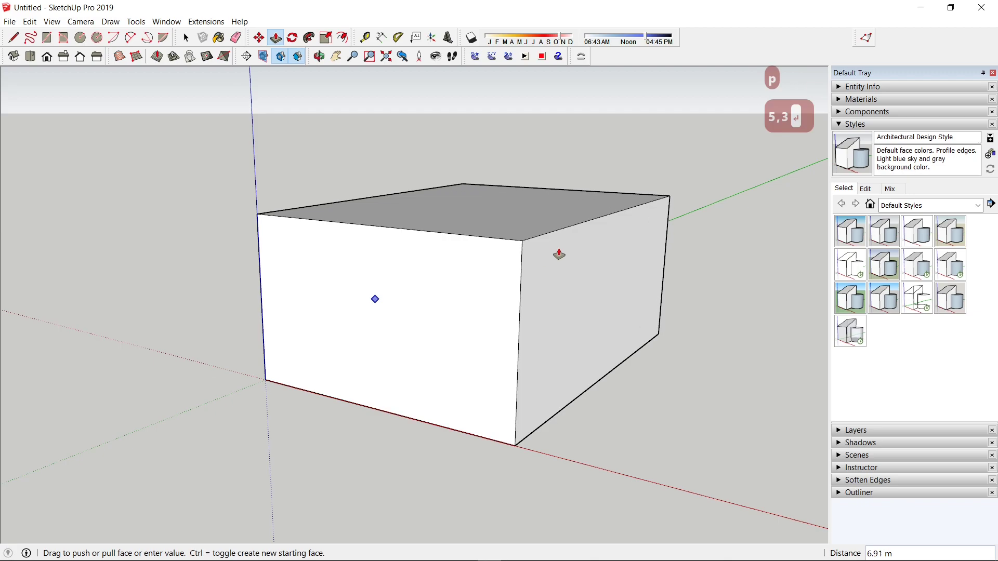
# Finish extruding the box and extend its far end face 4 m as a separate segment with a new starting face
pyautogui.press('Return')
pyautogui.scroll(-1, 433, 512)
pyautogui.moveTo(489, 371); pyautogui.dragTo(293, 344)
pyautogui.moveTo(475, 317)
pyautogui.mouseDown()
pyautogui.moveTo(243, 298)
pyautogui.moveTo(327, 323)
pyautogui.mouseUp()
pyautogui.click(529, 375)
pyautogui.press('ctrl')
pyautogui.write('4')
pyautogui.press('Return')
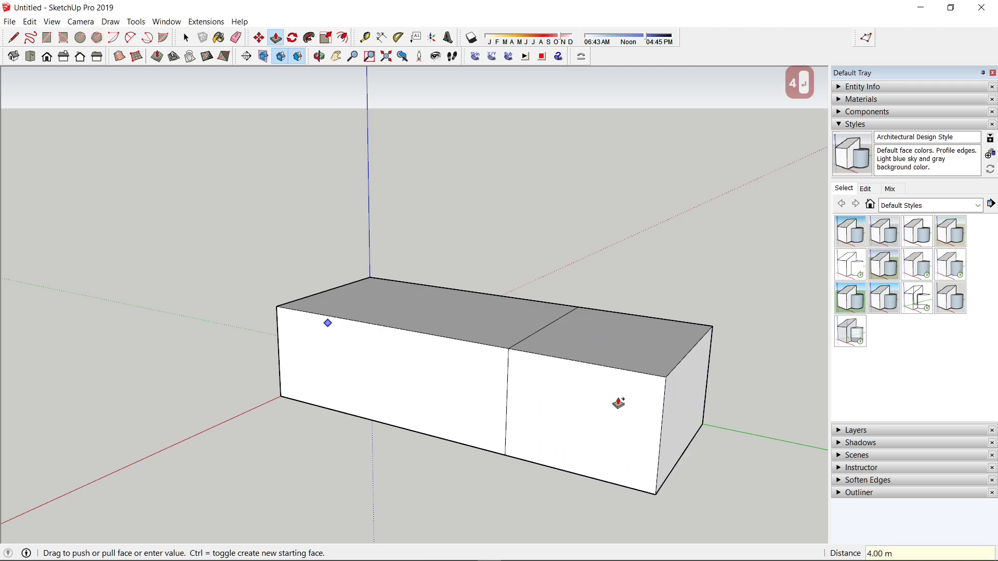
# Extend the far end of the 4 m segment by another 8 m as a third separate segment
pyautogui.scroll(-2, 608, 442)
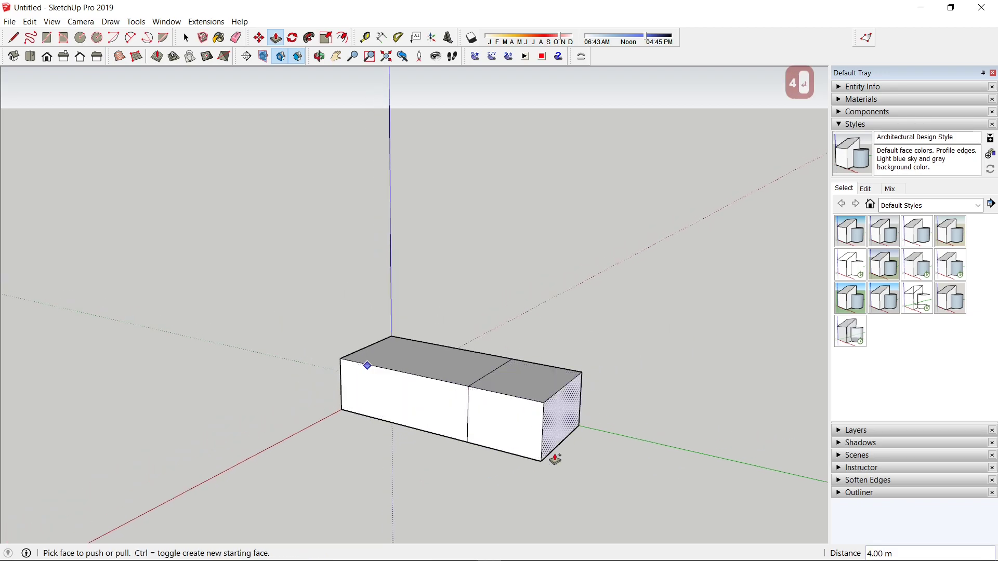
pyautogui.scroll(-1, 609, 430)
pyautogui.moveTo(608, 430); pyautogui.dragTo(559, 408)
pyautogui.scroll(3, 559, 408)
pyautogui.click(479, 391)
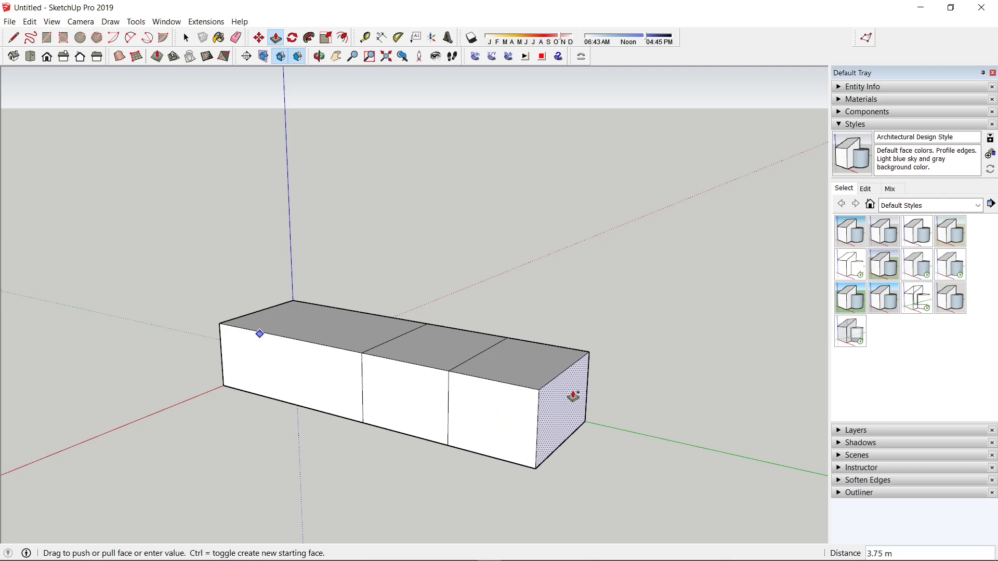
pyautogui.write('8')
pyautogui.press('Return')
# Hide the long side face of the first segment and delete the two partition faces inside the box
pyautogui.press('space')
pyautogui.moveTo(511, 358); pyautogui.dragTo(732, 384)
pyautogui.scroll(2, 447, 397)
pyautogui.rightClick(362, 409)
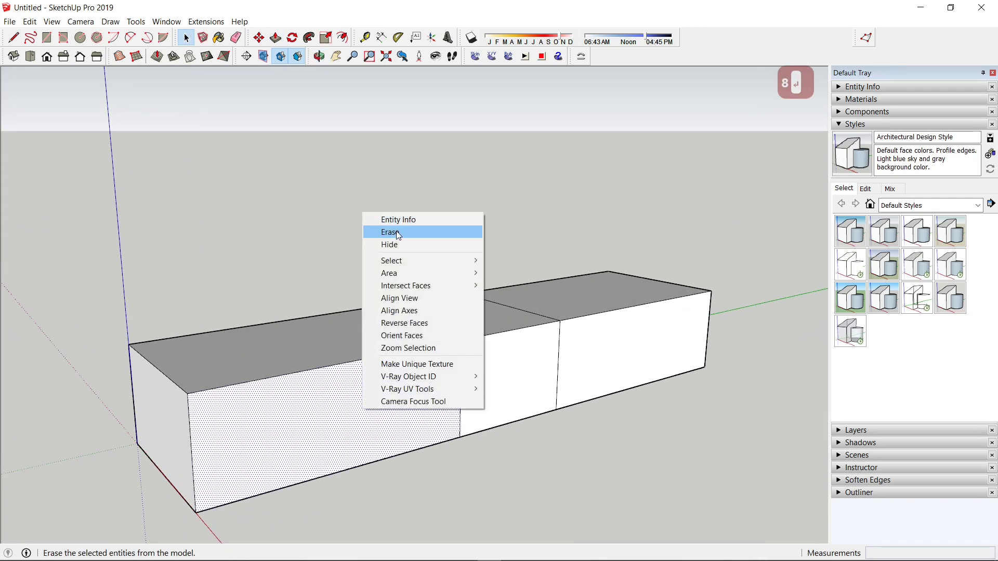
pyautogui.click(391, 245)
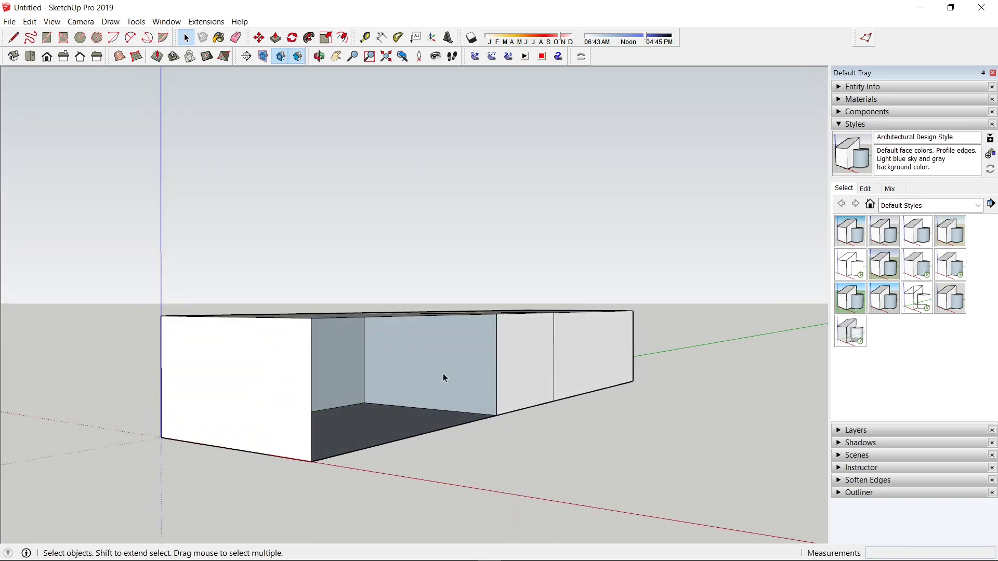
pyautogui.click(442, 373)
pyautogui.press('Delete')
pyautogui.moveTo(441, 372); pyautogui.dragTo(416, 405)
pyautogui.click(462, 360)
pyautogui.press('Delete')
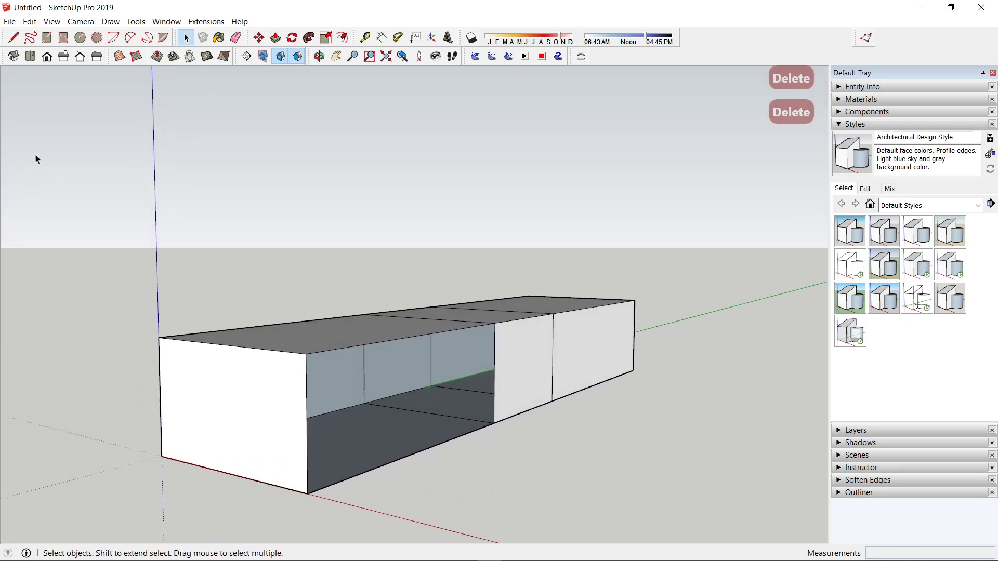
# Unhide the hidden side face of the first segment
pyautogui.click(29, 21)
pyautogui.moveTo(78, 179)
pyautogui.click(244, 198)
# Copy the dividing edge loop across the 4 m middle segment to the next loop, divided into 20 equal intervals
pyautogui.moveTo(541, 391); pyautogui.dragTo(490, 356)
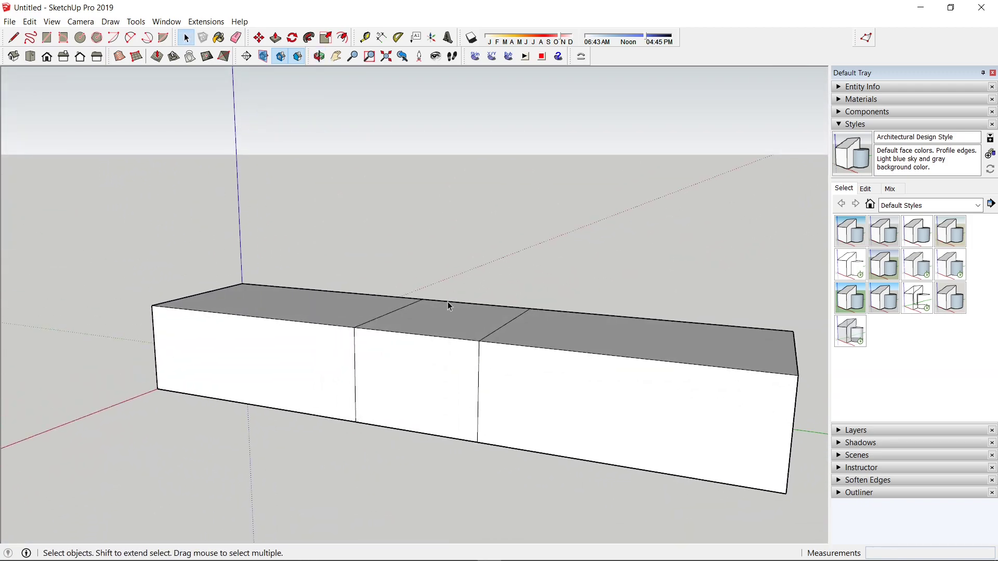
pyautogui.click(64, 56)
pyautogui.scroll(2, 353, 281)
pyautogui.moveTo(390, 425); pyautogui.dragTo(207, 436)
pyautogui.press('m')
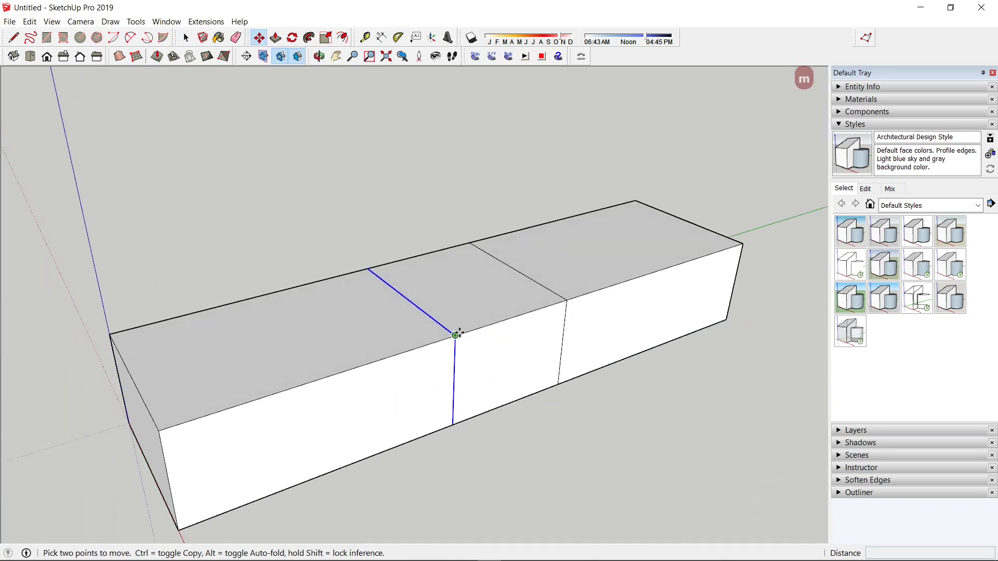
pyautogui.click(456, 336)
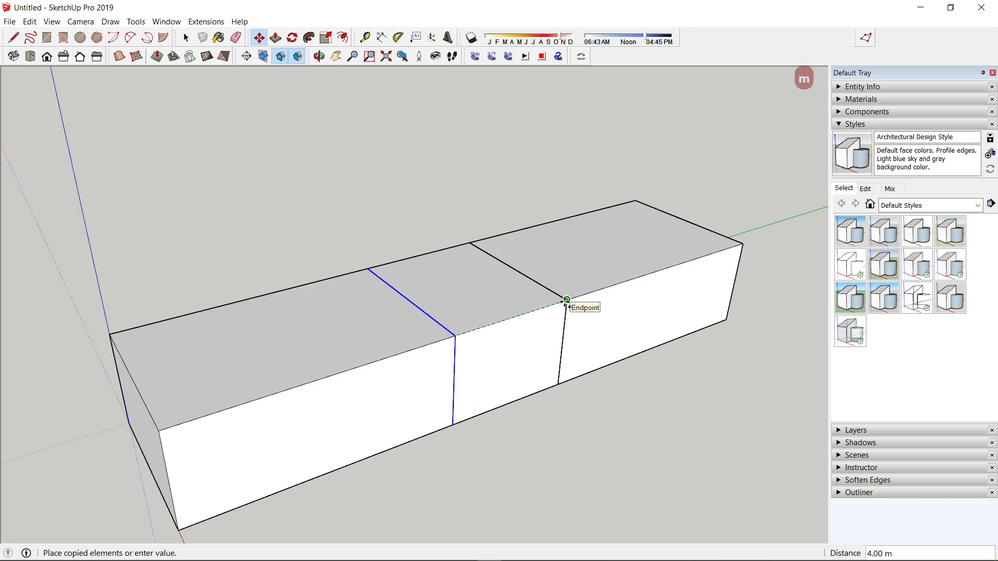
pyautogui.click(566, 301)
pyautogui.write('/20')
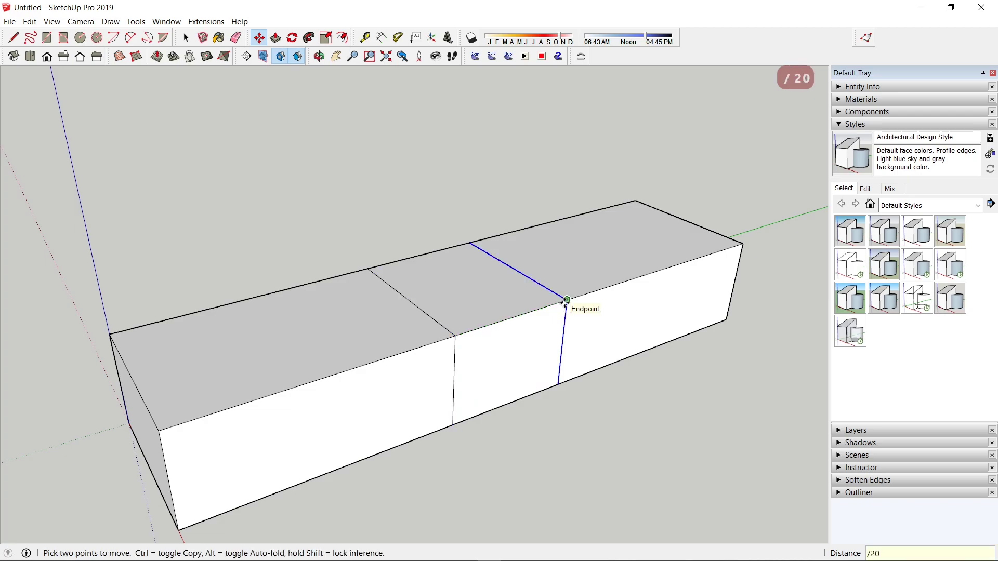
pyautogui.press('Return')
# Try to select the whole end segment beyond the divided section from the right view in perspective
pyautogui.press('space')
pyautogui.moveTo(628, 535); pyautogui.dragTo(327, 496)
pyautogui.scroll(5, 452, 375)
pyautogui.click(63, 56)
pyautogui.scroll(-3, 586, 332)
pyautogui.scroll(2, 530, 314)
pyautogui.moveTo(487, 208); pyautogui.dragTo(795, 432)
pyautogui.moveTo(396, 423); pyautogui.dragTo(447, 379)
# Switch the right view to parallel projection and select all geometry of the segment beyond the divided section
pyautogui.click(63, 56)
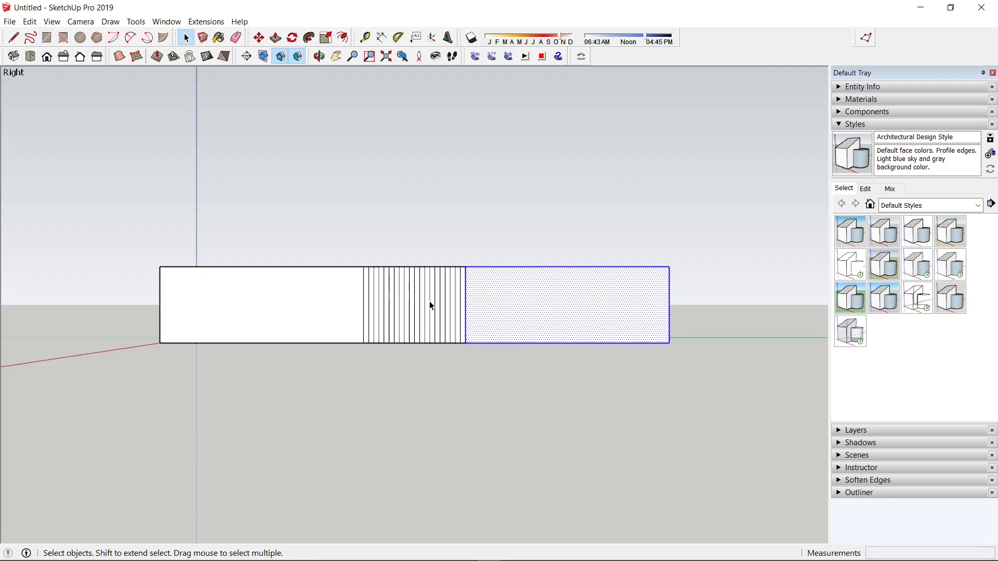
pyautogui.click(81, 21)
pyautogui.click(102, 86)
pyautogui.scroll(3, 460, 277)
pyautogui.moveTo(452, 237); pyautogui.dragTo(815, 429)
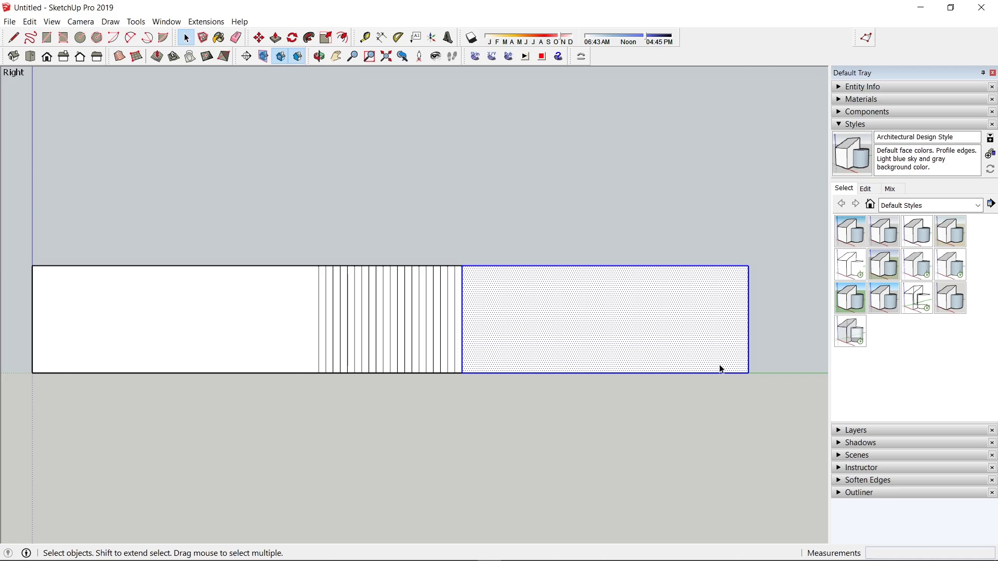
pyautogui.moveTo(651, 418); pyautogui.dragTo(655, 270)
pyautogui.press('space')
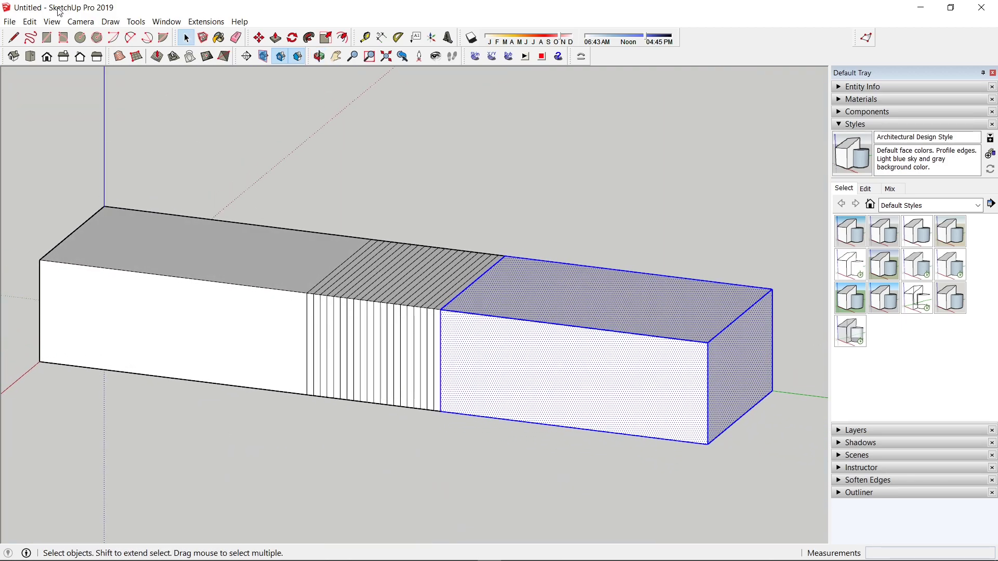
# Restore the perspective camera and start vertex editing on the selected end segment
pyautogui.click(81, 21)
pyautogui.click(94, 89)
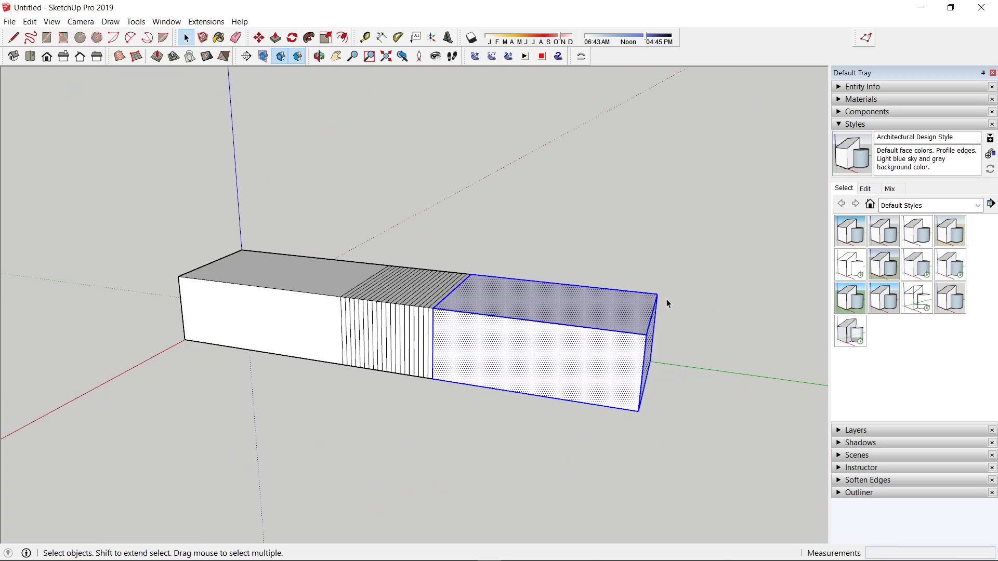
pyautogui.click(868, 41)
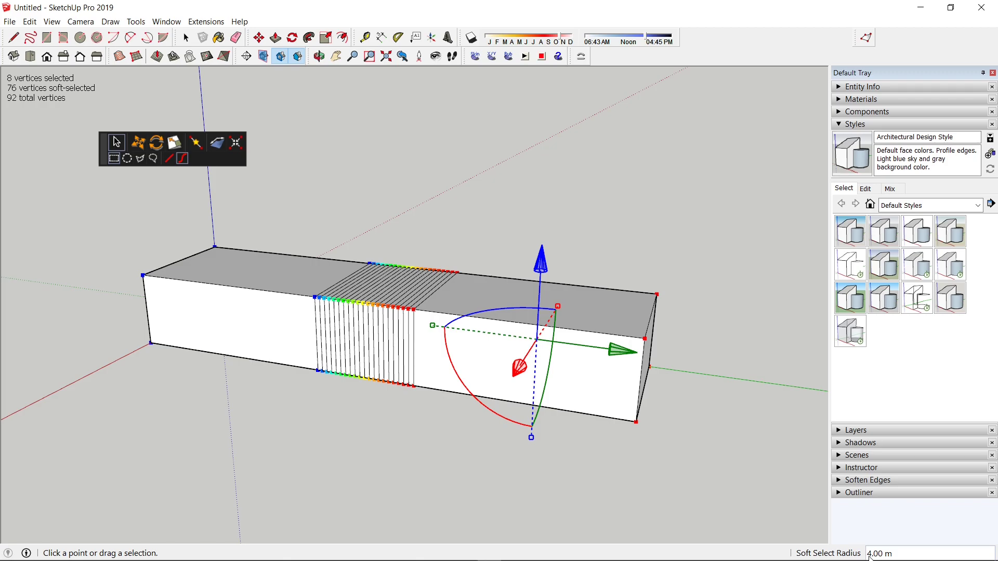
# Set the soft selection radius to 0 m and back to 4 m
pyautogui.write('0')
pyautogui.press('Return')
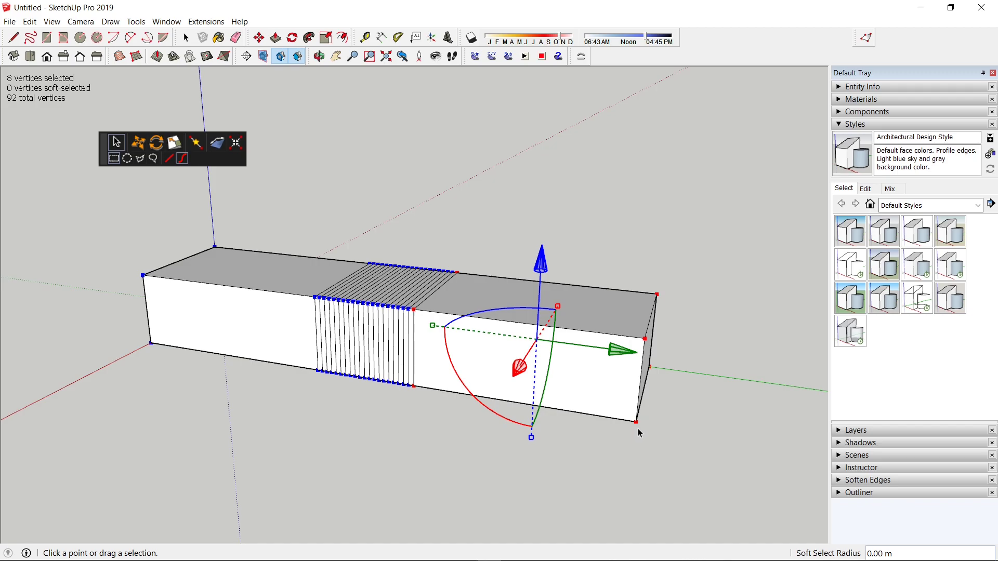
pyautogui.write('4')
pyautogui.press('Return')
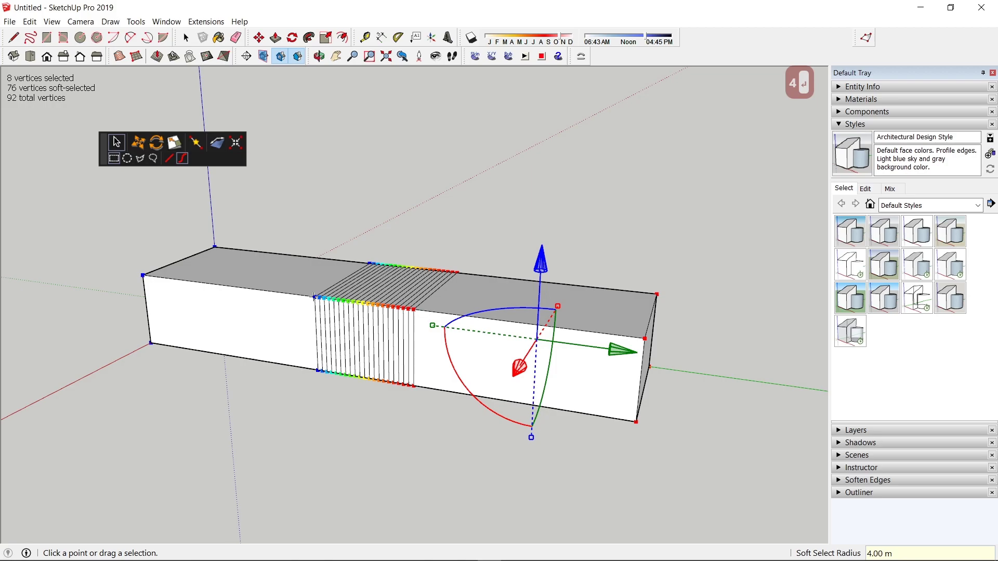
# Rotate the selected end-segment vertices -90° about the green axis to twist the divided middle section, and exit vertex editing
pyautogui.moveTo(581, 417); pyautogui.dragTo(434, 402)
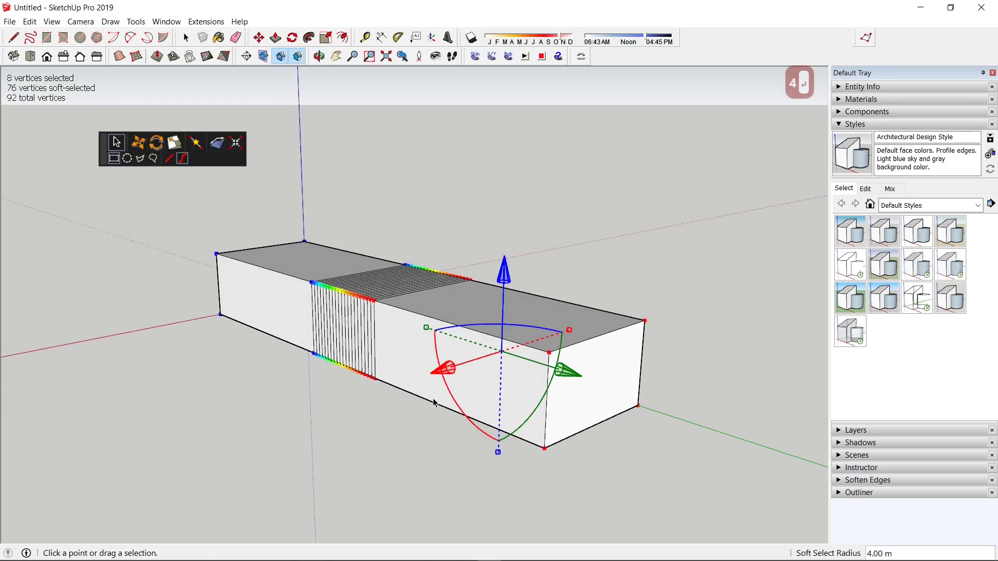
pyautogui.click(560, 351)
pyautogui.moveTo(559, 345); pyautogui.dragTo(487, 475)
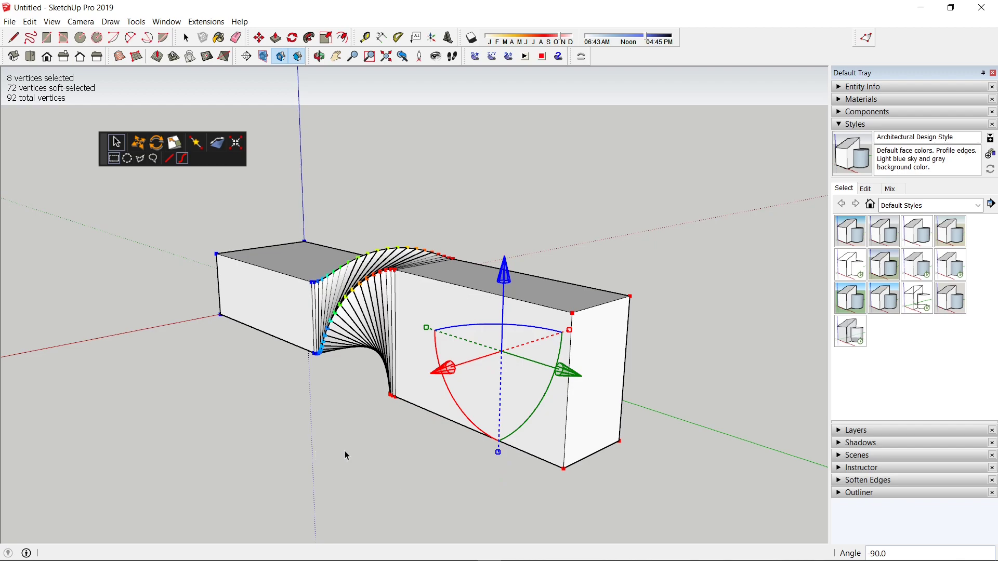
pyautogui.click(339, 178)
pyautogui.press('space')
# Examine the twisted middle section and both straight segments from several angles and in the right view
pyautogui.moveTo(297, 410); pyautogui.dragTo(530, 333)
pyautogui.moveTo(224, 310); pyautogui.dragTo(603, 298)
pyautogui.moveTo(160, 308); pyautogui.dragTo(494, 295)
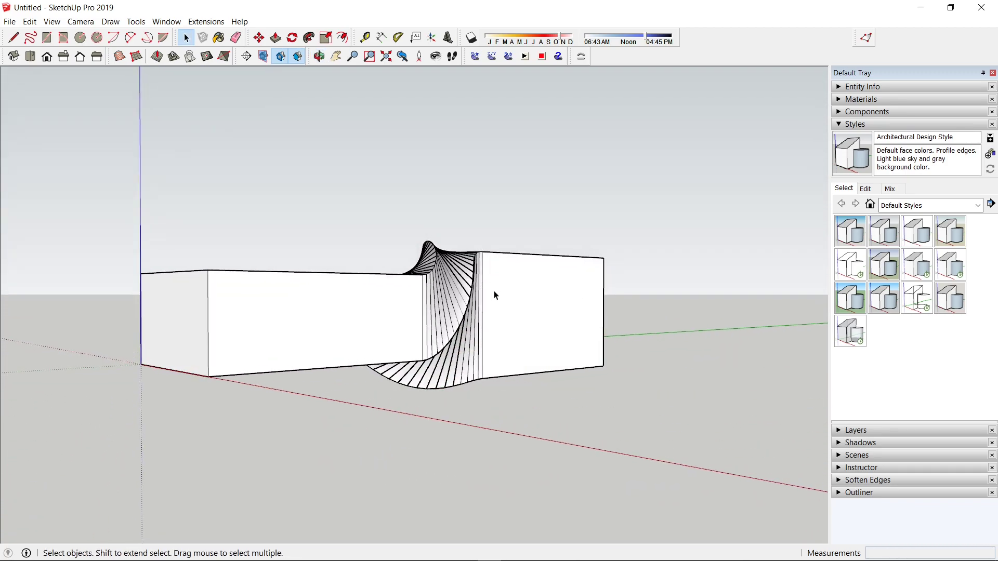
pyautogui.click(63, 56)
pyautogui.scroll(-2, 709, 425)
pyautogui.scroll(2, 463, 355)
pyautogui.scroll(-2, 708, 365)
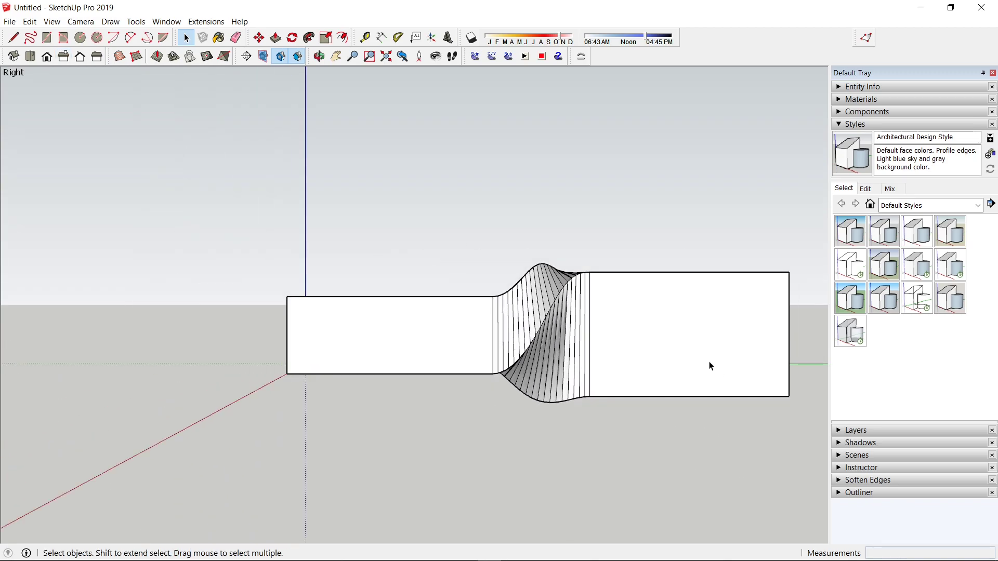
pyautogui.scroll(2, 816, 341)
pyautogui.scroll(-2, 775, 300)
pyautogui.scroll(2, 775, 300)
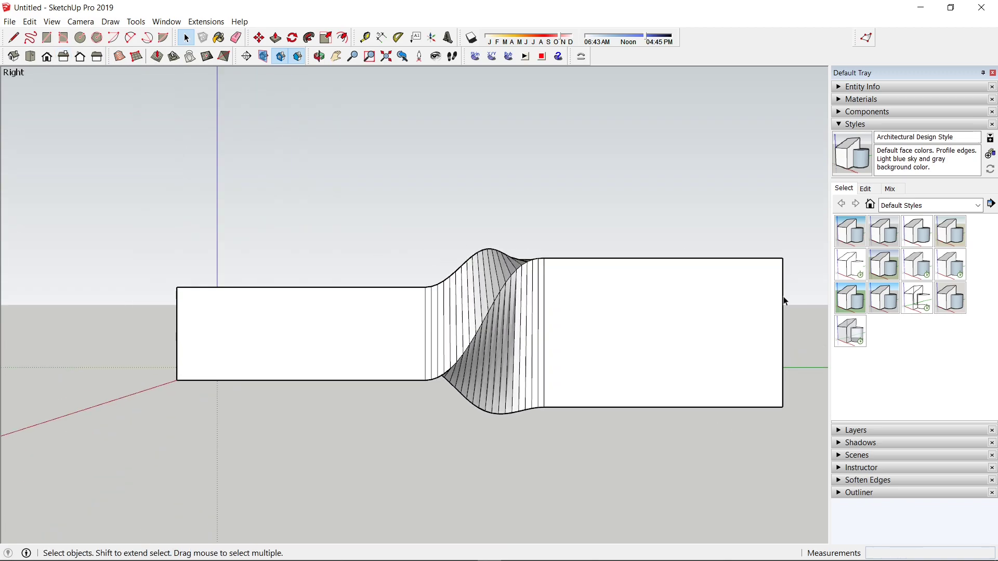
pyautogui.scroll(3, 800, 319)
pyautogui.scroll(-3, 799, 318)
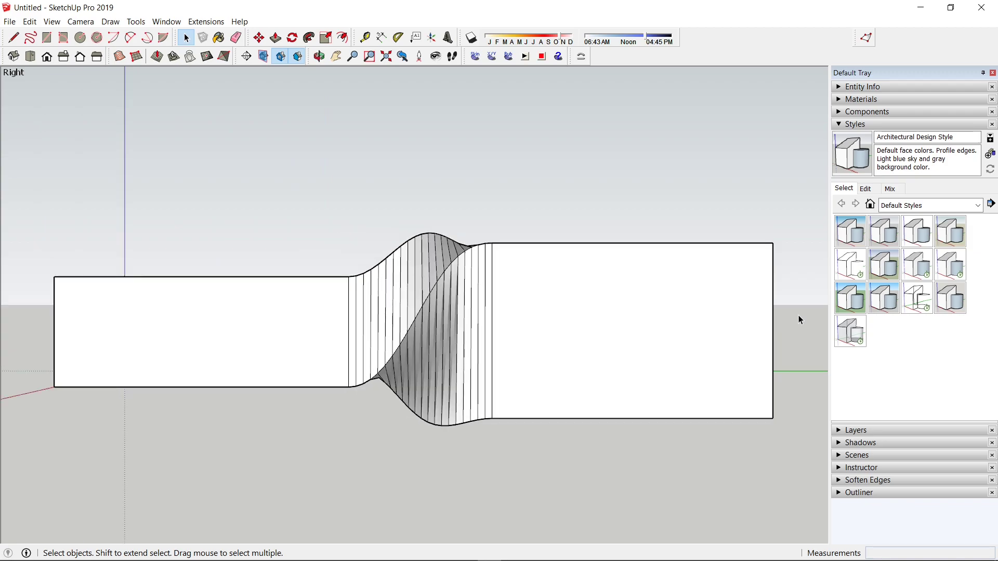
pyautogui.scroll(1, 232, 326)
pyautogui.click(290, 333)
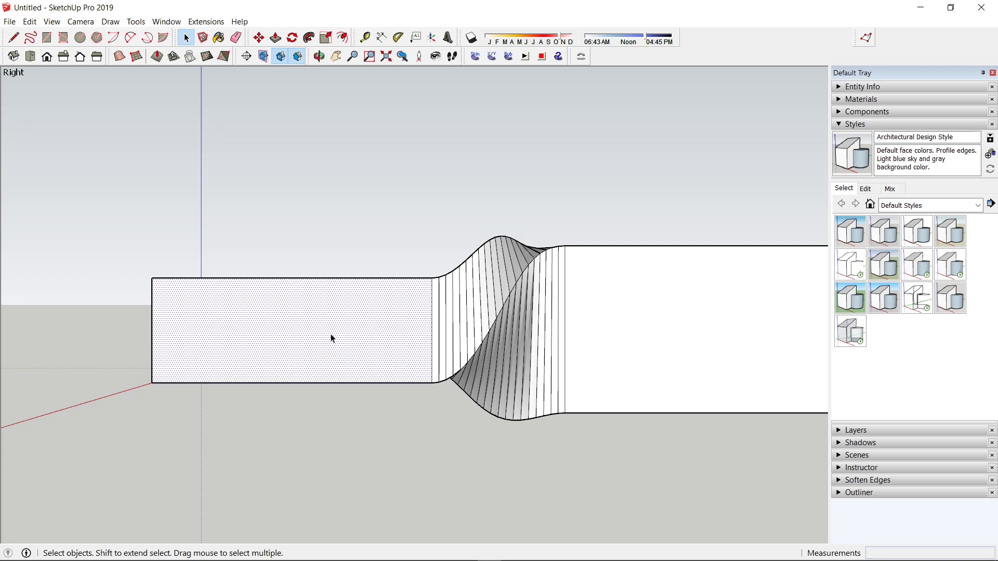
pyautogui.scroll(-1, 334, 338)
pyautogui.scroll(1, 735, 333)
pyautogui.scroll(1, 587, 338)
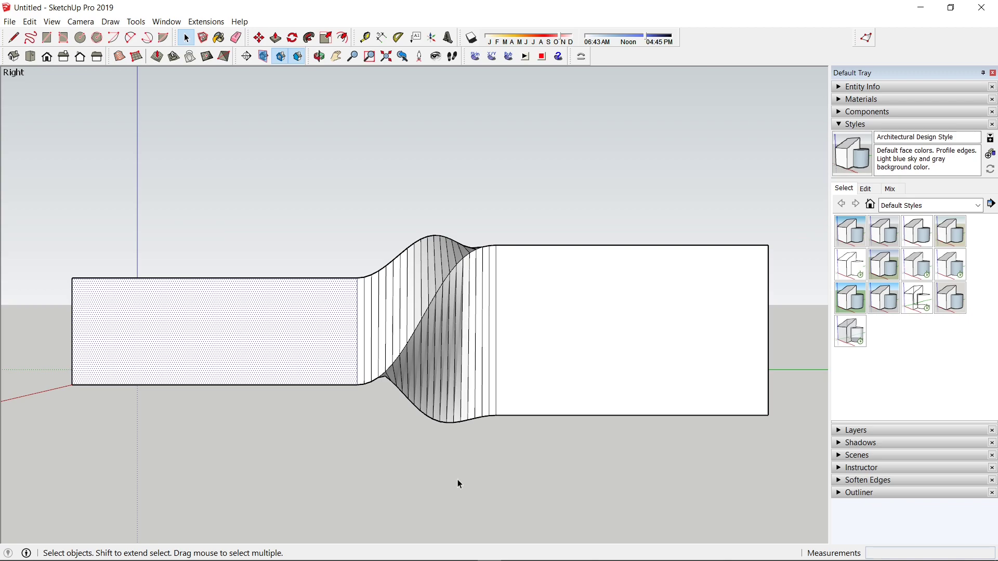
# Offset the outline of the first segment's end face inward by 0.23 m
pyautogui.moveTo(141, 315); pyautogui.dragTo(397, 341)
pyautogui.scroll(-1, 280, 350)
pyautogui.scroll(2, 224, 355)
pyautogui.click(186, 345)
pyautogui.scroll(-2, 606, 296)
pyautogui.scroll(2, 329, 334)
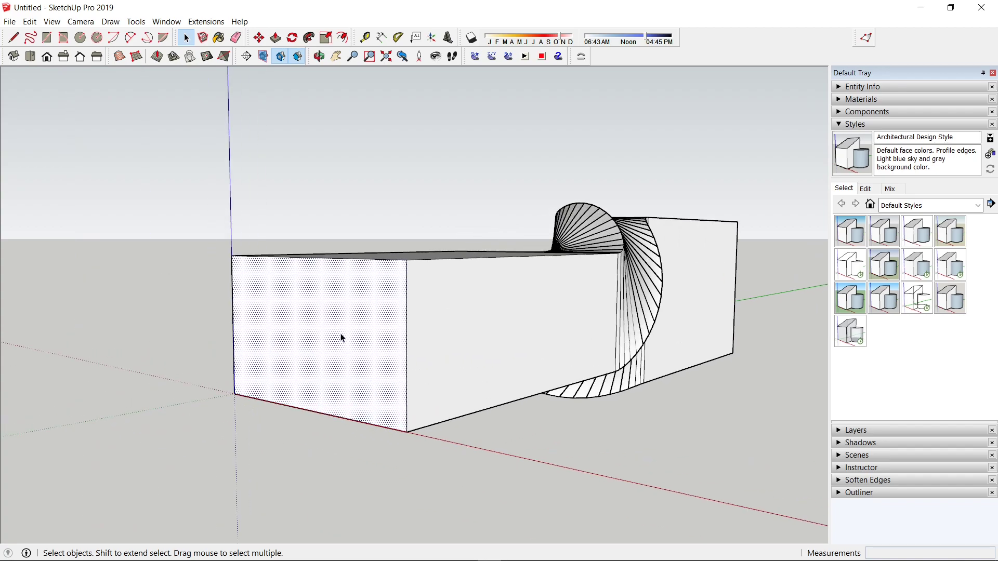
pyautogui.press('f')
pyautogui.click(409, 308)
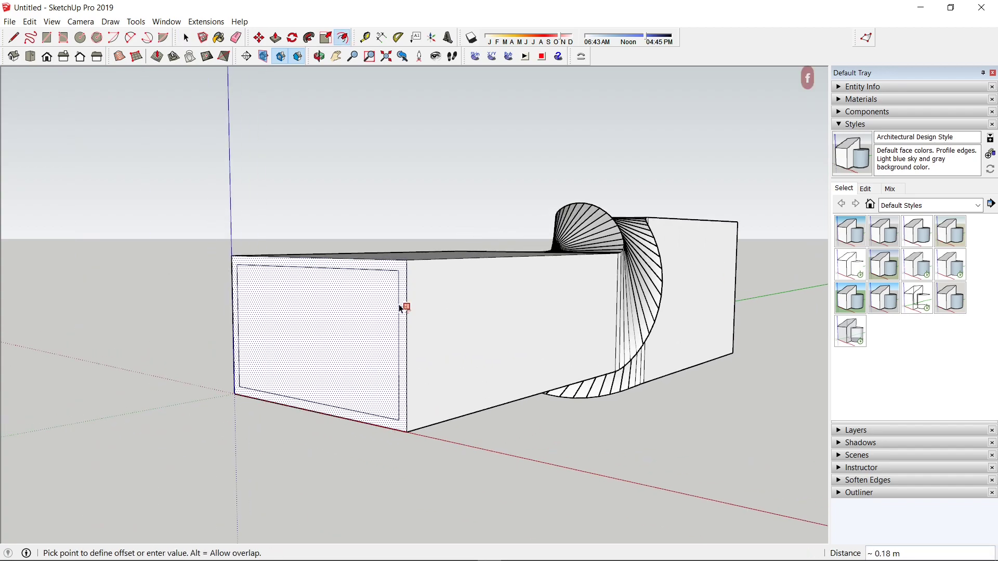
pyautogui.write('0.23')
pyautogui.press('Return')
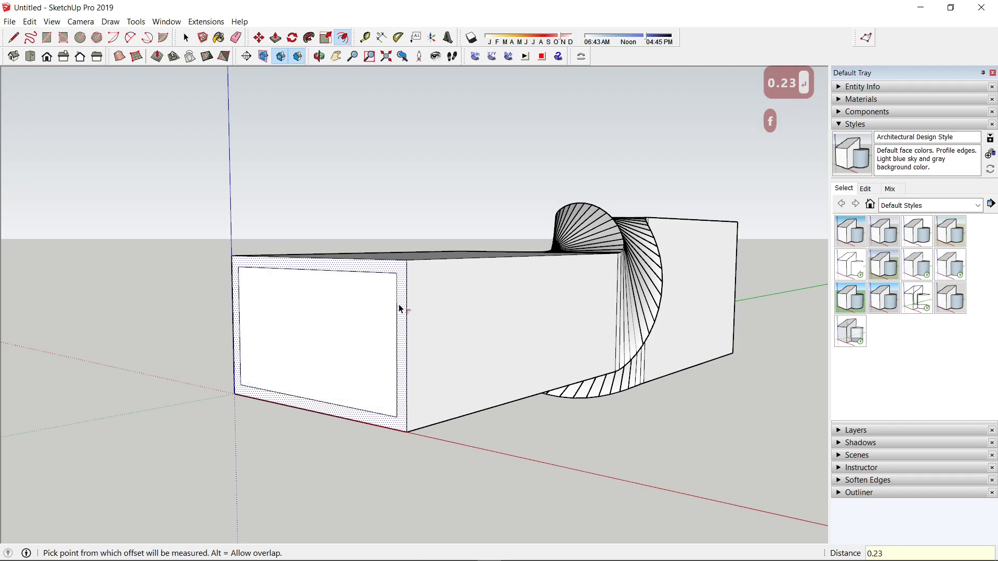
# Push the inner panel of the first segment's end face 1 m inward, opening the recess through the long side
pyautogui.press('p')
pyautogui.hotkey('ctrl', 'z')
pyautogui.click(351, 312)
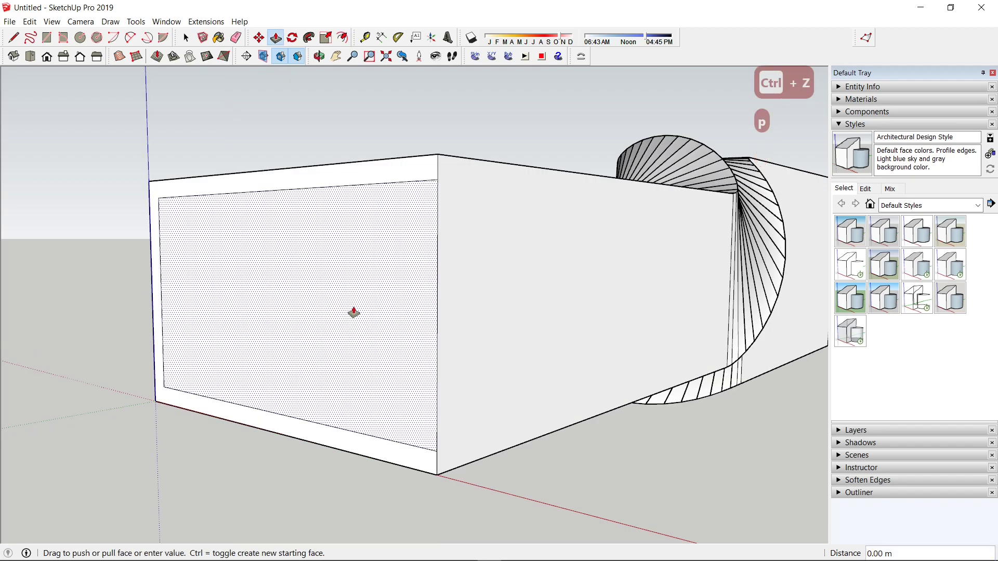
pyautogui.write('1')
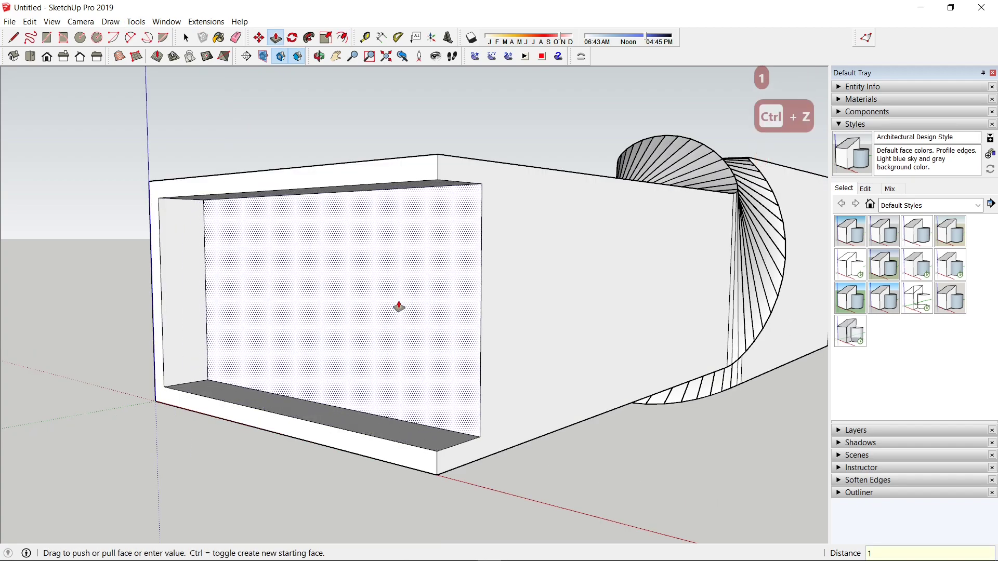
pyautogui.press('Return')
# Offset the outline of the first segment's long side face inward by 0.23 m
pyautogui.moveTo(399, 310); pyautogui.dragTo(512, 314)
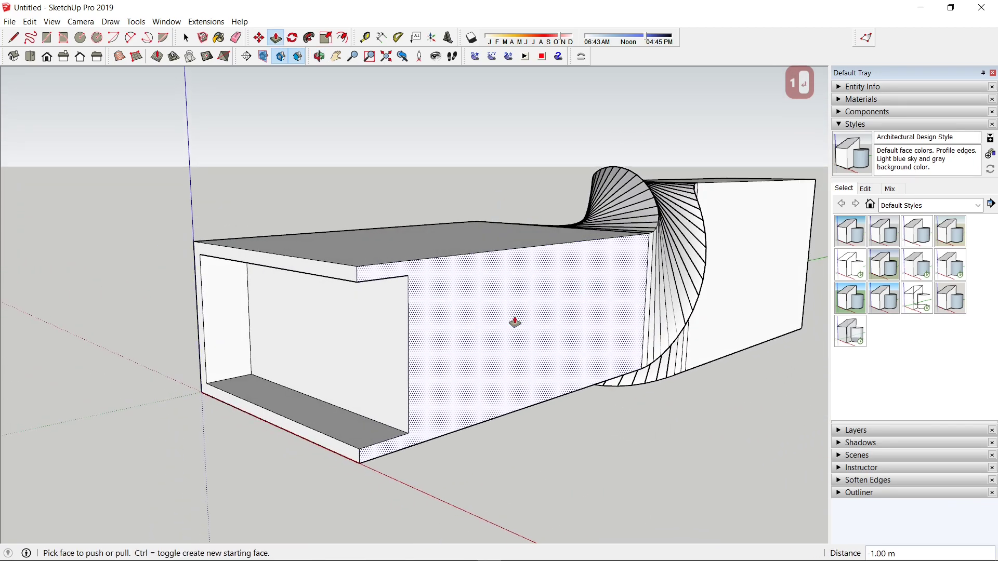
pyautogui.press('space')
pyautogui.click(364, 328)
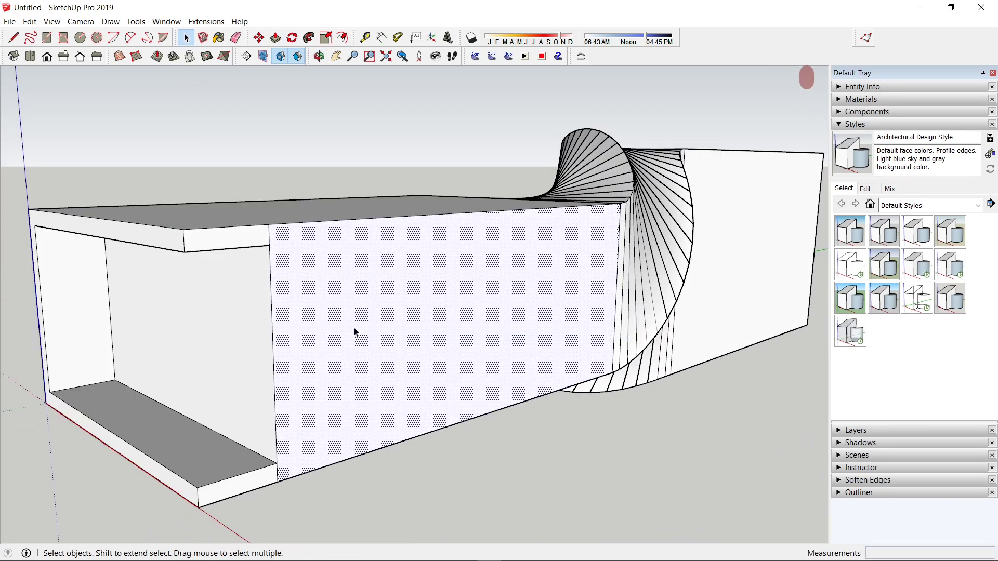
pyautogui.press('f')
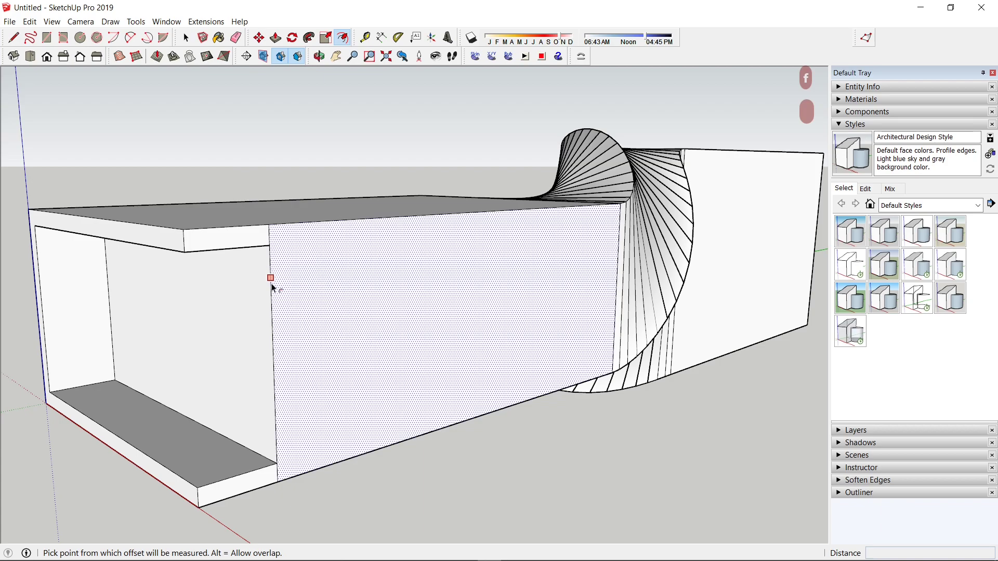
pyautogui.click(296, 231)
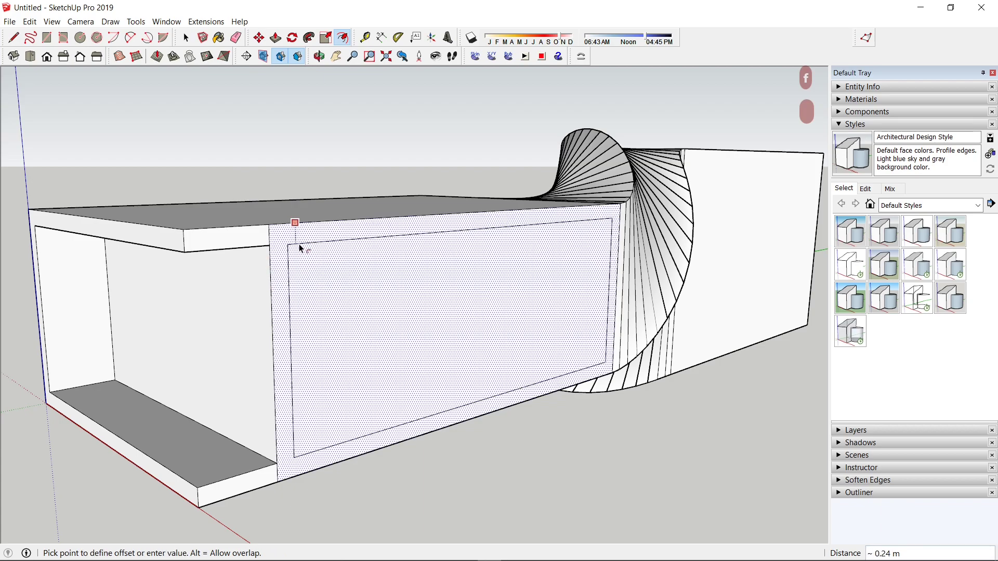
pyautogui.write('0.')
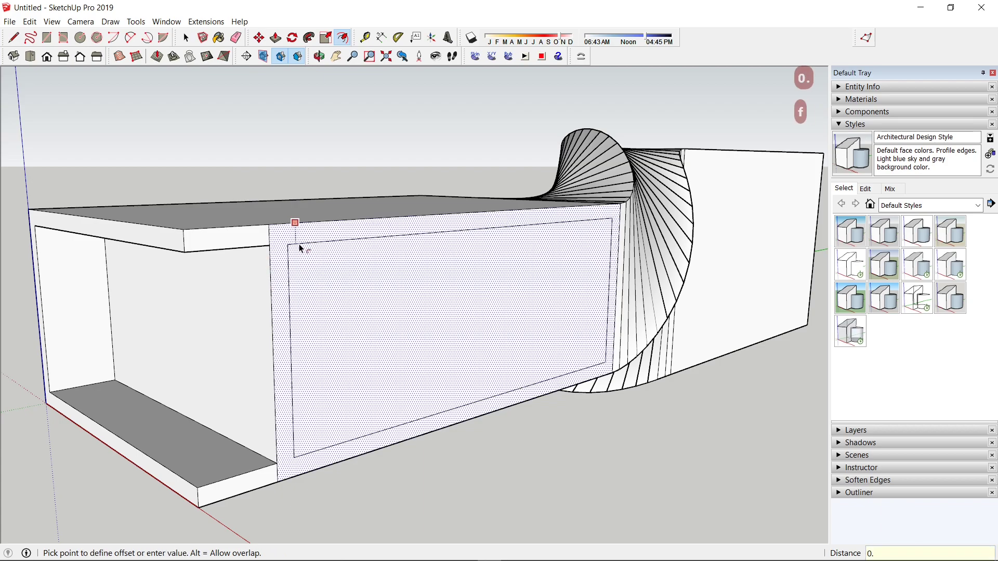
pyautogui.write('23')
pyautogui.press('Return')
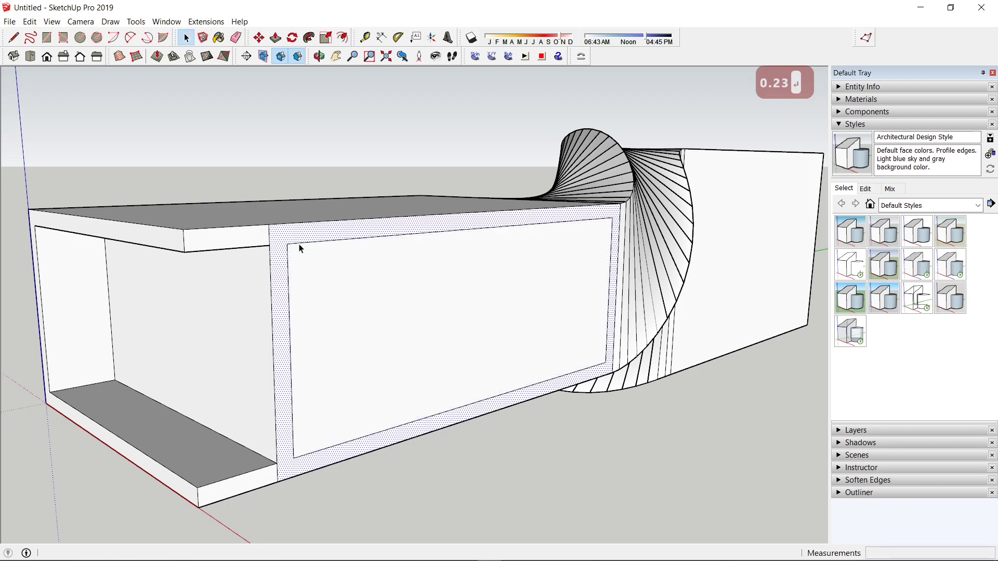
# Draw two short lines joining the inset panel's upper and lower corners nearest the end recess to the recess edge
pyautogui.press('l')
pyautogui.scroll(3, 278, 221)
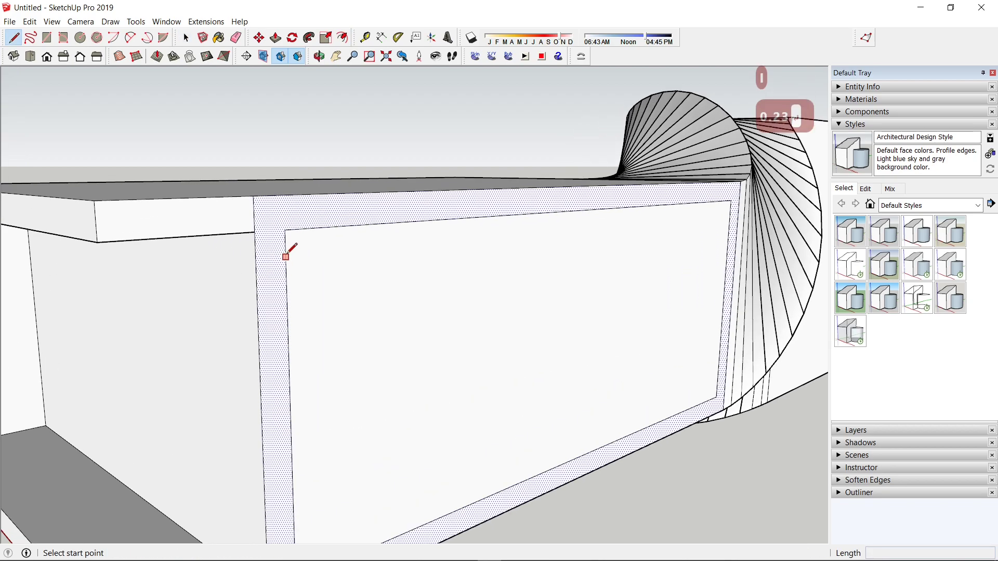
pyautogui.click(284, 230)
pyautogui.click(255, 230)
pyautogui.scroll(-3, 329, 416)
pyautogui.scroll(4, 283, 467)
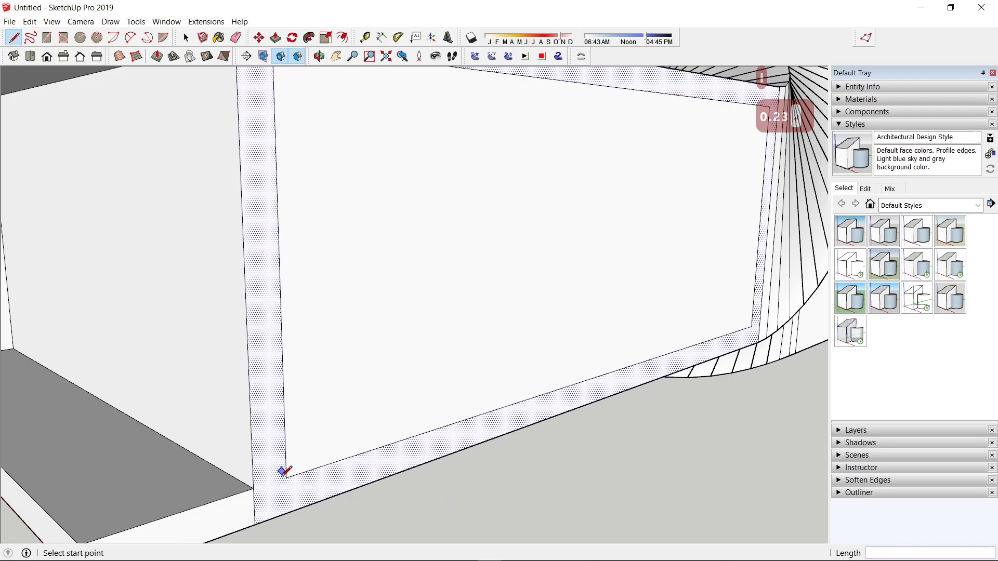
pyautogui.click(286, 477)
pyautogui.click(254, 489)
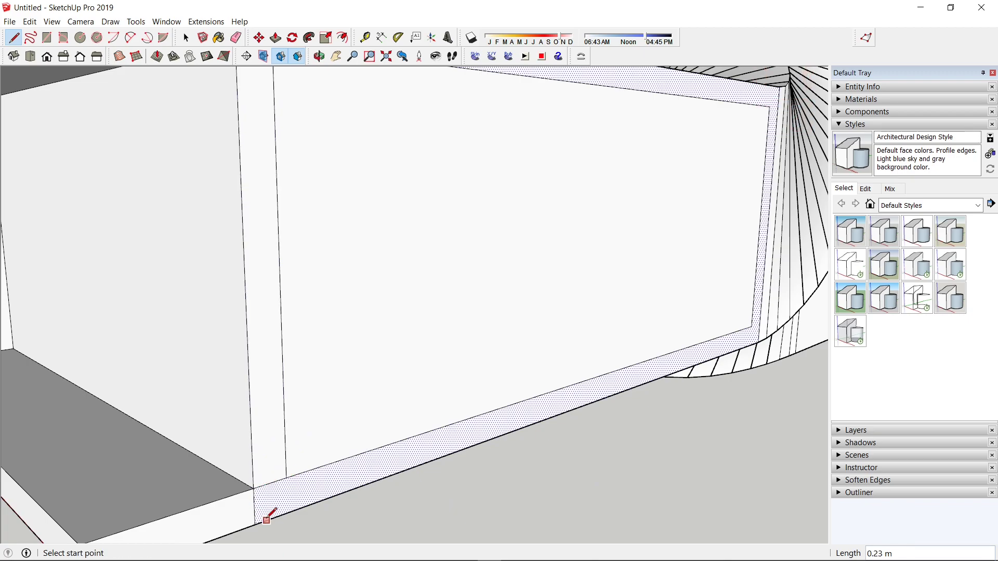
# Erase the short edge below the recess corner and the inset panel's vertical edge, extending the panel to the end recess
pyautogui.press('space')
pyautogui.press('e')
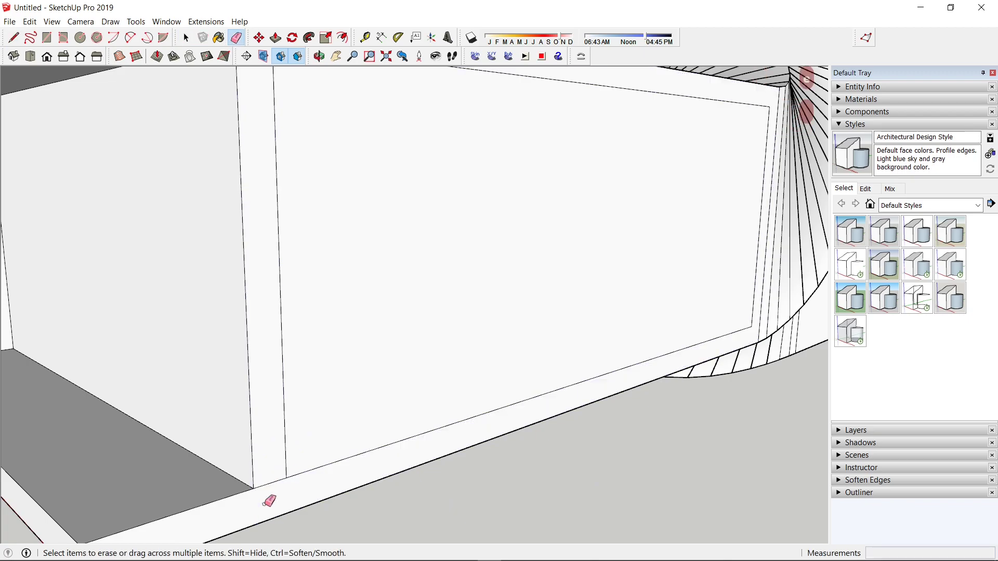
pyautogui.scroll(-3, 293, 468)
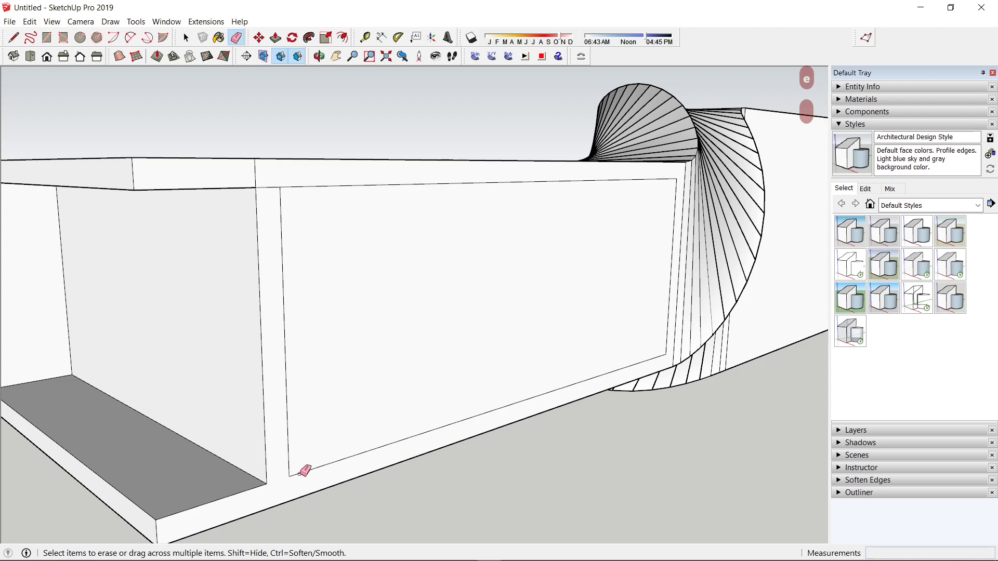
pyautogui.hotkey('ctrl', 'z')
pyautogui.click(282, 207)
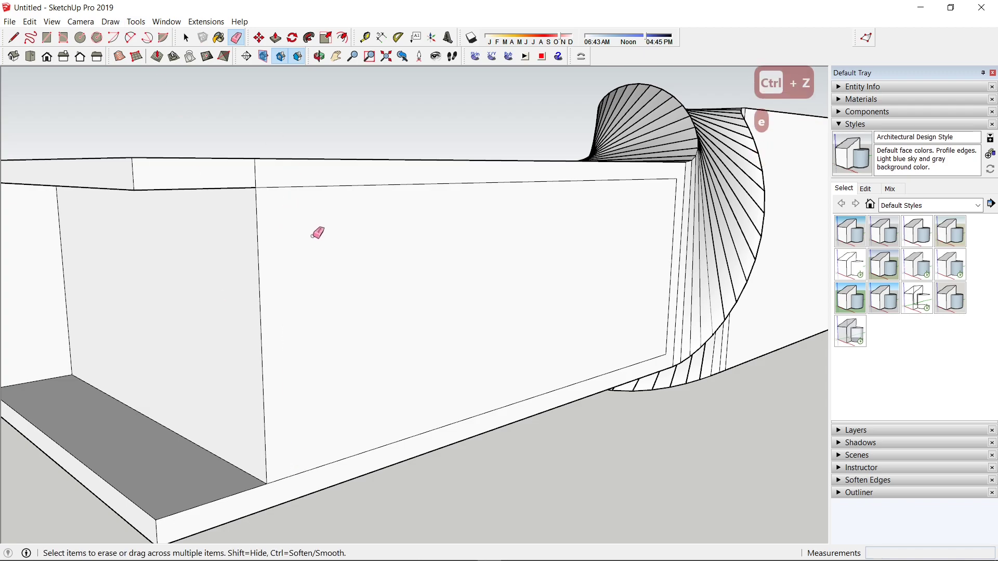
# Push the long side's inset panel 0.23 m inward
pyautogui.scroll(-3, 332, 275)
pyautogui.scroll(3, 329, 245)
pyautogui.press('space')
pyautogui.click(318, 281)
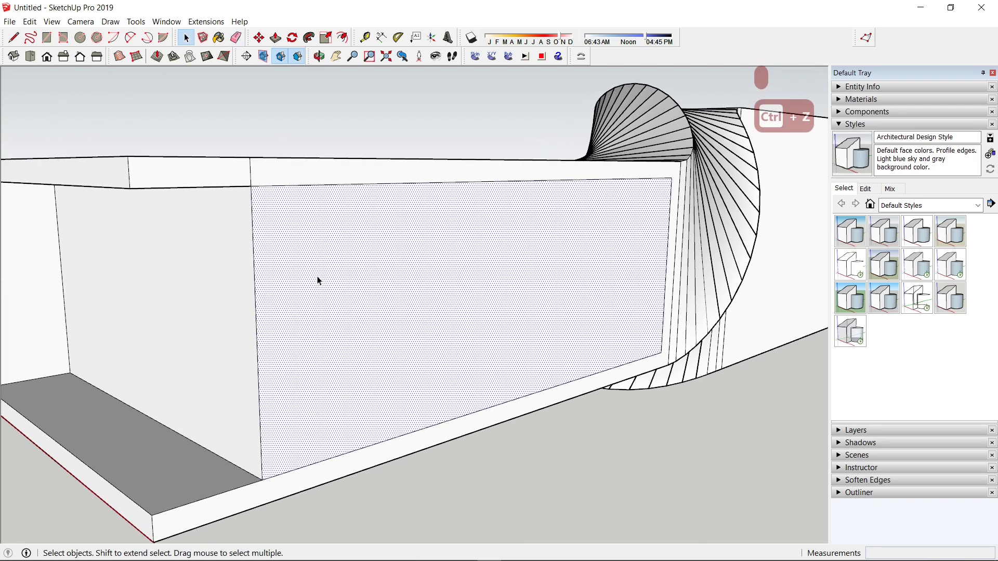
pyautogui.press('p')
pyautogui.click(330, 279)
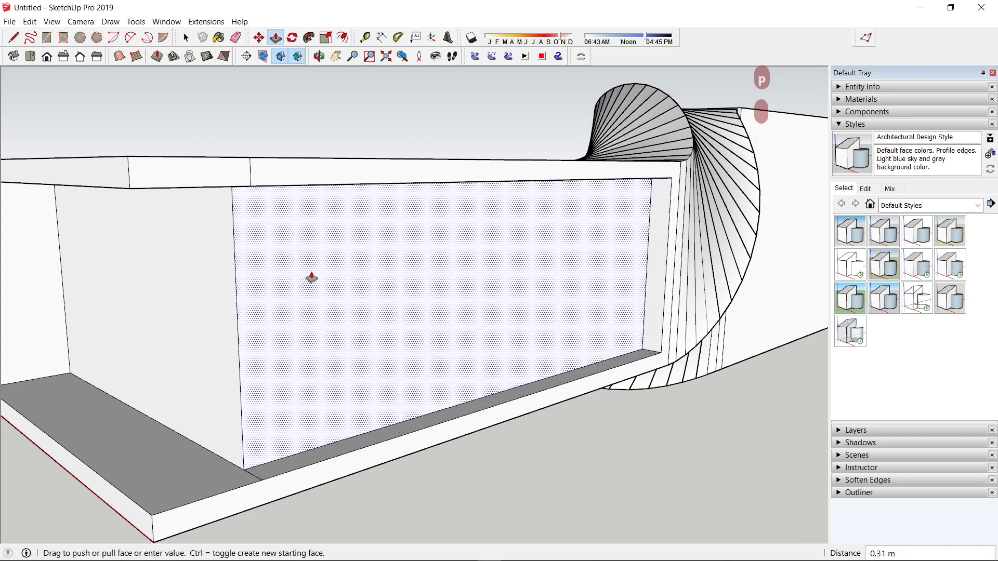
pyautogui.write('0.23')
pyautogui.press('Return')
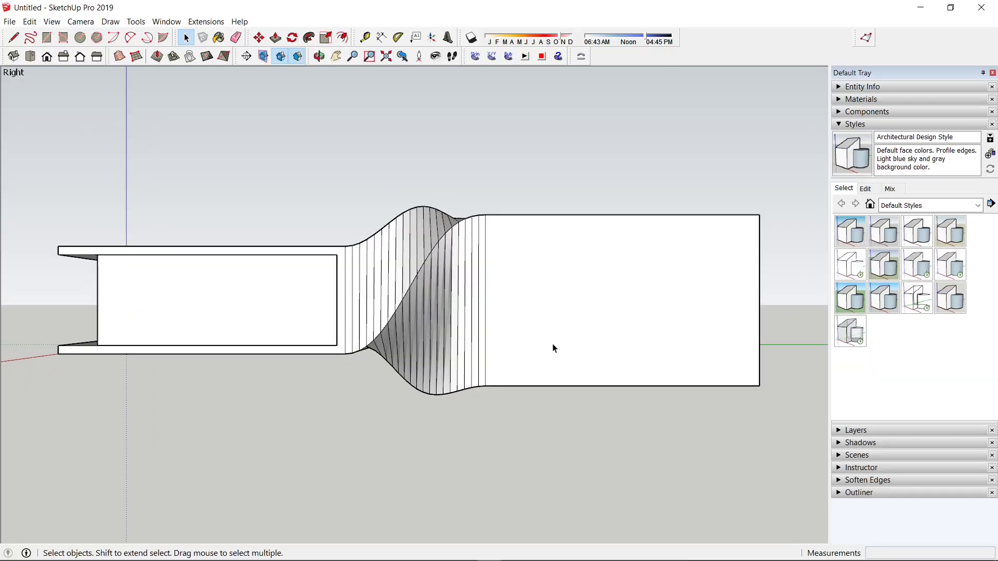
# Examine the recessed first segment, the twisted section and the plain second segment, starting from the right view
pyautogui.scroll(-3, 554, 348)
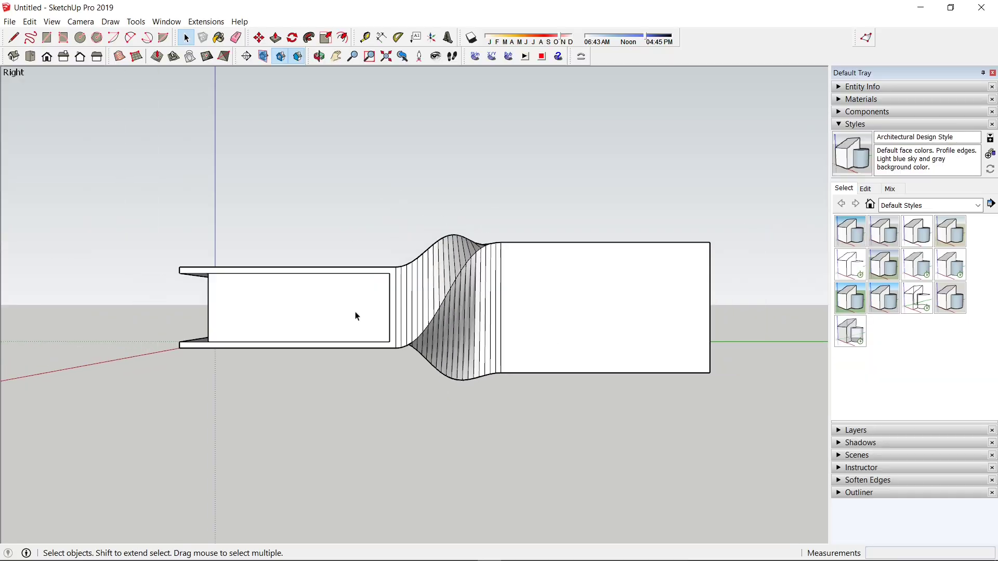
pyautogui.scroll(3, 405, 313)
pyautogui.scroll(-1, 441, 316)
pyautogui.scroll(1, 653, 300)
pyautogui.moveTo(461, 308)
pyautogui.mouseDown()
pyautogui.moveTo(467, 360)
pyautogui.moveTo(637, 310)
pyautogui.moveTo(541, 306)
pyautogui.mouseUp()
pyautogui.scroll(-2, 467, 360)
pyautogui.scroll(3, 460, 306)
pyautogui.scroll(1, 446, 298)
# Copy the edge loop where the twist meets the second segment 0.2 m along the segment and repeat the copy 40 times
pyautogui.click(431, 292)
pyautogui.keyDown('ctrl'); pyautogui.click(424, 273); pyautogui.keyUp('ctrl')
pyautogui.scroll(-3, 425, 276)
pyautogui.moveTo(442, 296)
pyautogui.mouseDown()
pyautogui.moveTo(499, 145)
pyautogui.moveTo(453, 430)
pyautogui.moveTo(554, 341)
pyautogui.moveTo(150, 464)
pyautogui.moveTo(219, 514)
pyautogui.mouseUp()
pyautogui.moveTo(104, 296); pyautogui.dragTo(388, 156)
pyautogui.scroll(3, 357, 249)
pyautogui.keyDown('shift'); pyautogui.click(357, 248); pyautogui.keyUp('shift')
pyautogui.moveTo(387, 270); pyautogui.dragTo(364, 156)
pyautogui.keyDown('shift'); pyautogui.click(365, 399); pyautogui.keyUp('shift')
pyautogui.scroll(-1, 409, 406)
pyautogui.moveTo(408, 407); pyautogui.dragTo(485, 262)
pyautogui.scroll(-3, 421, 343)
pyautogui.press('m')
pyautogui.click(436, 210)
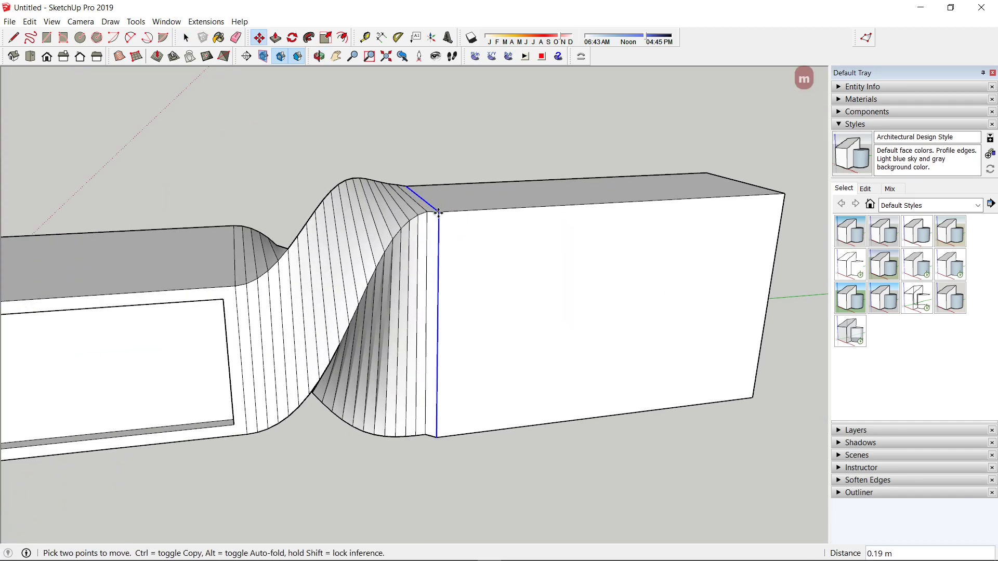
pyautogui.press('ctrl')
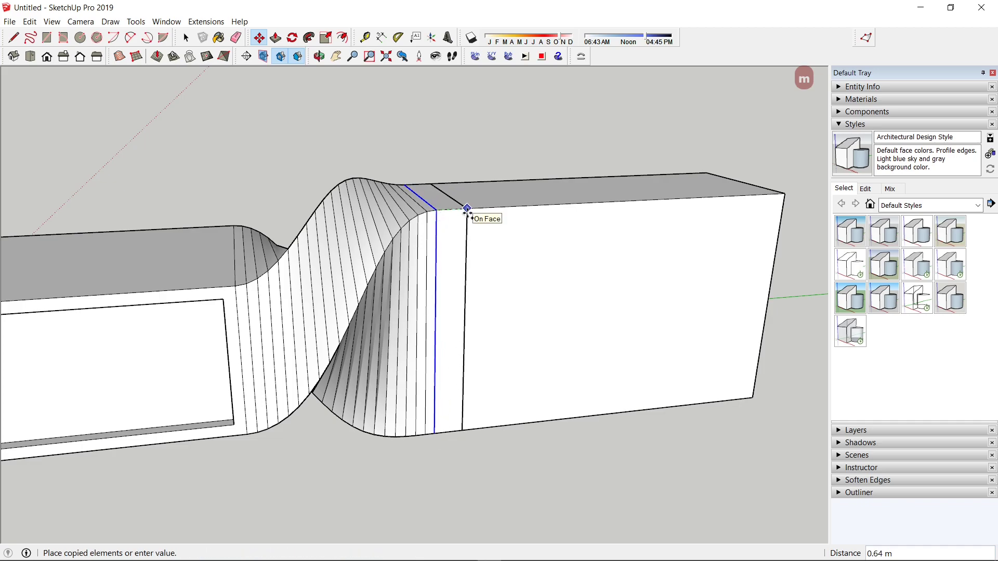
pyautogui.write('0.2')
pyautogui.press('Return')
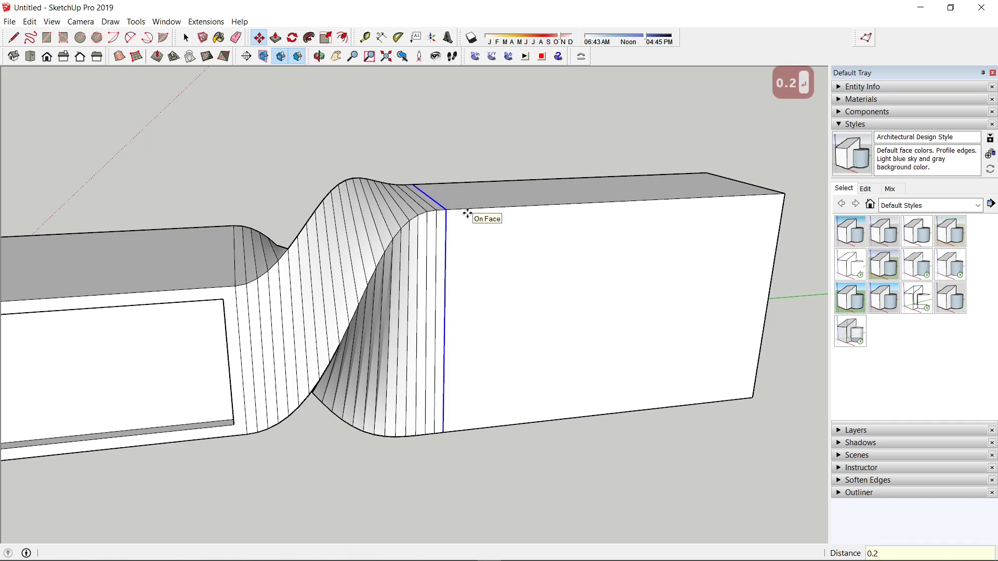
pyautogui.write('x40')
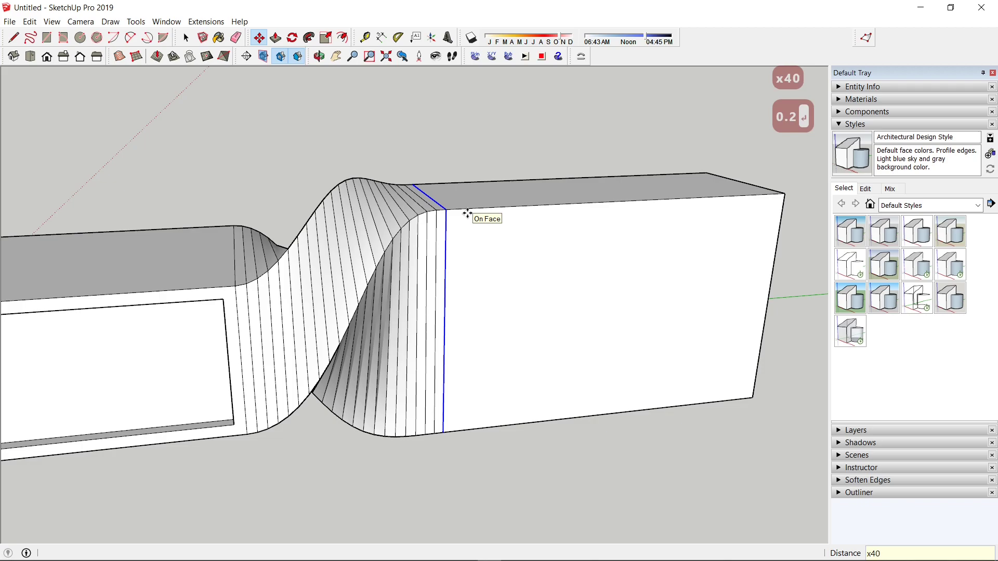
pyautogui.press('Return')
# Examine the closely spaced facade lines around the second segment from above and below
pyautogui.press('space')
pyautogui.moveTo(708, 342); pyautogui.dragTo(411, 207)
pyautogui.moveTo(632, 304); pyautogui.dragTo(687, 354)
pyautogui.scroll(-3, 388, 303)
pyautogui.moveTo(387, 303); pyautogui.dragTo(328, 260)
pyautogui.press('space')
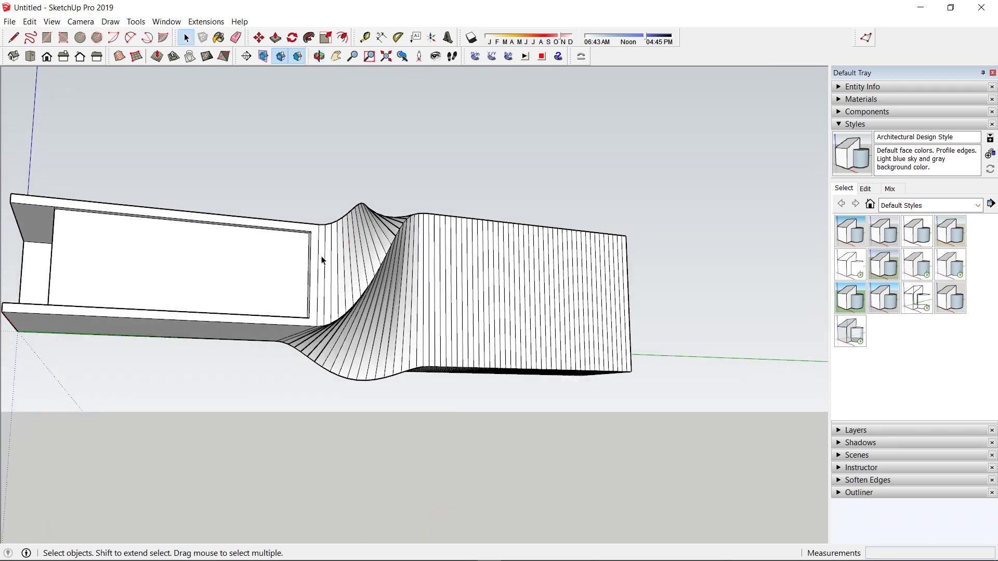
# Switch to the right view, turn on shadows and adjust the sun's date and time to light the facade
pyautogui.click(63, 57)
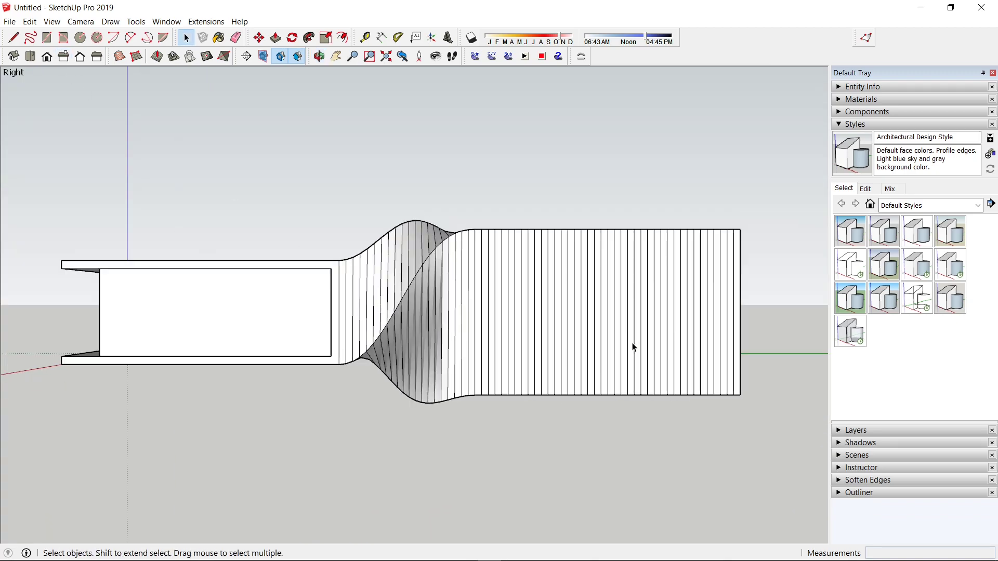
pyautogui.scroll(-2, 639, 340)
pyautogui.scroll(2, 497, 357)
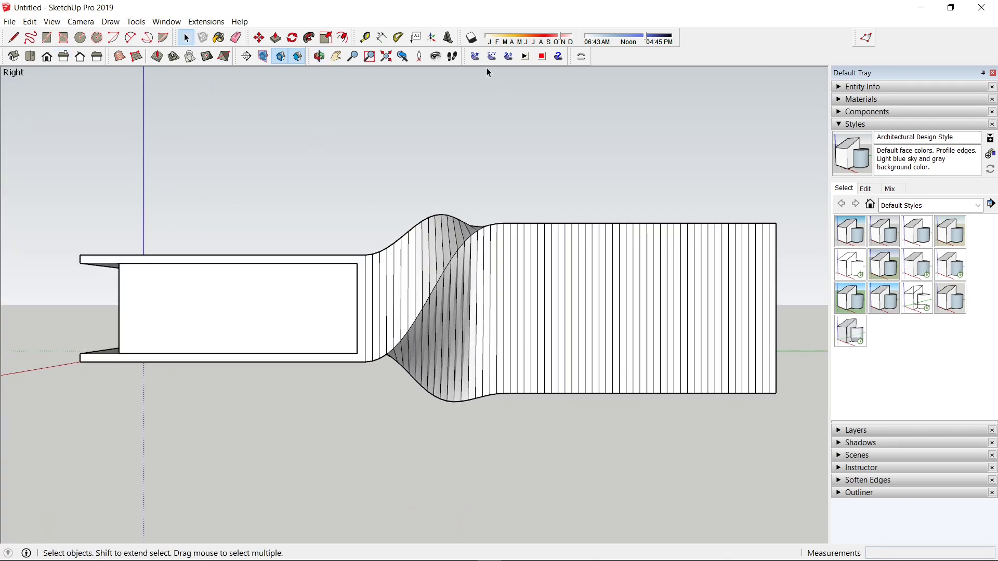
pyautogui.click(471, 37)
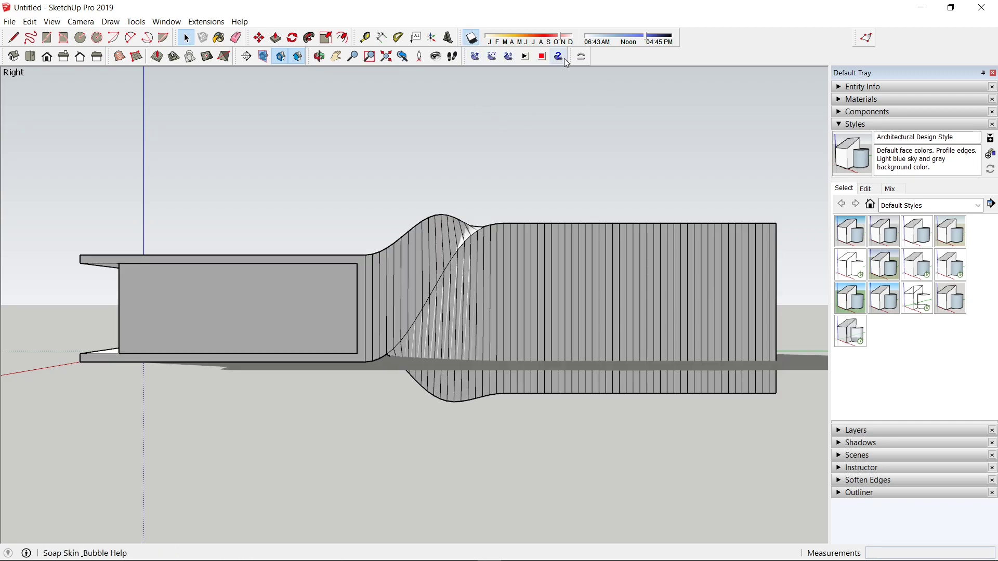
pyautogui.moveTo(646, 37); pyautogui.dragTo(555, 54)
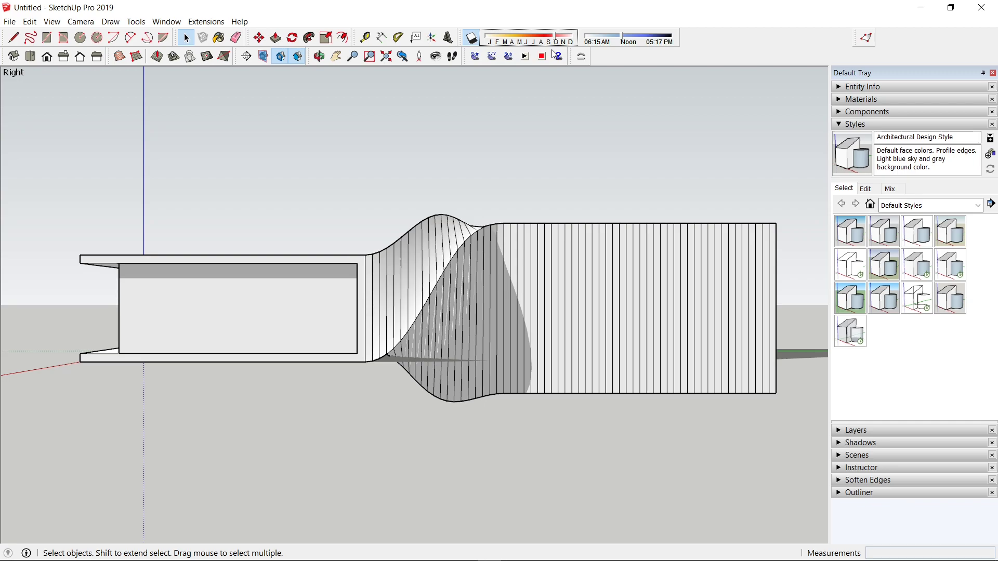
# Select the entire building and raise it vertically along the blue axis, clear of the ground plane
pyautogui.tripleClick(310, 318)
pyautogui.press('m')
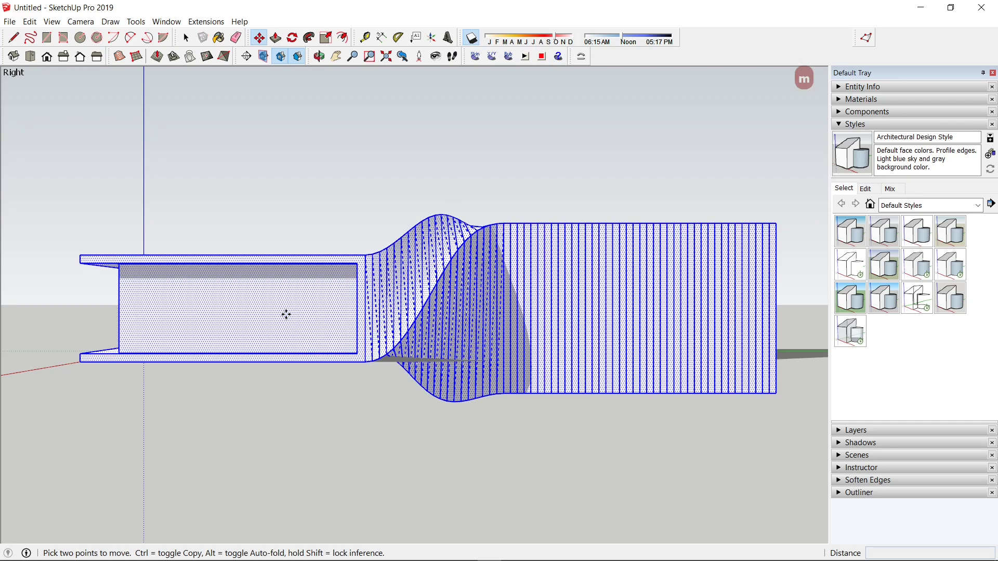
pyautogui.click(285, 313)
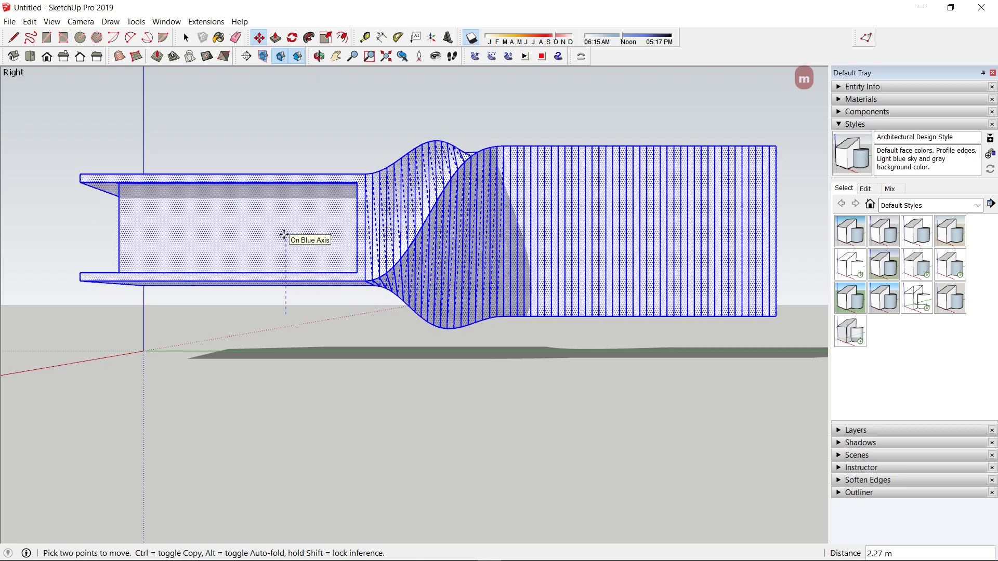
pyautogui.click(286, 250)
pyautogui.press('space')
pyautogui.click(625, 117)
# Examine the raised building and its ground shadow in the right view, framing the full length
pyautogui.scroll(-1, 653, 492)
pyautogui.scroll(-1, 653, 494)
pyautogui.scroll(2, 231, 303)
pyautogui.scroll(-2, 281, 349)
pyautogui.scroll(2, 637, 342)
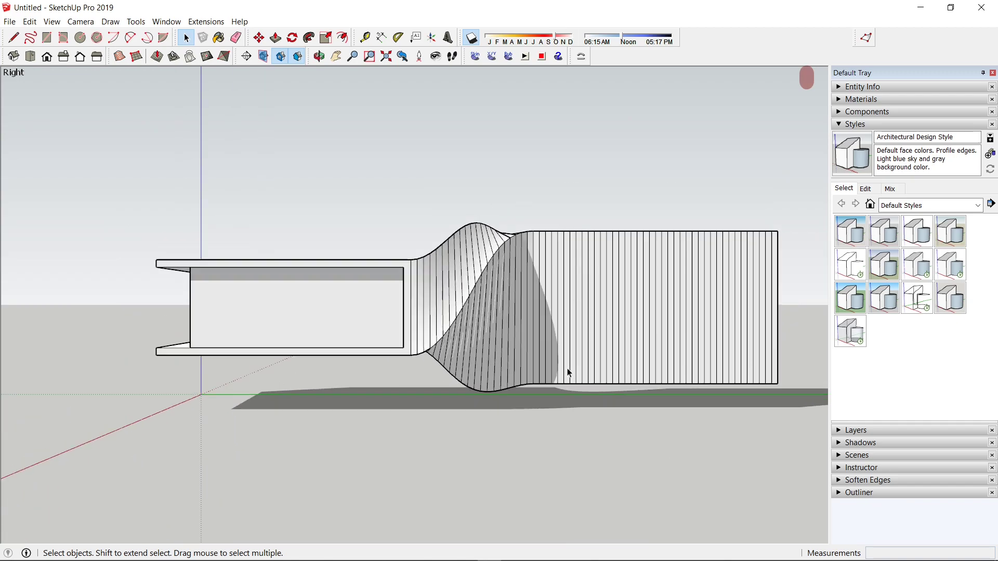
pyautogui.scroll(1, 559, 375)
pyautogui.scroll(1, 520, 379)
pyautogui.scroll(-1, 522, 376)
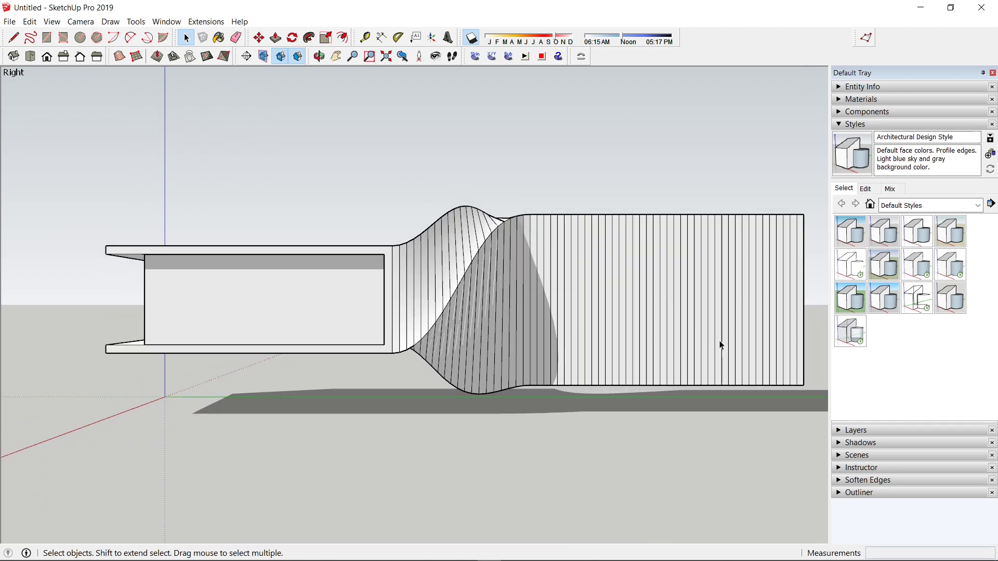
pyautogui.scroll(1, 732, 338)
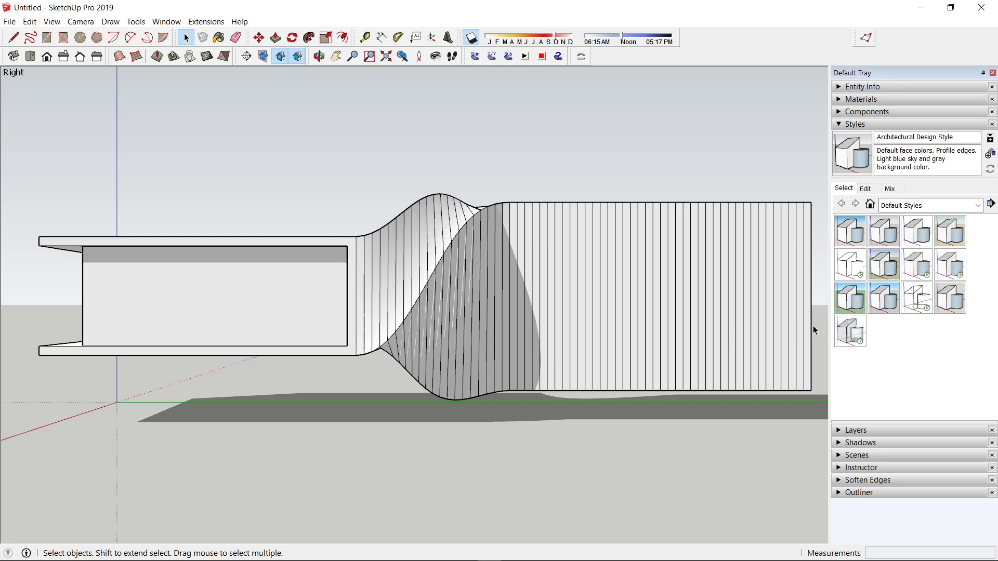
pyautogui.scroll(-1, 816, 324)
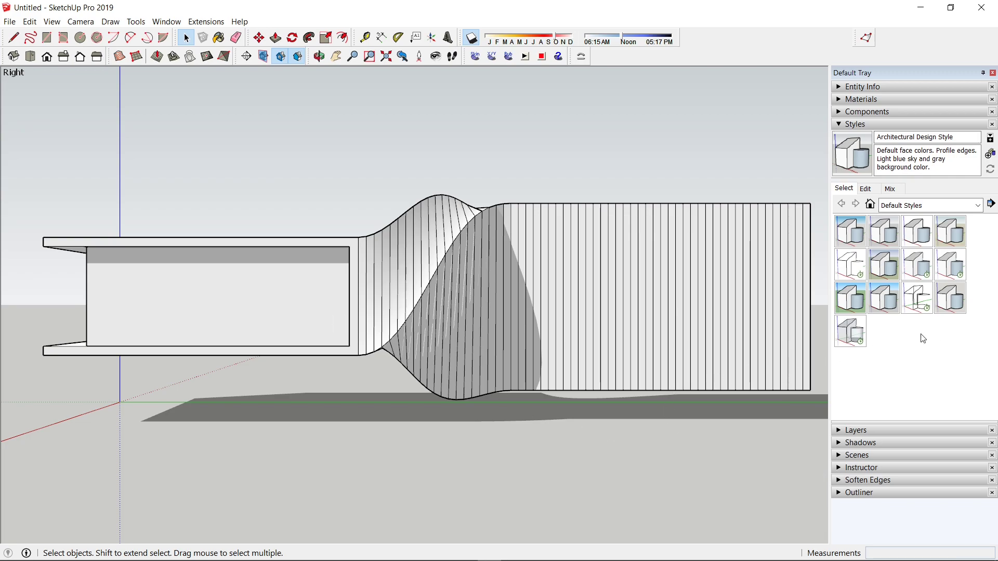
# Apply the HiddenLine style and turn off Model Axes
pyautogui.click(855, 266)
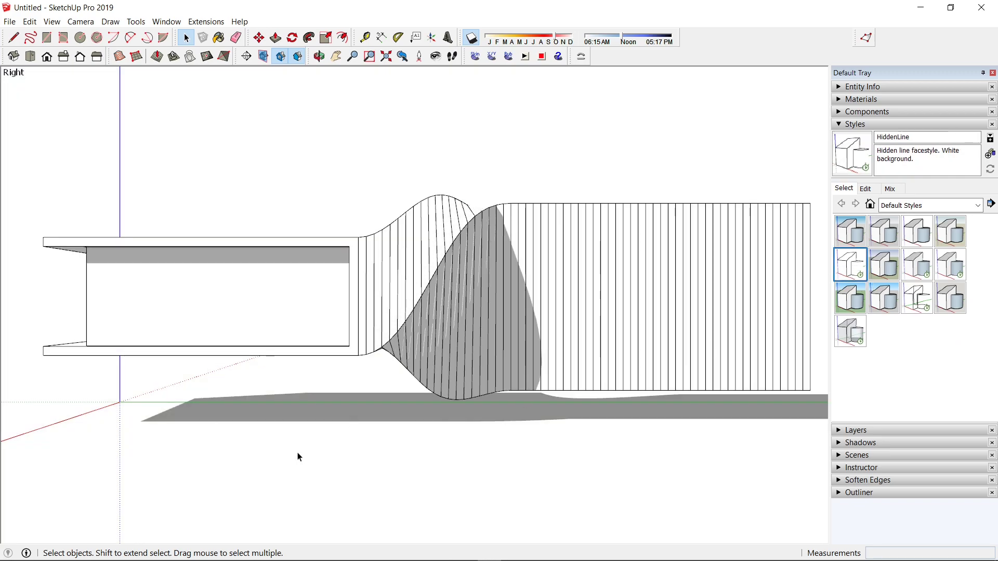
pyautogui.click(865, 188)
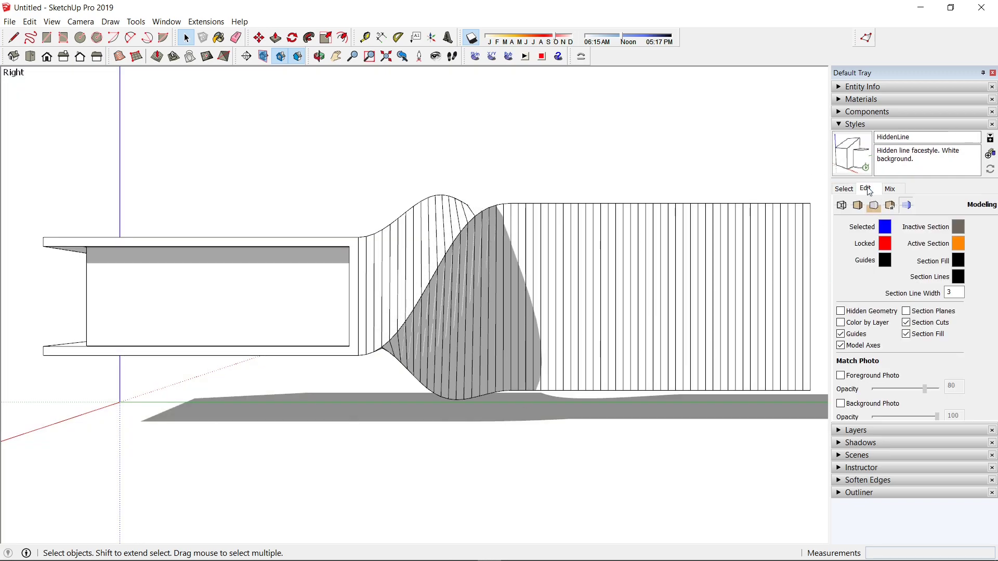
pyautogui.click(840, 346)
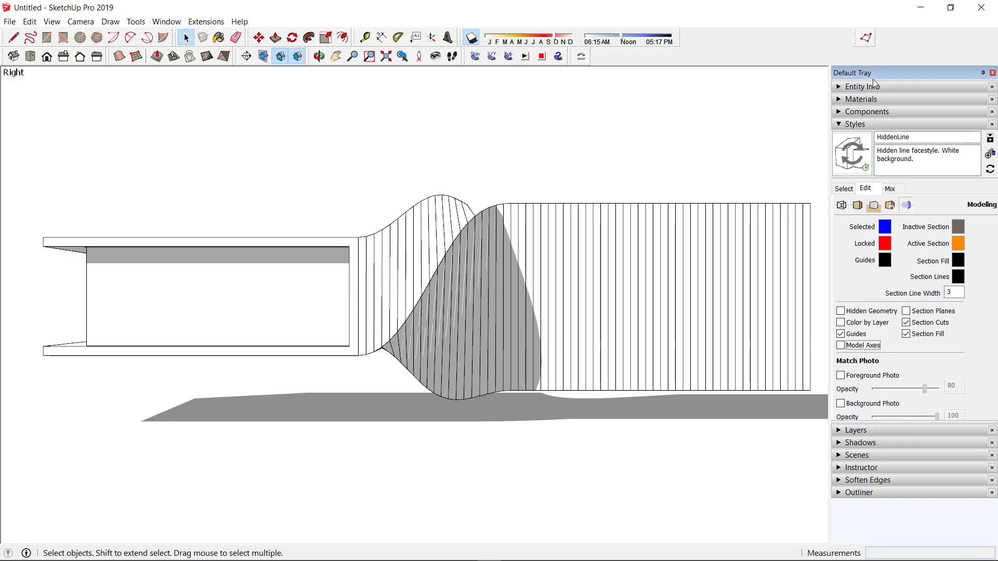
# Add a scene of the shadowed right view, saving the style changes as a new style, and restore its framing
pyautogui.click(864, 125)
pyautogui.click(858, 162)
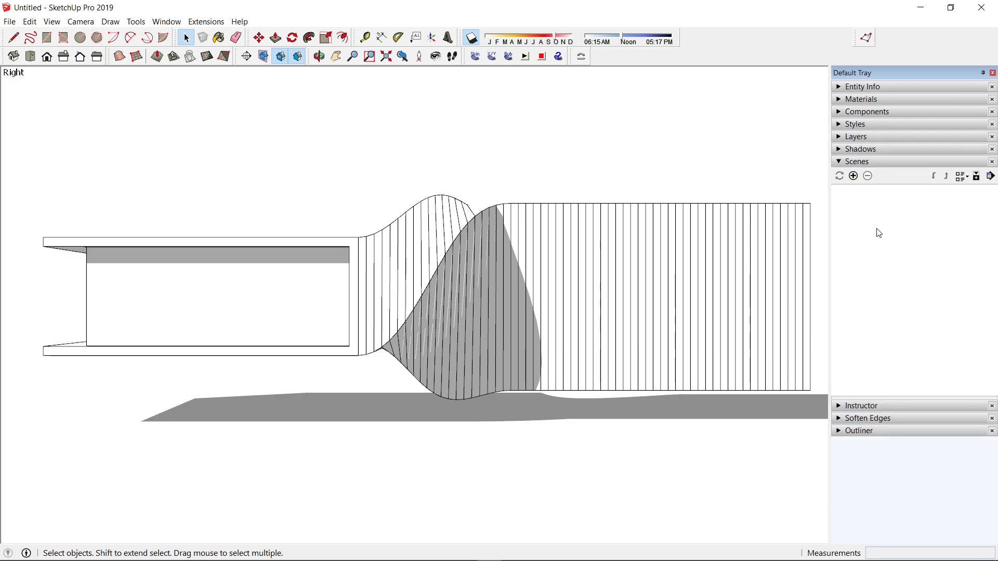
pyautogui.click(853, 176)
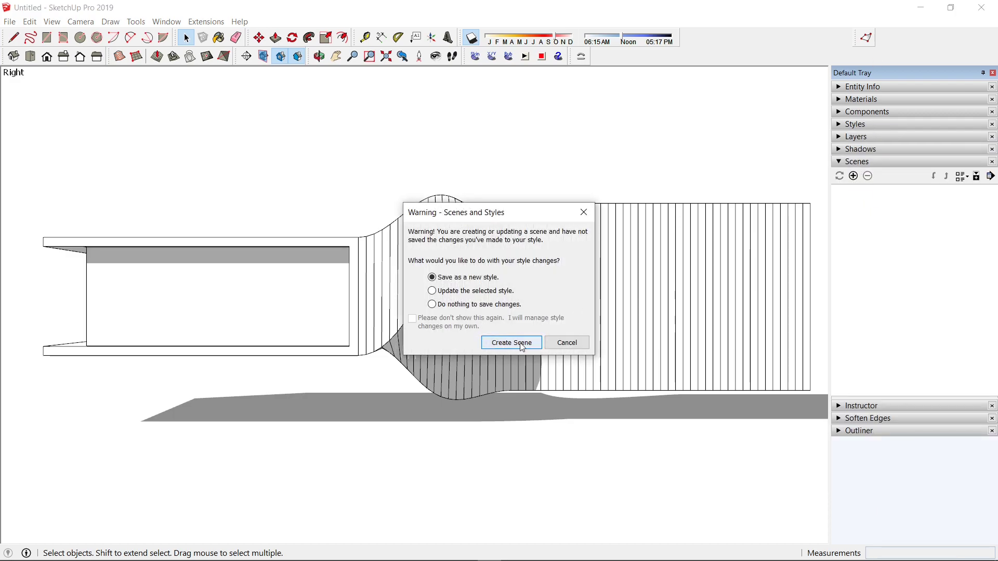
pyautogui.click(521, 343)
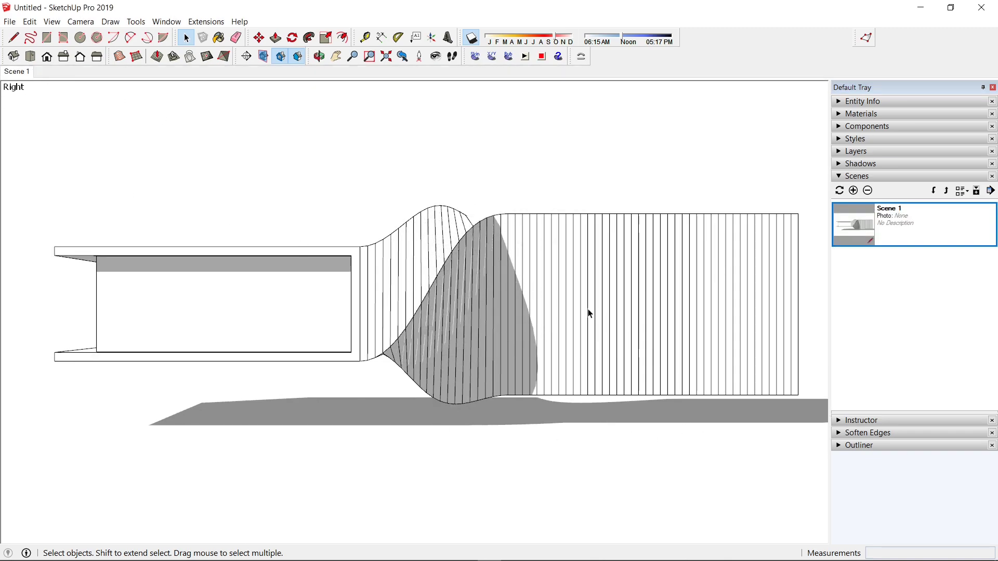
pyautogui.scroll(1, 758, 323)
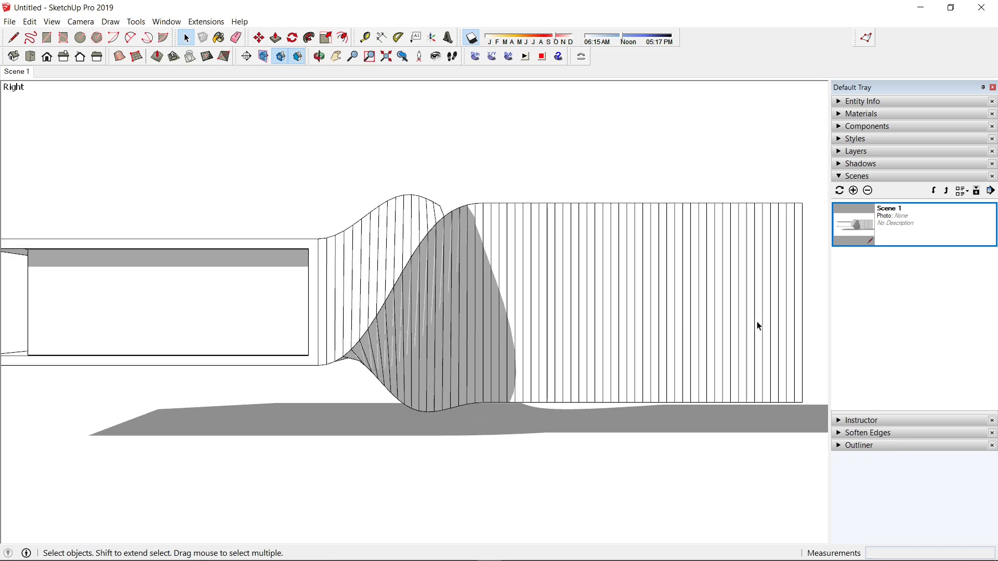
pyautogui.scroll(-1, 757, 323)
pyautogui.click(25, 73)
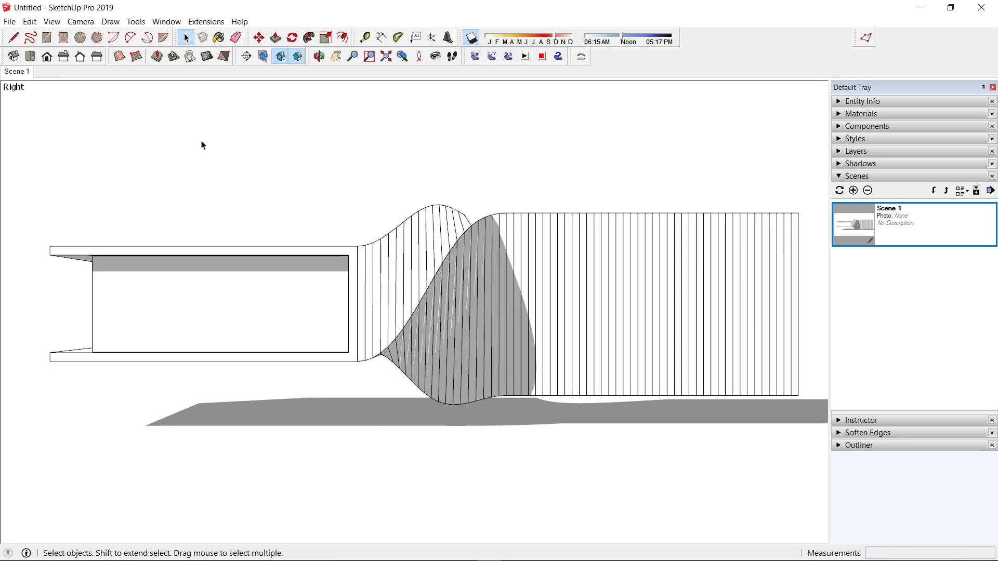
# Add a second scene of the same view, turn its shadows off and update Scene 2
pyautogui.rightClick(21, 73)
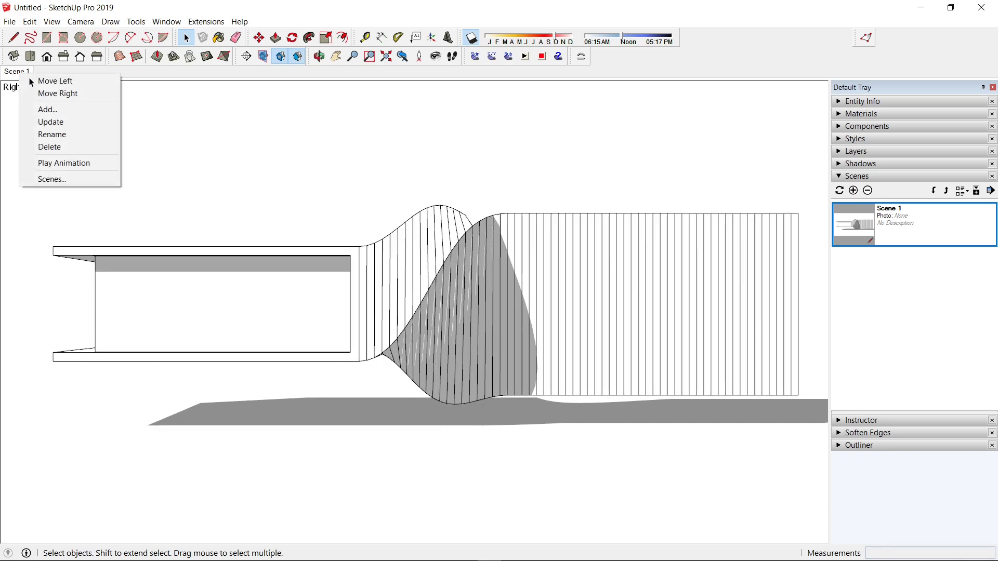
pyautogui.click(60, 110)
pyautogui.click(866, 177)
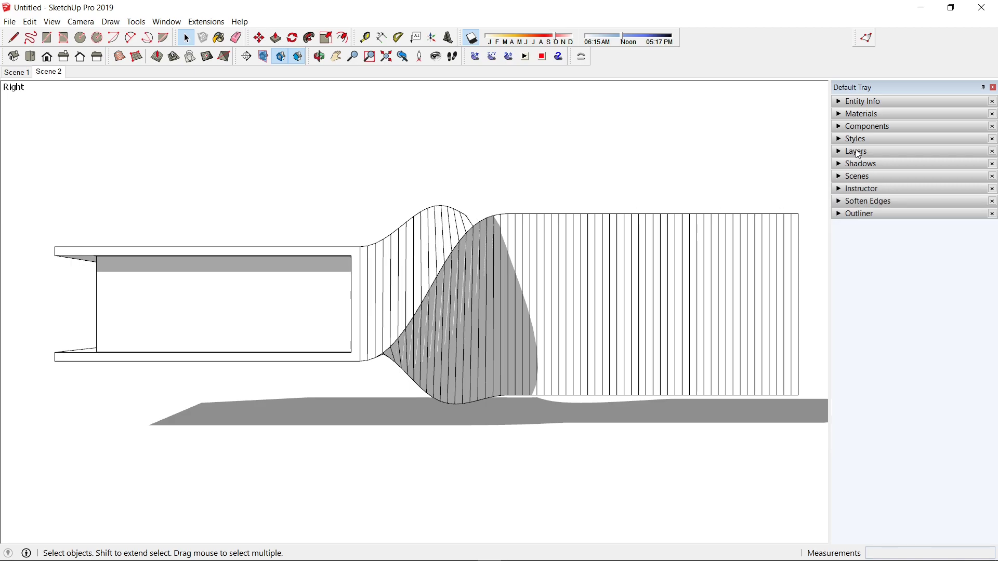
pyautogui.click(862, 140)
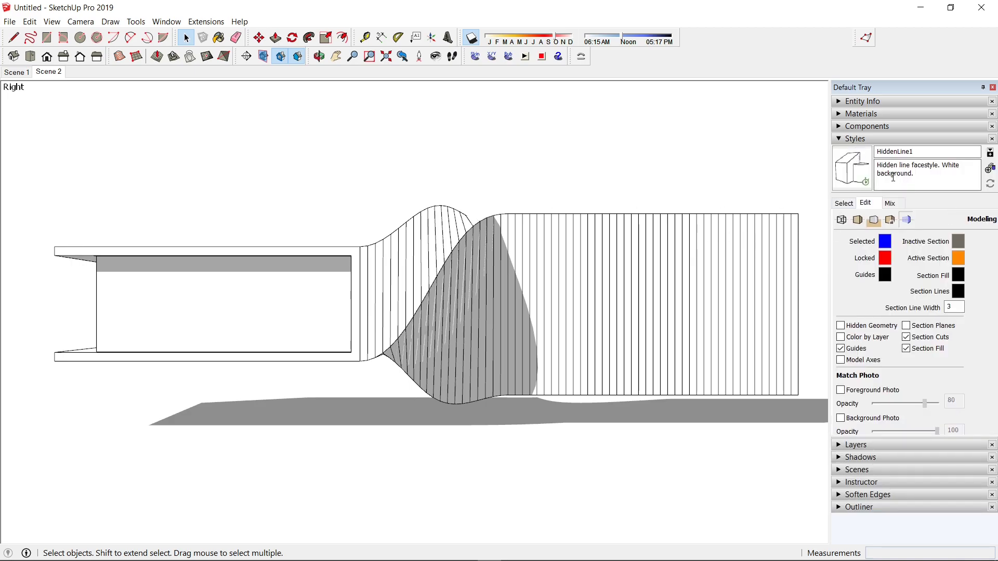
pyautogui.click(844, 204)
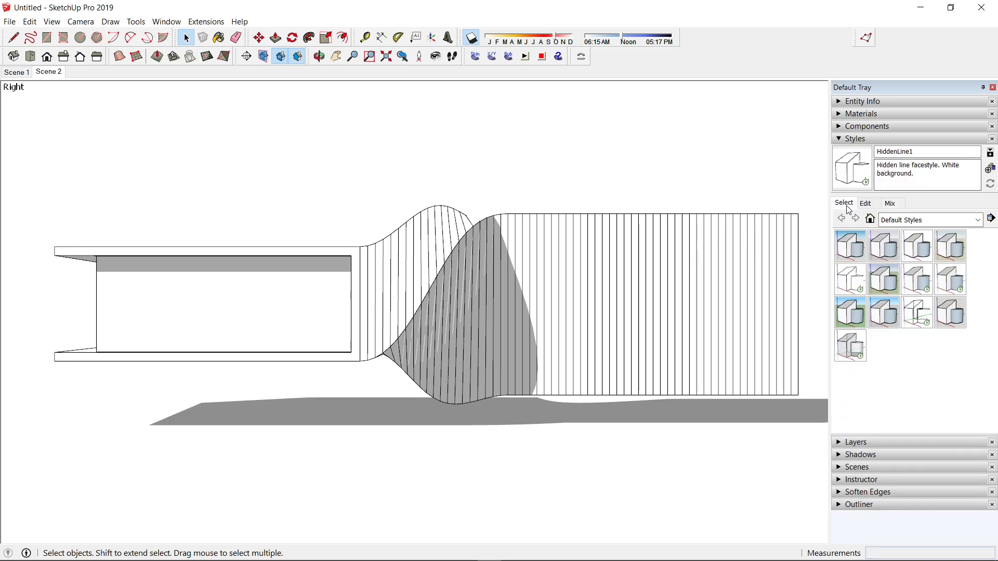
pyautogui.click(471, 38)
pyautogui.rightClick(54, 72)
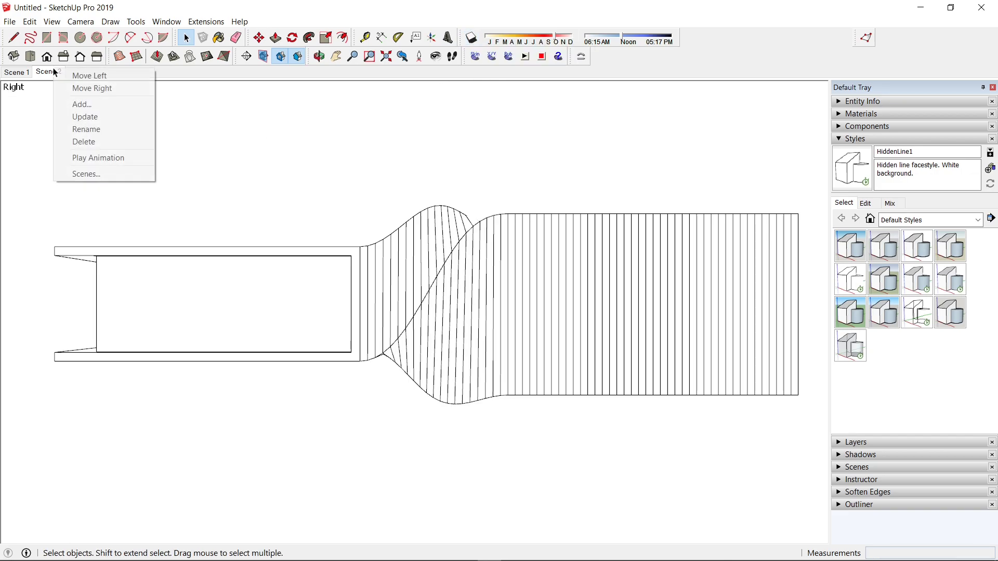
pyautogui.click(89, 116)
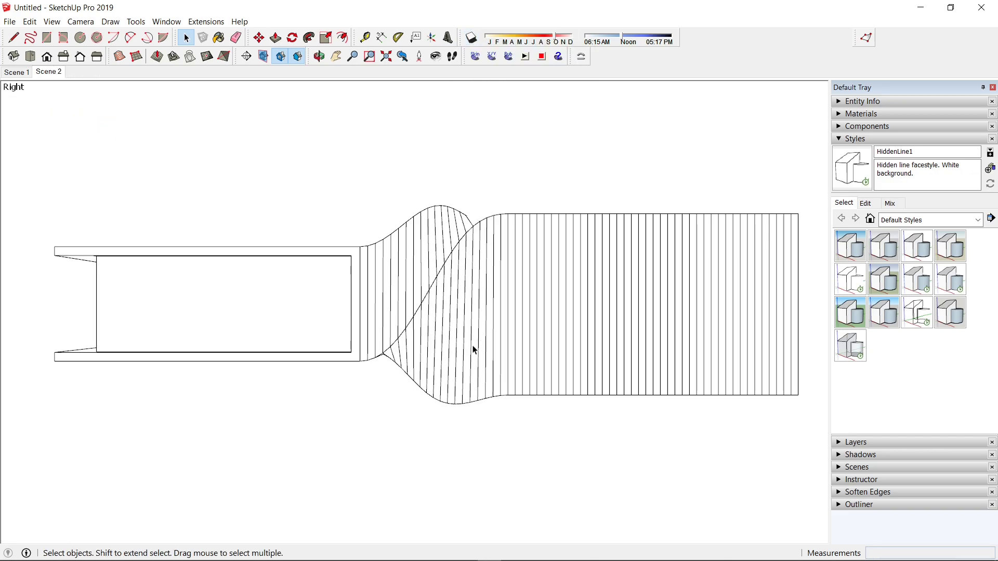
# Turn off Edges in Scene 1 and update the scene, saving the style changes as a new style
pyautogui.click(23, 74)
pyautogui.click(21, 75)
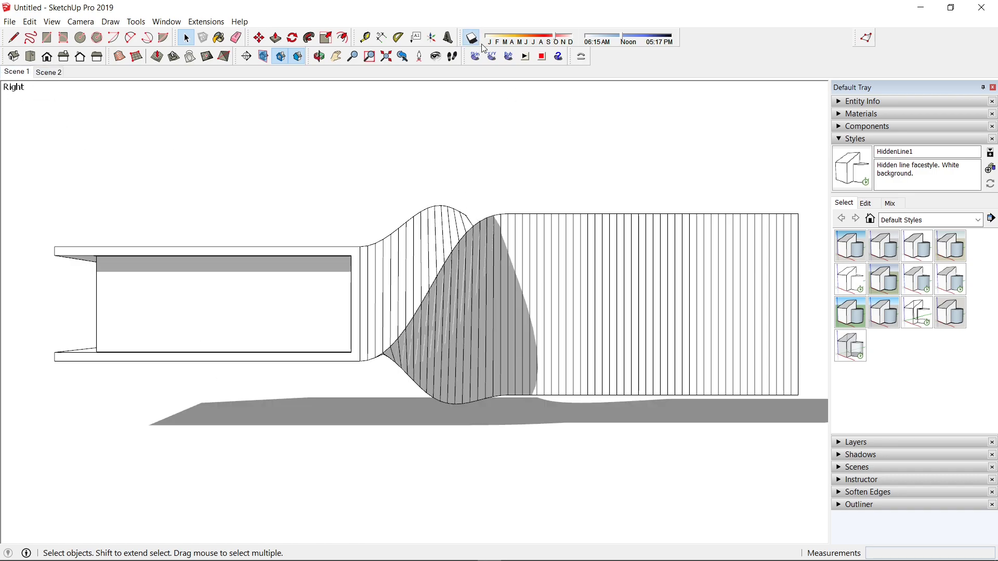
pyautogui.click(875, 203)
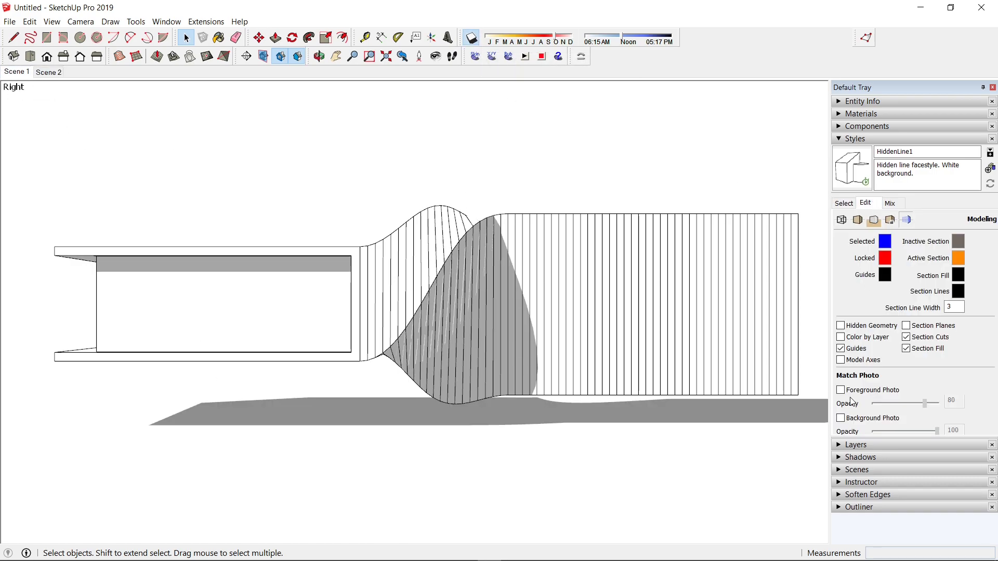
pyautogui.click(841, 221)
pyautogui.click(841, 240)
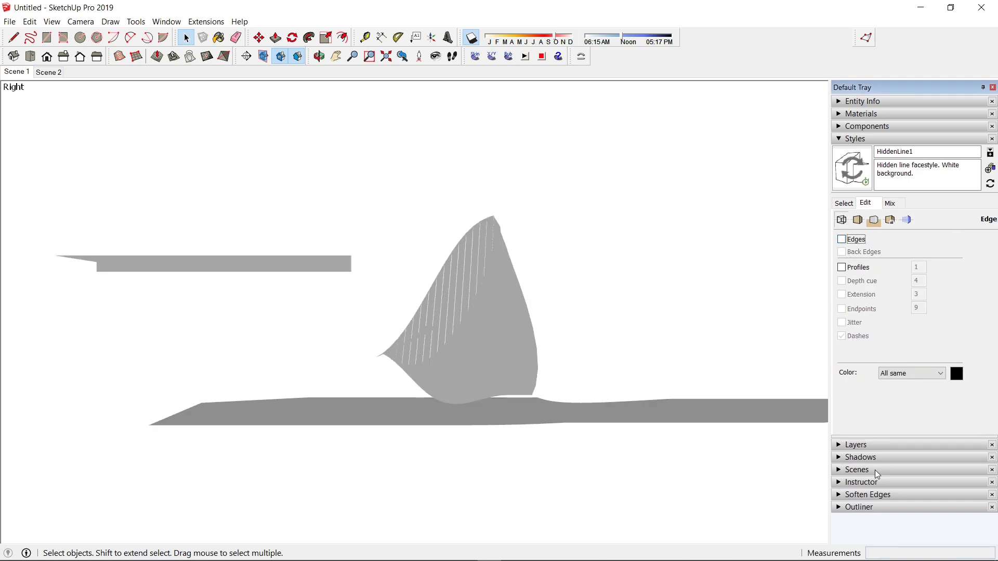
pyautogui.rightClick(25, 72)
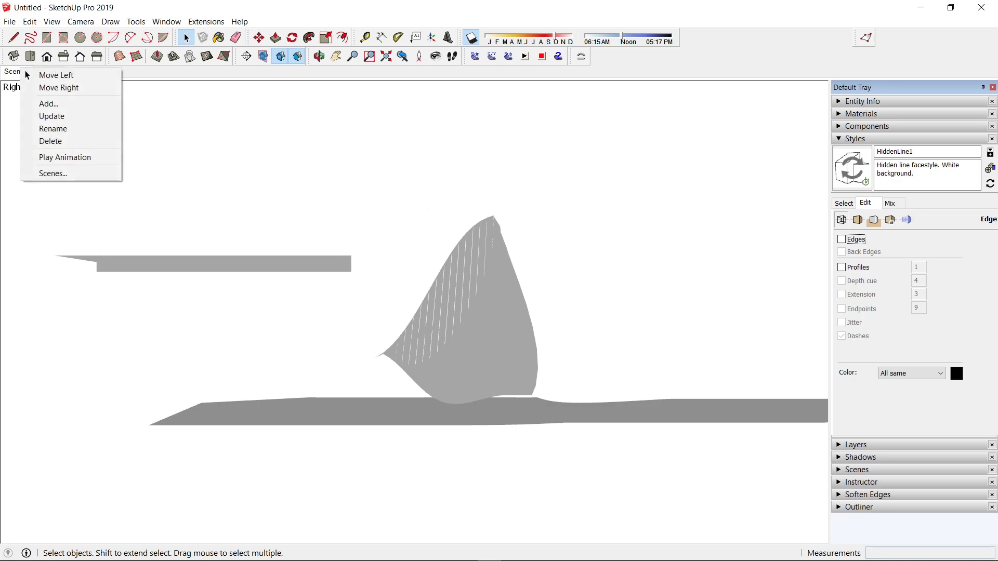
pyautogui.click(70, 116)
pyautogui.click(507, 343)
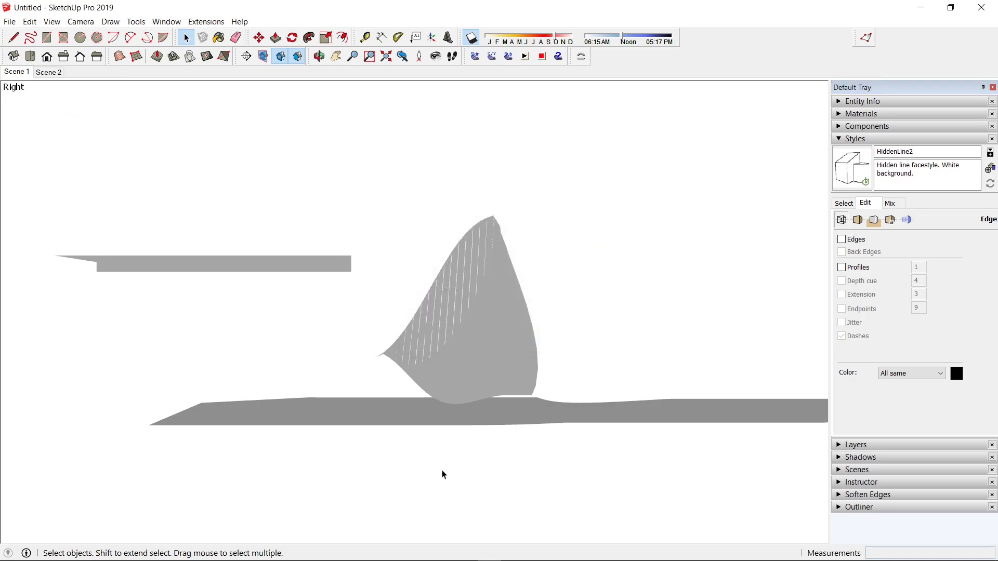
pyautogui.click(59, 74)
pyautogui.click(18, 72)
pyautogui.click(53, 76)
pyautogui.click(17, 72)
# Export Scene 2 as a PNG named Lines, 8000 x 4475 pixels with anti-alias and transparent background
pyautogui.click(50, 72)
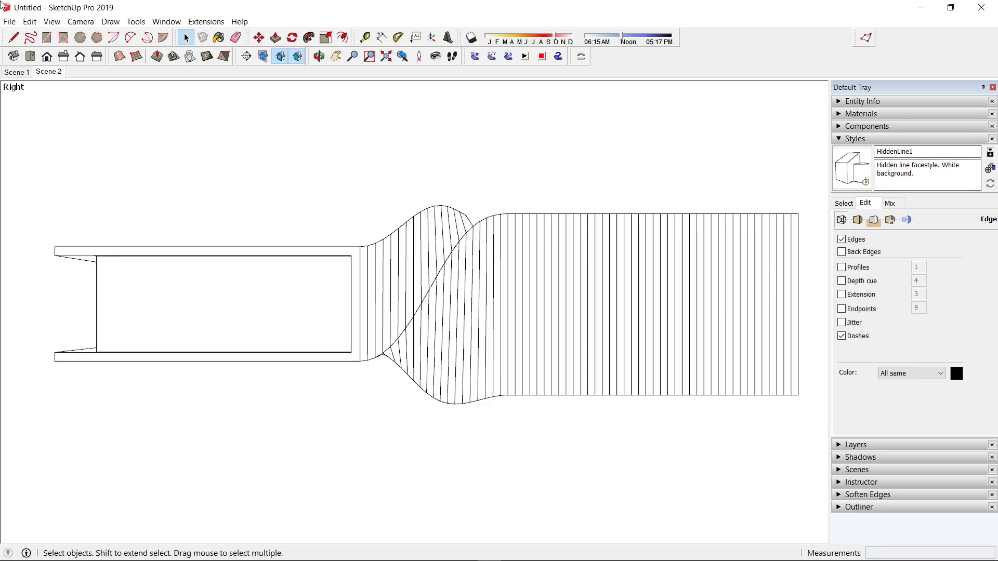
pyautogui.click(11, 22)
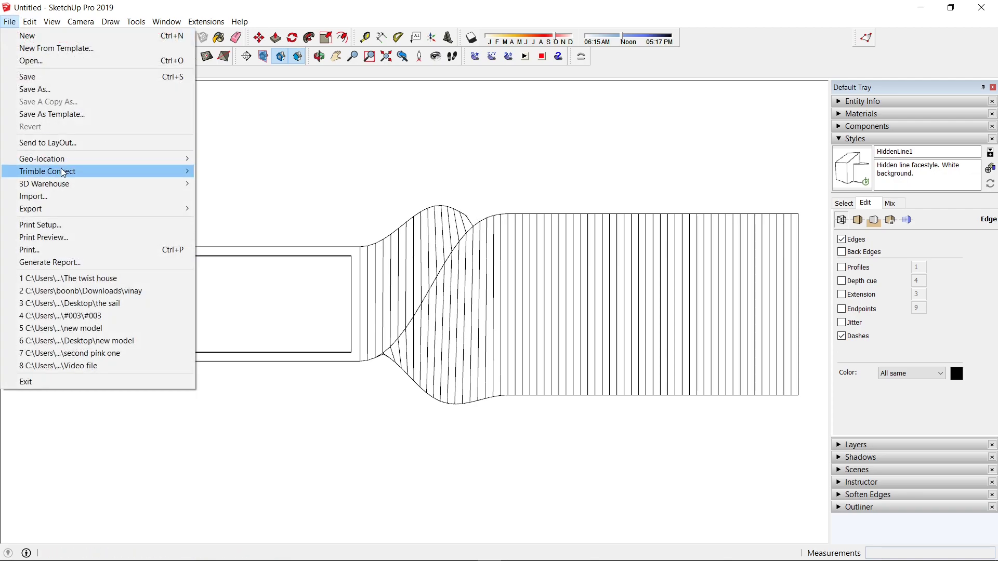
pyautogui.moveTo(51, 212)
pyautogui.click(234, 221)
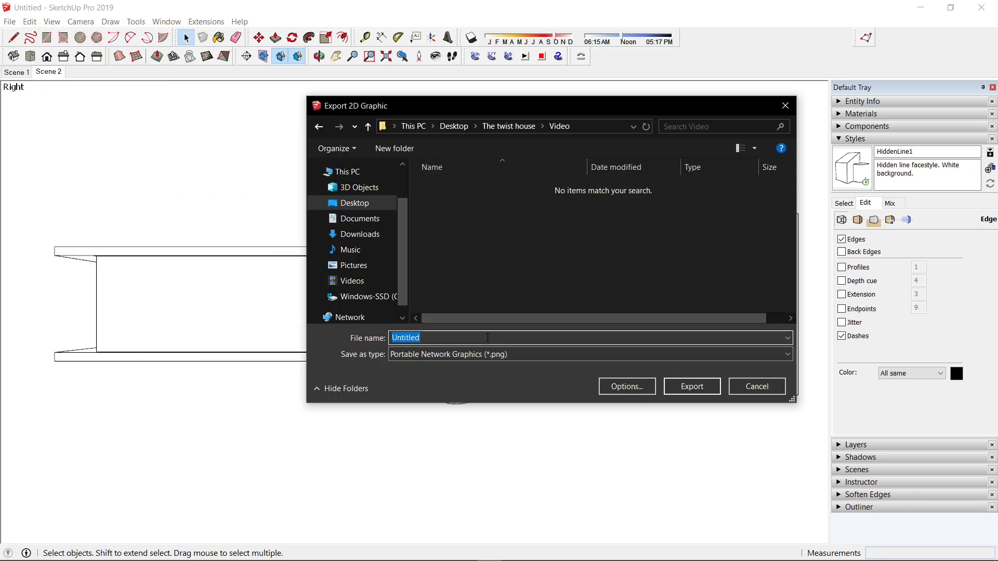
pyautogui.press('BackSpace')
pyautogui.write('Lines')
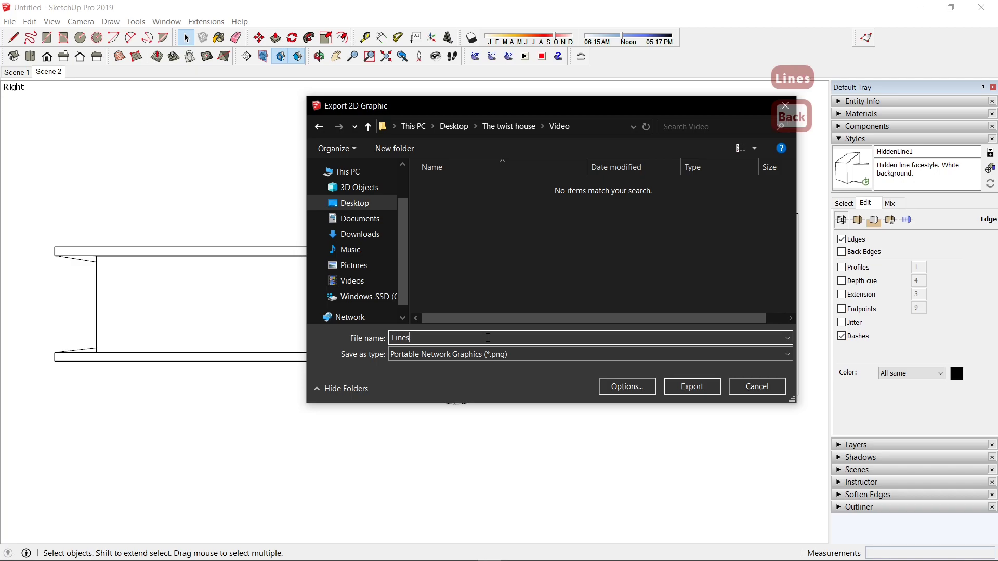
pyautogui.click(627, 386)
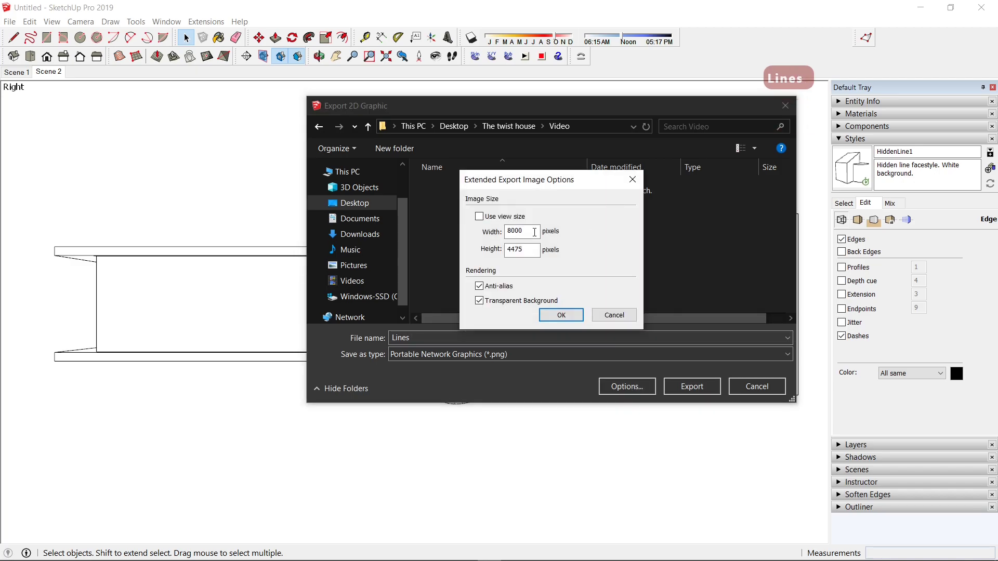
pyautogui.click(561, 314)
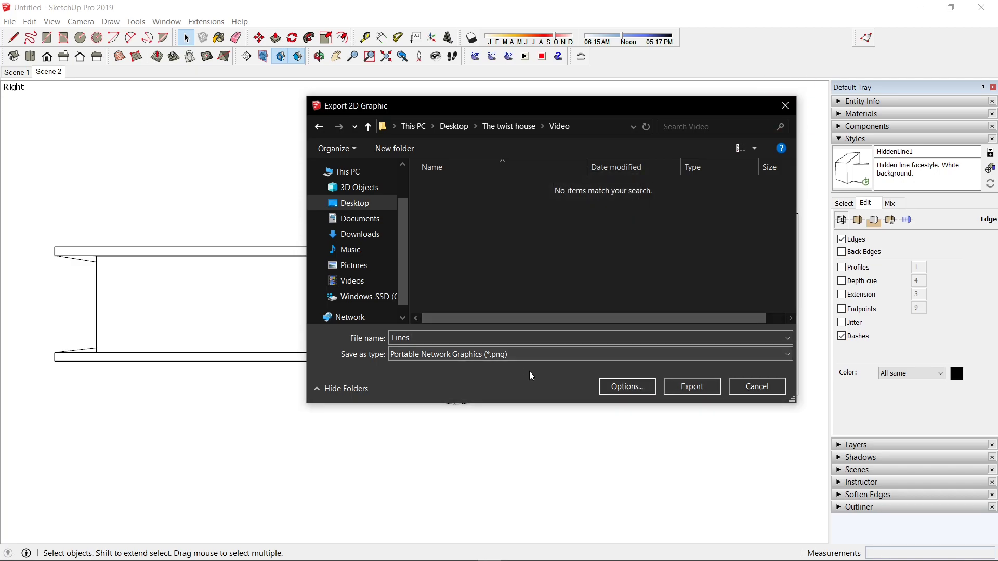
pyautogui.click(693, 387)
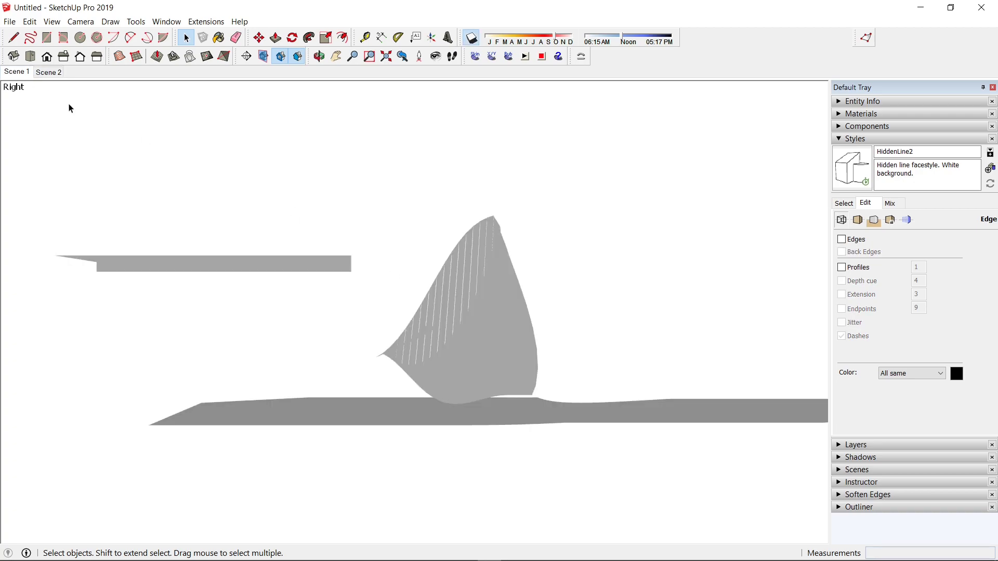
# Export the Scene 1 shadow view as a PNG 2D graphic named Shadows
pyautogui.click(10, 21)
pyautogui.moveTo(70, 209)
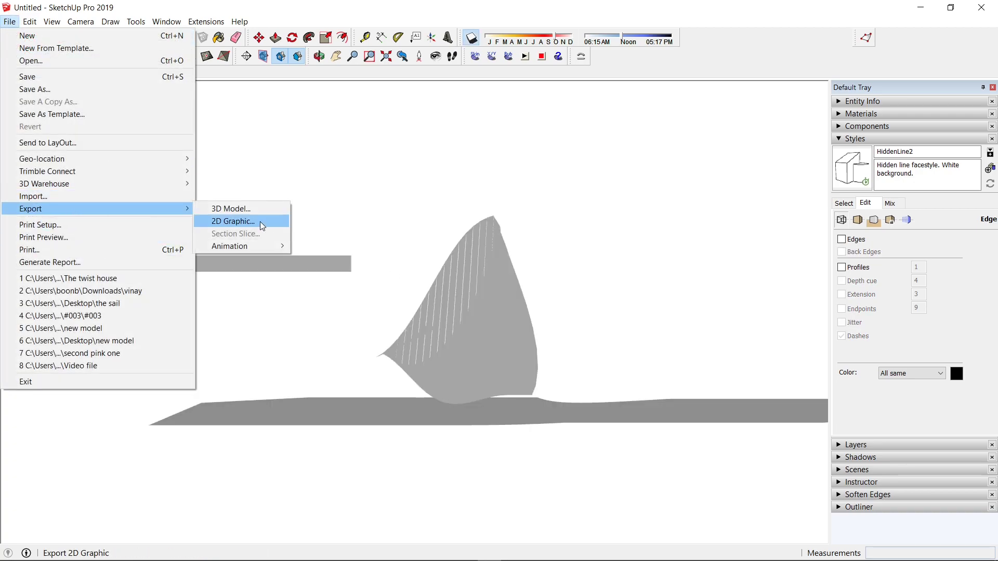
pyautogui.click(232, 221)
pyautogui.press('BackSpace')
pyautogui.write('Shadows')
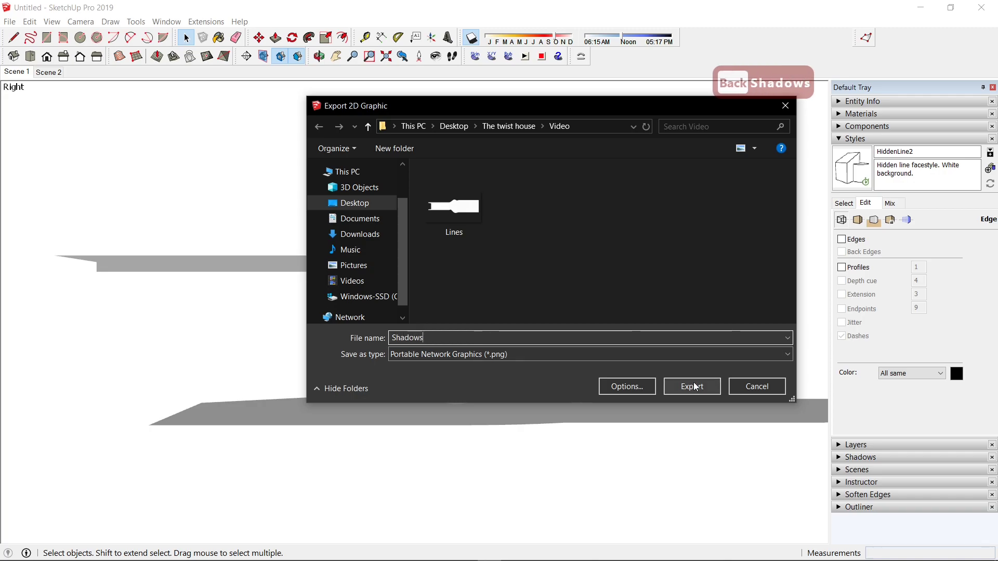
pyautogui.click(691, 385)
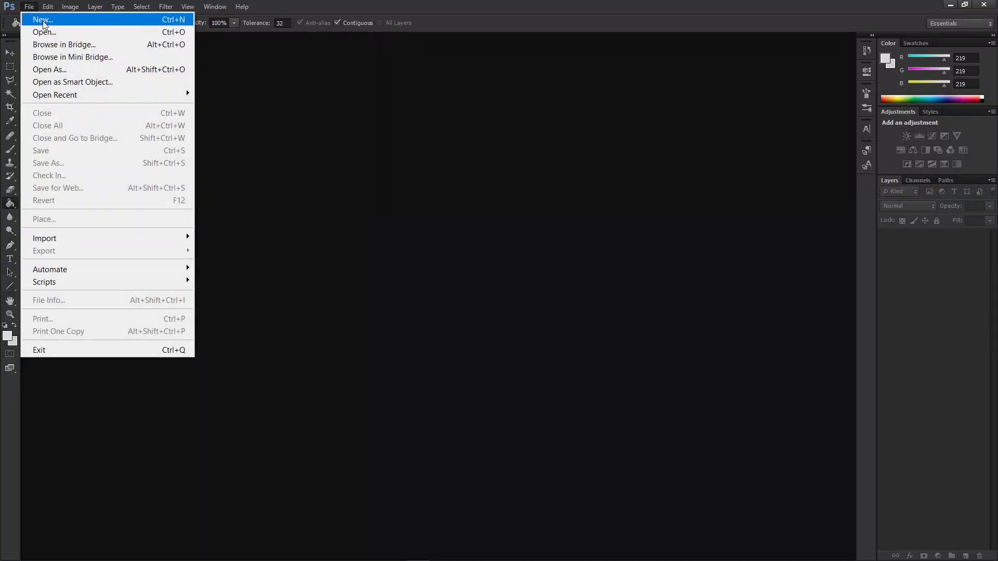
# In Photoshop, create a new document named Twist, 1920 x 1080 pixels at 300 pixels/inch
pyautogui.click(37, 20)
pyautogui.doubleClick(453, 189)
pyautogui.doubleClick(454, 203)
pyautogui.doubleClick(472, 220)
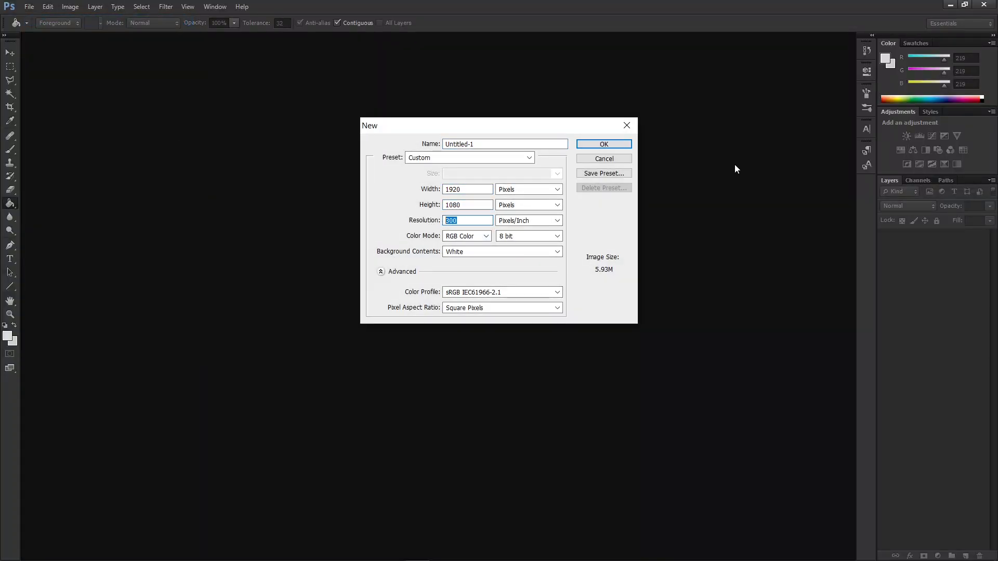
pyautogui.click(484, 144)
pyautogui.press('BackSpace')
pyautogui.press('BackSpace')
pyautogui.press('BackSpace')
pyautogui.press('BackSpace')
pyautogui.press('BackSpace')
pyautogui.press('BackSpace')
pyautogui.press('BackSpace')
pyautogui.press('BackSpace')
pyautogui.press('BackSpace')
pyautogui.press('BackSpace')
pyautogui.press('BackSpace')
pyautogui.press('BackSpace')
pyautogui.press('BackSpace')
pyautogui.press('BackSpace')
pyautogui.press('BackSpace')
pyautogui.press('BackSpace')
pyautogui.press('BackSpace')
pyautogui.press('BackSpace')
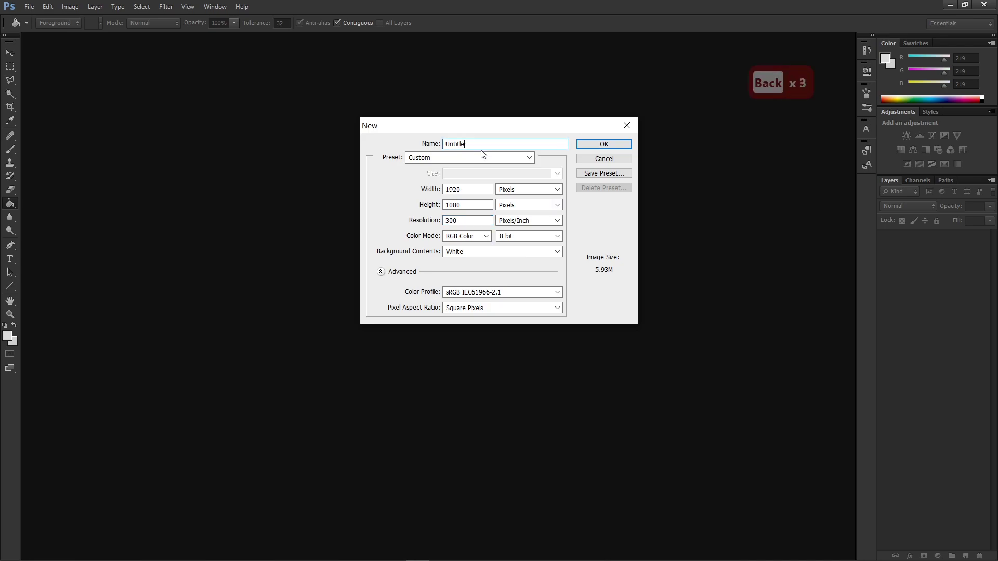
pyautogui.write('Twist')
pyautogui.press('Return')
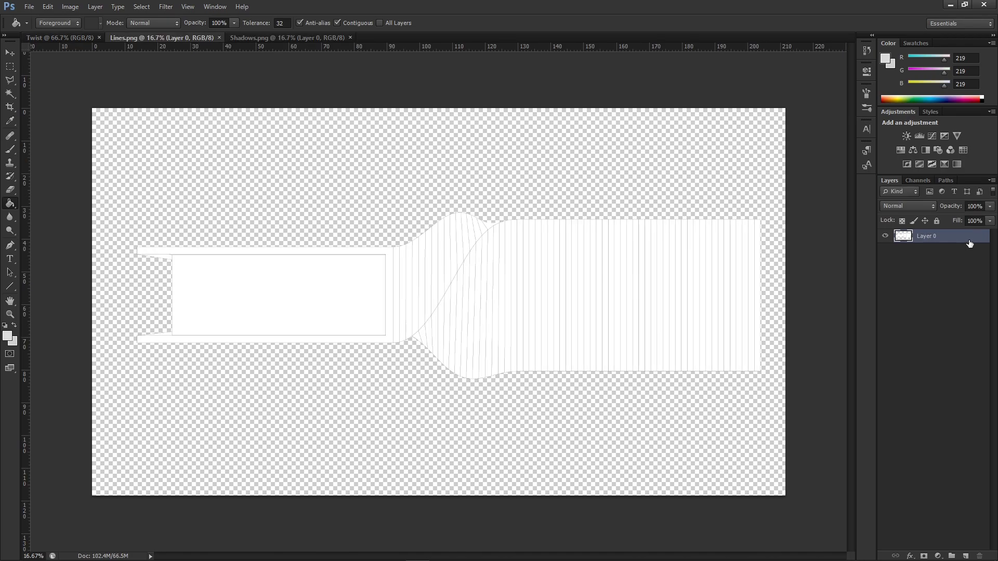
# Convert Layer 0 of Lines.png to a smart object and rename it Lines
pyautogui.rightClick(970, 243)
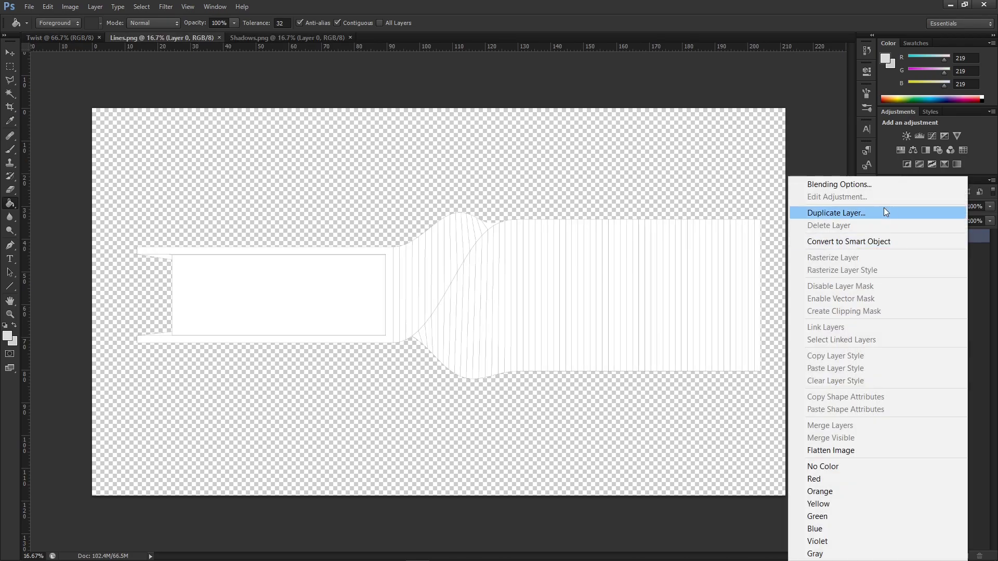
pyautogui.click(847, 241)
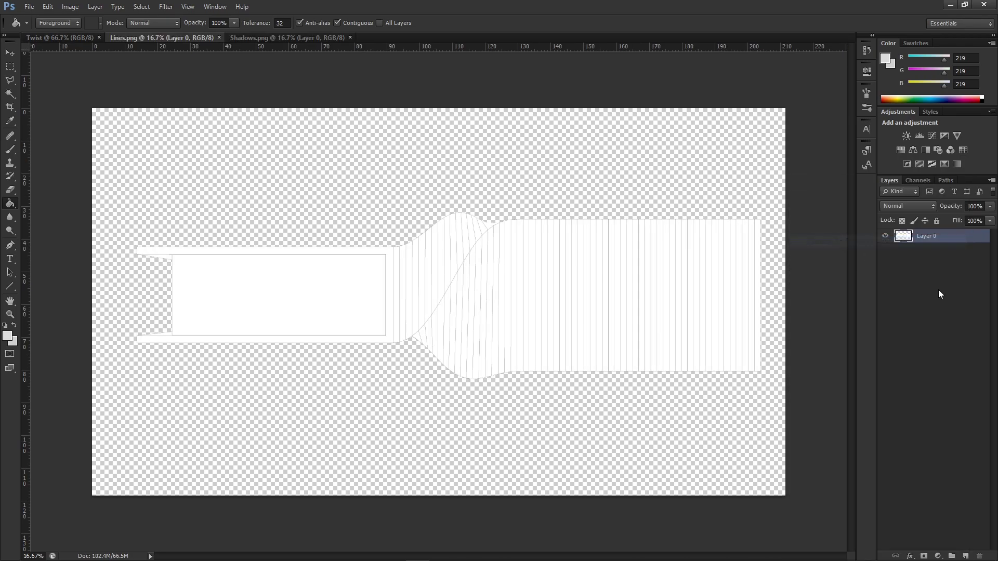
pyautogui.doubleClick(928, 237)
pyautogui.press('BackSpace')
pyautogui.write('Lines')
pyautogui.press('Return')
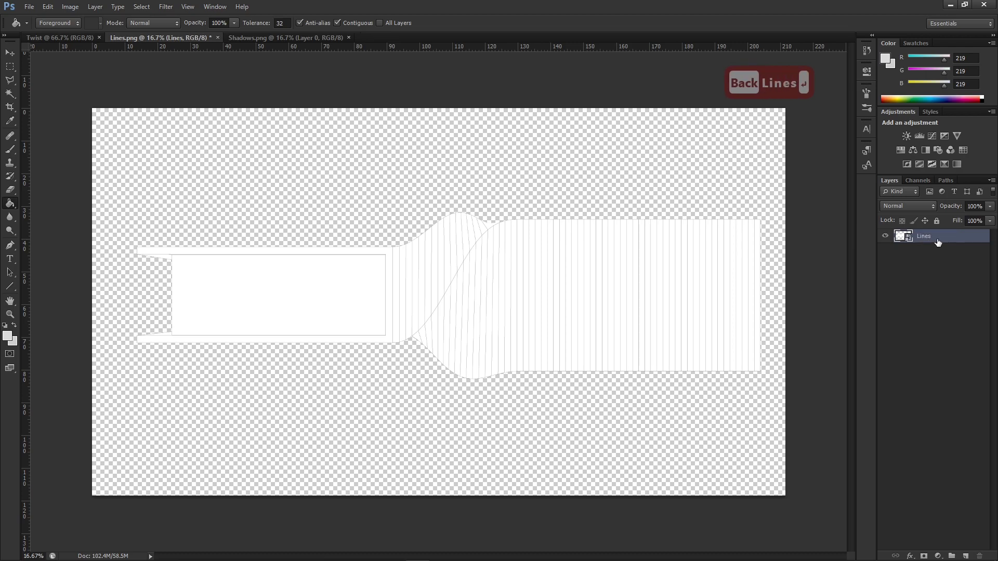
# Duplicate the Lines layer and name the copy Base
pyautogui.moveTo(938, 241); pyautogui.dragTo(965, 556)
pyautogui.doubleClick(935, 238)
pyautogui.press('BackSpace')
pyautogui.write('B')
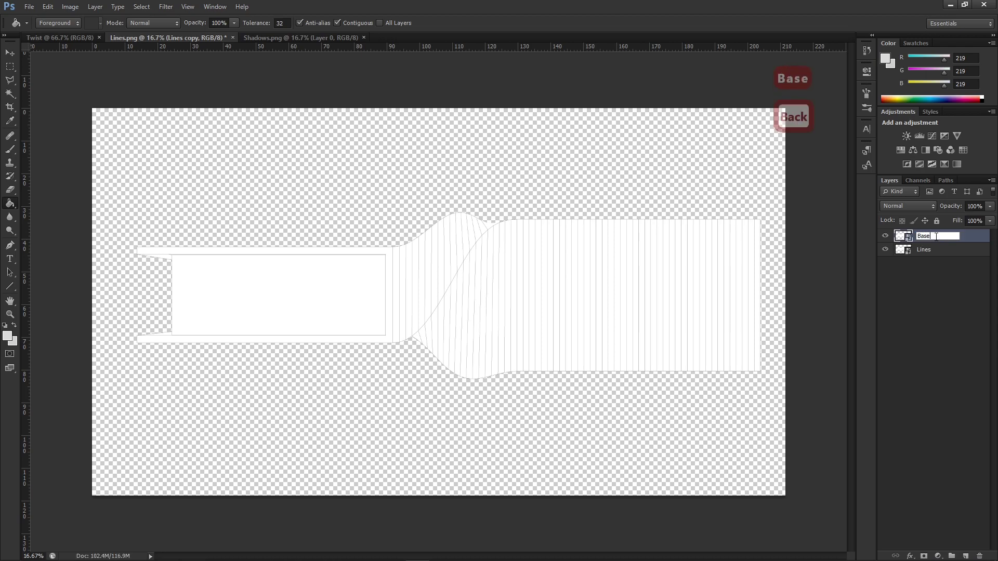
pyautogui.write('ase')
pyautogui.press('Return')
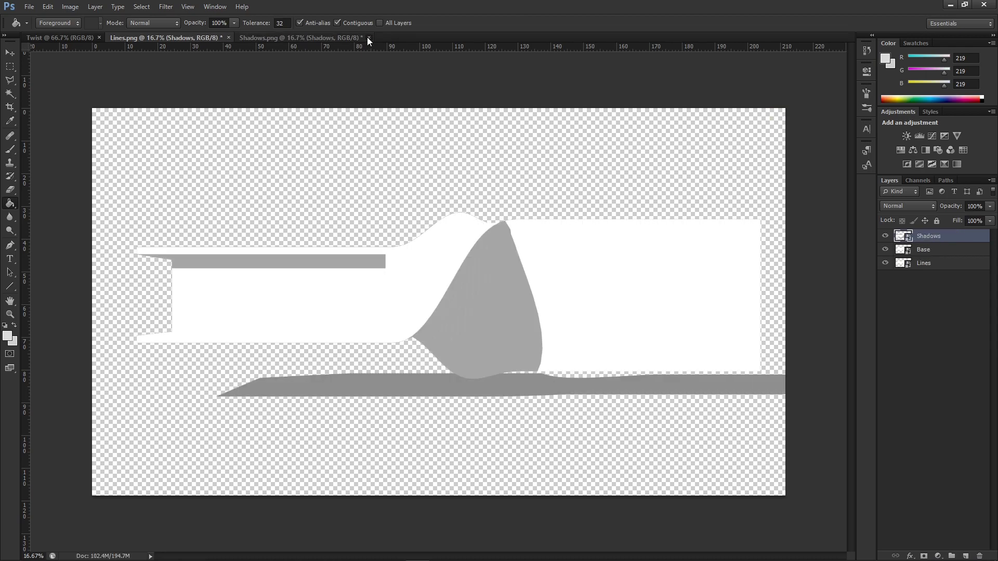
# Close the Shadows.png document and check the Shadows layer in Lines.png by toggling its visibility
pyautogui.click(367, 37)
pyautogui.click(488, 215)
pyautogui.click(884, 236)
pyautogui.click(883, 237)
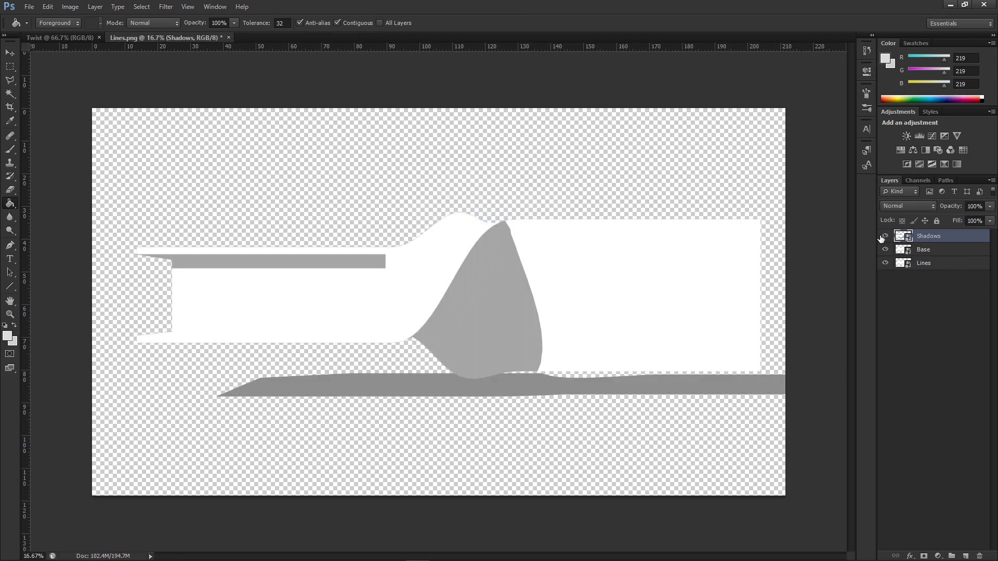
# Duplicate the Shadows, Base and Lines layers together into the Twist document and switch to that document
pyautogui.keyDown('shift'); pyautogui.click(950, 268); pyautogui.keyUp('shift')
pyautogui.rightClick(950, 268)
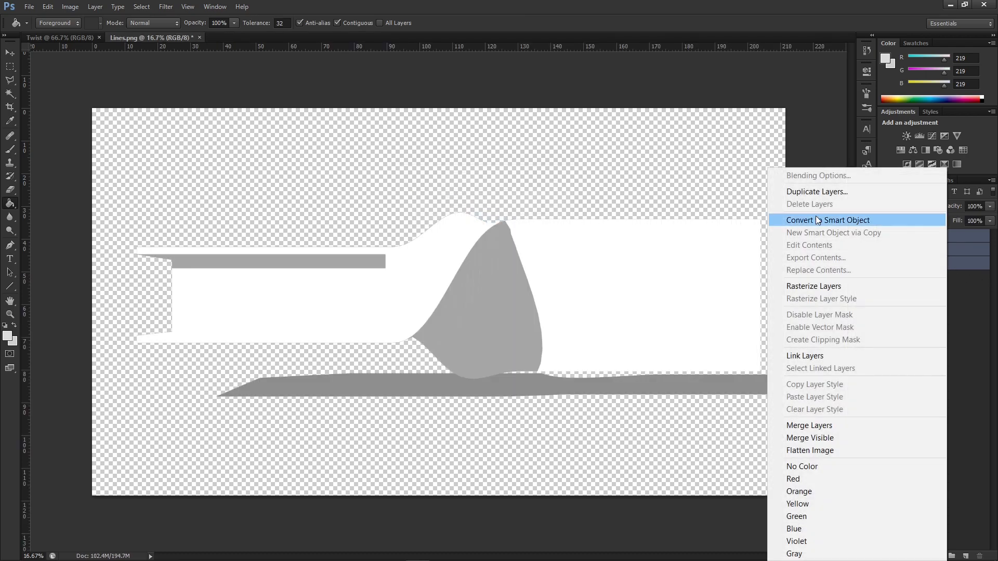
pyautogui.click(833, 191)
pyautogui.click(447, 210)
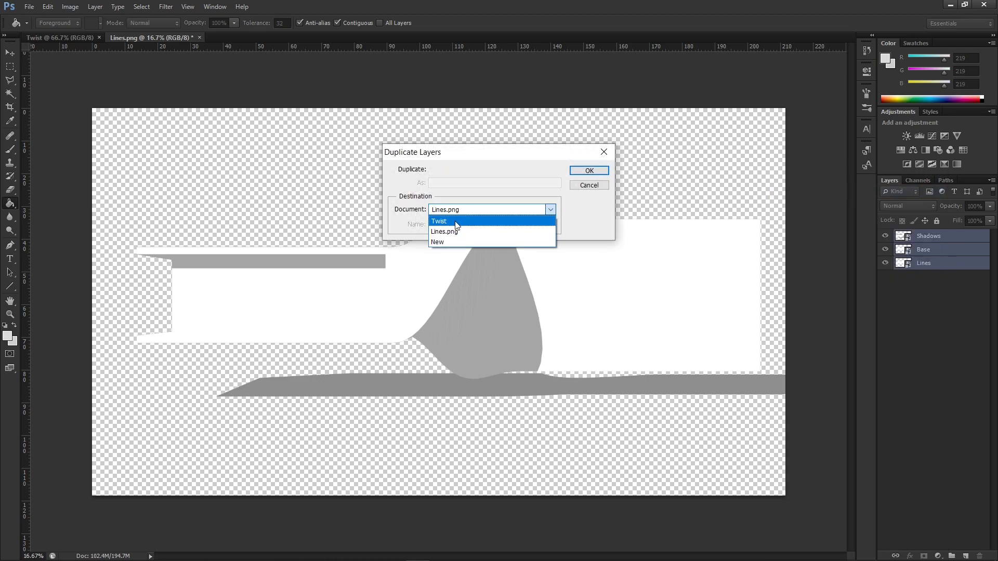
pyautogui.click(439, 221)
pyautogui.click(589, 171)
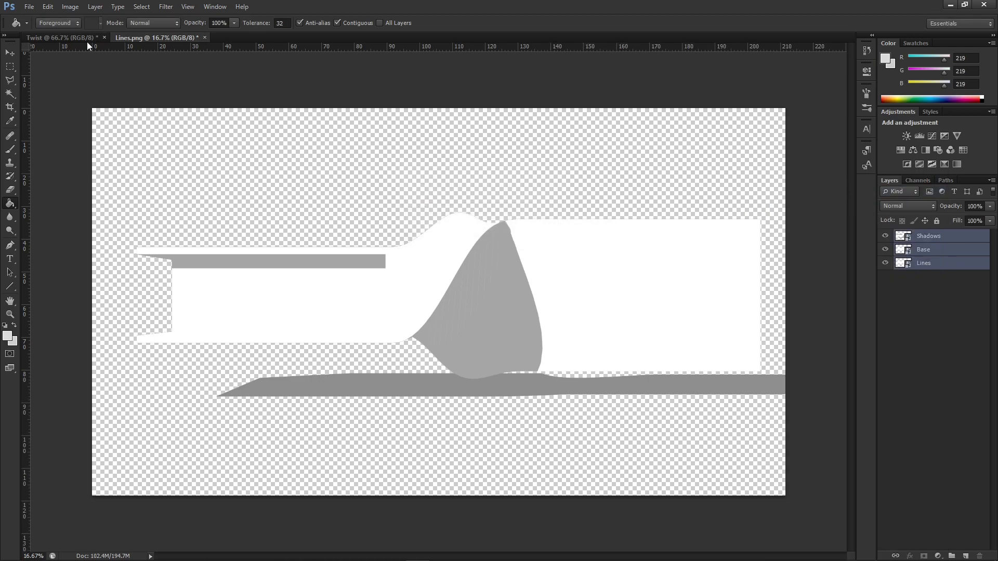
pyautogui.click(67, 36)
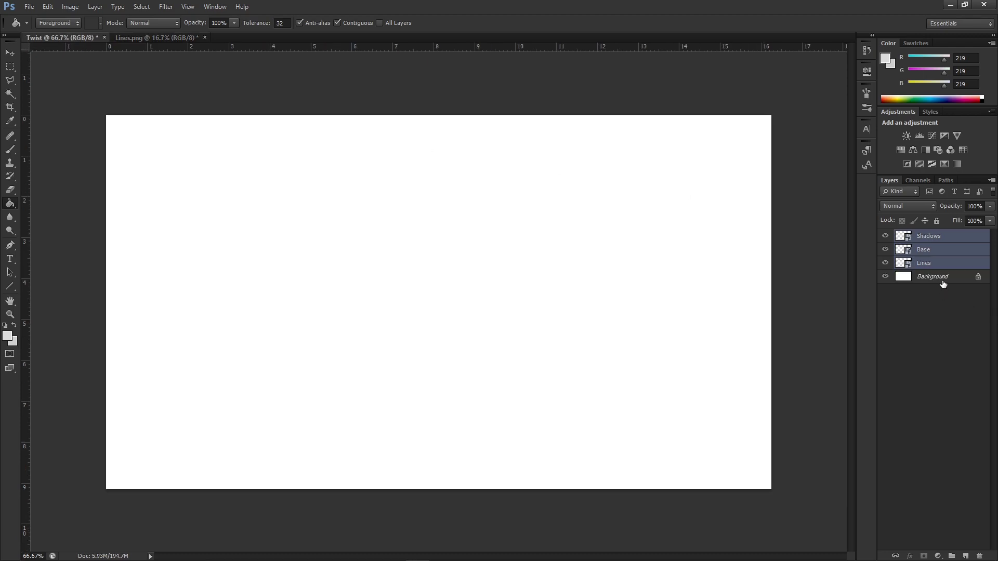
# Scale the three duplicated layers to about 21.19% and place the building within the Twist canvas
pyautogui.scroll(-4, 289, 175)
pyautogui.hotkey('ctrl', 't')
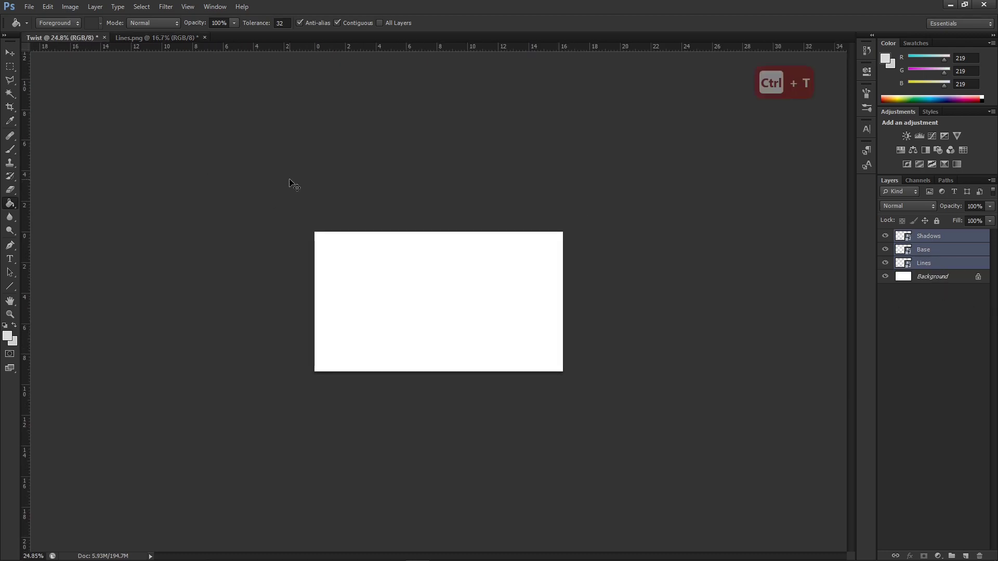
pyautogui.scroll(-4, 219, 92)
pyautogui.moveTo(771, 436); pyautogui.dragTo(493, 356)
pyautogui.scroll(5, 554, 441)
pyautogui.moveTo(555, 437); pyautogui.dragTo(491, 311)
pyautogui.click(522, 23)
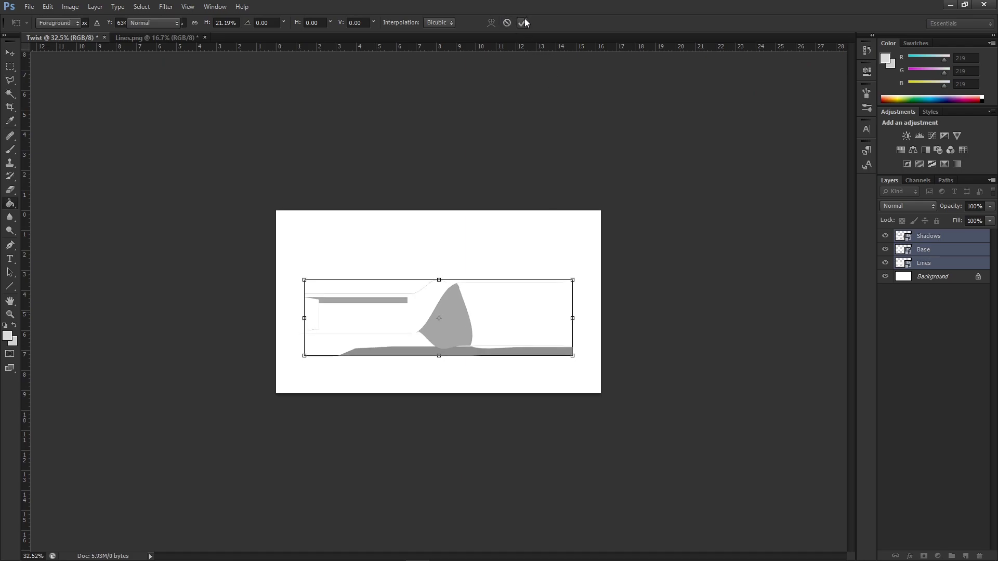
# Move the Shadows layer beneath Lines and extend the canvas upward by about 3 cm with the Crop tool
pyautogui.moveTo(945, 236); pyautogui.dragTo(927, 258)
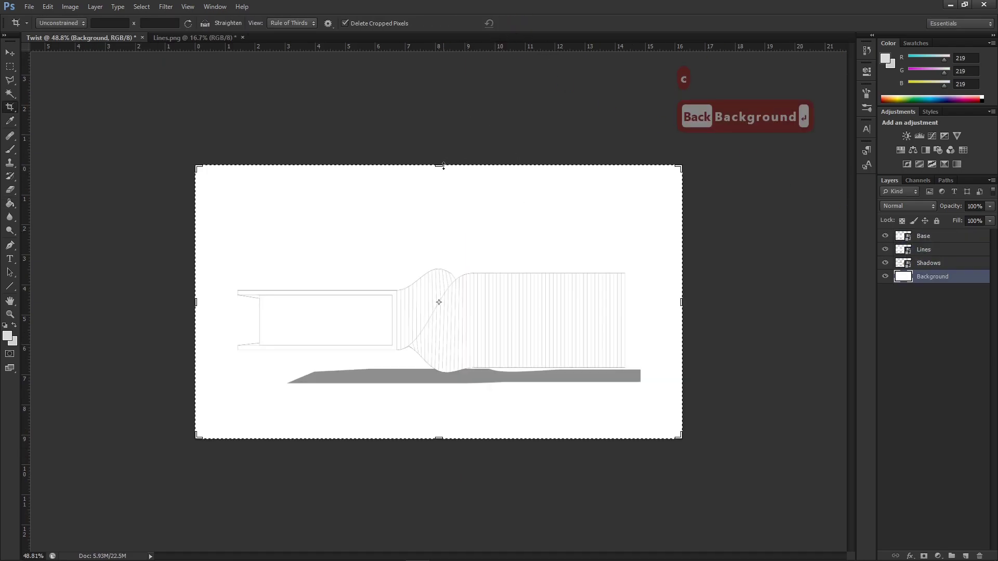
pyautogui.moveTo(444, 167); pyautogui.dragTo(459, 109)
pyautogui.click(521, 24)
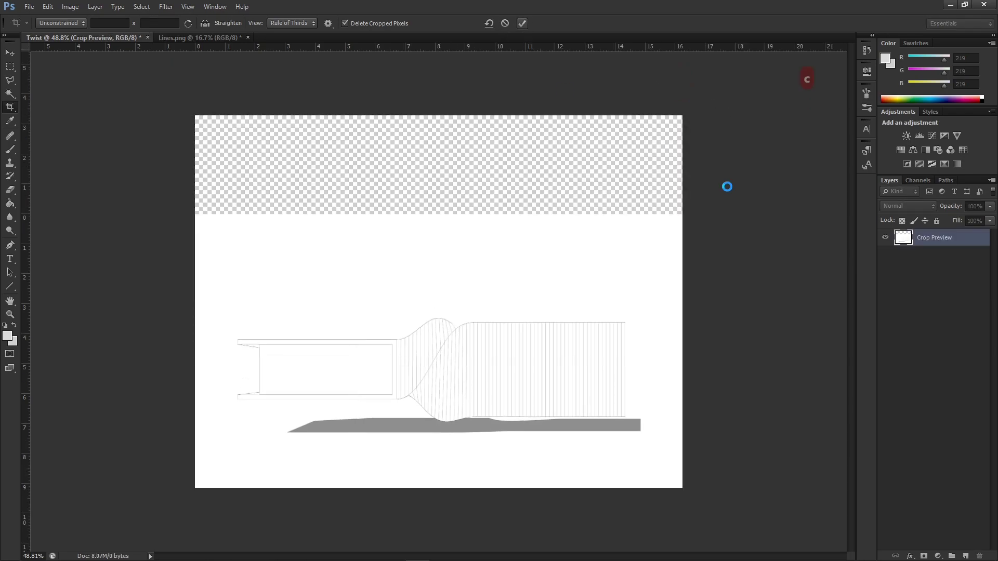
# Fill the whole Background layer, including the added empty strip, with light grey RGB 219, 219, 219
pyautogui.press('g')
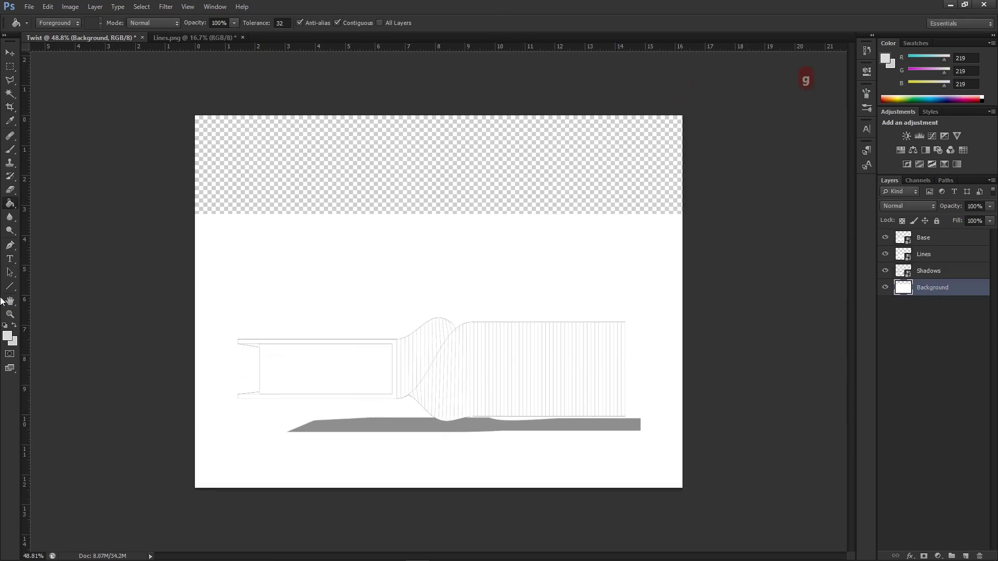
pyautogui.click(8, 338)
pyautogui.click(590, 154)
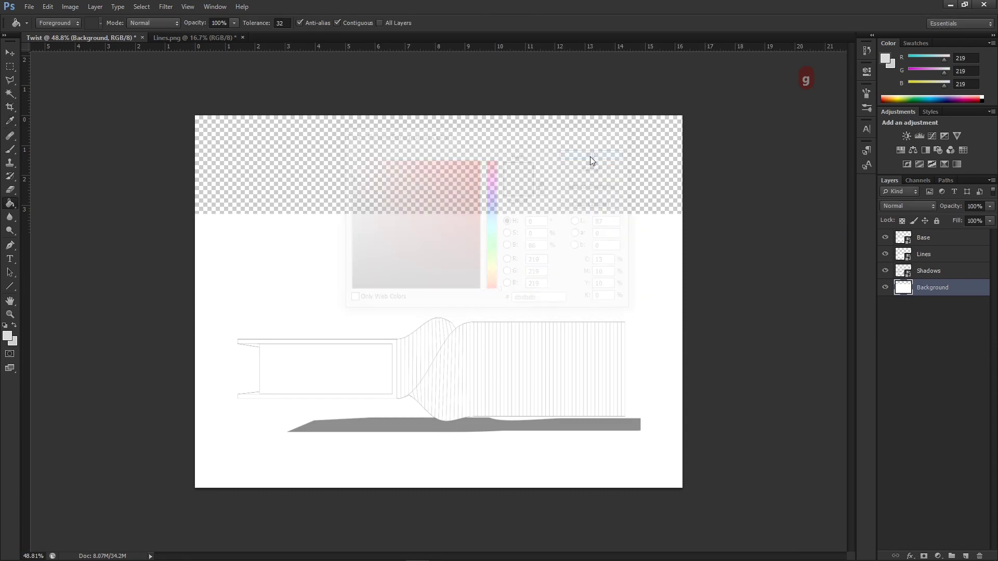
pyautogui.click(523, 255)
pyautogui.click(509, 190)
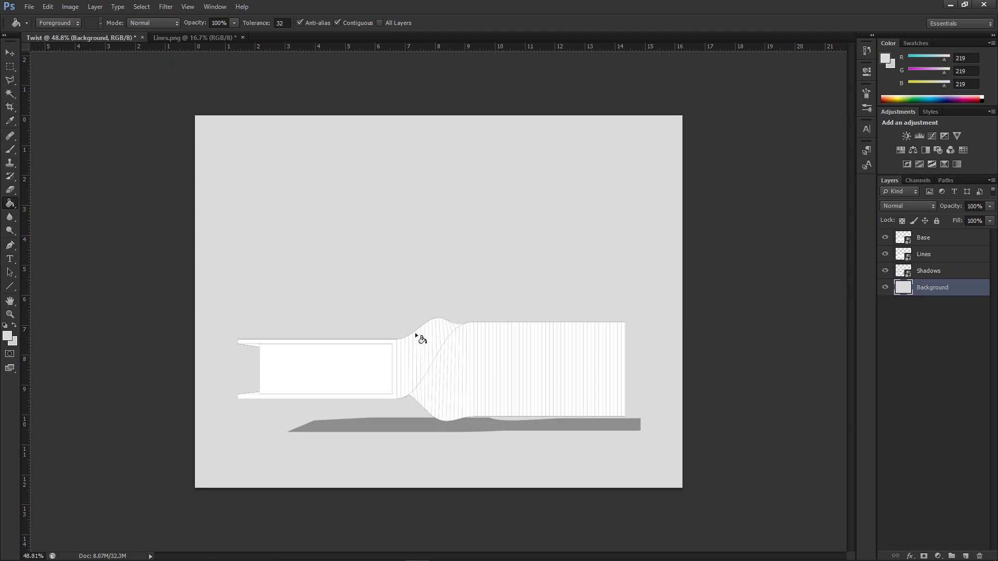
# Collect the Base, Lines and Shadows layers in a new layer group named House
pyautogui.scroll(1, 445, 347)
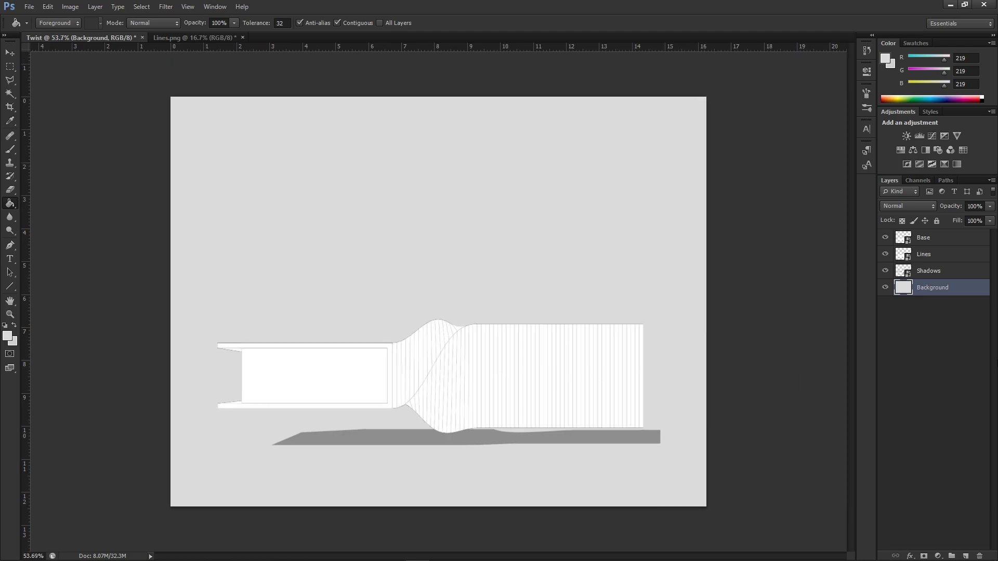
pyautogui.click(944, 269)
pyautogui.keyDown('shift'); pyautogui.click(952, 238); pyautogui.keyUp('shift')
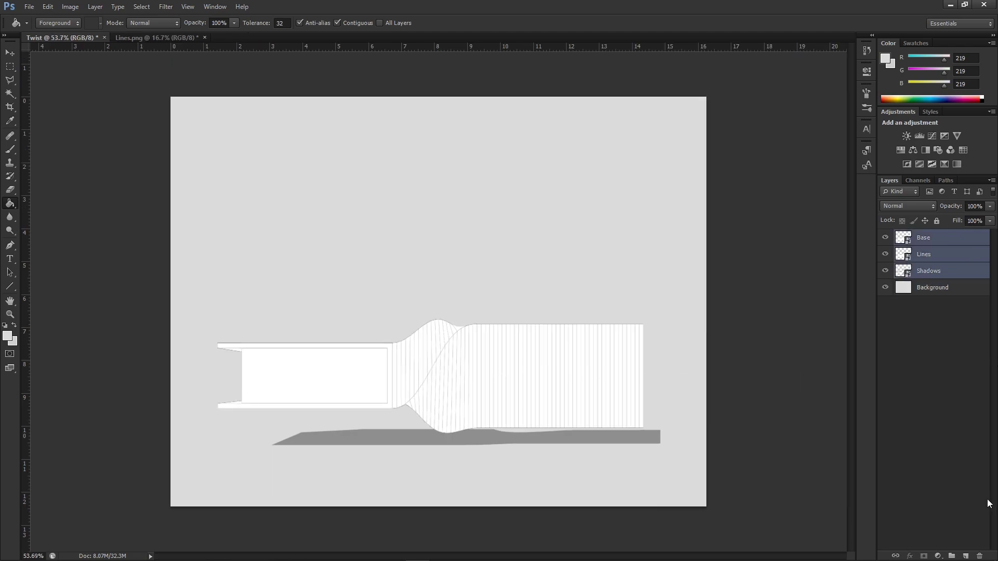
pyautogui.click(946, 555)
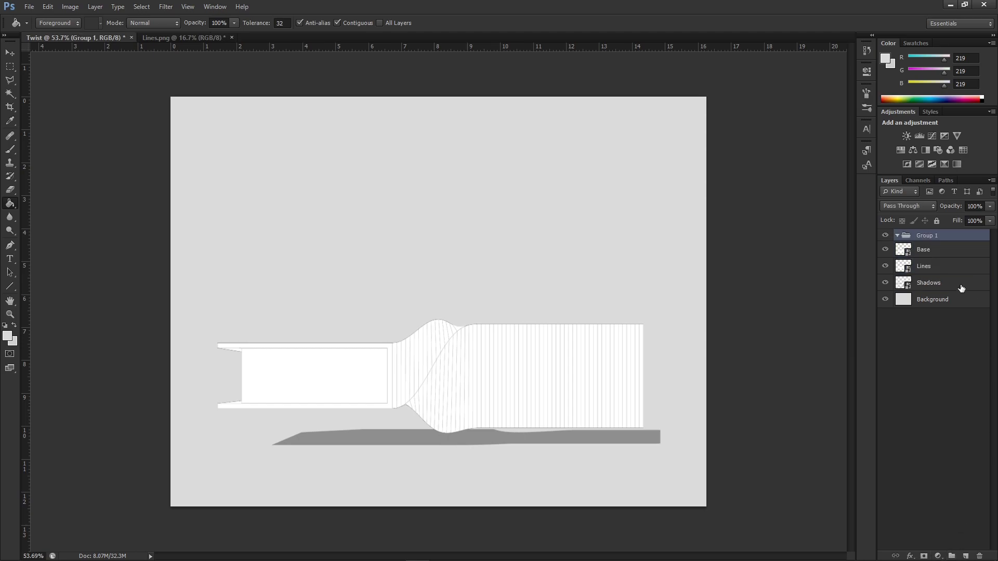
pyautogui.click(930, 254)
pyautogui.keyDown('shift'); pyautogui.click(935, 283); pyautogui.keyUp('shift')
pyautogui.moveTo(935, 283); pyautogui.dragTo(906, 236)
pyautogui.click(896, 235)
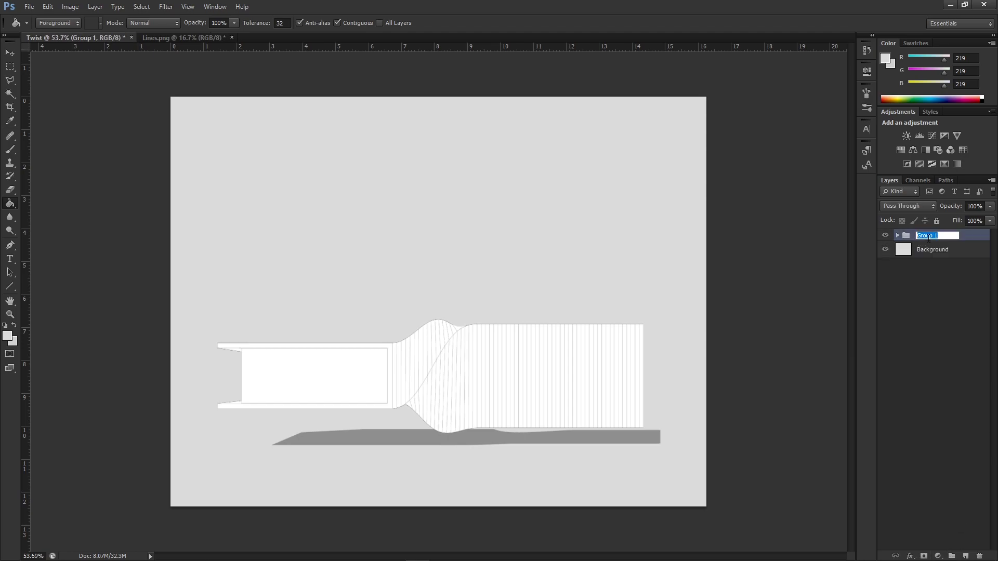
pyautogui.press('Return')
# Name the new empty layer between the House group and the Background layer Rough drawing
pyautogui.doubleClick(928, 250)
pyautogui.press('BackSpace')
pyautogui.write('Rough drawing')
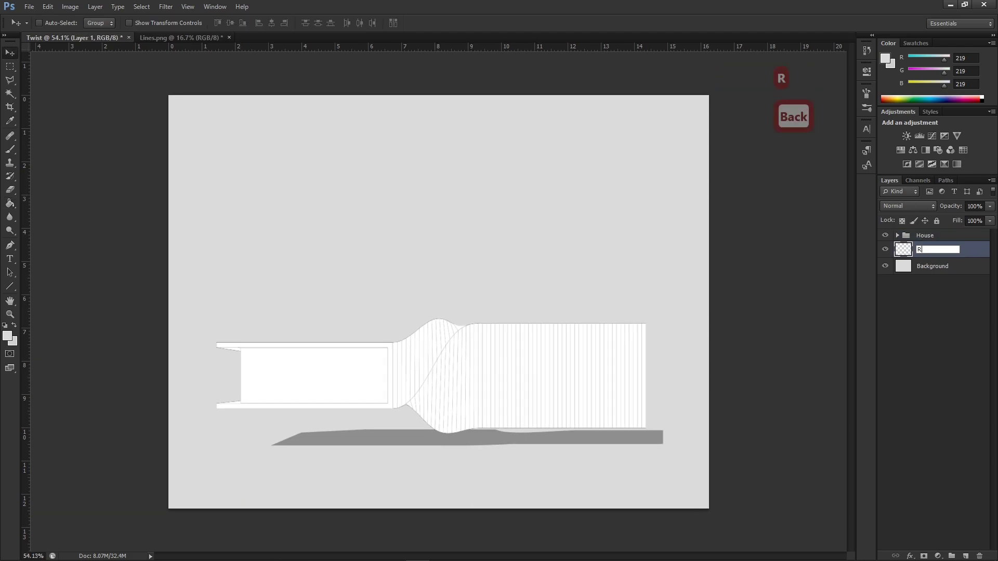
pyautogui.press('Return')
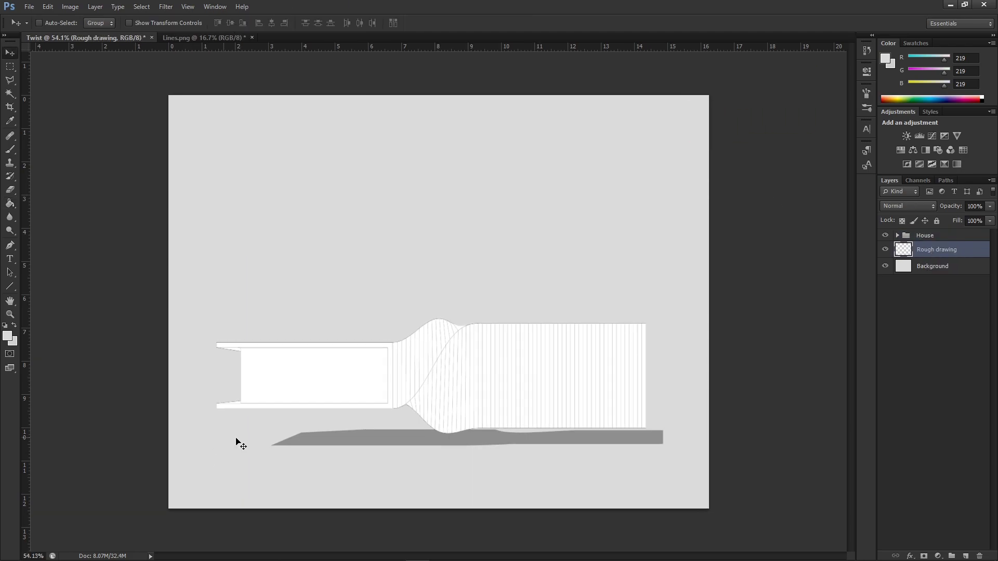
# Paint a rough grassy ground around and below the house with a 25-pixel brush in green RGB 36, 192, 20
pyautogui.press('b')
pyautogui.press('[')
pyautogui.click(7, 337)
pyautogui.moveTo(445, 236); pyautogui.dragTo(442, 291)
pyautogui.click(494, 252)
pyautogui.click(584, 157)
pyautogui.press('[')
pyautogui.press('[')
pyautogui.press('[')
pyautogui.press('[')
pyautogui.press('[')
pyautogui.press('[')
pyautogui.press('[')
pyautogui.press('[')
pyautogui.press('[')
pyautogui.press('[')
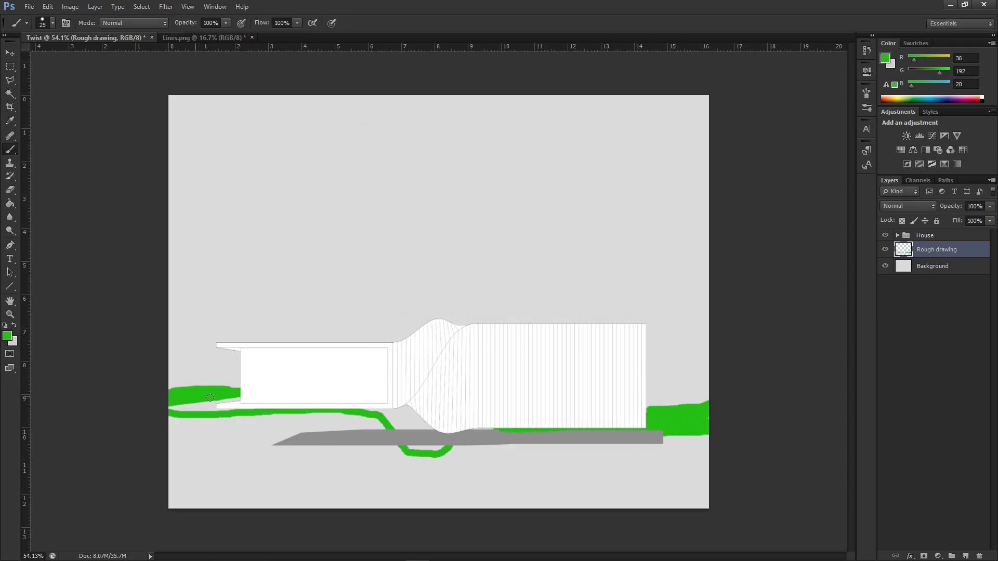
pyautogui.moveTo(192, 390); pyautogui.dragTo(220, 415)
pyautogui.scroll(-2, 409, 437)
pyautogui.scroll(3, 409, 436)
pyautogui.moveTo(237, 528); pyautogui.dragTo(431, 462)
pyautogui.moveTo(439, 525)
pyautogui.mouseDown()
pyautogui.moveTo(445, 466)
pyautogui.moveTo(463, 480)
pyautogui.mouseUp()
pyautogui.scroll(2, 463, 430)
pyautogui.scroll(-3, 789, 396)
pyautogui.moveTo(179, 431)
pyautogui.mouseDown()
pyautogui.moveTo(256, 463)
pyautogui.moveTo(418, 460)
pyautogui.mouseUp()
pyautogui.moveTo(300, 429); pyautogui.dragTo(375, 420)
pyautogui.moveTo(488, 451)
pyautogui.mouseDown()
pyautogui.moveTo(586, 458)
pyautogui.moveTo(647, 501)
pyautogui.mouseUp()
pyautogui.moveTo(473, 471); pyautogui.dragTo(619, 496)
pyautogui.scroll(1, 435, 300)
# Paint a blue stream from beneath the twisted part of the house to the canvas's lower edge
pyautogui.click(7, 337)
pyautogui.moveTo(492, 203); pyautogui.dragTo(492, 217)
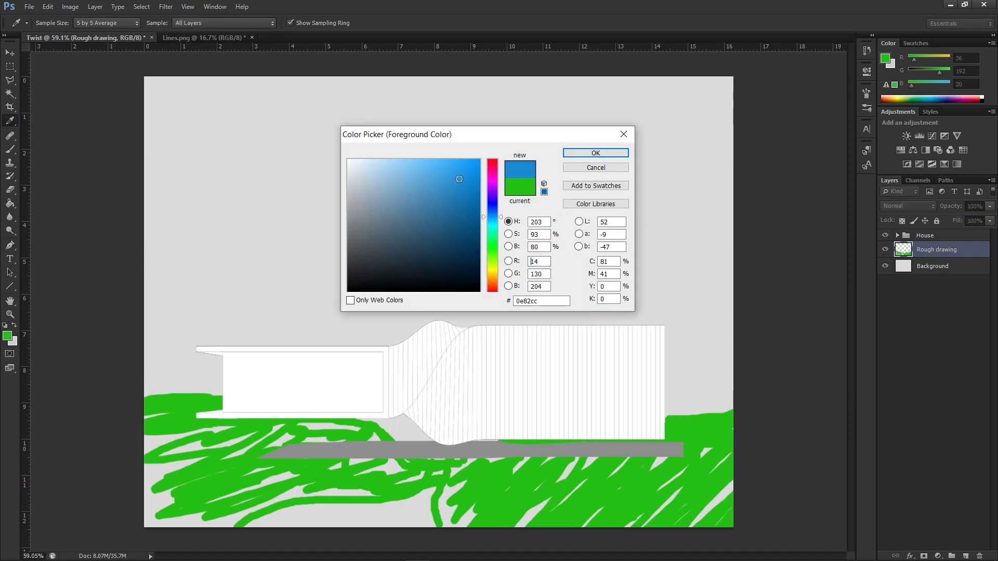
pyautogui.click(466, 192)
pyautogui.press('Return')
pyautogui.moveTo(286, 518)
pyautogui.mouseDown()
pyautogui.moveTo(366, 489)
pyautogui.moveTo(332, 519)
pyautogui.moveTo(366, 492)
pyautogui.moveTo(386, 519)
pyautogui.moveTo(334, 519)
pyautogui.mouseUp()
pyautogui.scroll(-1, 378, 414)
pyautogui.scroll(1, 279, 347)
# Sketch rough trees behind and above the house with a 20-pixel brush in dark green RGB 10, 116, 55
pyautogui.click(7, 336)
pyautogui.click(492, 238)
pyautogui.click(456, 208)
pyautogui.click(470, 231)
pyautogui.press('Return')
pyautogui.press('[')
pyautogui.press('[')
pyautogui.press(']')
pyautogui.moveTo(230, 162)
pyautogui.mouseDown()
pyautogui.moveTo(221, 393)
pyautogui.moveTo(169, 288)
pyautogui.mouseUp()
pyautogui.moveTo(244, 183); pyautogui.dragTo(258, 279)
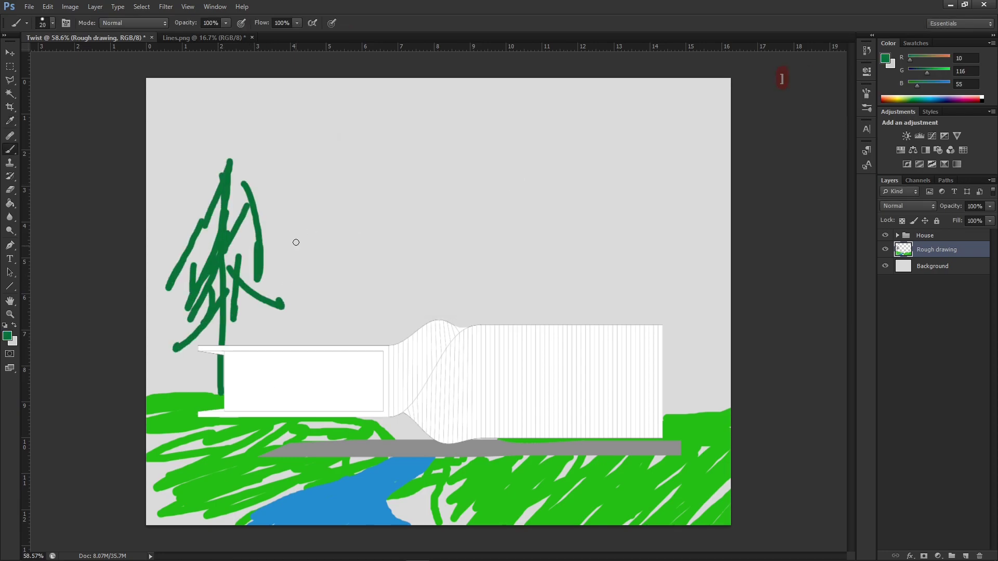
pyautogui.moveTo(285, 200); pyautogui.dragTo(300, 343)
pyautogui.moveTo(282, 139); pyautogui.dragTo(285, 228)
pyautogui.moveTo(290, 214); pyautogui.dragTo(337, 261)
pyautogui.moveTo(294, 141); pyautogui.dragTo(326, 193)
pyautogui.moveTo(392, 225); pyautogui.dragTo(404, 338)
pyautogui.moveTo(379, 199); pyautogui.dragTo(368, 286)
pyautogui.moveTo(535, 238); pyautogui.dragTo(541, 335)
pyautogui.moveTo(538, 149); pyautogui.dragTo(521, 324)
pyautogui.moveTo(531, 176)
pyautogui.mouseDown()
pyautogui.moveTo(487, 265)
pyautogui.moveTo(587, 316)
pyautogui.mouseUp()
pyautogui.moveTo(644, 240); pyautogui.dragTo(651, 323)
pyautogui.moveTo(635, 142); pyautogui.dragTo(637, 297)
pyautogui.moveTo(655, 143); pyautogui.dragTo(695, 242)
pyautogui.moveTo(440, 126); pyautogui.dragTo(448, 321)
pyautogui.moveTo(435, 183); pyautogui.dragTo(401, 217)
pyautogui.moveTo(431, 141); pyautogui.dragTo(514, 236)
pyautogui.moveTo(466, 154); pyautogui.dragTo(501, 275)
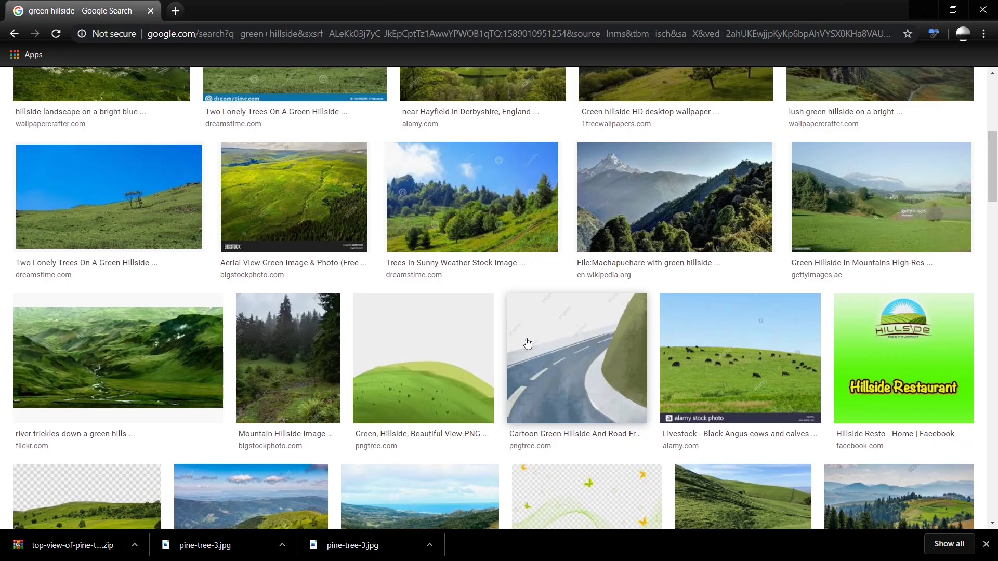
# Switch to the browser, look through the green hillside image results and select the Rolling green hillside photo from freeimages.co.uk
pyautogui.scroll(-6, 526, 346)
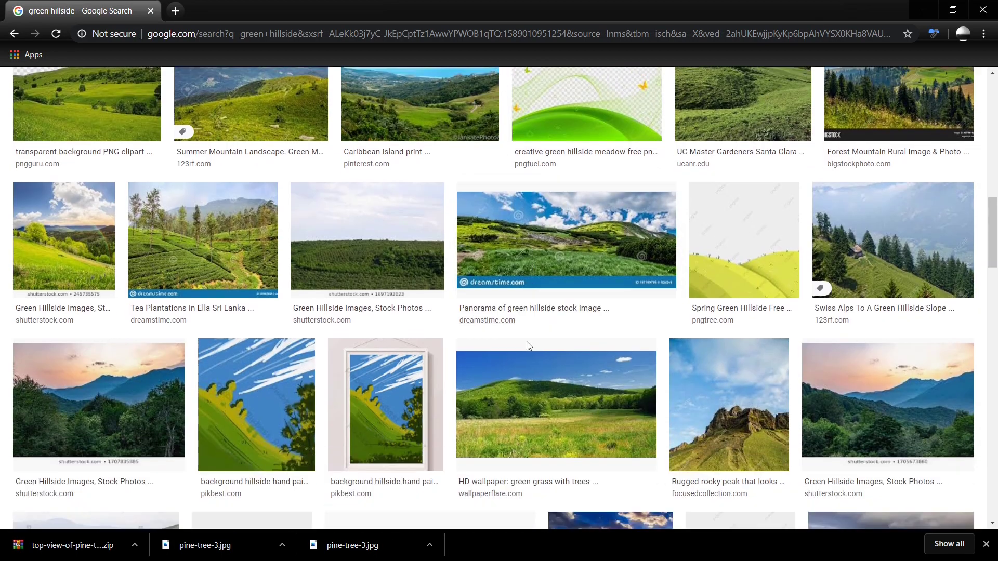
pyautogui.scroll(-12, 527, 345)
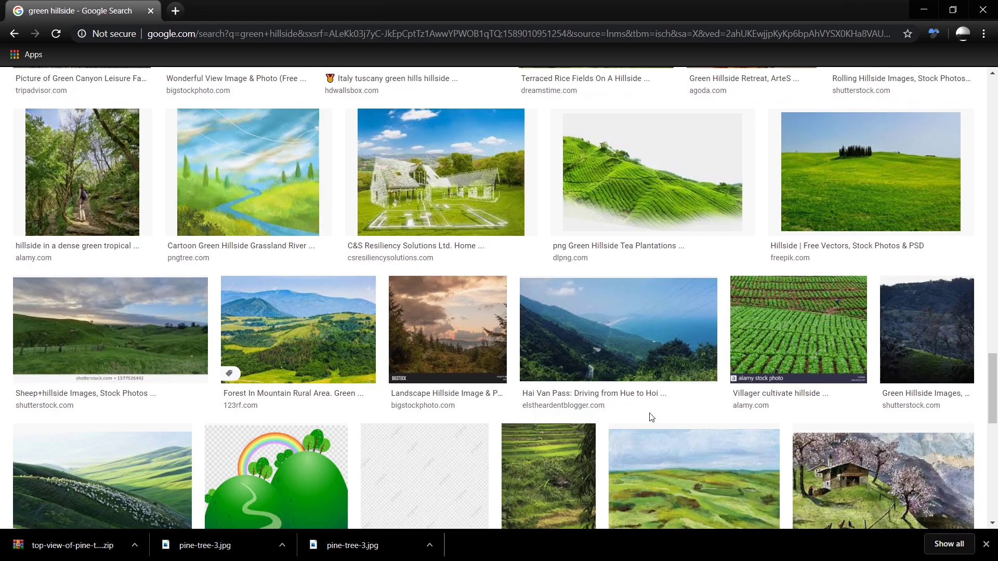
pyautogui.scroll(-6, 651, 417)
pyautogui.click(481, 328)
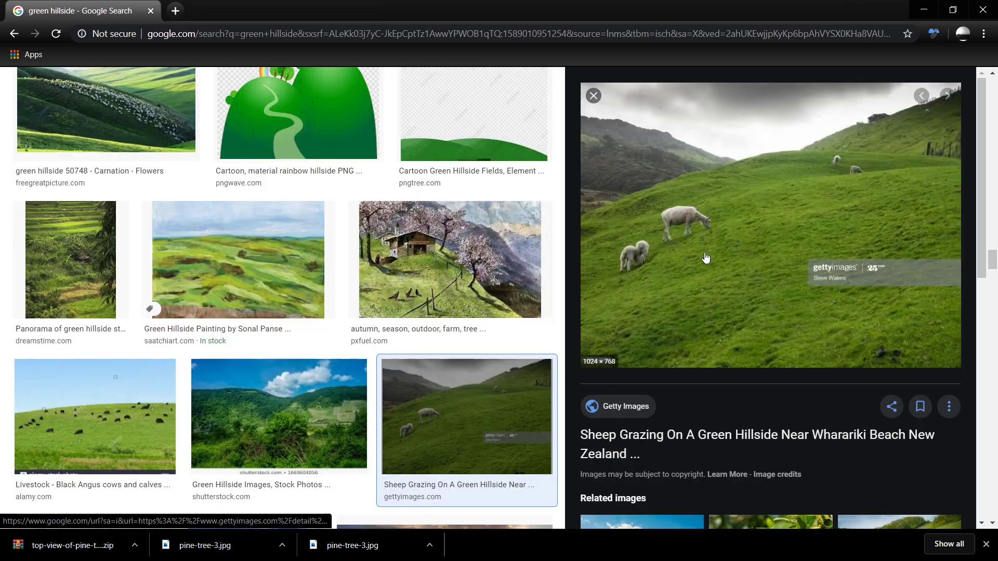
pyautogui.click(99, 415)
pyautogui.scroll(10, 328, 359)
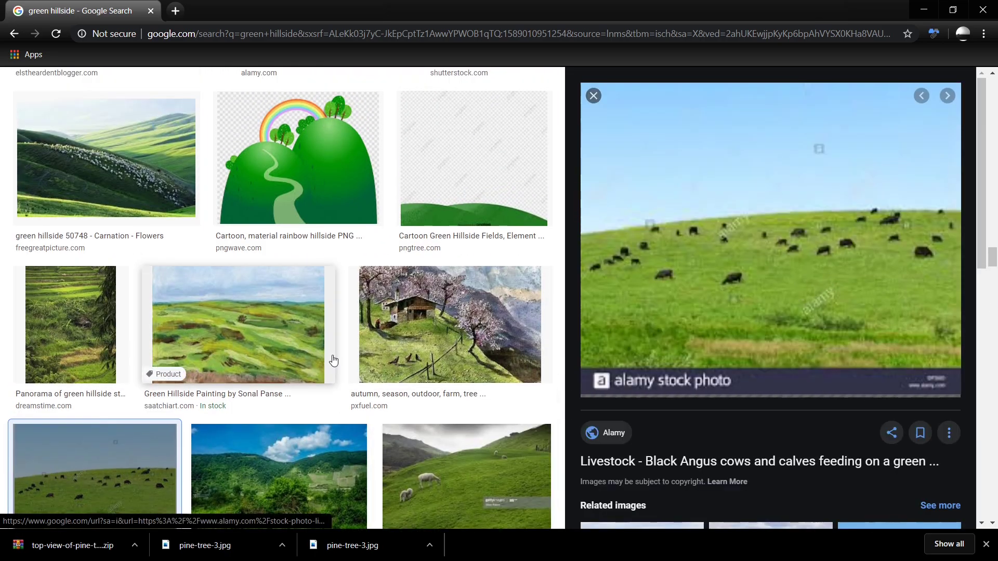
pyautogui.scroll(10, 328, 356)
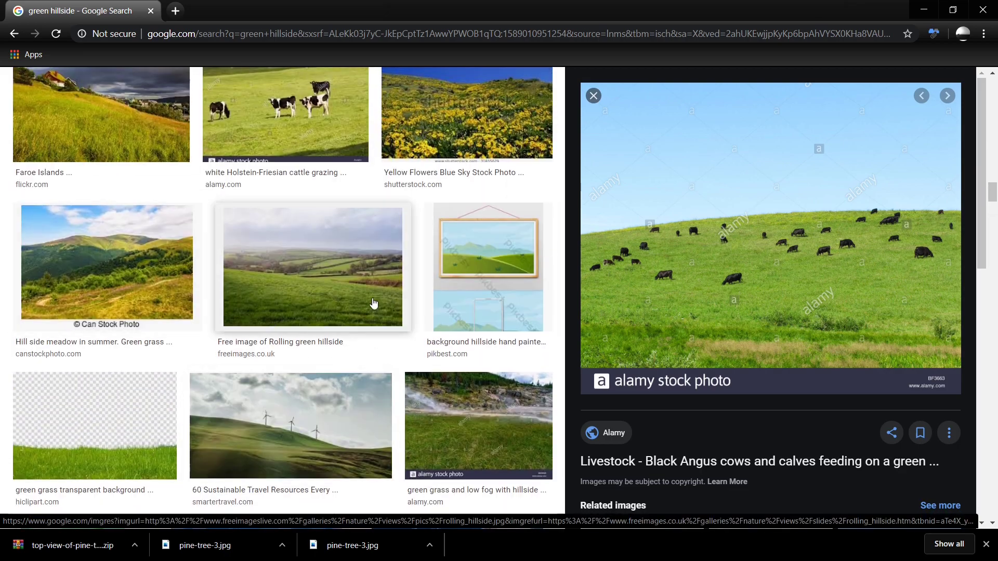
pyautogui.click(373, 304)
pyautogui.scroll(3, 373, 303)
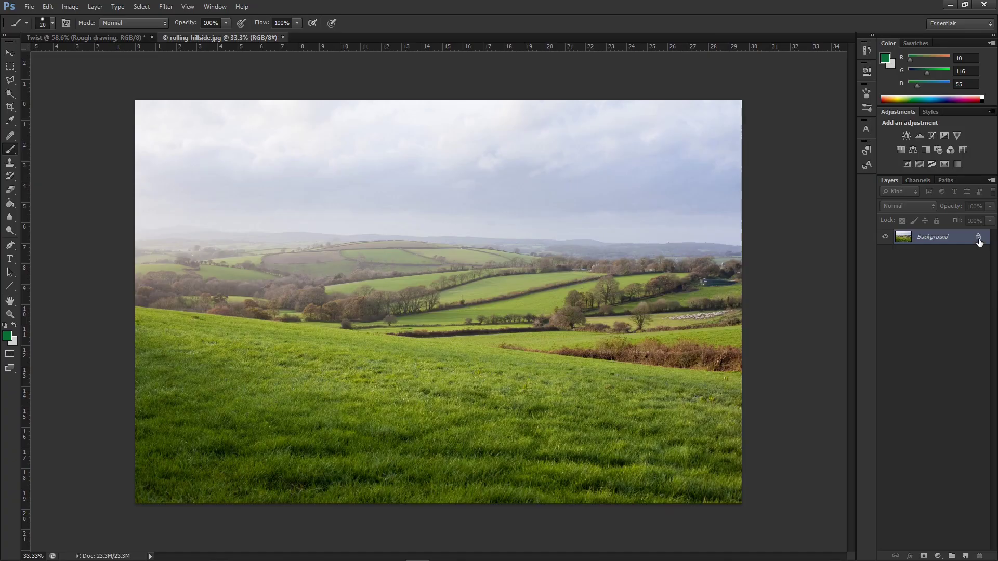
# In Photoshop, convert the Background layer of rolling_hillside.jpg to a smart object and rename it Landscape
pyautogui.rightClick(968, 242)
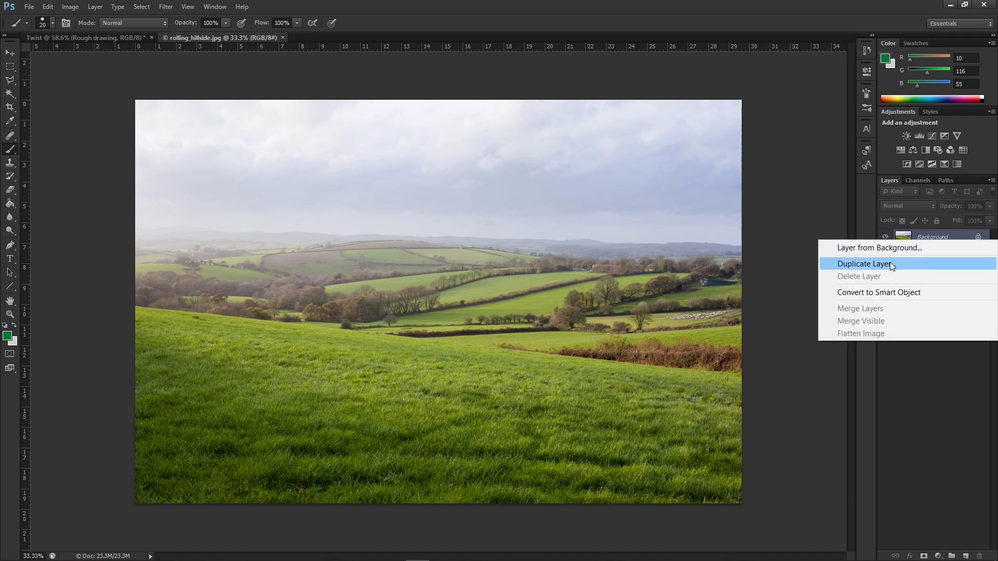
pyautogui.click(916, 294)
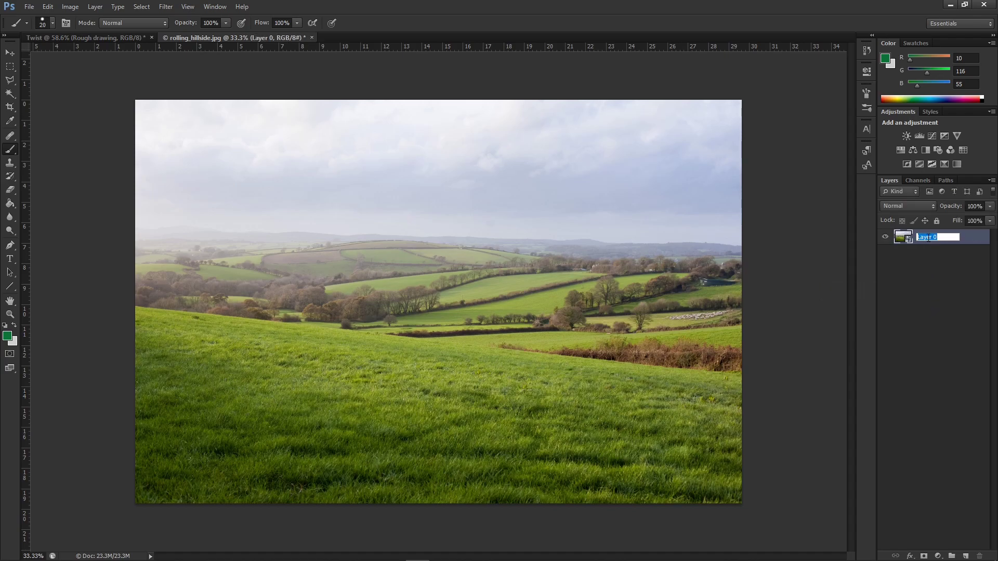
pyautogui.hotkey('shift', 'BackSpace')
pyautogui.write('Landscape')
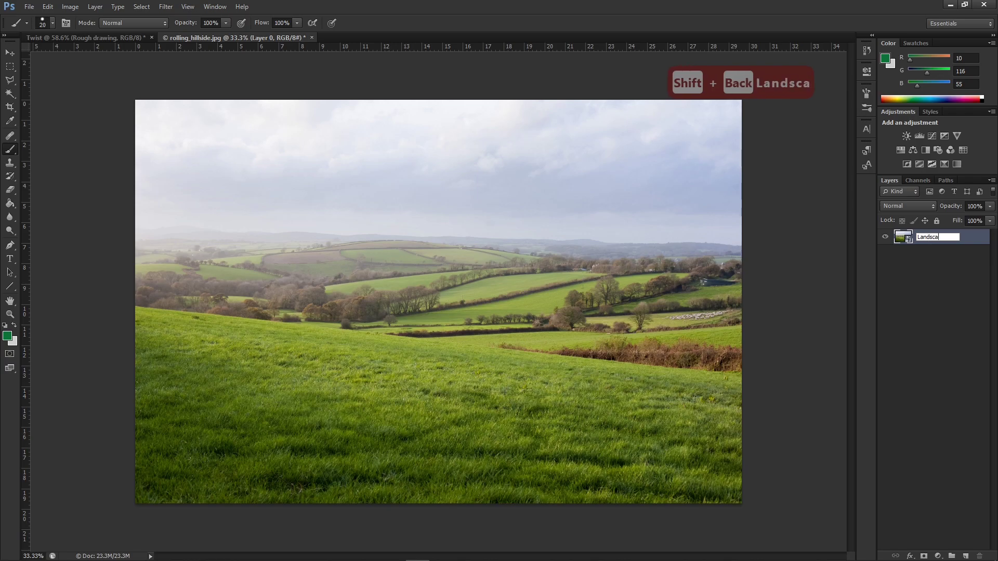
pyautogui.press('Return')
# Duplicate the Landscape layer into the Twist document and switch to that document
pyautogui.rightClick(928, 240)
pyautogui.click(821, 191)
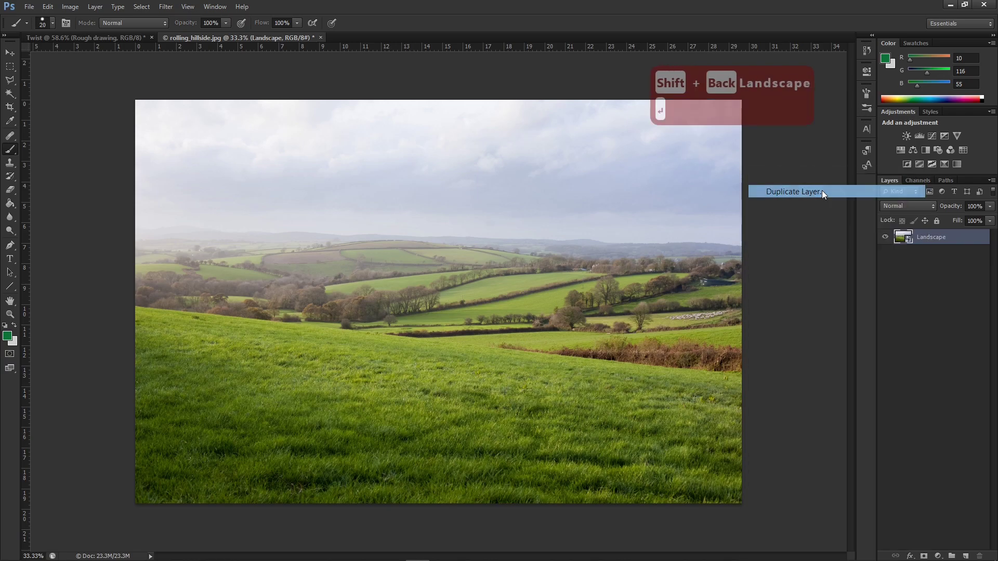
pyautogui.click(447, 210)
pyautogui.click(439, 221)
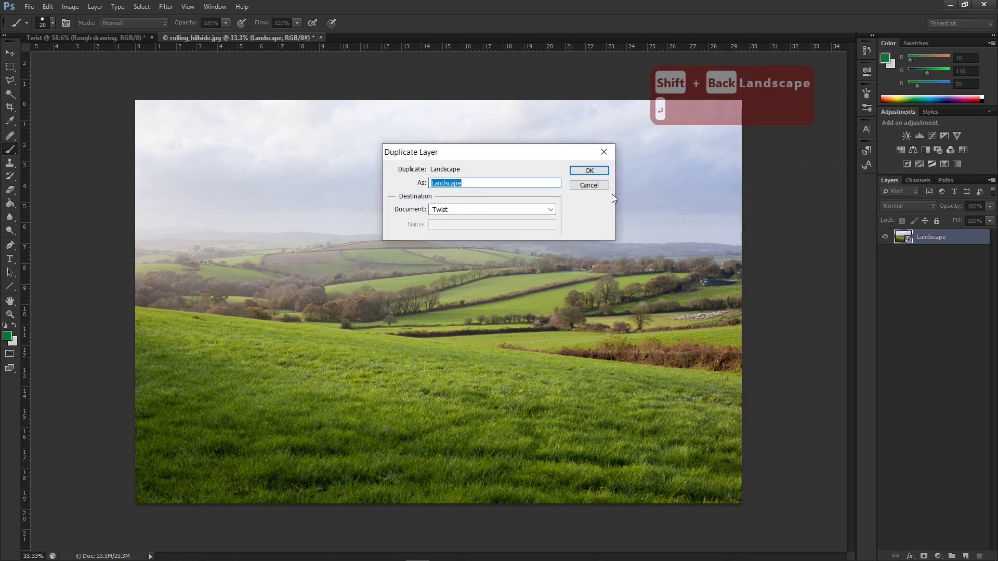
pyautogui.click(588, 170)
pyautogui.click(81, 38)
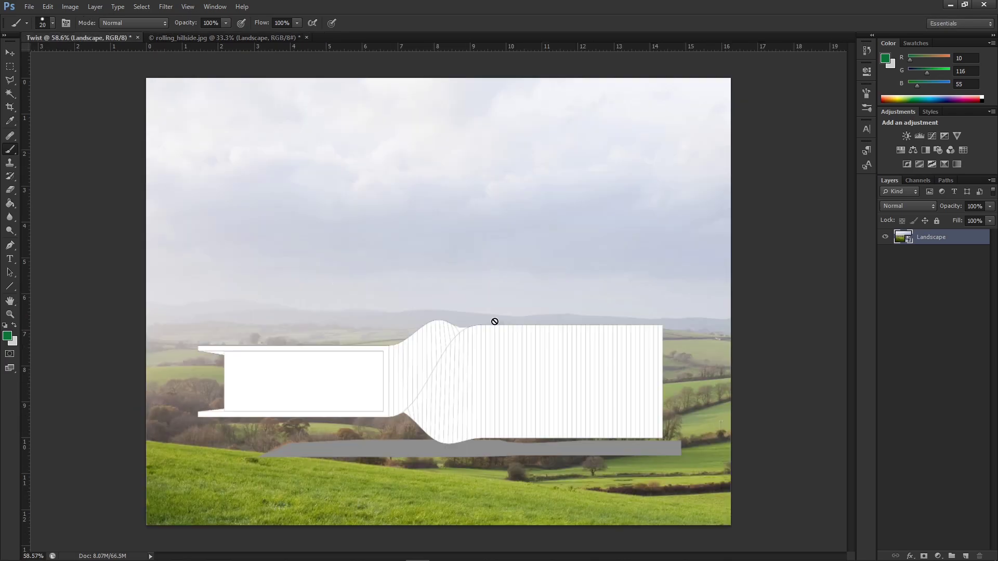
# Scale the Landscape layer down to roughly the width of the canvas
pyautogui.scroll(-1, 512, 316)
pyautogui.hotkey('ctrl', 't')
pyautogui.scroll(-3, 488, 291)
pyautogui.moveTo(805, 532); pyautogui.dragTo(620, 408)
pyautogui.click(521, 23)
pyautogui.scroll(3, 447, 249)
pyautogui.scroll(-1, 395, 343)
# Rotate and fit the Landscape layer behind the house at -4.76° and 57.57% scale, and hide the Rough drawing layer
pyautogui.hotkey('ctrl', 't')
pyautogui.moveTo(753, 291); pyautogui.dragTo(751, 267)
pyautogui.moveTo(618, 240); pyautogui.dragTo(624, 278)
pyautogui.moveTo(694, 155); pyautogui.dragTo(663, 179)
pyautogui.moveTo(620, 254)
pyautogui.mouseDown()
pyautogui.moveTo(619, 243)
pyautogui.moveTo(623, 254)
pyautogui.mouseUp()
pyautogui.moveTo(662, 177); pyautogui.dragTo(651, 185)
pyautogui.moveTo(592, 229)
pyautogui.mouseDown()
pyautogui.moveTo(592, 221)
pyautogui.moveTo(584, 226)
pyautogui.mouseUp()
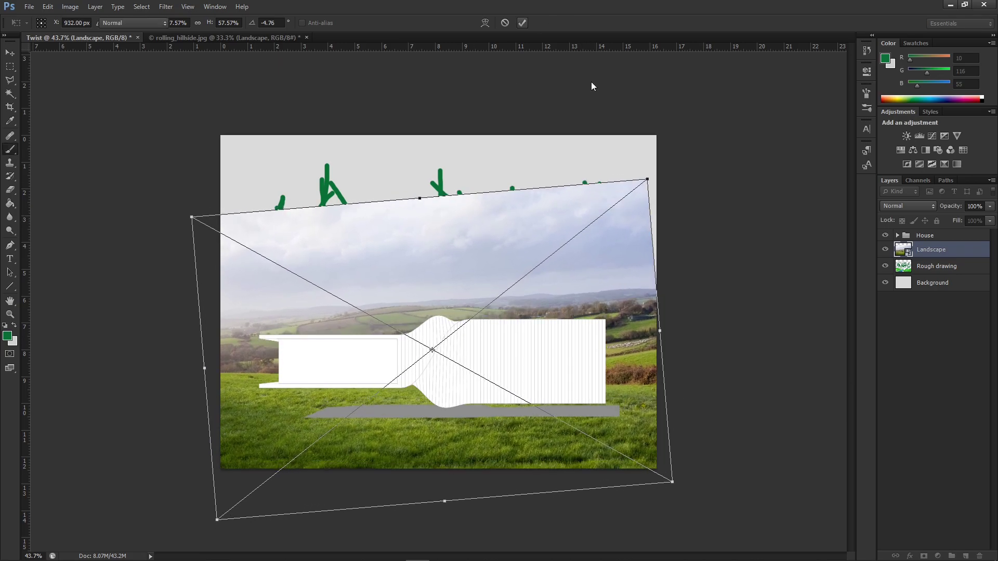
pyautogui.click(523, 23)
pyautogui.hotkey('ctrl', '0')
pyautogui.click(885, 266)
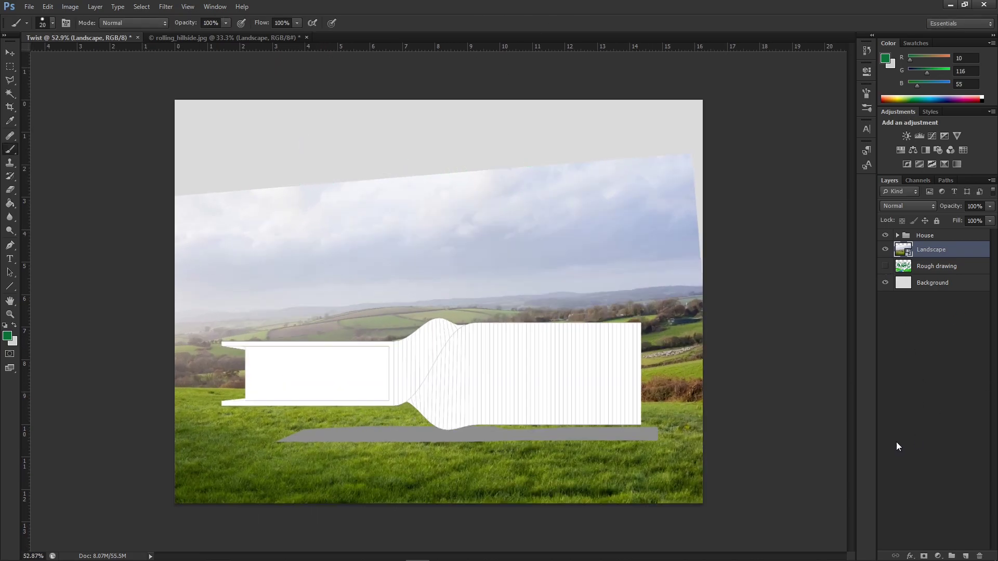
# Add a layer mask to the Landscape layer, invert it to hide the photo, and set the foreground colour to white
pyautogui.click(923, 556)
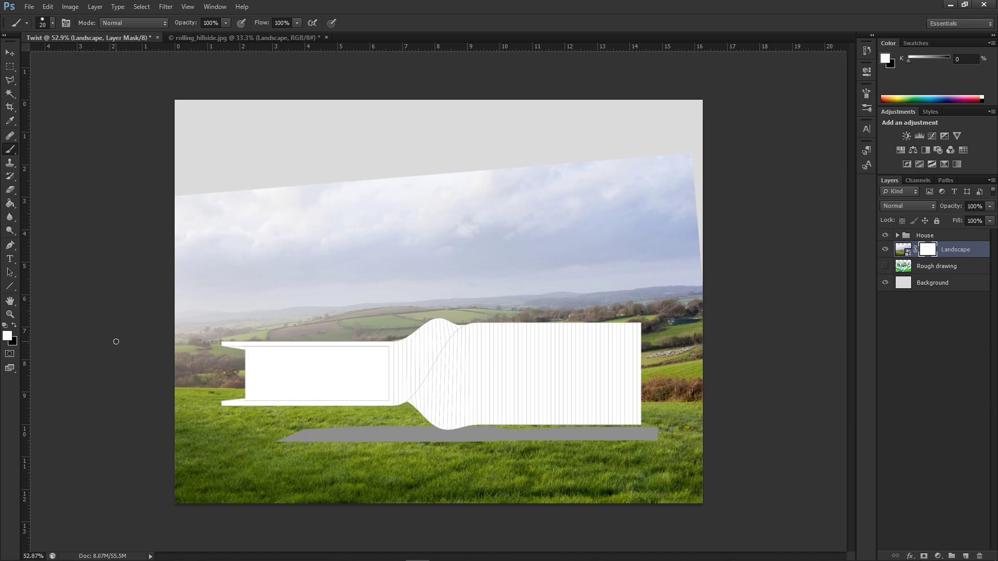
pyautogui.hotkey('ctrl', 'i')
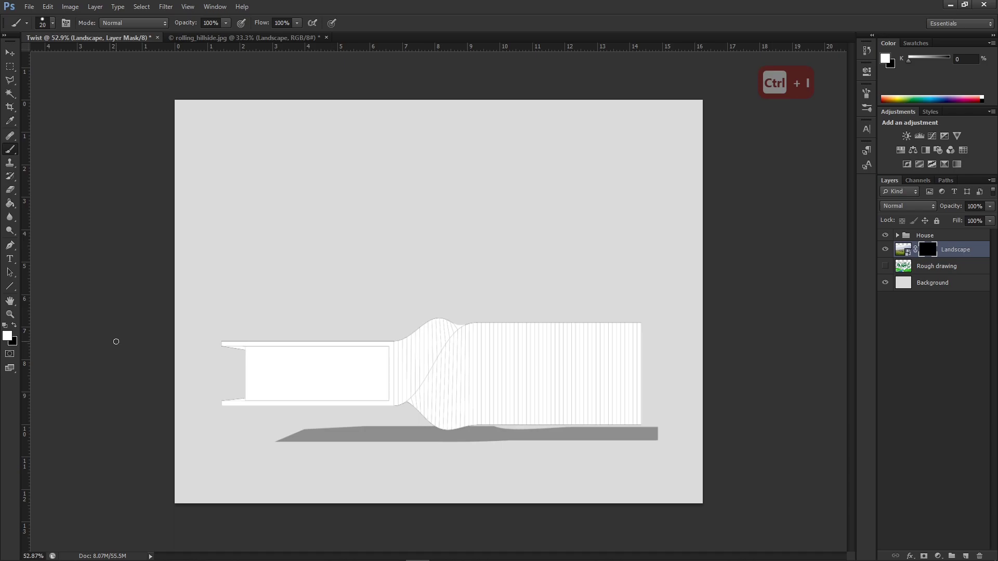
pyautogui.click(7, 336)
pyautogui.click(609, 156)
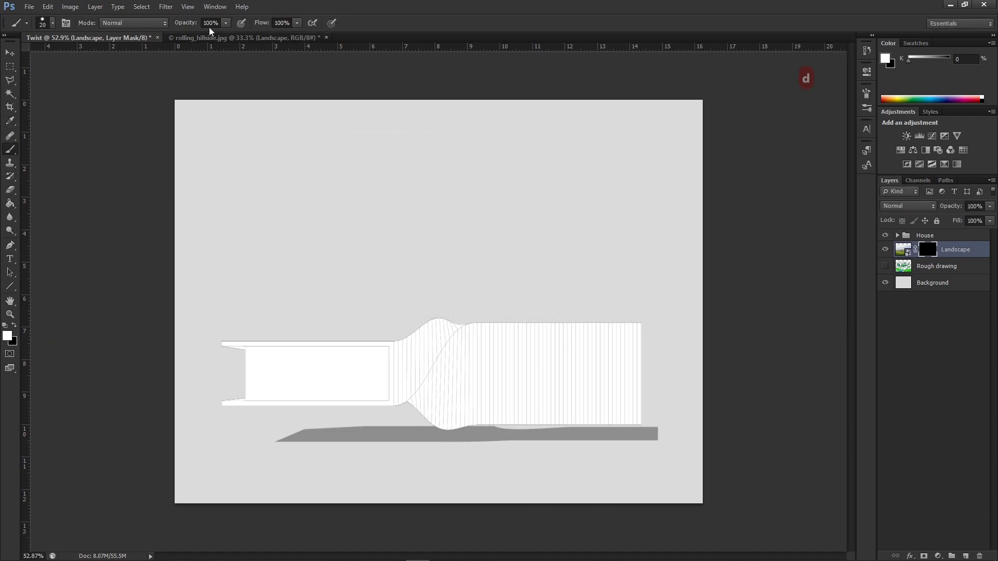
# Paint white on the Landscape mask with a 175 px brush to reveal the grass foreground below and around the house
pyautogui.hotkey('ctrl', '+')
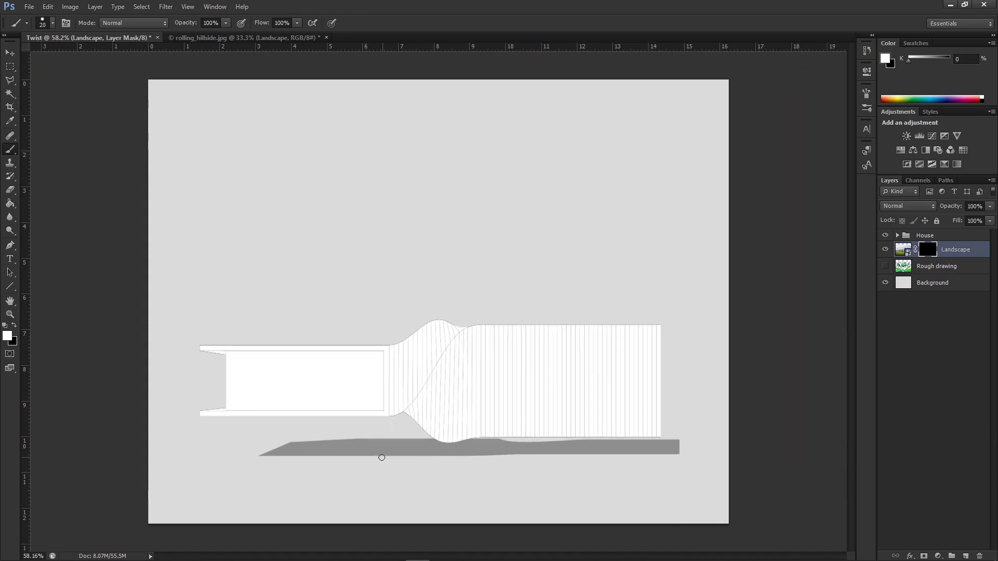
pyautogui.moveTo(171, 461)
pyautogui.mouseDown()
pyautogui.moveTo(138, 478)
pyautogui.moveTo(296, 483)
pyautogui.moveTo(241, 476)
pyautogui.moveTo(170, 494)
pyautogui.moveTo(317, 511)
pyautogui.mouseUp()
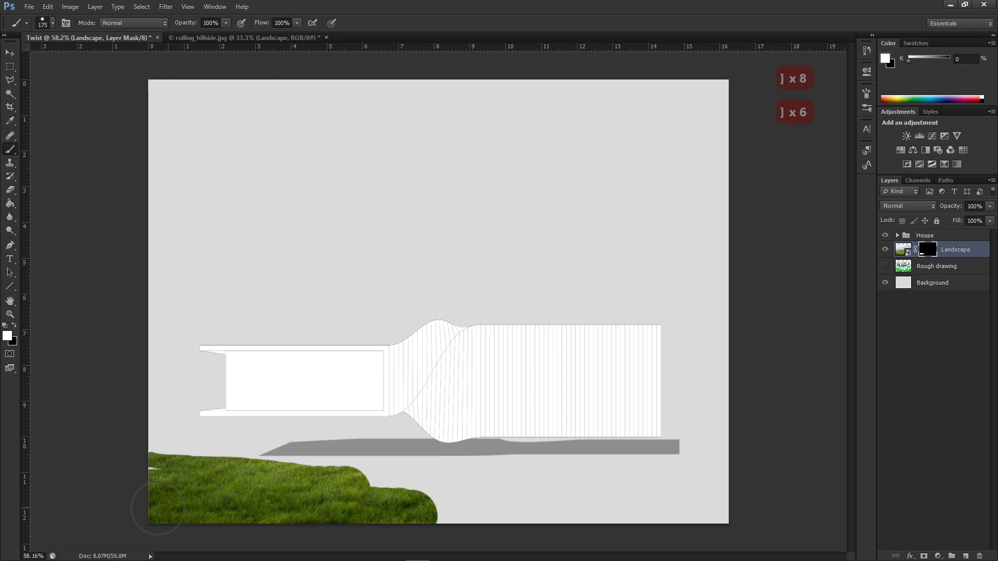
pyautogui.moveTo(471, 540)
pyautogui.mouseDown()
pyautogui.moveTo(702, 517)
pyautogui.moveTo(711, 507)
pyautogui.moveTo(645, 479)
pyautogui.moveTo(513, 463)
pyautogui.mouseUp()
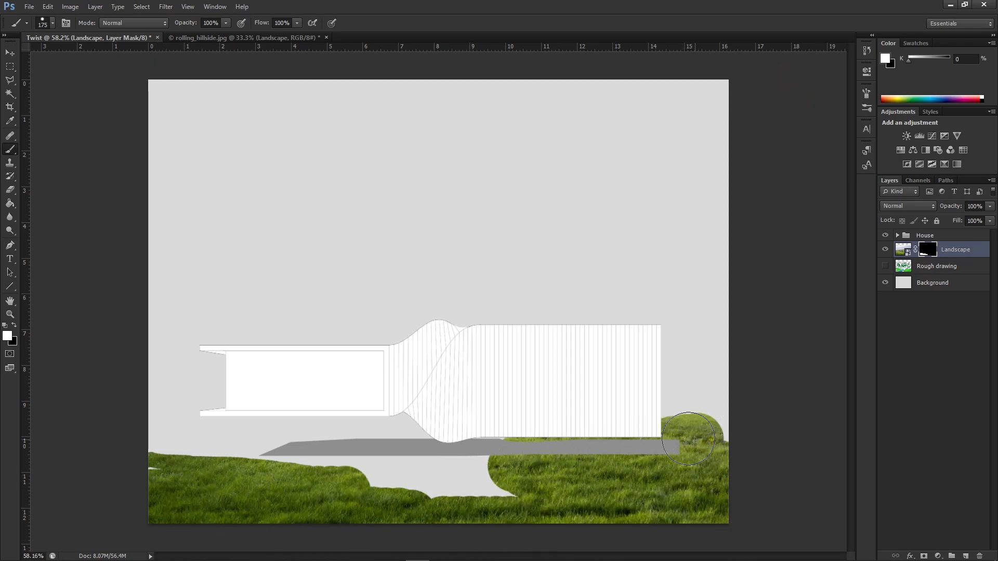
pyautogui.moveTo(543, 493)
pyautogui.mouseDown()
pyautogui.moveTo(488, 490)
pyautogui.moveTo(487, 456)
pyautogui.mouseUp()
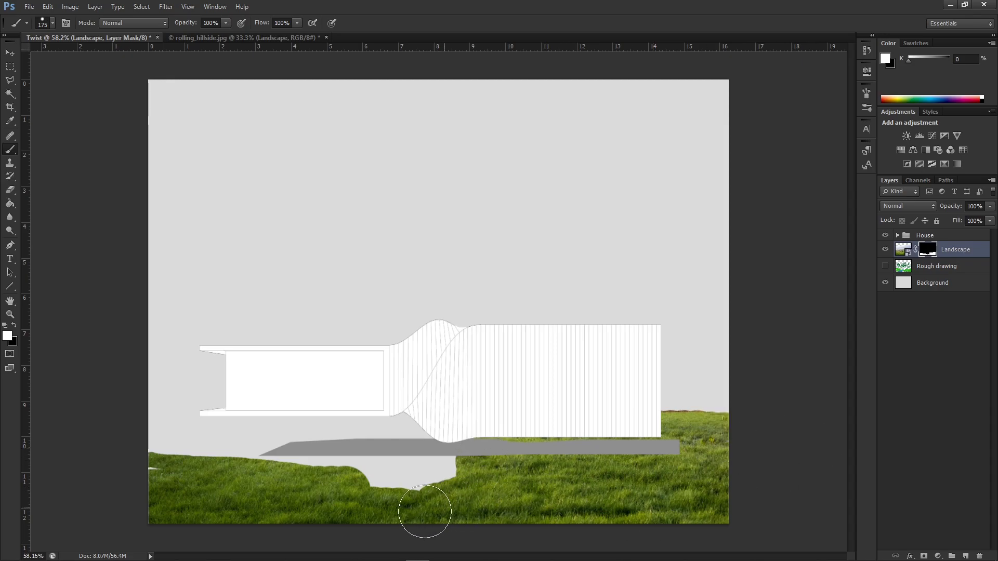
pyautogui.moveTo(354, 460)
pyautogui.mouseDown()
pyautogui.moveTo(317, 433)
pyautogui.moveTo(270, 433)
pyautogui.mouseUp()
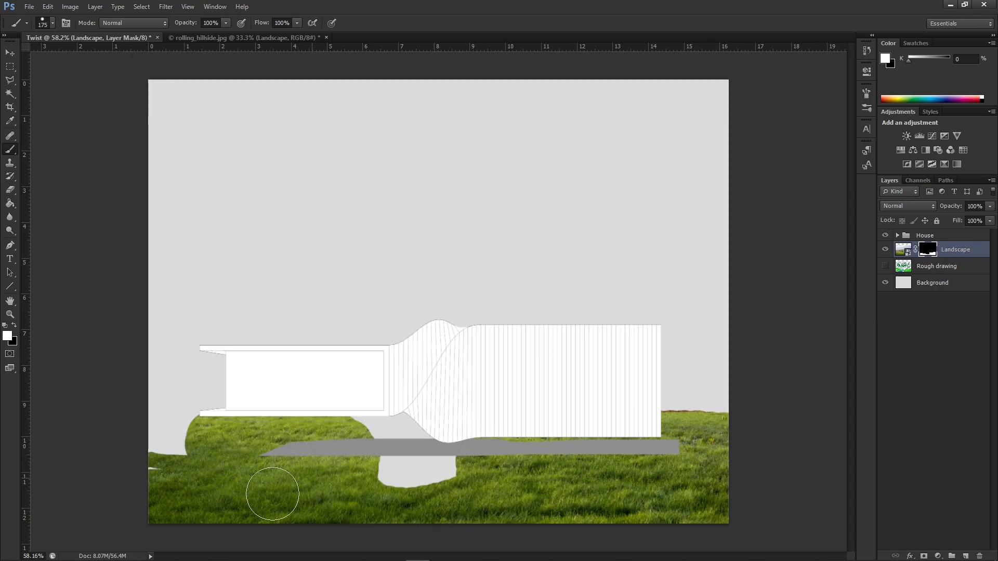
pyautogui.moveTo(295, 478)
pyautogui.mouseDown()
pyautogui.moveTo(203, 489)
pyautogui.moveTo(150, 437)
pyautogui.mouseUp()
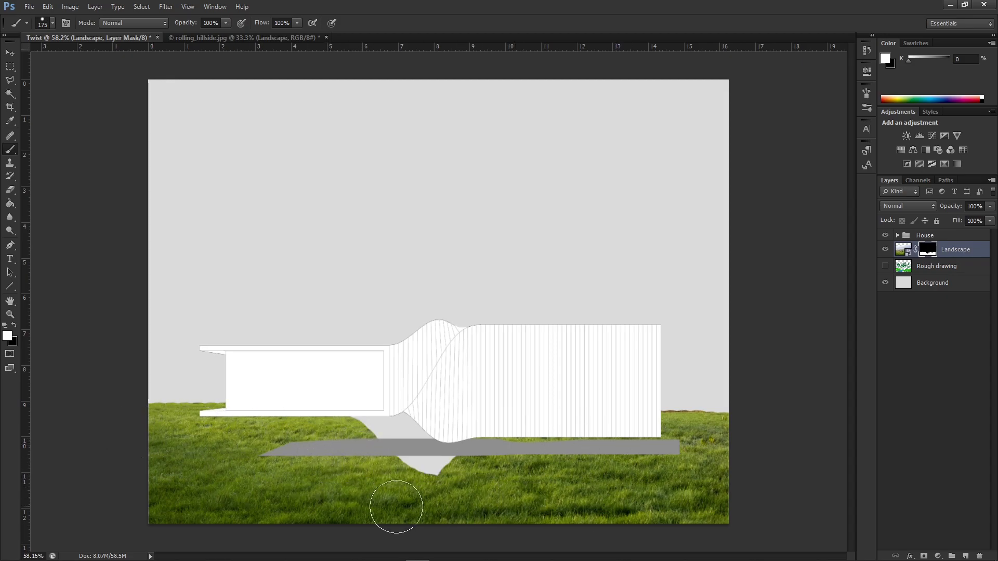
pyautogui.scroll(-1, 703, 471)
pyautogui.scroll(-1, 401, 410)
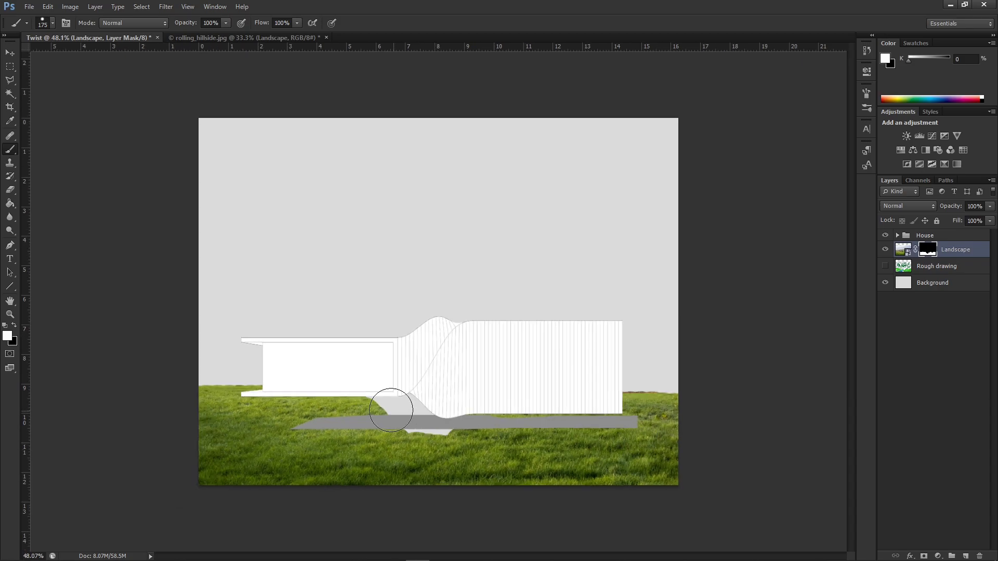
pyautogui.scroll(2, 303, 391)
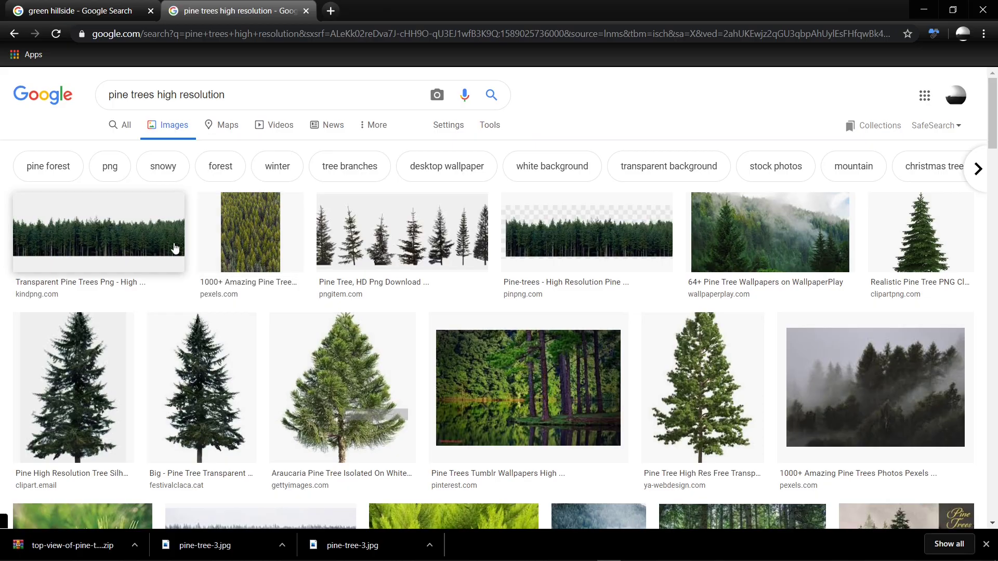
# Switch to the browser and examine several images in the high-resolution pine tree results as possible tree cut-outs
pyautogui.click(152, 229)
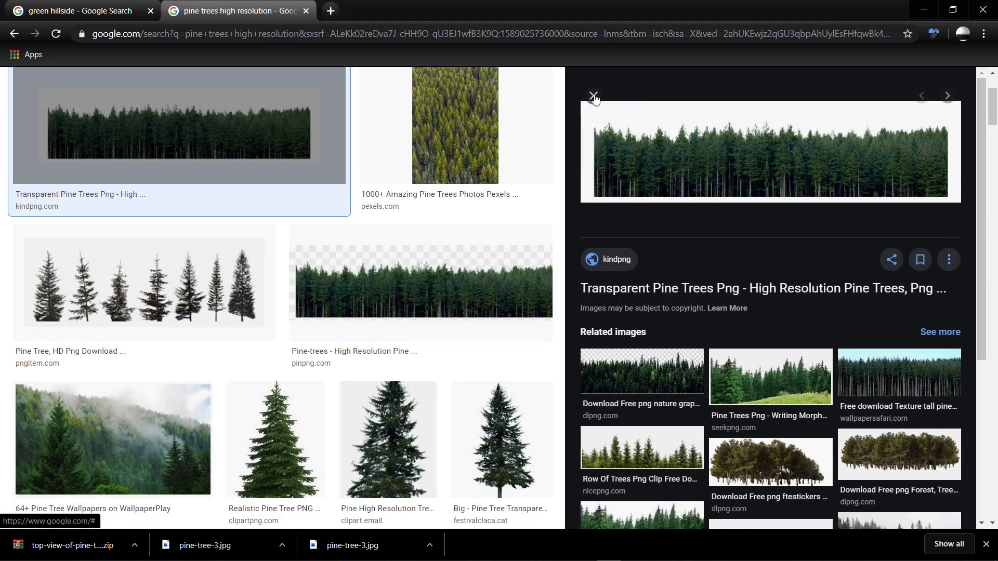
pyautogui.click(594, 99)
pyautogui.click(287, 301)
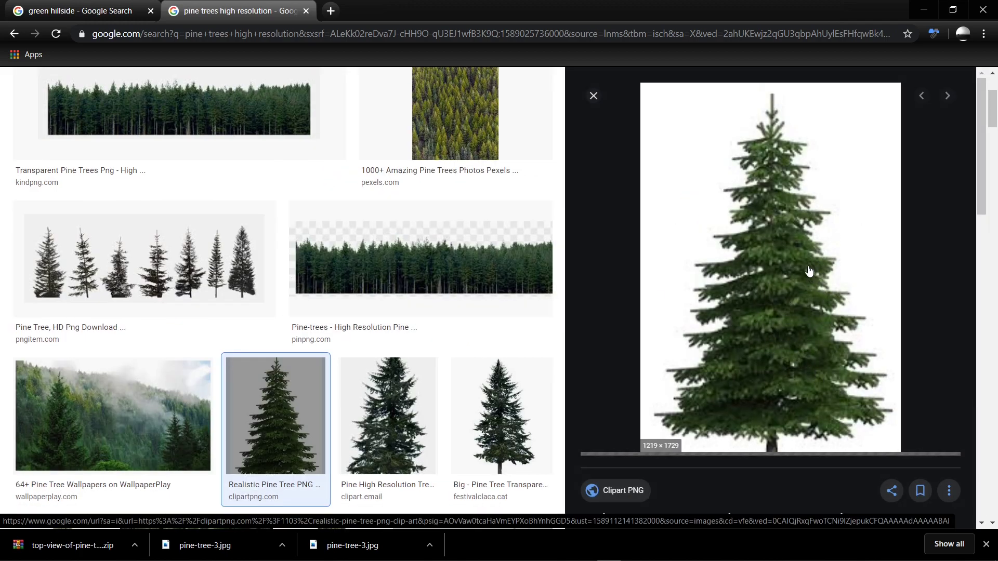
pyautogui.scroll(-3, 759, 389)
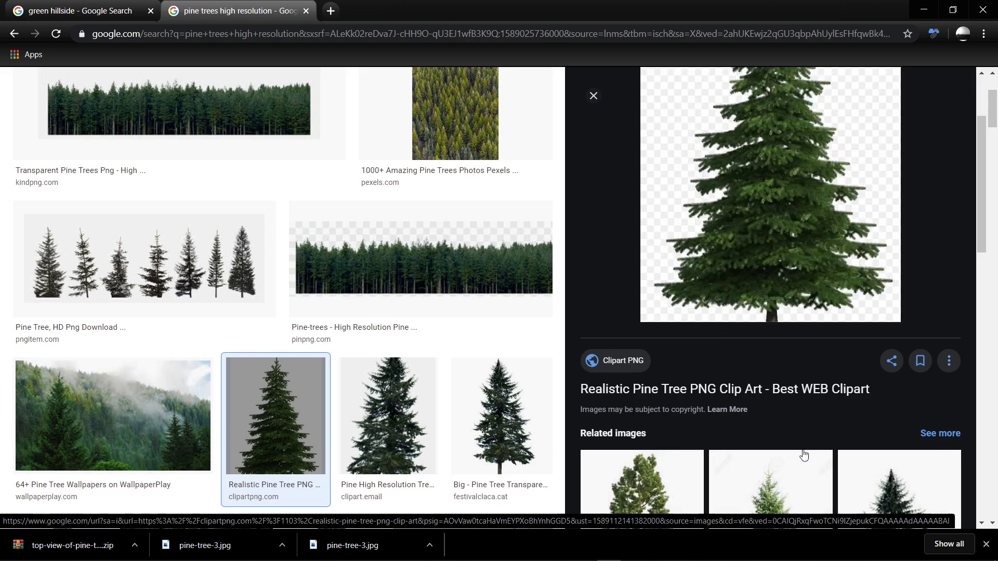
pyautogui.scroll(3, 793, 135)
pyautogui.scroll(-4, 457, 364)
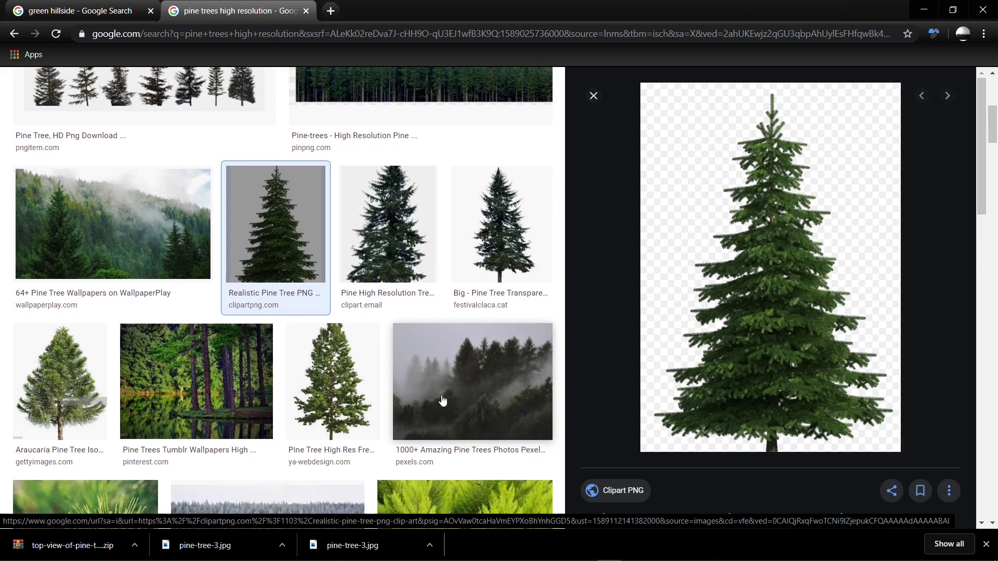
pyautogui.click(490, 255)
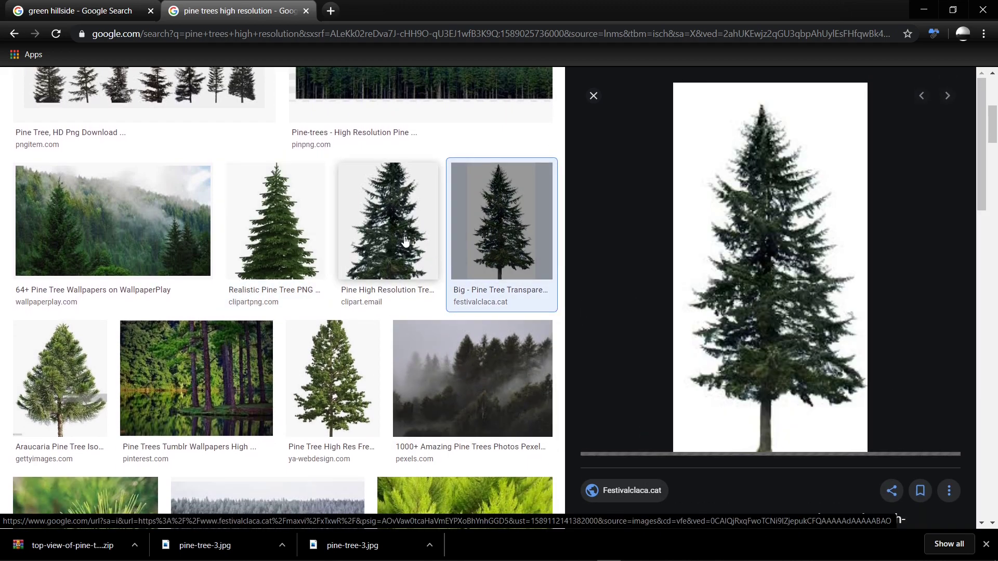
pyautogui.click(333, 379)
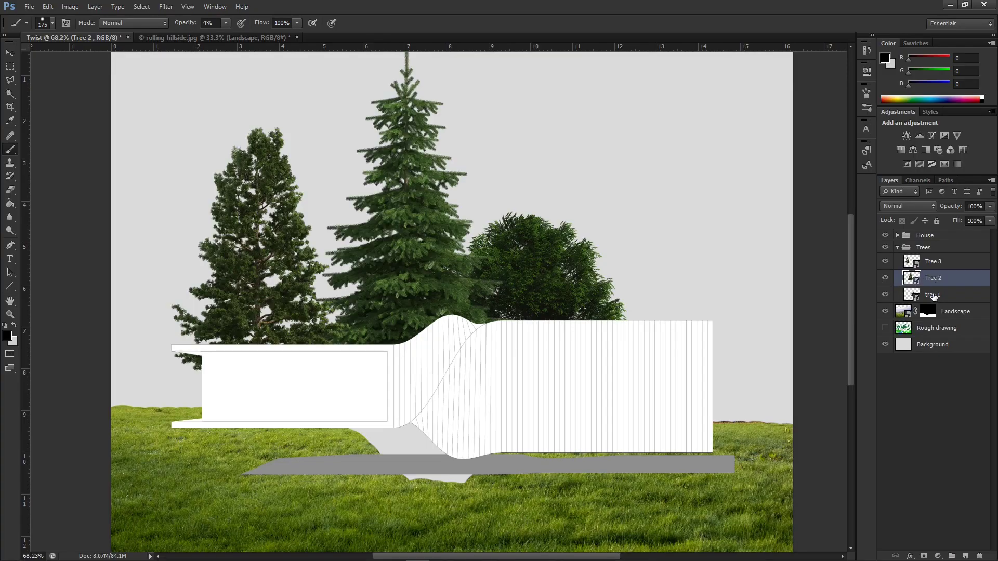
# In Photoshop, duplicate the Tree 2 layer, place the copy to the right of the original, and scale it down
pyautogui.click(10, 53)
pyautogui.moveTo(407, 232); pyautogui.dragTo(503, 230)
pyautogui.hotkey('ctrl', 'j')
pyautogui.hotkey('ctrl', 't')
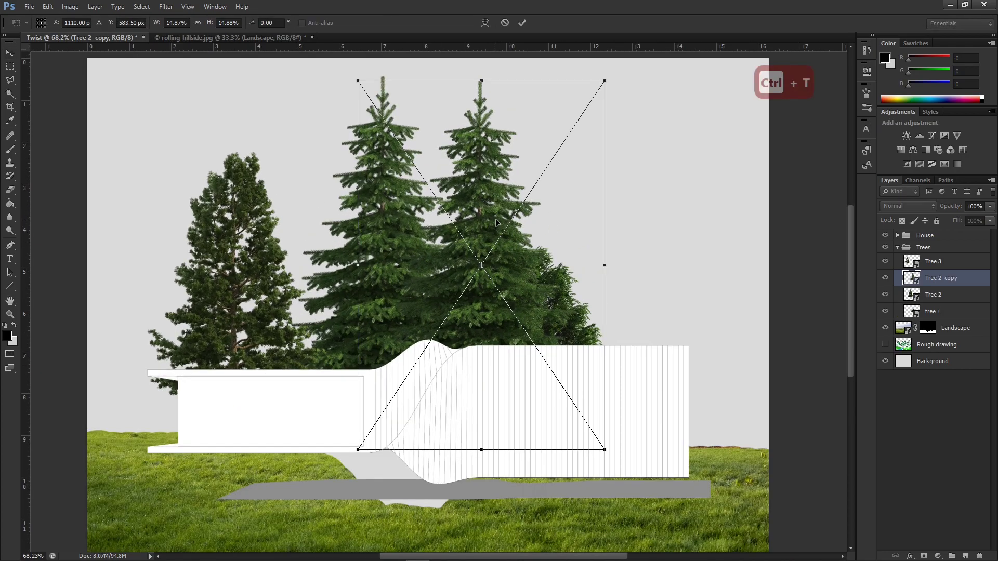
pyautogui.moveTo(606, 82); pyautogui.dragTo(567, 132)
pyautogui.scroll(-2, 606, 233)
pyautogui.scroll(1, 484, 191)
pyautogui.click(525, 23)
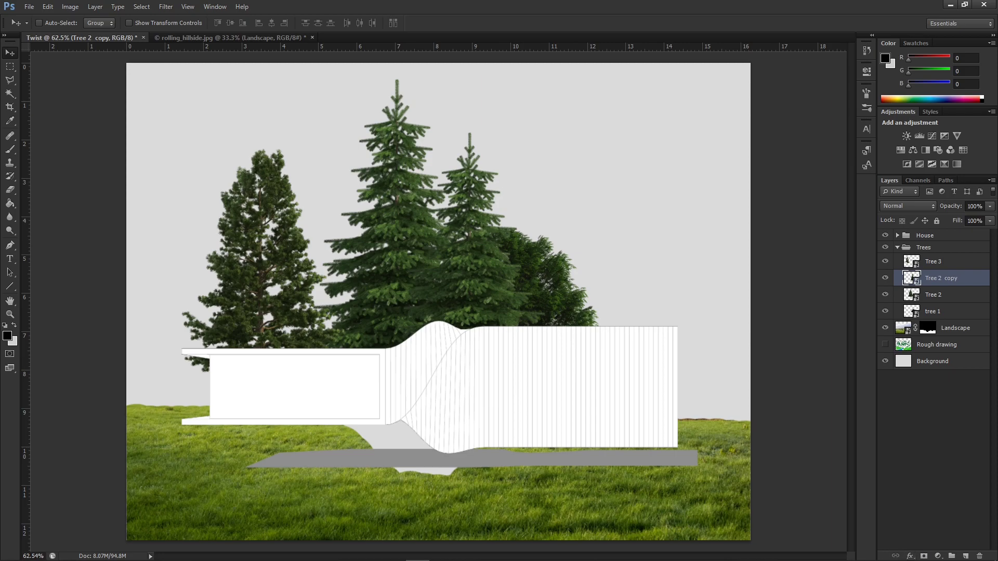
# Scale down the original Tree 2 layer behind the house
pyautogui.hotkey('alt', '[')
pyautogui.hotkey('ctrl', 't')
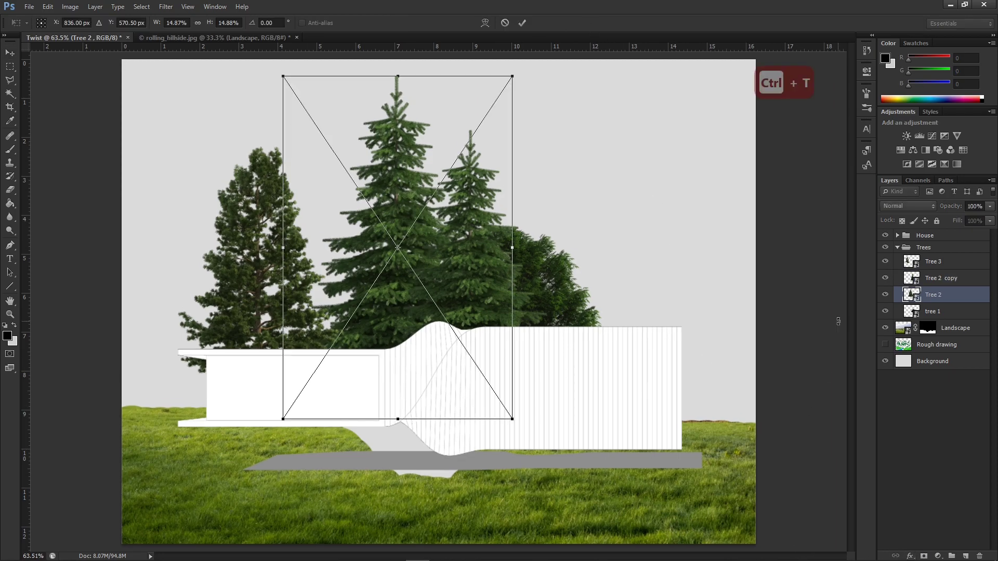
pyautogui.moveTo(514, 77); pyautogui.dragTo(493, 151)
pyautogui.press('Return')
pyautogui.scroll(-1, 445, 468)
pyautogui.scroll(2, 442, 467)
# Scale down the Tree 2 copy and the Tree 3 layers slightly
pyautogui.click(958, 279)
pyautogui.hotkey('ctrl', 't')
pyautogui.moveTo(581, 97); pyautogui.dragTo(563, 125)
pyautogui.press('Return')
pyautogui.click(959, 263)
pyautogui.hotkey('ctrl', 't')
pyautogui.moveTo(333, 115); pyautogui.dragTo(310, 152)
pyautogui.press('Return')
# Duplicate the Tree 2 copy several times, spread the pines along both sides of the house, and stack some behind the others
pyautogui.click(958, 278)
pyautogui.moveTo(587, 288); pyautogui.dragTo(783, 293)
pyautogui.moveTo(783, 293); pyautogui.dragTo(316, 280)
pyautogui.moveTo(961, 278); pyautogui.dragTo(965, 370)
pyautogui.moveTo(316, 270); pyautogui.dragTo(146, 272)
# Duplicate the tree 1 bush, move the copy above the other trees, and shift it right behind the house
pyautogui.click(962, 395)
pyautogui.moveTo(525, 270); pyautogui.dragTo(439, 277)
pyautogui.moveTo(962, 394); pyautogui.dragTo(961, 254)
pyautogui.moveTo(442, 265); pyautogui.dragTo(618, 258)
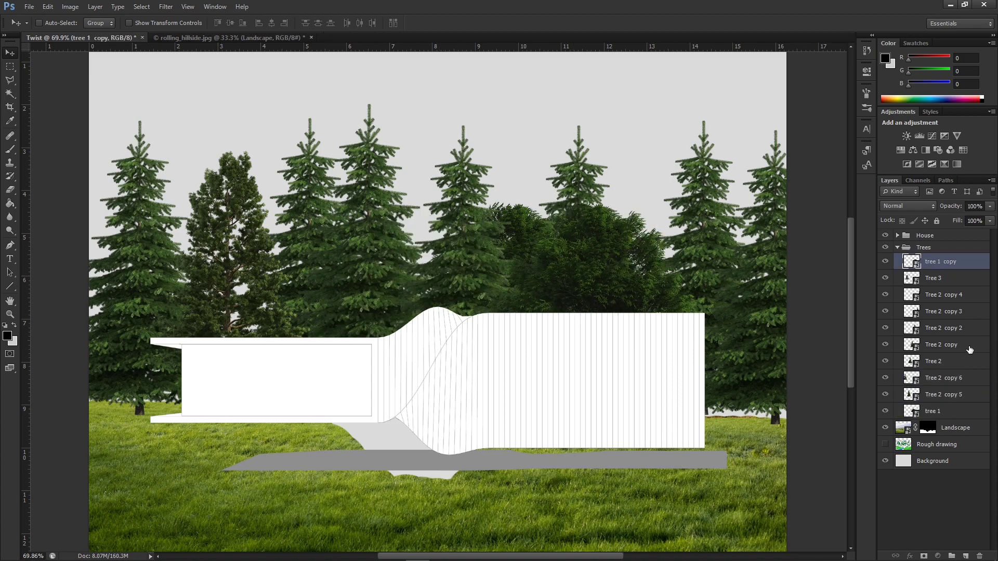
# Duplicate the Tree 2 copy and offset the new pine to the right to fill a gap
pyautogui.click(967, 347)
pyautogui.moveTo(351, 221); pyautogui.dragTo(412, 208)
pyautogui.hotkey('ctrl', '0')
# Move the House group and then the Trees group slightly down on the canvas
pyautogui.click(897, 248)
pyautogui.click(924, 235)
pyautogui.moveTo(520, 363); pyautogui.dragTo(526, 380)
pyautogui.scroll(-1, 563, 410)
pyautogui.click(923, 248)
pyautogui.click(897, 248)
pyautogui.click(897, 247)
pyautogui.moveTo(559, 250); pyautogui.dragTo(559, 256)
pyautogui.hotkey('ctrl', '0')
# Duplicate one of the Tree 2 pines and place the copy far to the left in the tree line
pyautogui.click(897, 248)
pyautogui.click(958, 331)
pyautogui.moveTo(359, 298); pyautogui.dragTo(42, 298)
pyautogui.hotkey('ctrl', 't')
pyautogui.press('Return')
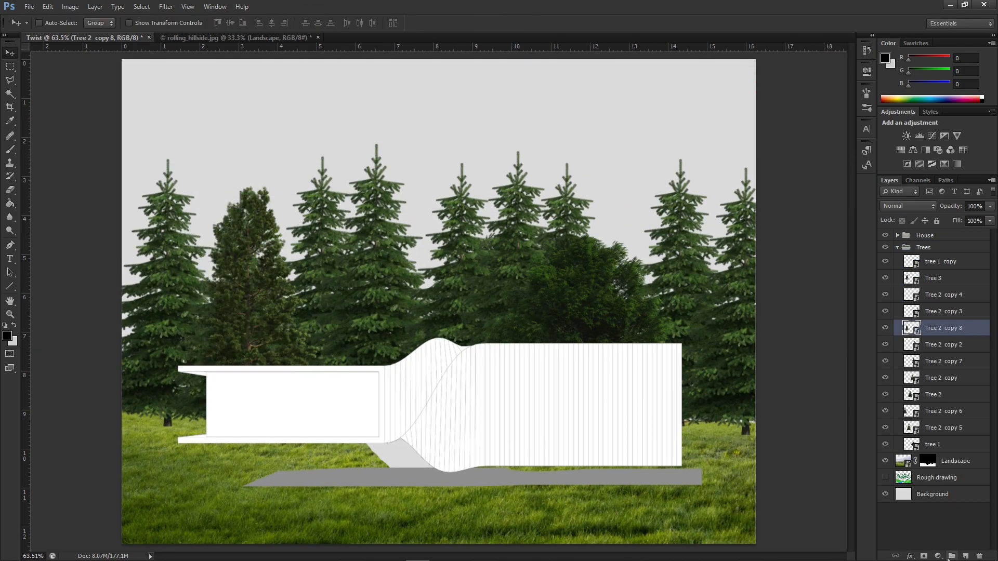
# Add a layer mask to the Tree 2 copy layer and set up a black brush at 72% opacity
pyautogui.click(905, 373)
pyautogui.click(923, 555)
pyautogui.press('x')
pyautogui.scroll(2, 421, 204)
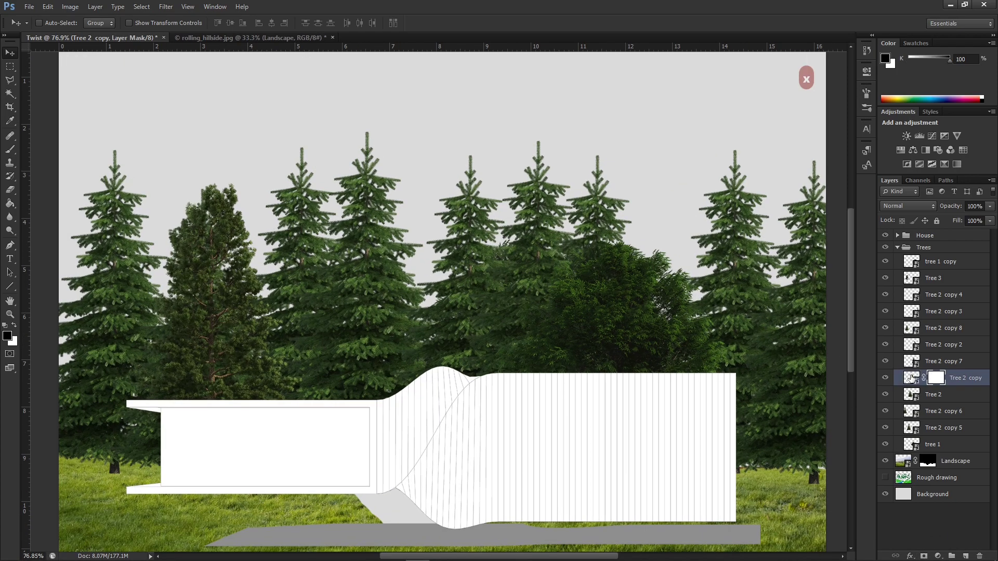
pyautogui.press('b')
pyautogui.scroll(4, 475, 156)
pyautogui.press('7')
pyautogui.press('2')
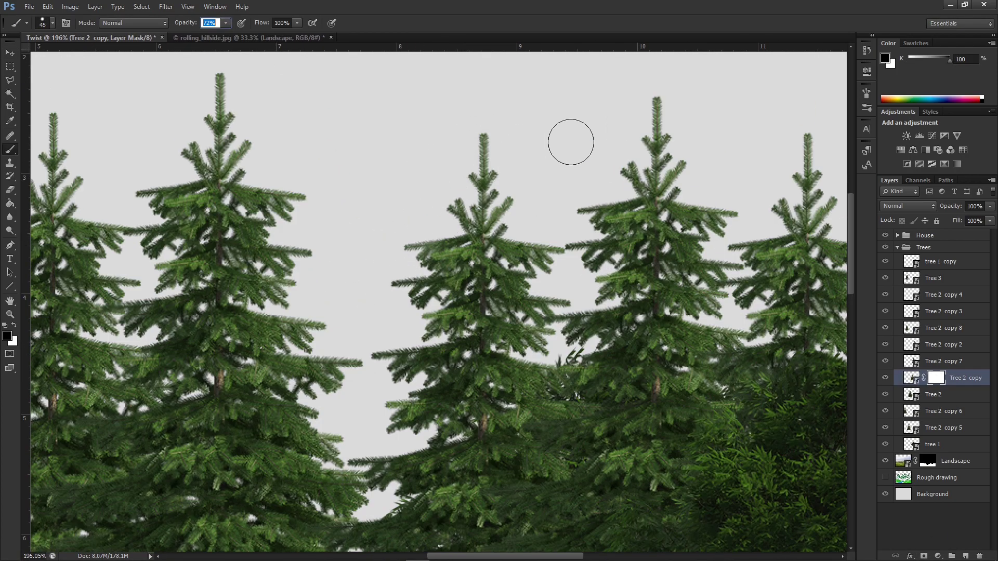
# Outline upper branch tips of the Tree 2 copy with the Polygonal Lasso and fill them with black in its mask
pyautogui.scroll(5, 616, 163)
pyautogui.click(9, 94)
pyautogui.click(10, 80)
pyautogui.click(373, 217)
pyautogui.click(319, 257)
pyautogui.hotkey('alt', 'BackSpace')
pyautogui.scroll(4, 364, 234)
pyautogui.click(294, 292)
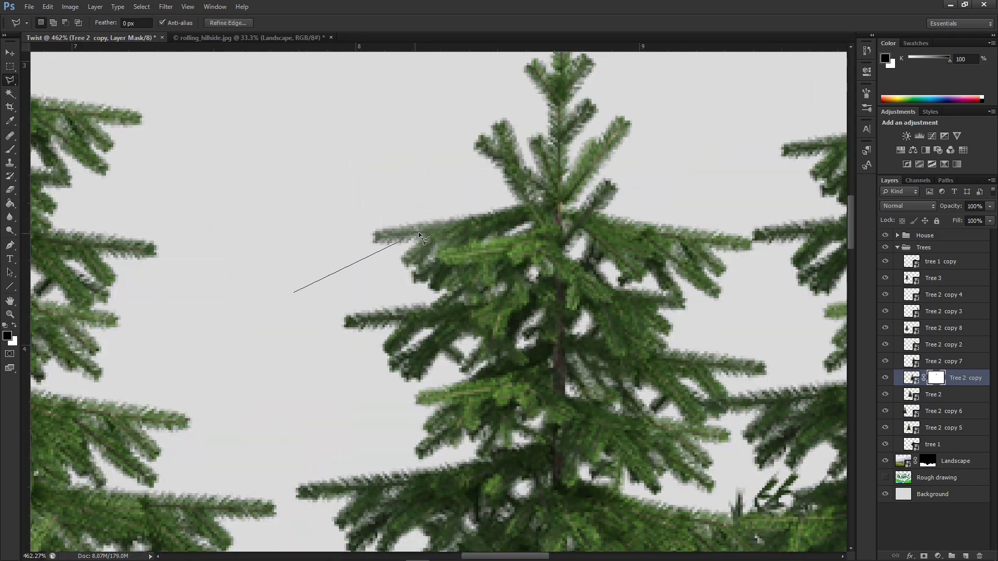
pyautogui.click(295, 294)
pyautogui.hotkey('alt', 'BackSpace')
# Mask out further branch tips lower on the Tree 2 copy with black-filled lasso selections, and deselect
pyautogui.scroll(-8, 375, 171)
pyautogui.scroll(7, 373, 237)
pyautogui.click(307, 249)
pyautogui.click(275, 174)
pyautogui.hotkey('alt', 'BackSpace')
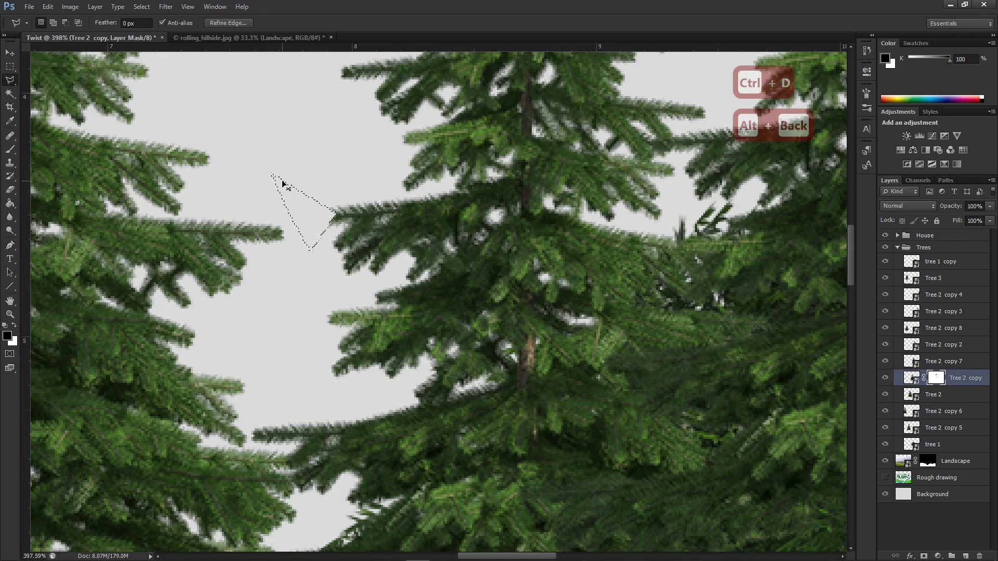
pyautogui.hotkey('ctrl', 'd')
pyautogui.scroll(7, 424, 348)
pyautogui.click(416, 279)
pyautogui.click(514, 300)
pyautogui.click(512, 334)
pyautogui.hotkey('alt', 'BackSpace')
pyautogui.hotkey('ctrl', 'd')
pyautogui.scroll(-12, 541, 151)
pyautogui.scroll(5, 535, 114)
pyautogui.scroll(-6, 462, 252)
# Duplicate the masked Tree 2 copy and place the new pine toward the right end of the tree line
pyautogui.press('v')
pyautogui.click(911, 378)
pyautogui.moveTo(473, 189); pyautogui.dragTo(781, 193)
pyautogui.scroll(-2, 676, 197)
# Duplicate Tree 3 toward the right of the tree line and move its layer to the bottom of the tree stack
pyautogui.click(932, 278)
pyautogui.moveTo(246, 240); pyautogui.dragTo(430, 226)
pyautogui.moveTo(430, 226); pyautogui.dragTo(537, 234)
pyautogui.moveTo(933, 279); pyautogui.dragTo(933, 502)
pyautogui.moveTo(421, 214); pyautogui.dragTo(353, 211)
# Duplicate and reposition more background pines to fill gaps in the middle and left of the tree line
pyautogui.click(933, 427)
pyautogui.moveTo(406, 265); pyautogui.dragTo(454, 289)
pyautogui.scroll(2, 210, 268)
pyautogui.moveTo(476, 241); pyautogui.dragTo(284, 217)
# Send another tree to the back of the Trees group and adjust the positions of the trees behind the house
pyautogui.click(940, 261)
pyautogui.click(885, 264)
pyautogui.moveTo(932, 279); pyautogui.dragTo(933, 519)
pyautogui.moveTo(259, 283); pyautogui.dragTo(223, 274)
pyautogui.scroll(-3, 330, 282)
pyautogui.scroll(3, 279, 317)
pyautogui.moveTo(278, 236); pyautogui.dragTo(367, 265)
# Duplicate a Tree 2 pine to the left end of the tree line and nudge it down into place
pyautogui.click(966, 448)
pyautogui.moveTo(551, 267); pyautogui.dragTo(226, 274)
pyautogui.scroll(-4, 226, 274)
pyautogui.scroll(3, 155, 224)
pyautogui.moveTo(104, 180); pyautogui.dragTo(110, 202)
pyautogui.scroll(-2, 503, 391)
pyautogui.scroll(1, 441, 303)
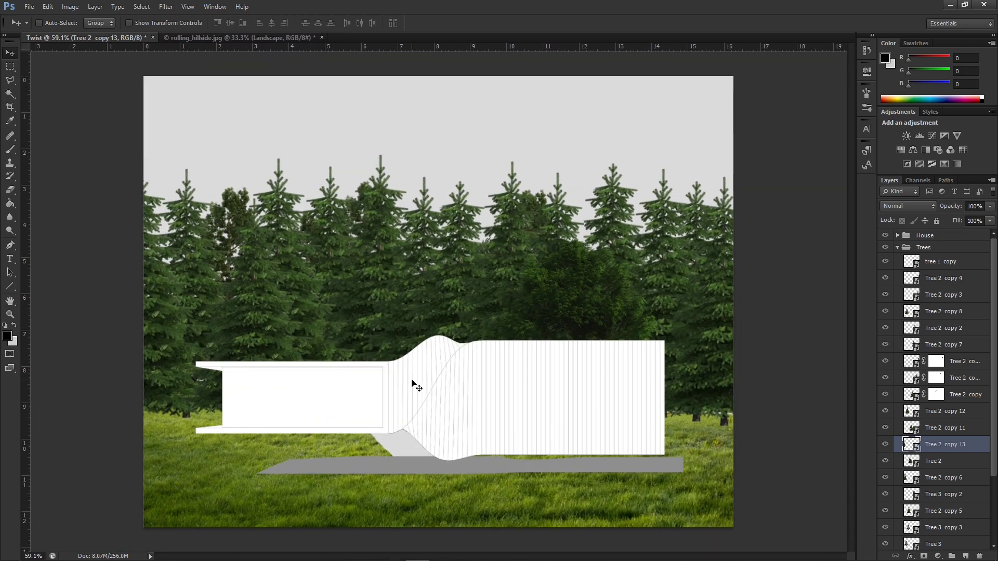
# Scale the House group down to about 97% of its size
pyautogui.click(897, 247)
pyautogui.click(924, 236)
pyautogui.hotkey('ctrl', 't')
pyautogui.moveTo(196, 336); pyautogui.dragTo(206, 338)
pyautogui.rightClick(678, 340)
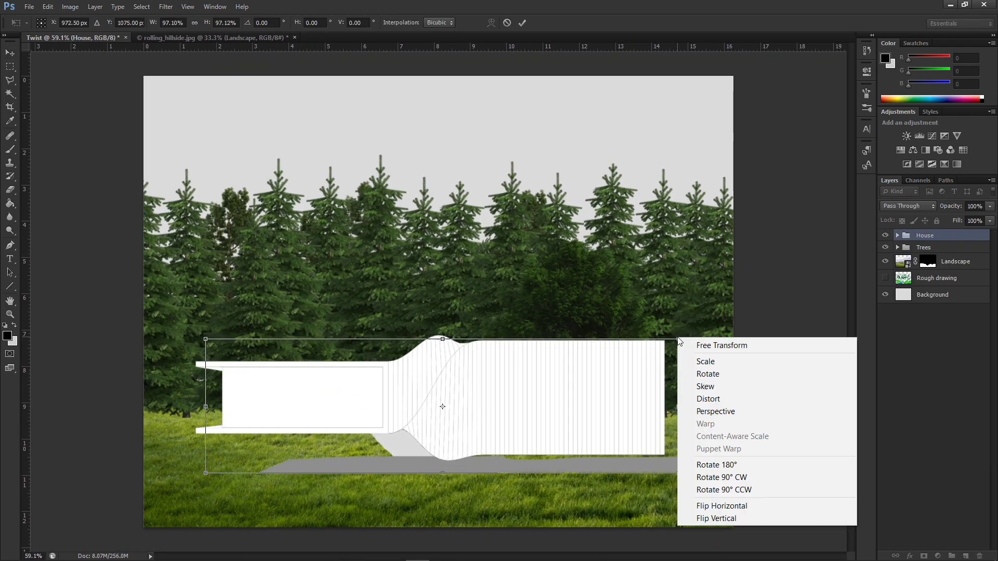
pyautogui.press('Escape')
pyautogui.doubleClick(541, 410)
# Duplicate the dark tree 1 bush, place the copy behind the twisted part of the house, and stack it between the pine layers
pyautogui.scroll(-1, 541, 410)
pyautogui.scroll(2, 519, 337)
pyautogui.click(897, 247)
pyautogui.click(955, 461)
pyautogui.scroll(-3, 952, 496)
pyautogui.scroll(-1, 951, 497)
pyautogui.click(951, 506)
pyautogui.moveTo(526, 301); pyautogui.dragTo(447, 236)
pyautogui.hotkey('ctrl', 'z')
pyautogui.moveTo(975, 284); pyautogui.dragTo(972, 248)
pyautogui.moveTo(434, 291); pyautogui.dragTo(320, 308)
pyautogui.scroll(1, 332, 297)
pyautogui.scroll(-1, 322, 307)
pyautogui.moveTo(945, 254); pyautogui.dragTo(944, 367)
pyautogui.scroll(3, 577, 312)
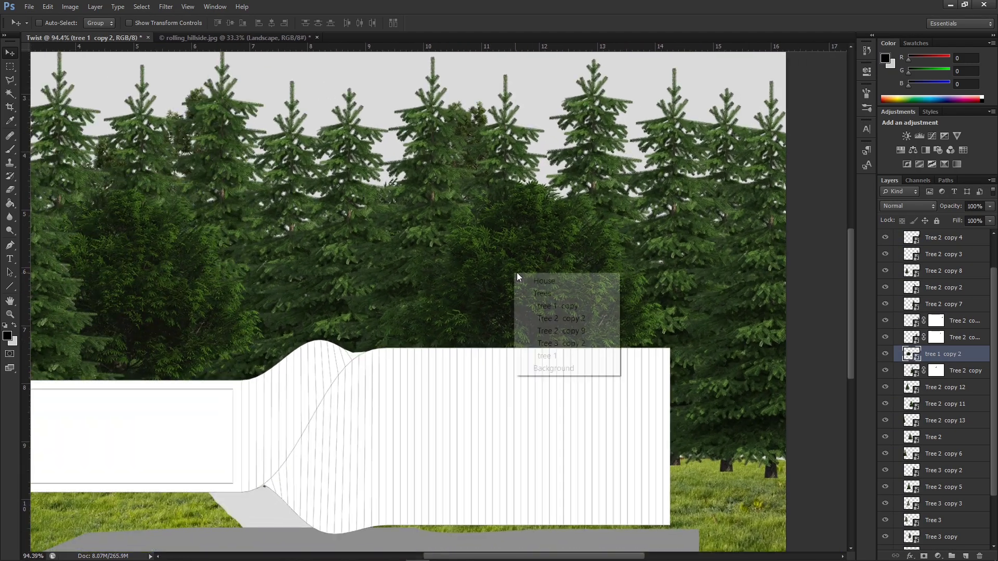
# Move the tree 1 copy bush behind the right-hand block of the house and resize it there
pyautogui.keyDown('ctrl'); pyautogui.click(535, 276); pyautogui.keyUp('ctrl')
pyautogui.hotkey('ctrl', 't')
pyautogui.moveTo(535, 276); pyautogui.dragTo(652, 283)
pyautogui.scroll(-2, 652, 283)
pyautogui.moveTo(689, 219); pyautogui.dragTo(603, 196)
pyautogui.click(485, 24)
pyautogui.moveTo(470, 222); pyautogui.dragTo(435, 196)
pyautogui.moveTo(687, 355); pyautogui.dragTo(715, 394)
pyautogui.moveTo(469, 355); pyautogui.dragTo(385, 314)
pyautogui.click(522, 23)
pyautogui.scroll(-3, 682, 361)
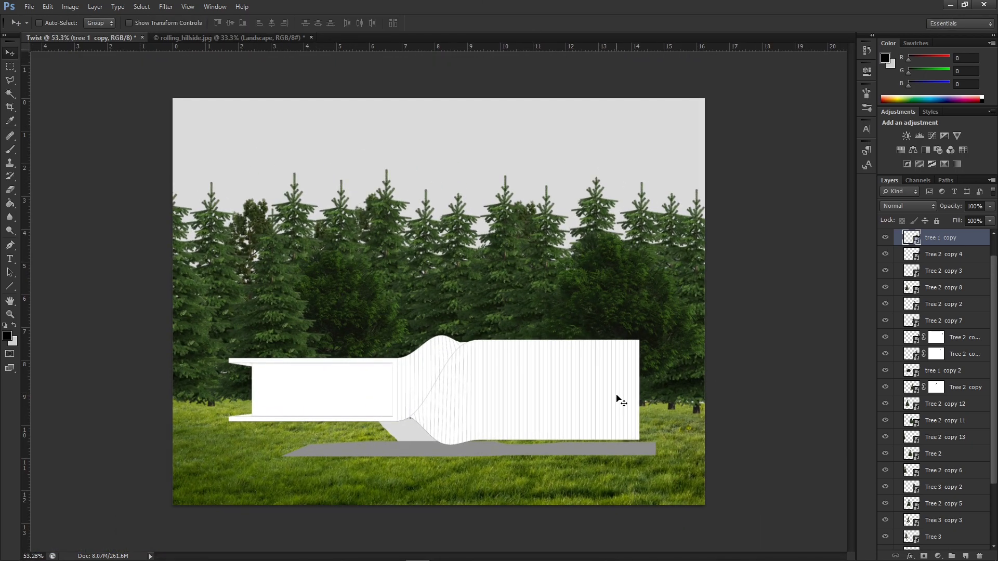
# Enlarge the House group slightly and nudge it to the right
pyautogui.keyDown('ctrl'); pyautogui.click(441, 363); pyautogui.keyUp('ctrl')
pyautogui.scroll(1, 430, 408)
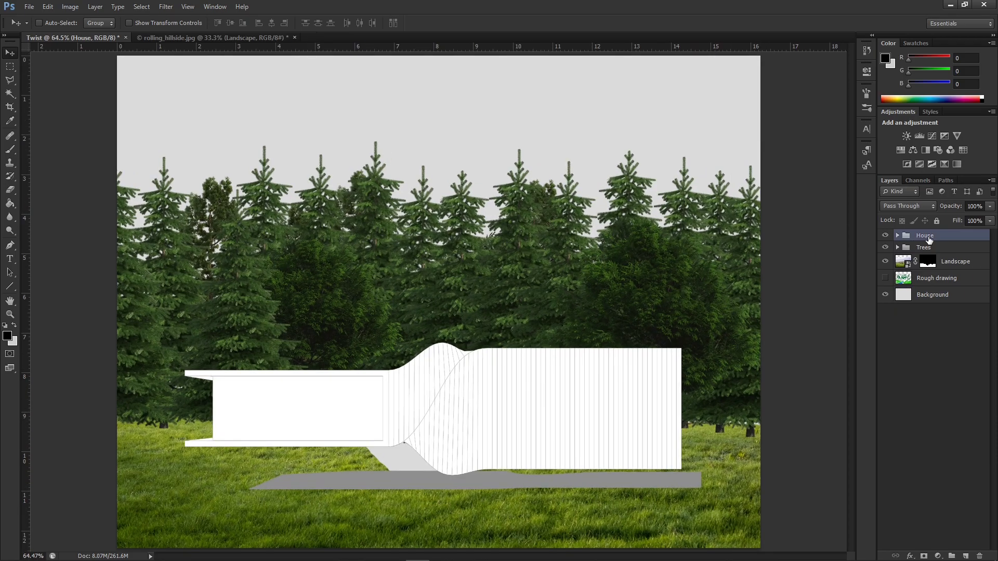
pyautogui.hotkey('ctrl', 't')
pyautogui.click(522, 22)
pyautogui.press('Right')
pyautogui.press('Right')
pyautogui.press('Right')
pyautogui.press('Right')
pyautogui.press('Right')
pyautogui.press('Right')
pyautogui.press('Right')
pyautogui.press('Right')
pyautogui.press('Right')
pyautogui.press('Right')
pyautogui.press('Right')
pyautogui.press('Right')
pyautogui.press('Right')
pyautogui.press('Right')
pyautogui.press('Right')
pyautogui.press('Right')
pyautogui.press('Right')
pyautogui.press('Right')
pyautogui.press('Right')
pyautogui.press('Right')
pyautogui.hotkey('ctrl', '0')
pyautogui.press('Right')
pyautogui.press('Right')
pyautogui.press('Right')
pyautogui.press('Right')
pyautogui.press('Right')
pyautogui.press('Right')
pyautogui.press('Right')
pyautogui.press('Right')
pyautogui.press('Right')
pyautogui.press('Right')
pyautogui.press('Right')
pyautogui.press('Left')
# Scale the House group up to about 101.5% and shift it a little further right
pyautogui.hotkey('ctrl', 't')
pyautogui.moveTo(166, 337); pyautogui.dragTo(164, 317)
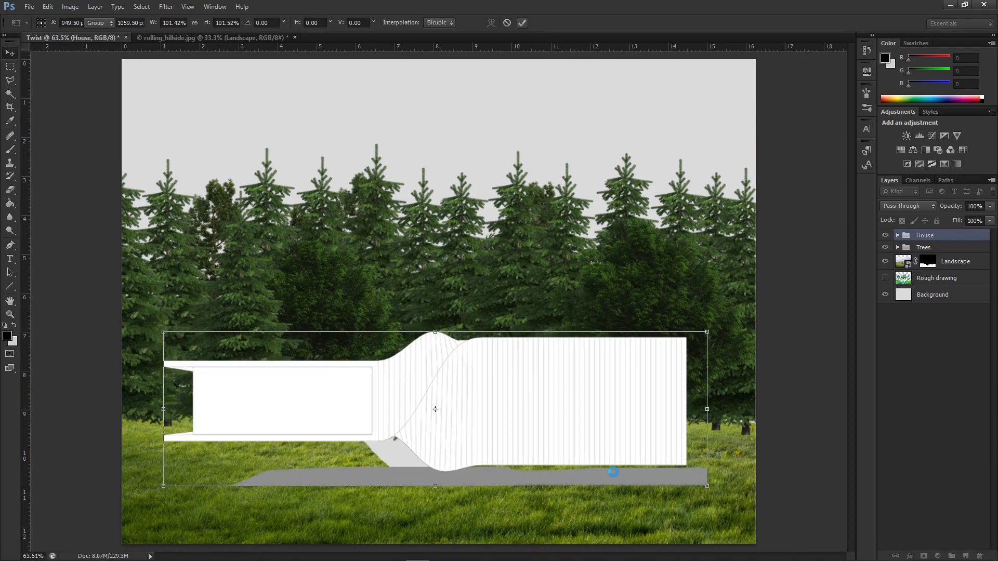
pyautogui.press('Right')
pyautogui.press('Right')
pyautogui.press('Right')
pyautogui.press('Right')
pyautogui.press('Right')
pyautogui.press('Right')
pyautogui.press('Right')
pyautogui.press('Right')
pyautogui.press('Right')
pyautogui.press('Right')
pyautogui.press('Right')
pyautogui.press('Right')
pyautogui.press('Right')
pyautogui.press('Right')
pyautogui.press('Right')
pyautogui.press('Right')
pyautogui.press('Right')
pyautogui.press('Right')
# Stack the Trees group below the Landscape layer and extend the canvas upward with the Crop tool
pyautogui.moveTo(939, 249)
pyautogui.mouseDown()
pyautogui.moveTo(949, 297)
pyautogui.moveTo(941, 270)
pyautogui.mouseUp()
pyautogui.click(966, 298)
pyautogui.press('c')
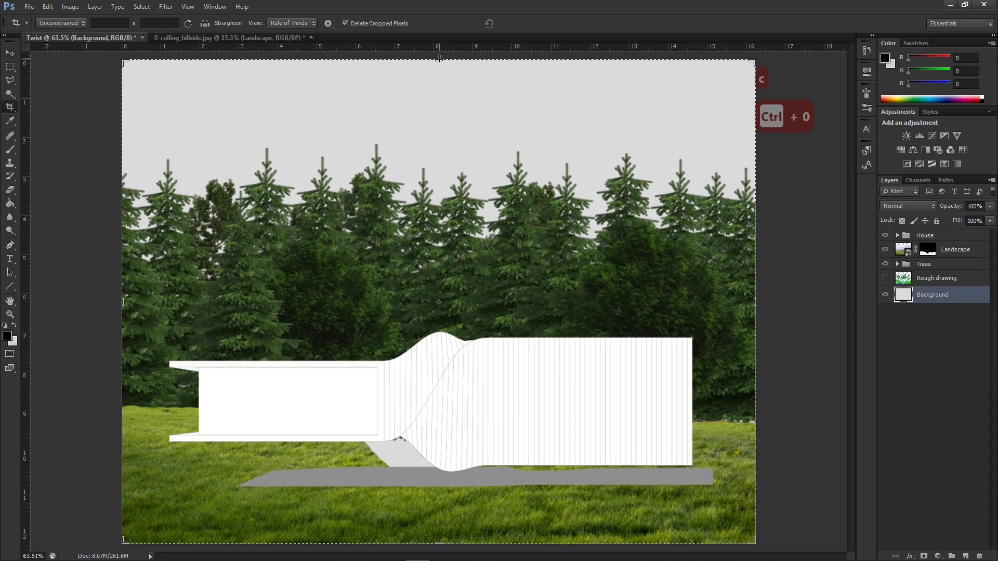
pyautogui.moveTo(438, 59); pyautogui.dragTo(439, 46)
pyautogui.press('Return')
pyautogui.press('x')
pyautogui.press('g')
pyautogui.click(450, 68)
pyautogui.hotkey('ctrl', 'z')
# Sample the light grey of the Background layer and fill the empty strip above it with that colour
pyautogui.press('i')
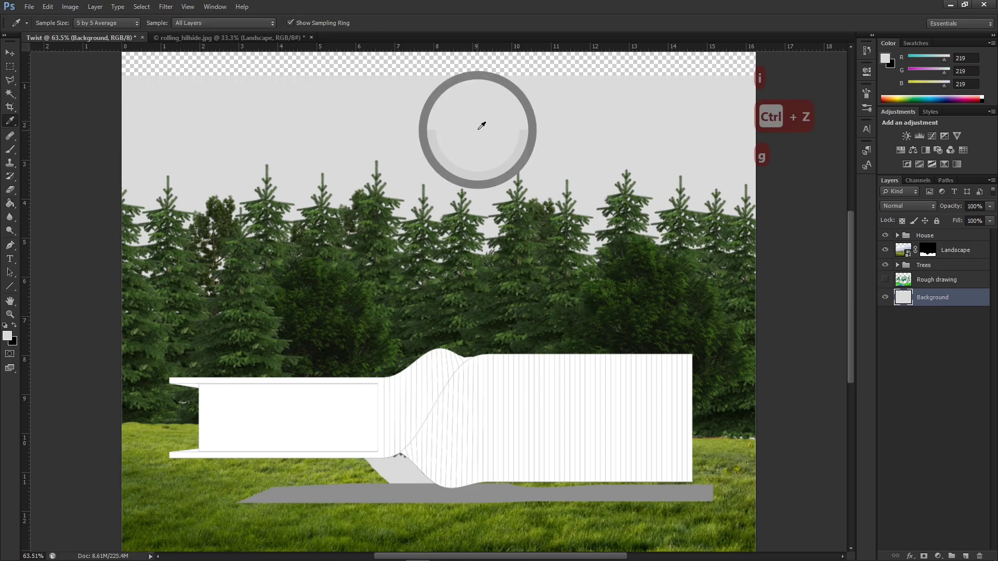
pyautogui.click(479, 129)
pyautogui.press('g')
pyautogui.click(478, 71)
pyautogui.hotkey('ctrl', '0')
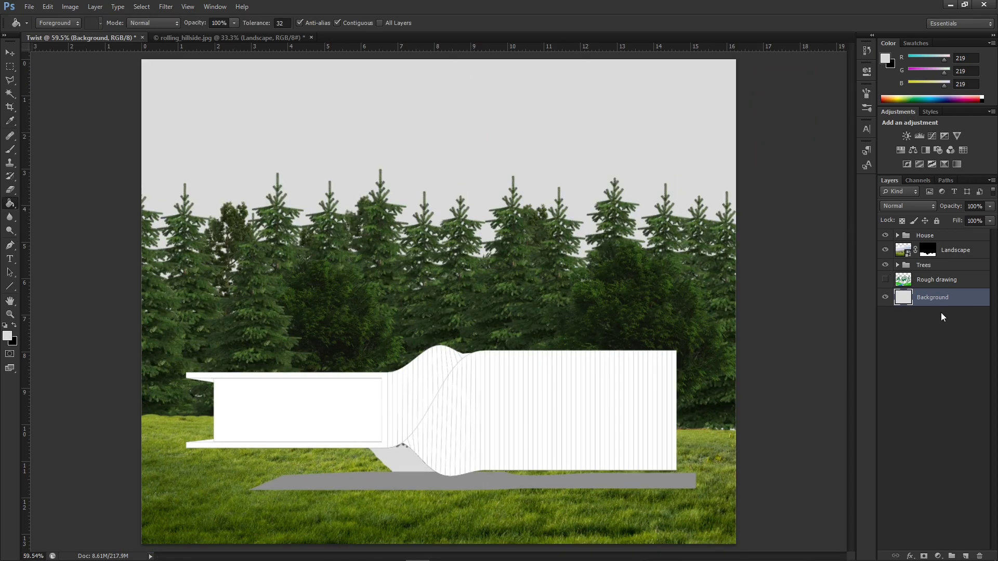
# Compare the composition with the rough drawing by toggling the visibility of the Rough drawing, Trees and Landscape layers
pyautogui.click(885, 280)
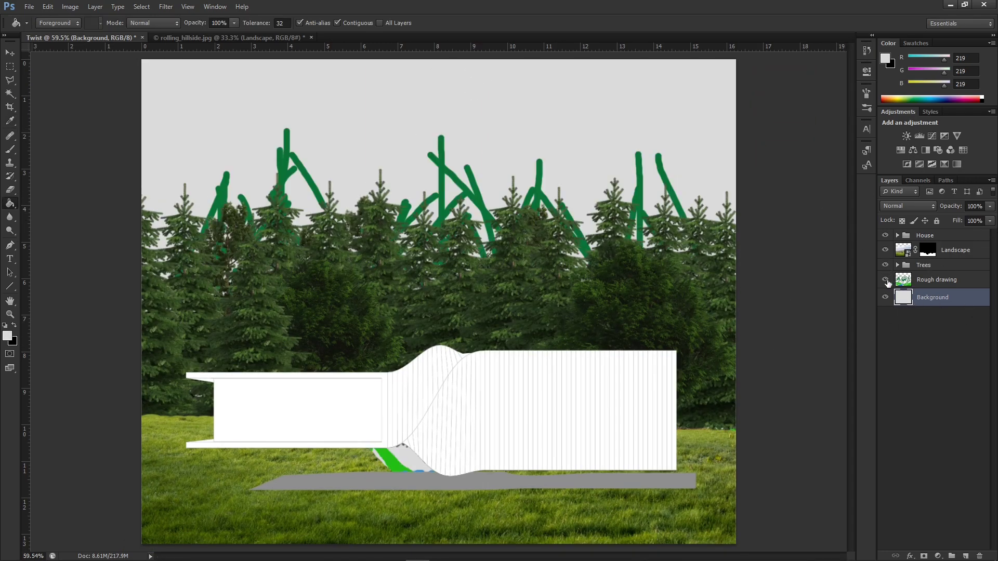
pyautogui.click(885, 280)
pyautogui.click(885, 265)
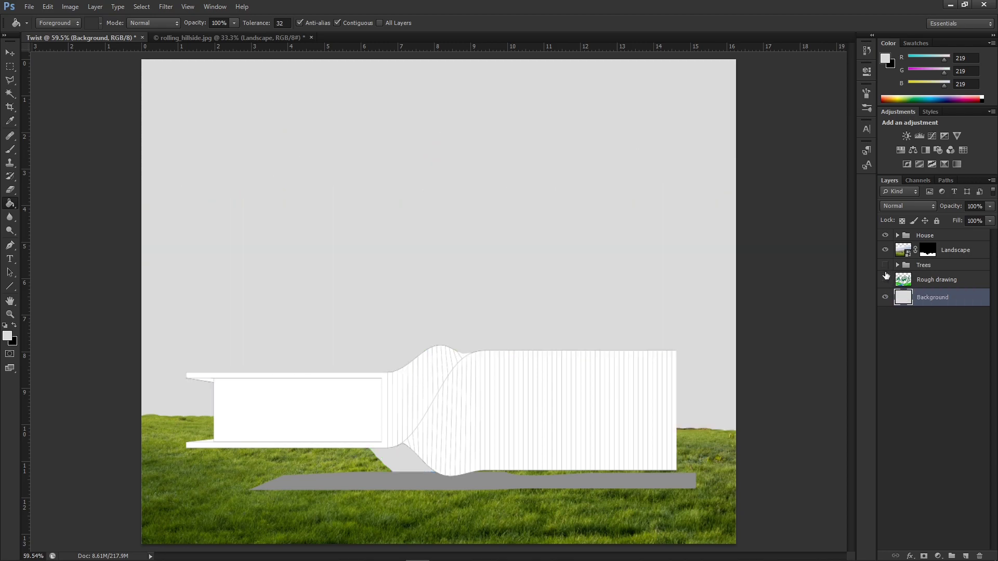
pyautogui.click(885, 280)
pyautogui.click(886, 280)
pyautogui.click(885, 250)
pyautogui.click(886, 280)
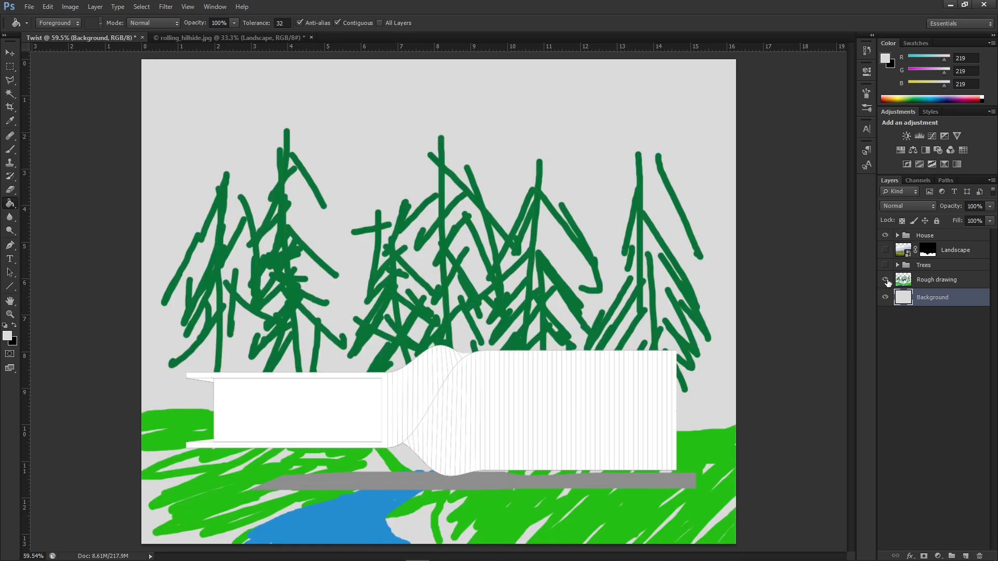
pyautogui.click(886, 281)
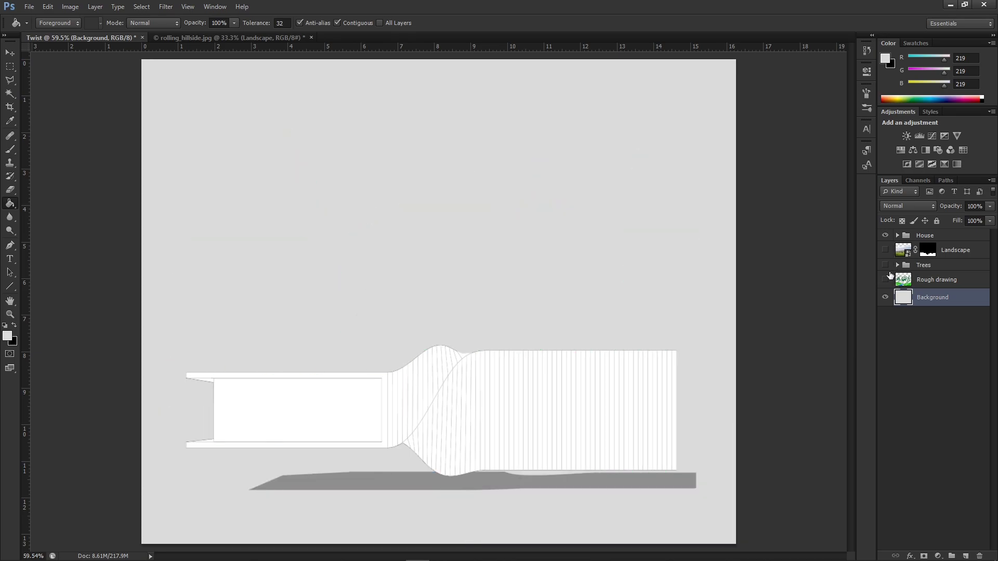
pyautogui.click(883, 265)
pyautogui.click(885, 250)
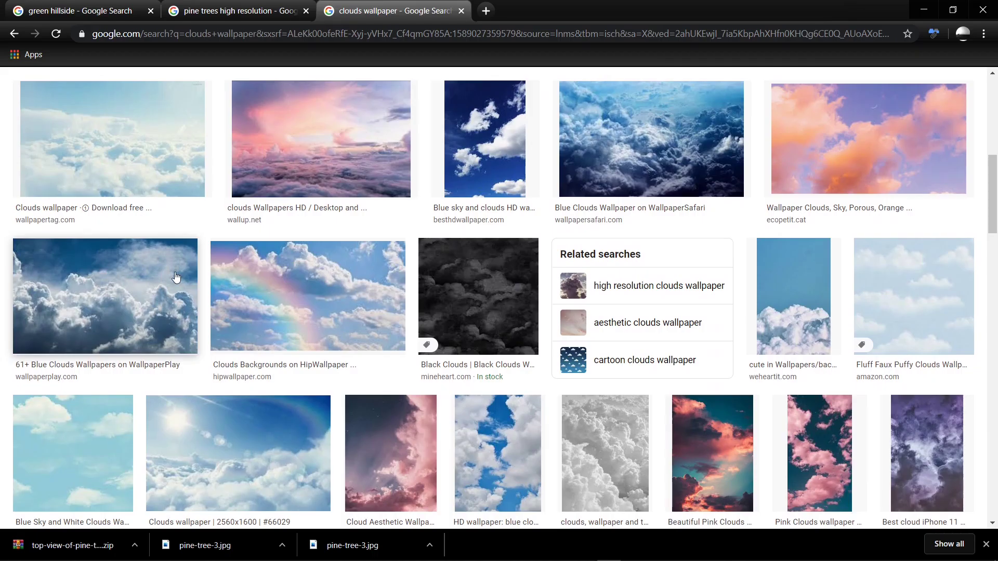
# Switch to Chrome and preview several cloud wallpaper images as candidates for the sky
pyautogui.click(115, 327)
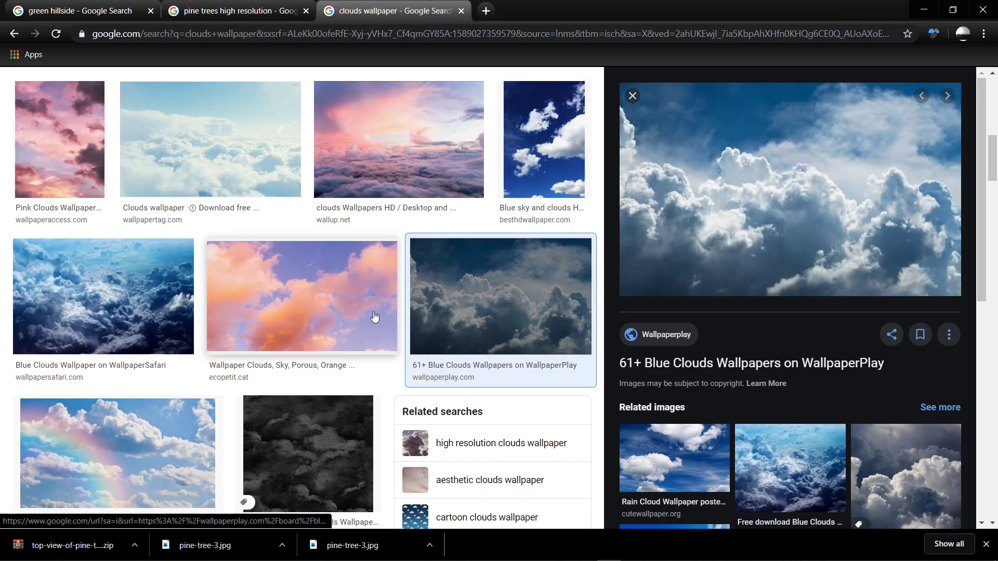
pyautogui.click(525, 290)
pyautogui.click(135, 318)
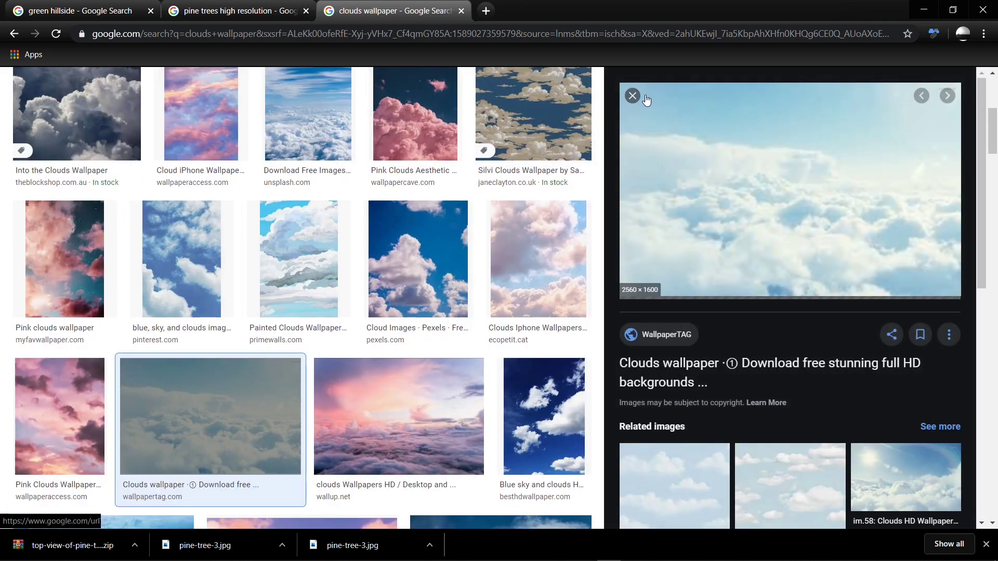
pyautogui.press('Escape')
pyautogui.scroll(-5, 61, 311)
pyautogui.click(60, 311)
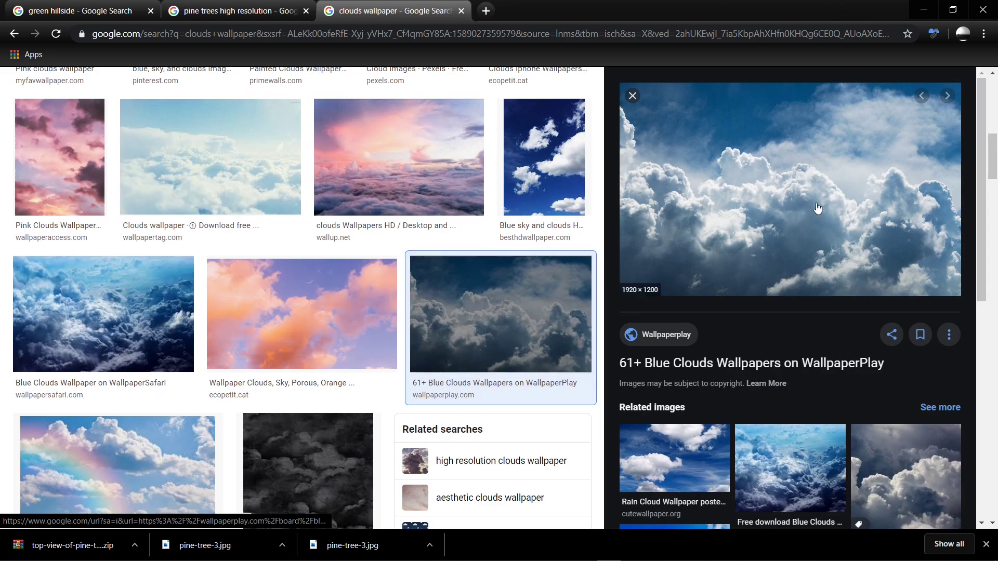
pyautogui.click(633, 95)
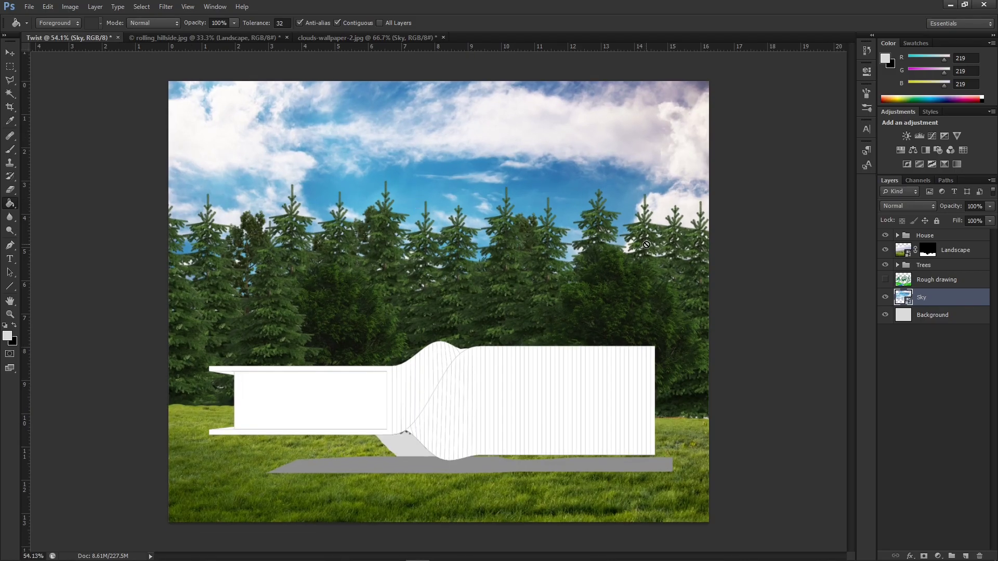
# Fit the Sky image to the full canvas width along the upper edge in Photoshop
pyautogui.hotkey('ctrl', 't')
pyautogui.moveTo(434, 165); pyautogui.dragTo(447, 210)
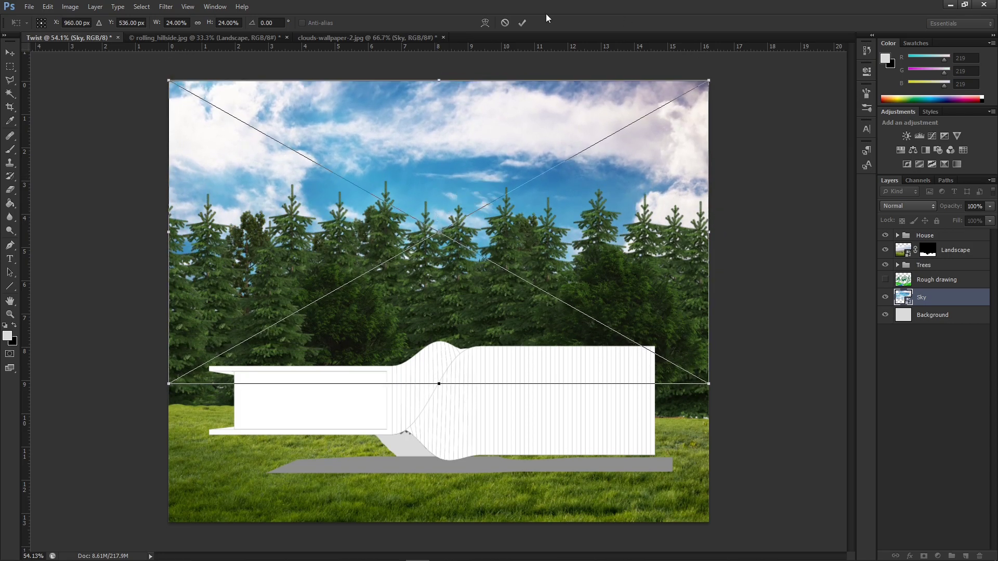
pyautogui.click(522, 22)
# Convert the Sky layer to black and white with the Default preset
pyautogui.press('b')
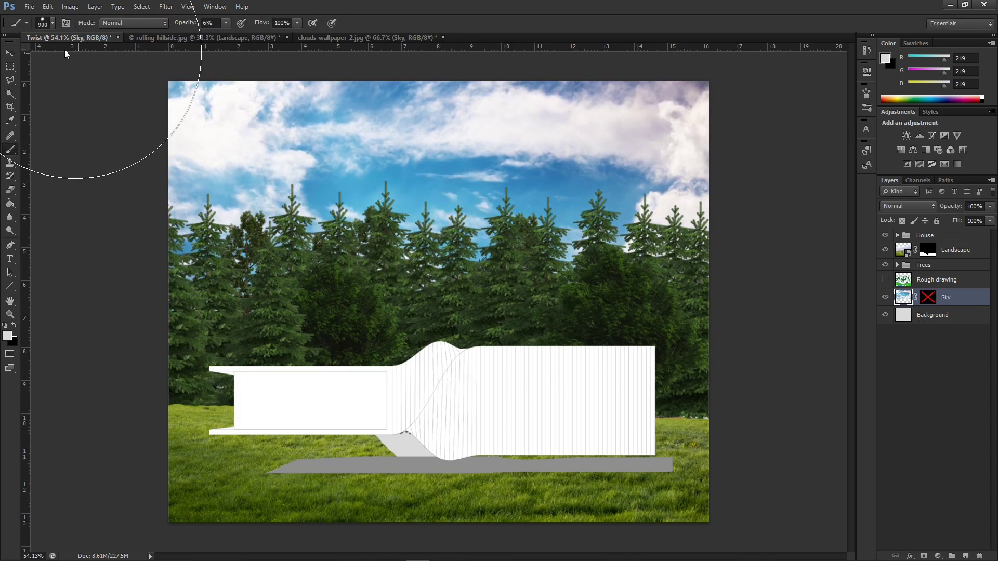
pyautogui.click(70, 6)
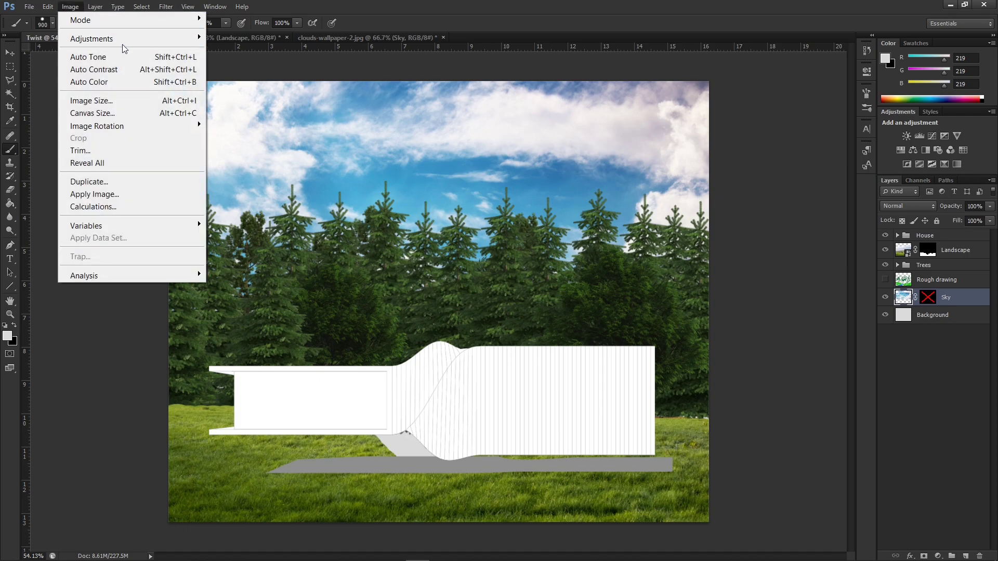
pyautogui.moveTo(123, 38)
pyautogui.click(274, 133)
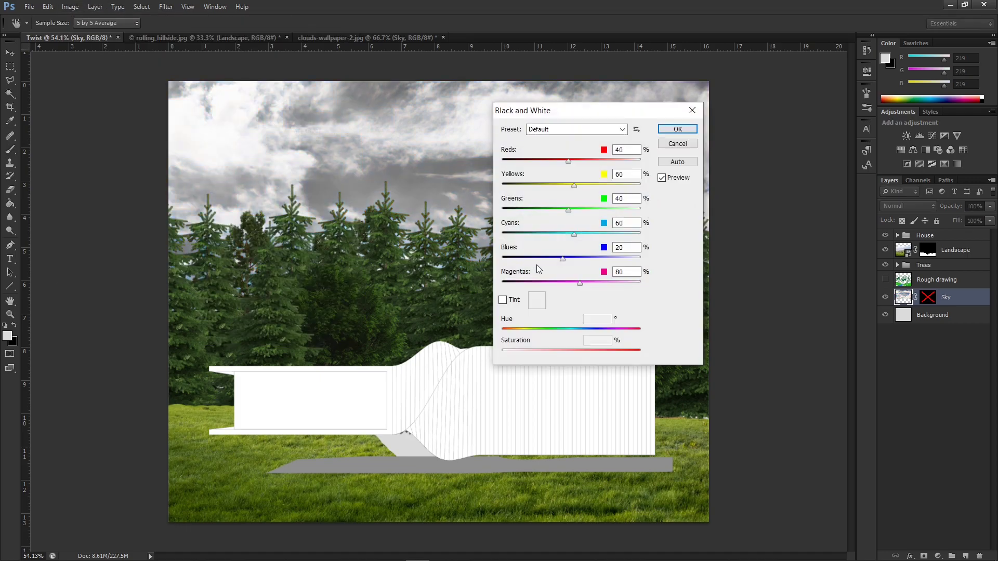
pyautogui.click(670, 130)
pyautogui.hotkey('ctrl', '0')
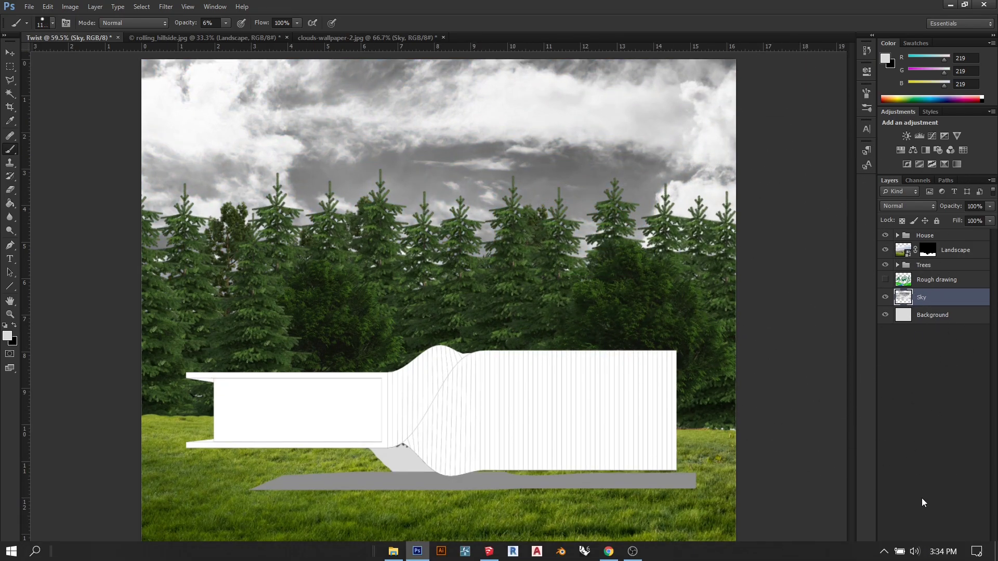
# Add an inverted black mask to the Sky layer and faintly paint the clouds back with a large soft white brush at 6% opacity
pyautogui.click(924, 556)
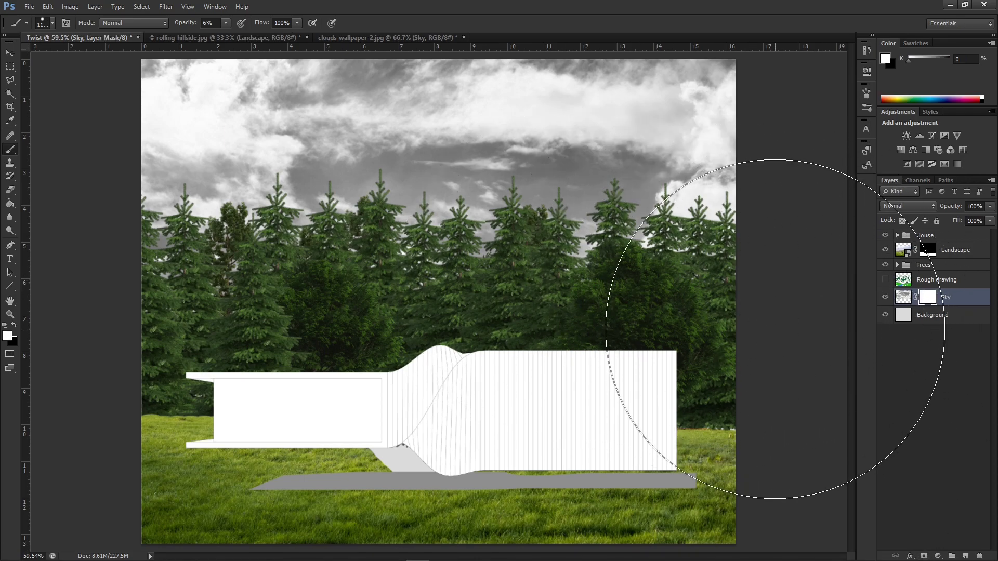
pyautogui.hotkey('ctrl', 'i')
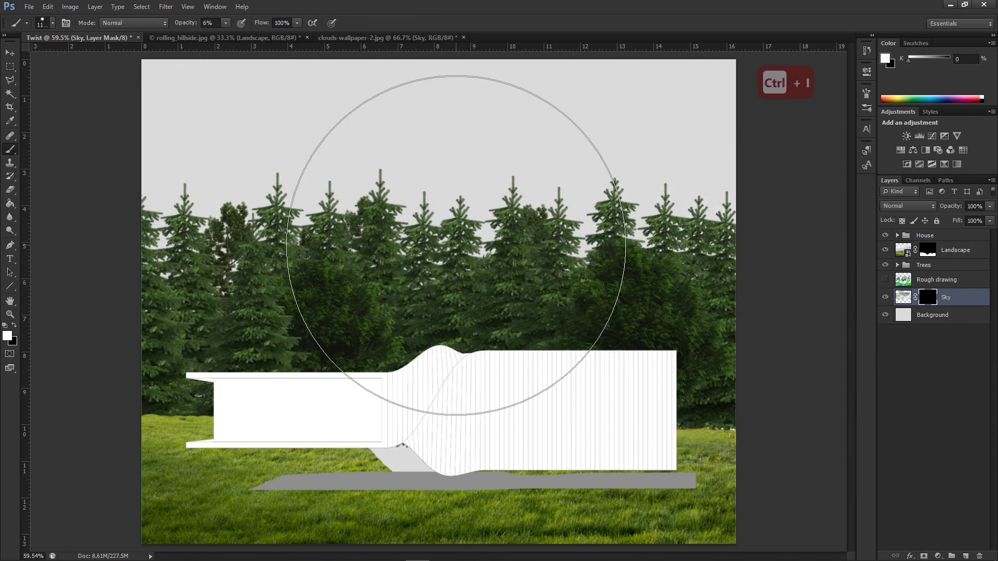
pyautogui.moveTo(483, 226)
pyautogui.mouseDown()
pyautogui.moveTo(430, 231)
pyautogui.moveTo(468, 234)
pyautogui.mouseUp()
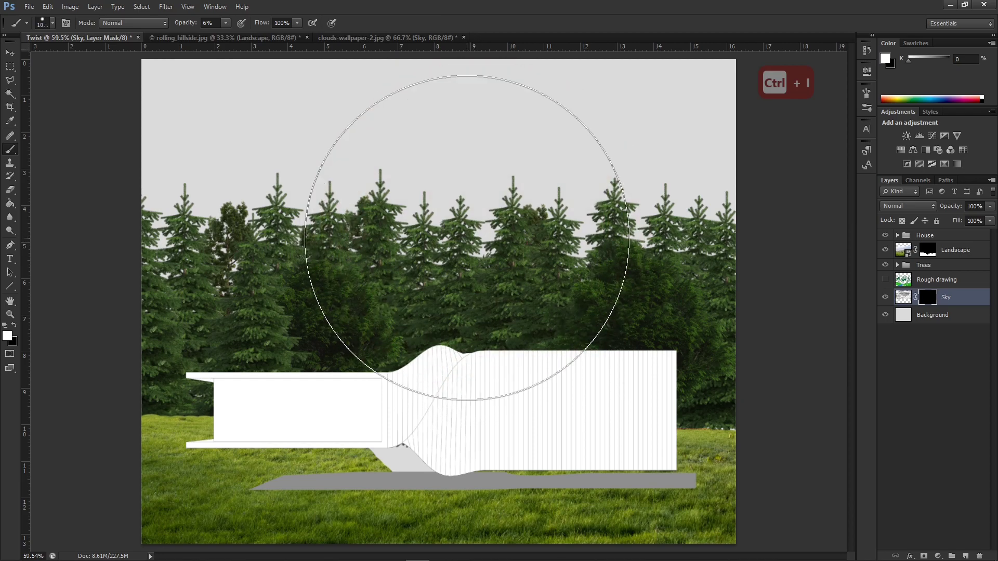
pyautogui.moveTo(463, 284); pyautogui.dragTo(455, 245)
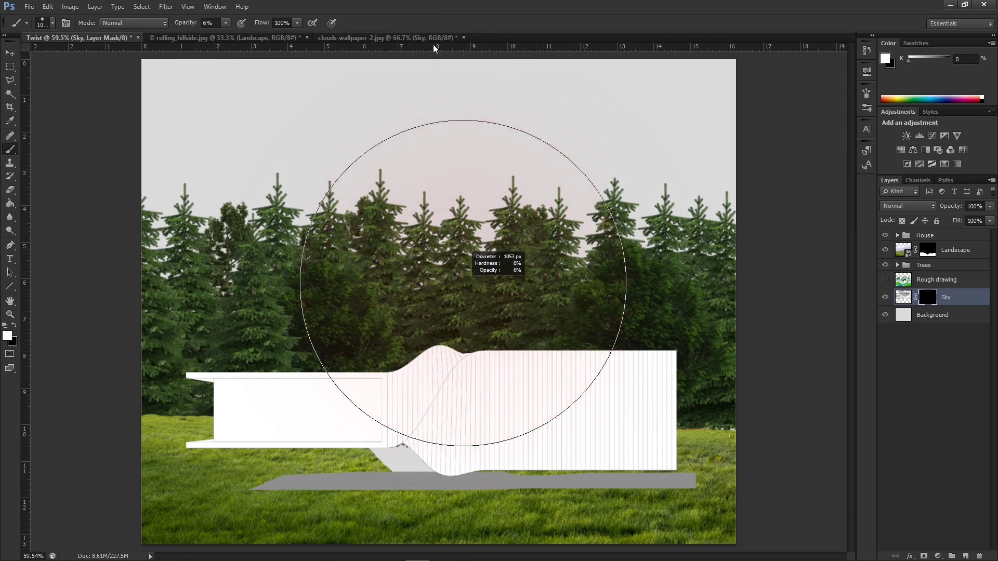
pyautogui.moveTo(426, 156); pyautogui.dragTo(425, 156)
pyautogui.moveTo(426, 205); pyautogui.dragTo(425, 182)
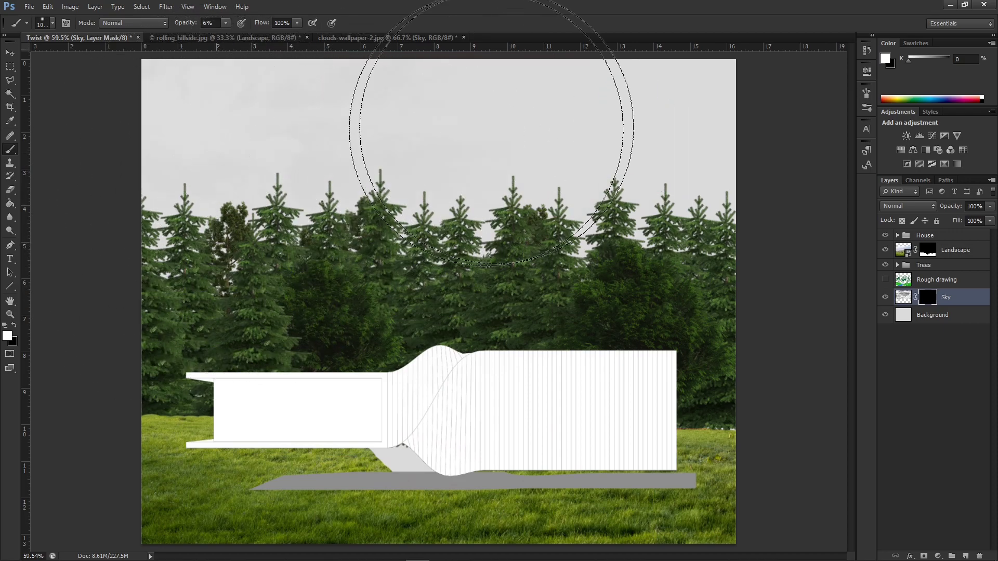
pyautogui.scroll(-1, 439, 301)
pyautogui.scroll(1, 544, 380)
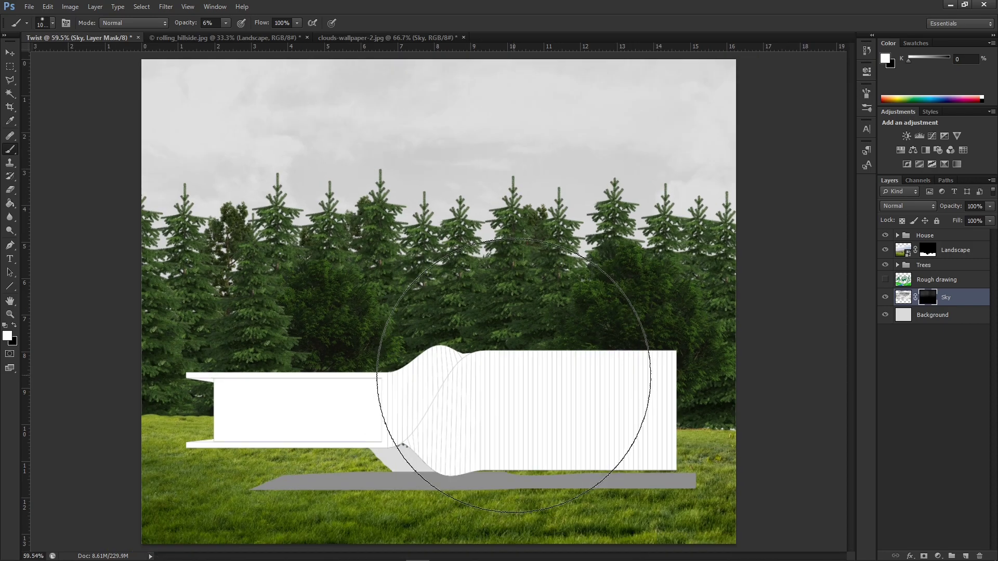
pyautogui.click(884, 297)
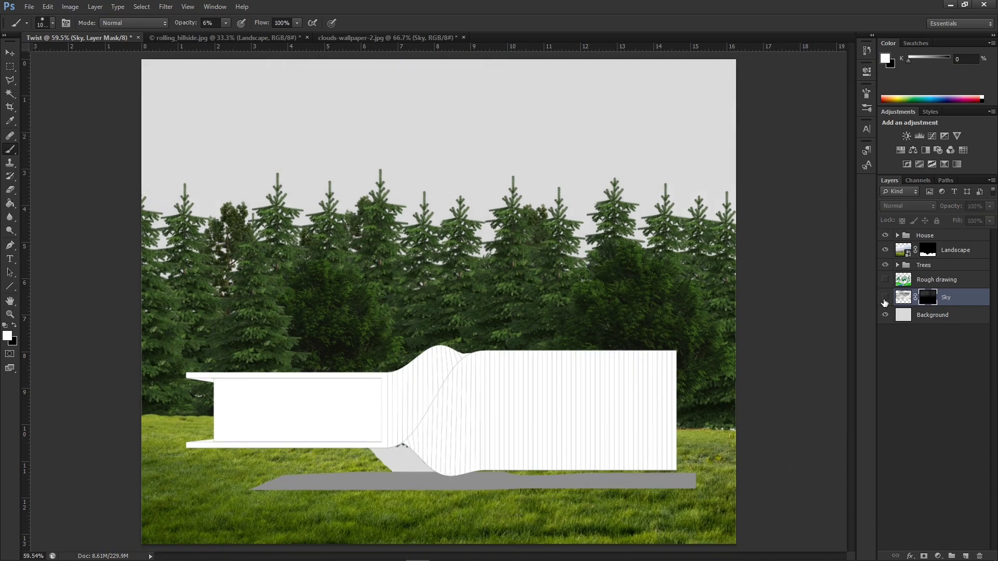
pyautogui.click(884, 298)
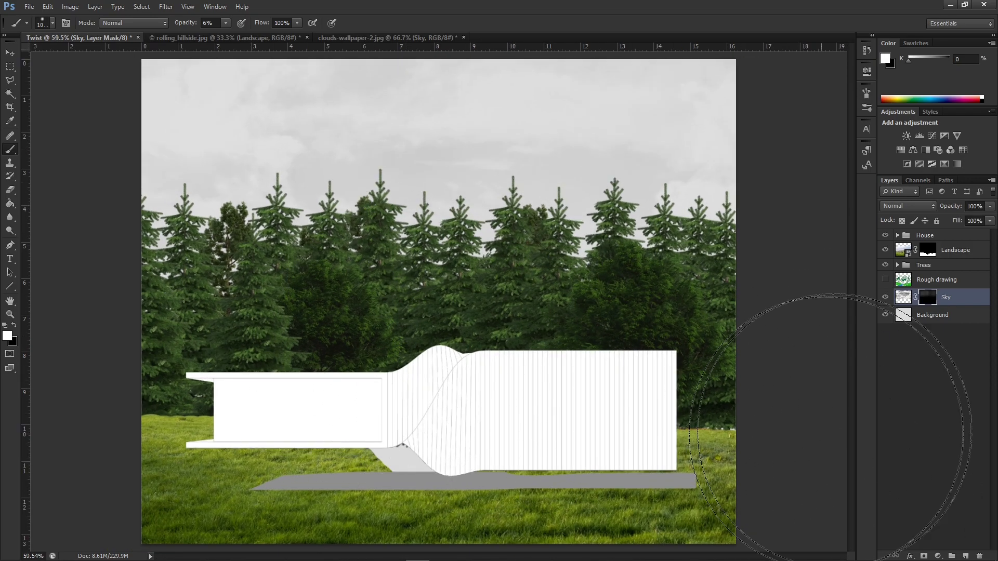
# Fill the Background layer with a slightly darker grey, RGB 208, 208, 208
pyautogui.click(905, 315)
pyautogui.click(8, 336)
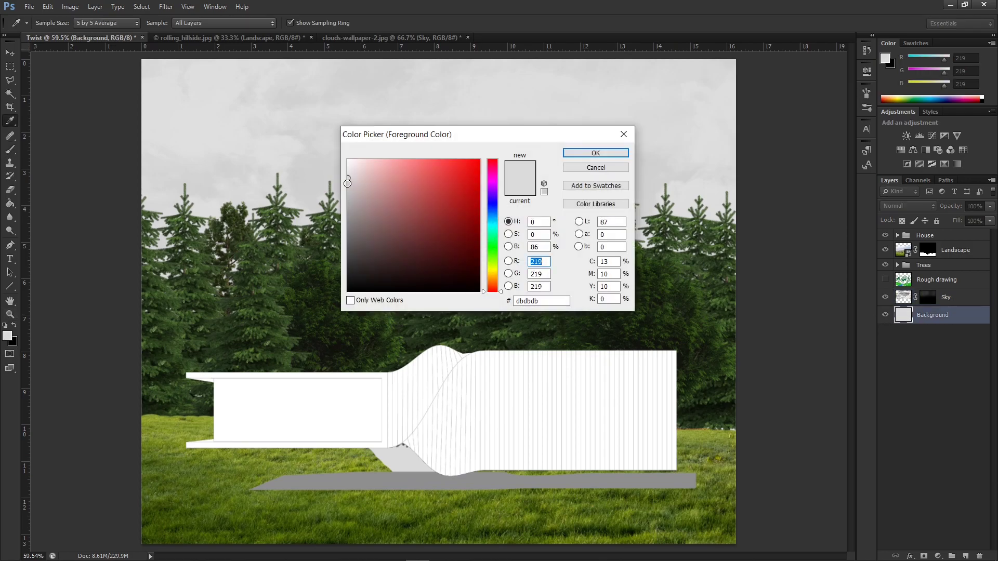
pyautogui.click(582, 154)
pyautogui.press('g')
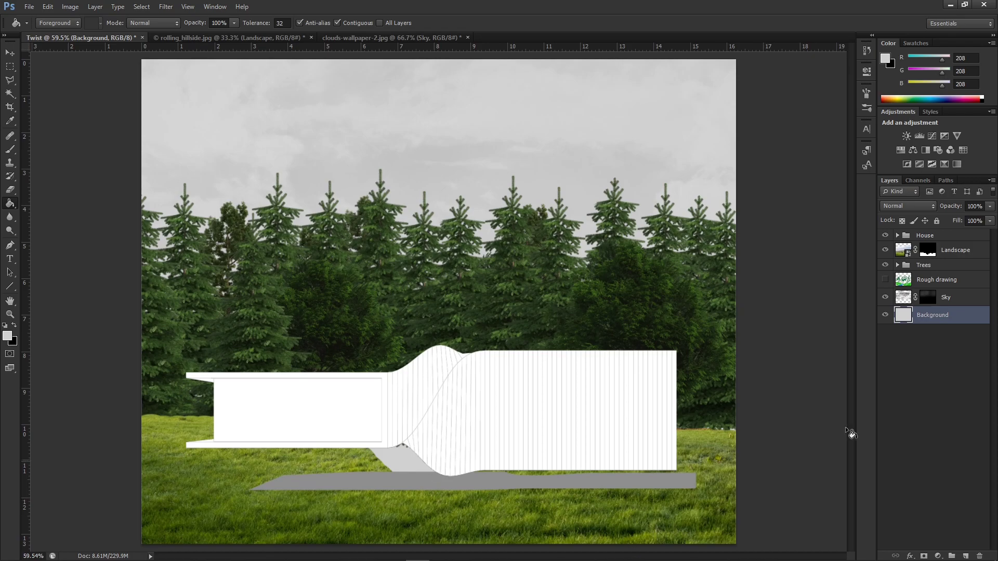
# Hide the Base and Lines layers in the House group and add a layer mask to the Shadows layer
pyautogui.click(897, 236)
pyautogui.click(910, 237)
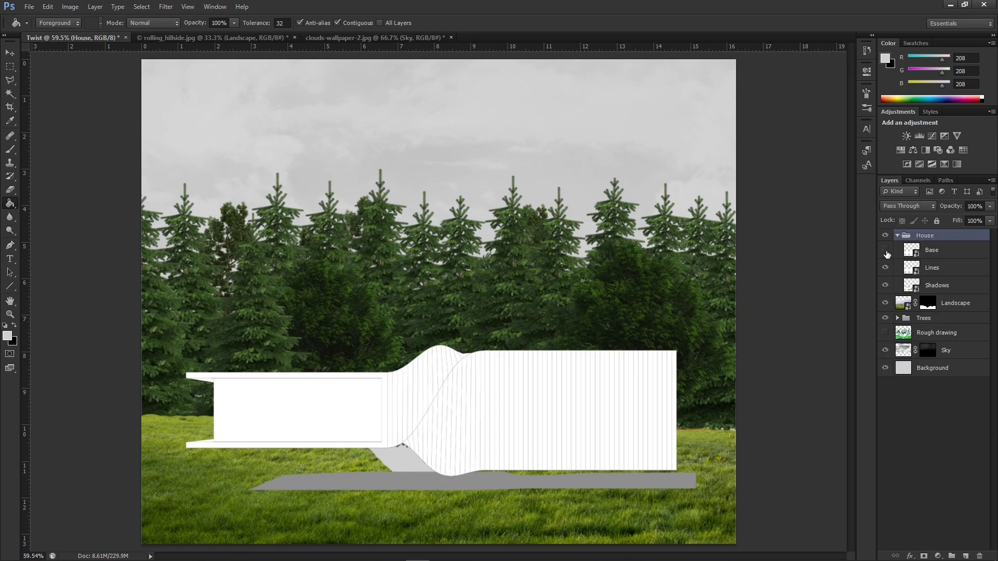
pyautogui.moveTo(885, 251); pyautogui.dragTo(885, 268)
pyautogui.moveTo(414, 500)
pyautogui.mouseDown()
pyautogui.moveTo(560, 438)
pyautogui.moveTo(509, 389)
pyautogui.moveTo(366, 363)
pyautogui.moveTo(312, 374)
pyautogui.mouseUp()
pyautogui.click(944, 286)
pyautogui.click(923, 556)
# Try to paint out the ground shadow on the Shadows layer mask with a small black brush
pyautogui.click(14, 326)
pyautogui.press('b')
pyautogui.press('[')
pyautogui.press('[')
pyautogui.press('[')
pyautogui.press('[')
pyautogui.press('[')
pyautogui.press('[')
pyautogui.press('[')
pyautogui.press('[')
pyautogui.press('[')
pyautogui.press('[')
pyautogui.press('[')
pyautogui.press('[')
pyautogui.press('[')
pyautogui.press('[')
pyautogui.press('[')
pyautogui.press('[')
pyautogui.press('[')
pyautogui.press('[')
pyautogui.press('[')
pyautogui.press('[')
pyautogui.moveTo(396, 441); pyautogui.dragTo(457, 440)
pyautogui.moveTo(377, 363); pyautogui.dragTo(393, 463)
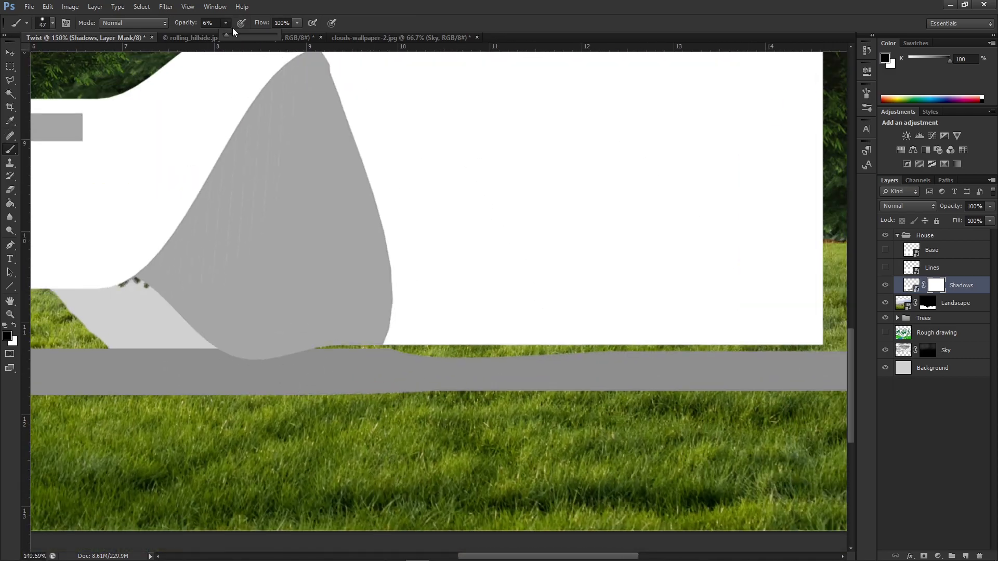
pyautogui.press('b')
pyautogui.moveTo(452, 360); pyautogui.dragTo(608, 359)
pyautogui.hotkey('ctrl', 'z')
# Trace a closed Pen path around the ground shadow strip, following the curved lower edge of the twist
pyautogui.press('p')
pyautogui.moveTo(380, 338); pyautogui.dragTo(398, 351)
pyautogui.click(271, 336)
pyautogui.click(626, 321)
pyautogui.hotkey('ctrl', 'z')
pyautogui.press('v')
pyautogui.moveTo(57, 337); pyautogui.dragTo(104, 338)
pyautogui.moveTo(104, 338)
pyautogui.mouseDown()
pyautogui.moveTo(216, 303)
pyautogui.moveTo(182, 309)
pyautogui.mouseUp()
pyautogui.press('p')
pyautogui.click(59, 46)
pyautogui.hotkey('ctrl', 'alt', 'z')
pyautogui.click(53, 23)
pyautogui.click(54, 45)
pyautogui.click(194, 266)
pyautogui.click(784, 276)
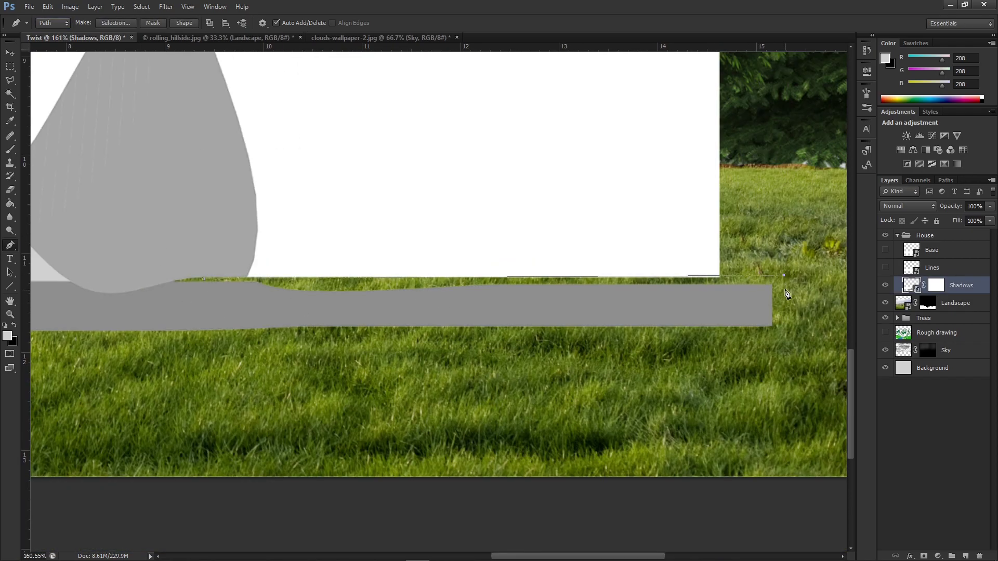
pyautogui.hotkey('ctrl', 'alt', 'z')
pyautogui.hotkey('ctrl', 'alt', 'z')
pyautogui.scroll(5, 219, 278)
pyautogui.click(194, 283)
pyautogui.scroll(-5, 196, 285)
pyautogui.click(737, 279)
pyautogui.scroll(-5, 737, 281)
pyautogui.scroll(8, 519, 465)
pyautogui.scroll(-6, 605, 448)
pyautogui.scroll(5, 464, 339)
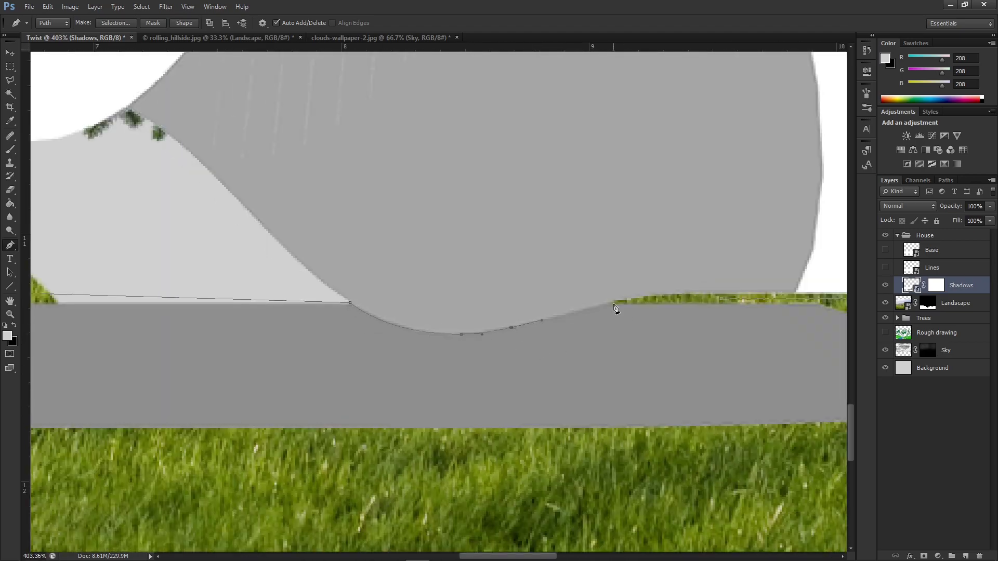
pyautogui.scroll(-5, 617, 304)
pyautogui.scroll(5, 546, 301)
pyautogui.scroll(-8, 472, 374)
# Convert the work path to a selection and fill it with black on the Shadows mask to hide the ground shadow
pyautogui.click(945, 180)
pyautogui.rightClick(904, 193)
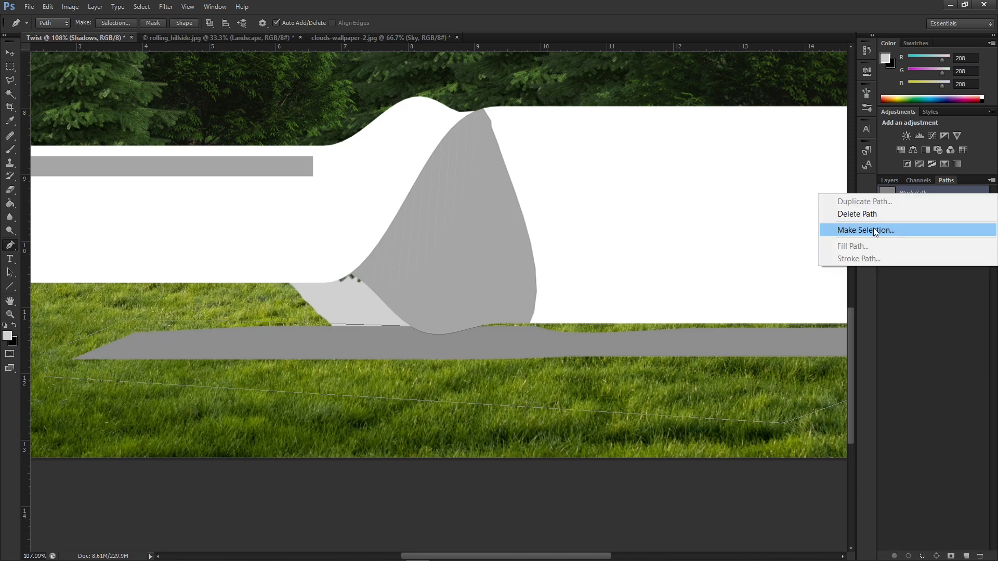
pyautogui.click(897, 232)
pyautogui.press('Return')
pyautogui.scroll(-2, 840, 284)
pyautogui.click(889, 181)
pyautogui.click(935, 285)
pyautogui.hotkey('alt', 'BackSpace')
pyautogui.scroll(-2, 388, 401)
pyautogui.scroll(5, 462, 463)
pyautogui.hotkey('ctrl', 'd')
# Show the Base and Lines layers and move the Shadows layer above Base in the House group
pyautogui.scroll(-5, 470, 447)
pyautogui.moveTo(885, 267); pyautogui.dragTo(884, 251)
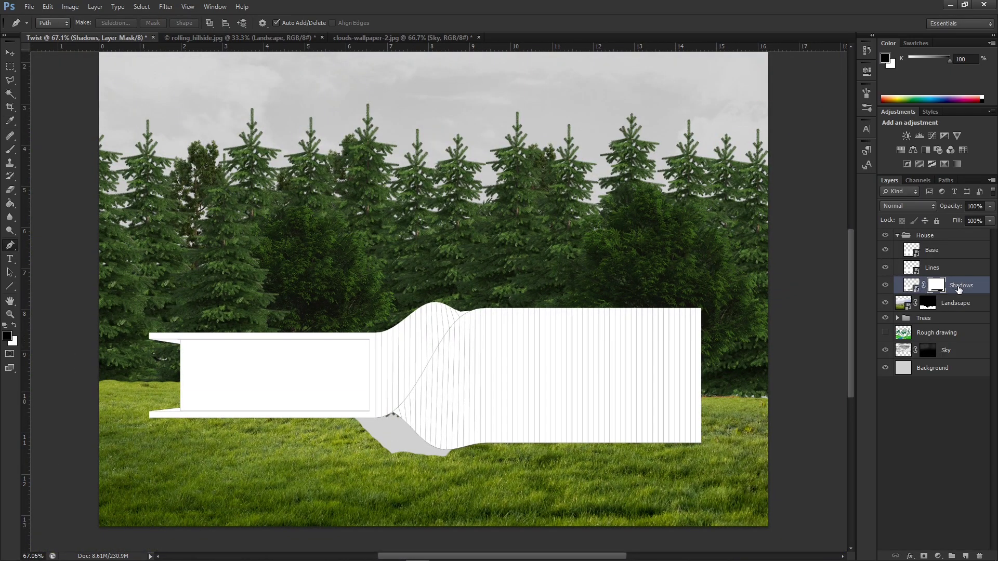
pyautogui.click(911, 286)
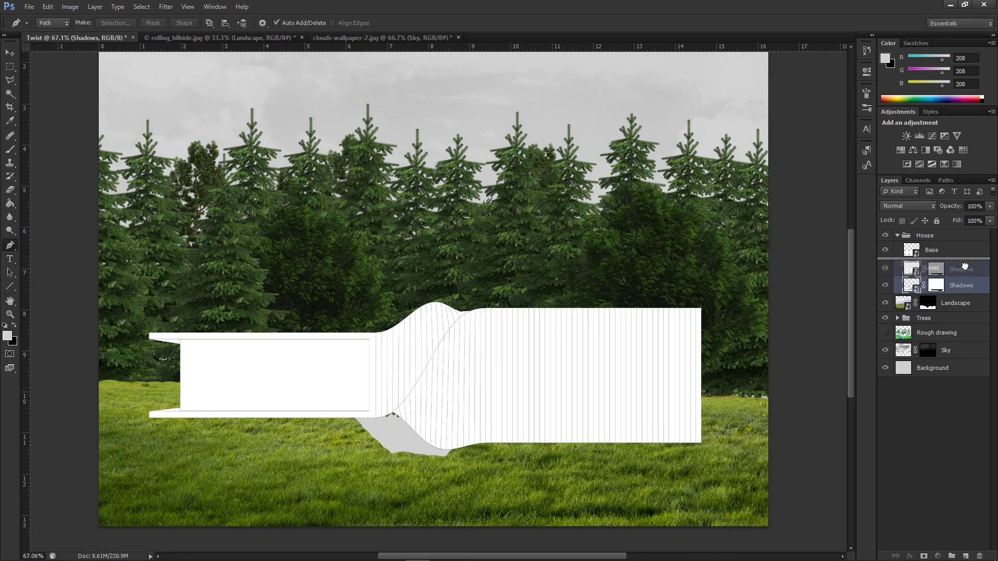
pyautogui.moveTo(962, 248); pyautogui.dragTo(961, 244)
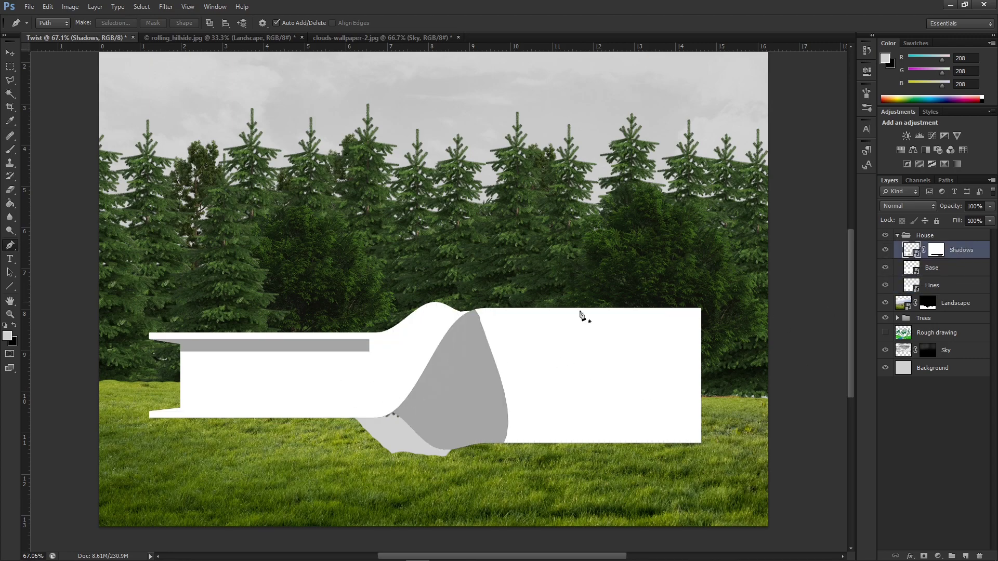
# In the browser, examine the Brusheezy results for Photoshop grass brushes and its free grass brush packs
pyautogui.click(171, 201)
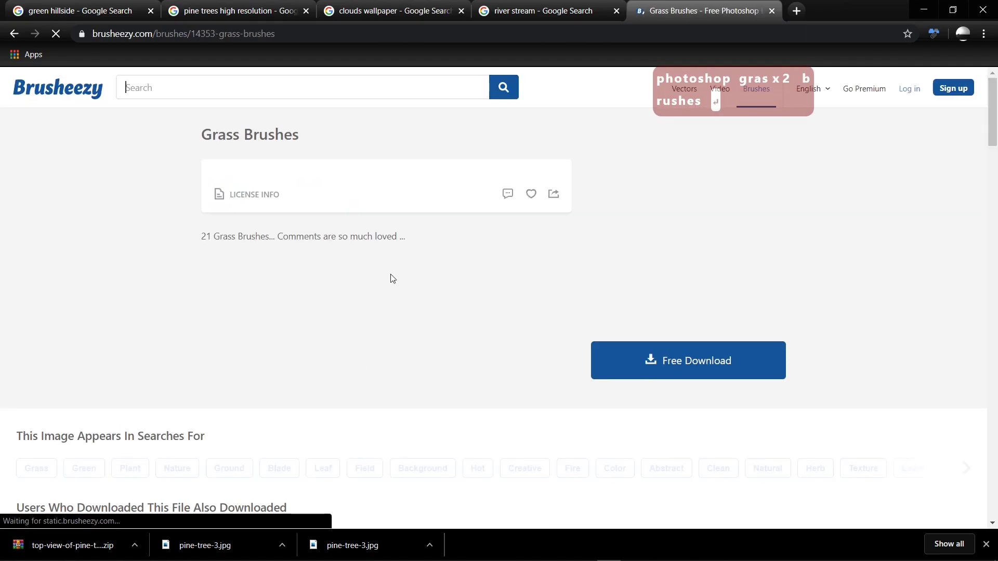
pyautogui.click(14, 33)
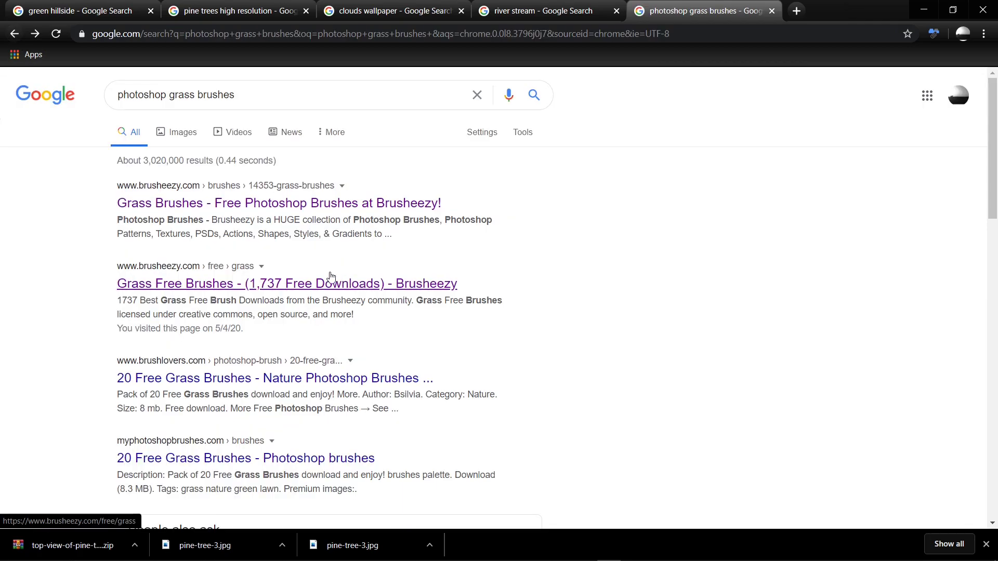
pyautogui.click(245, 363)
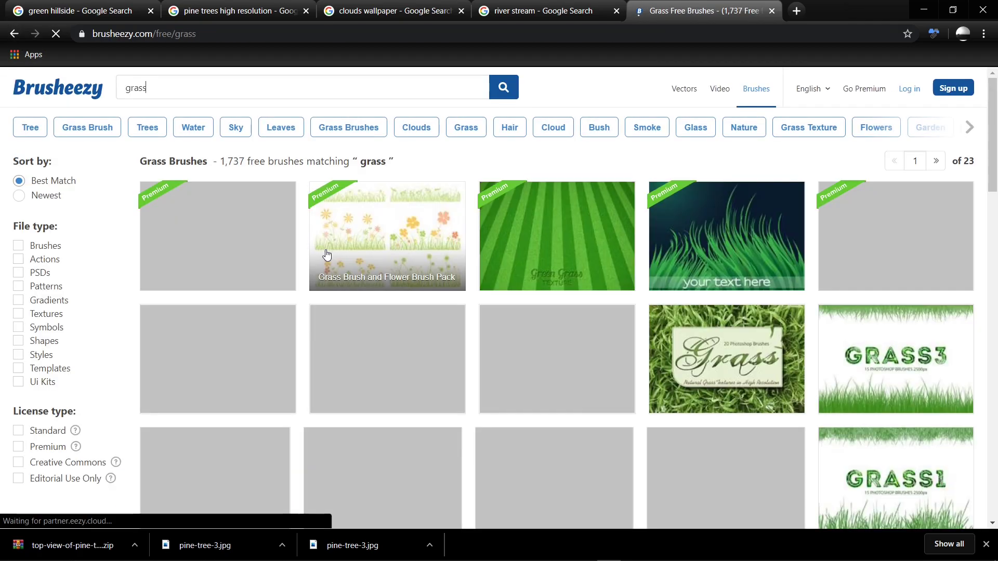
pyautogui.scroll(-5, 480, 388)
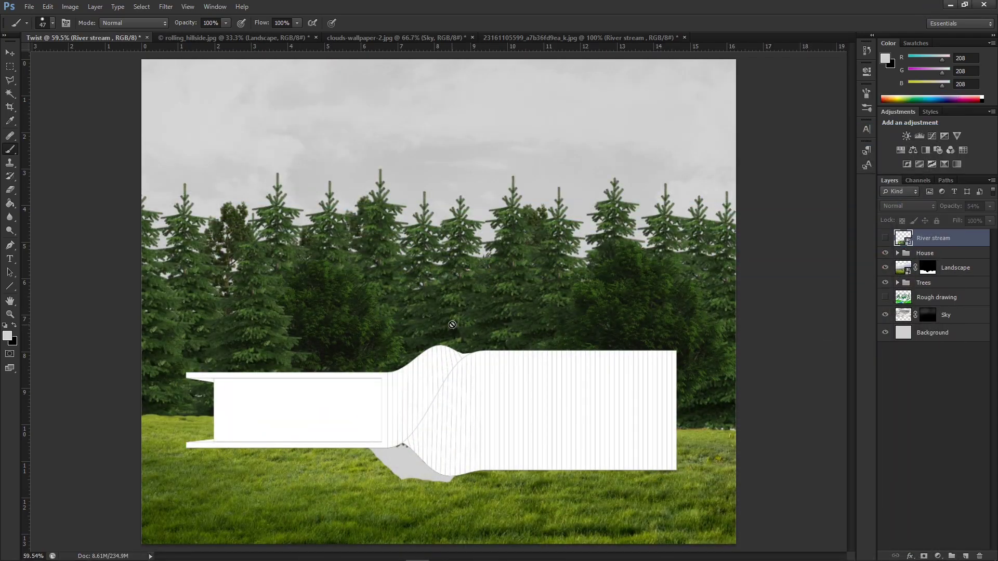
# Disable the layer mask of the Landscape layer
pyautogui.scroll(-1, 452, 325)
pyautogui.click(928, 268)
pyautogui.scroll(2, 365, 447)
pyautogui.scroll(-2, 364, 364)
pyautogui.rightClick(928, 267)
pyautogui.click(914, 276)
pyautogui.scroll(-2, 415, 363)
# Reposition the Landscape photo behind the house and rotate it slightly counterclockwise
pyautogui.press('v')
pyautogui.moveTo(478, 301)
pyautogui.mouseDown()
pyautogui.moveTo(482, 276)
pyautogui.moveTo(482, 309)
pyautogui.mouseUp()
pyautogui.hotkey('ctrl', 't')
pyautogui.moveTo(783, 150); pyautogui.dragTo(803, 127)
pyautogui.moveTo(683, 250); pyautogui.dragTo(678, 251)
pyautogui.moveTo(661, 287)
pyautogui.mouseDown()
pyautogui.moveTo(684, 279)
pyautogui.moveTo(657, 288)
pyautogui.mouseUp()
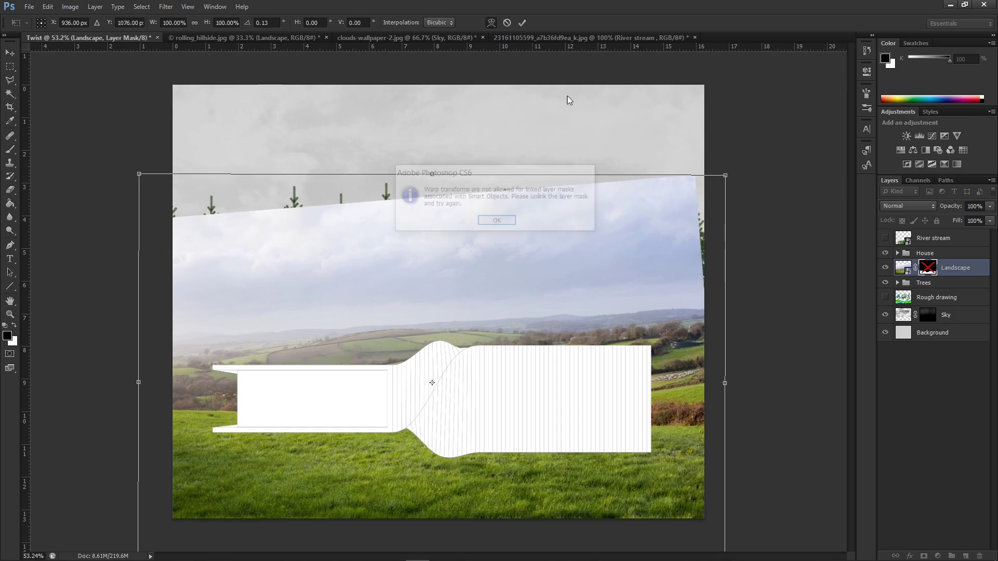
pyautogui.scroll(-2, 441, 302)
pyautogui.moveTo(234, 500); pyautogui.dragTo(232, 499)
pyautogui.press('Return')
# Try to warp the Landscape layer
pyautogui.hotkey('ctrl', 't')
pyautogui.click(491, 22)
pyautogui.click(501, 223)
pyautogui.scroll(4, 535, 365)
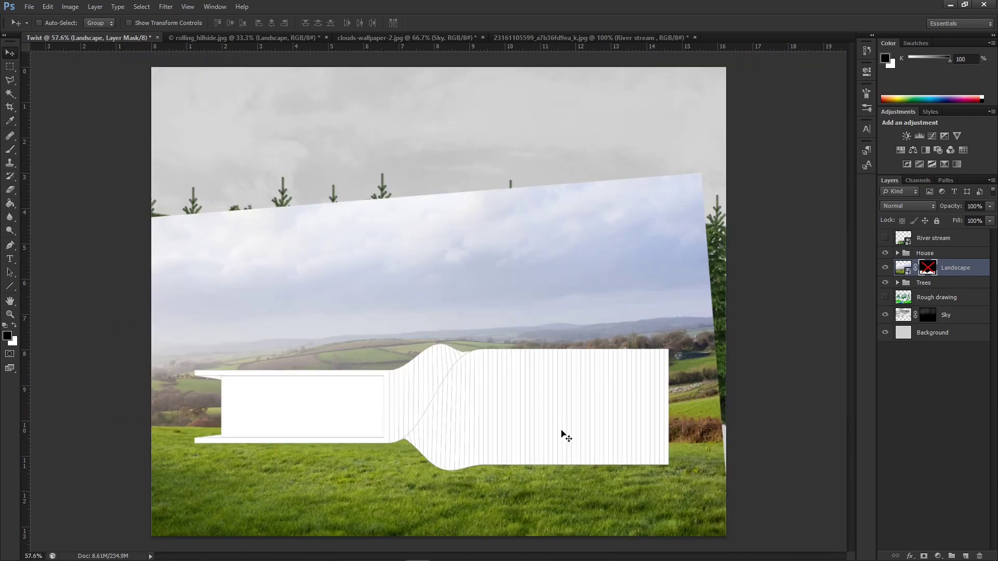
# Re-enable the Landscape layer mask
pyautogui.scroll(-1, 642, 270)
pyautogui.rightClick(931, 269)
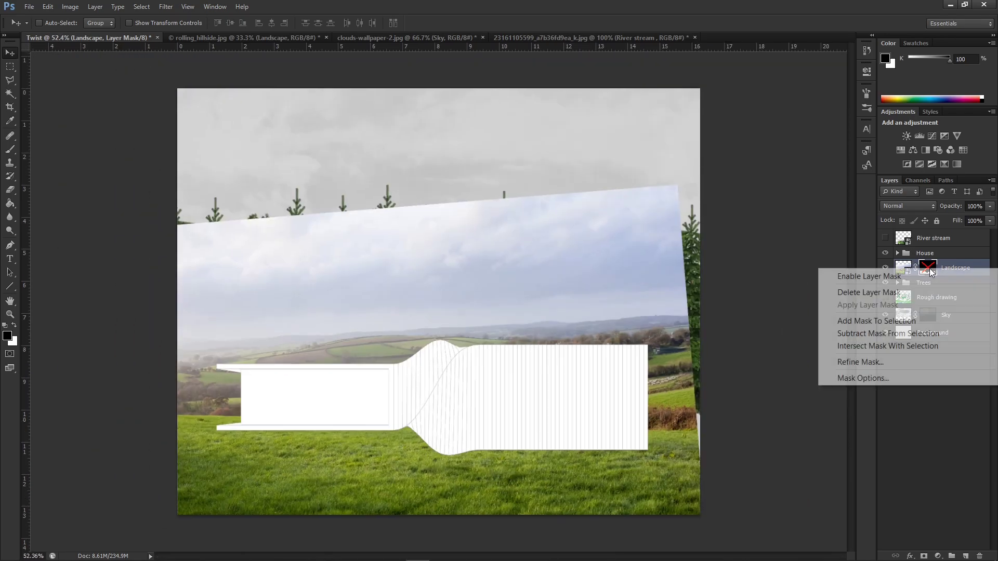
pyautogui.click(883, 275)
pyautogui.scroll(1, 439, 301)
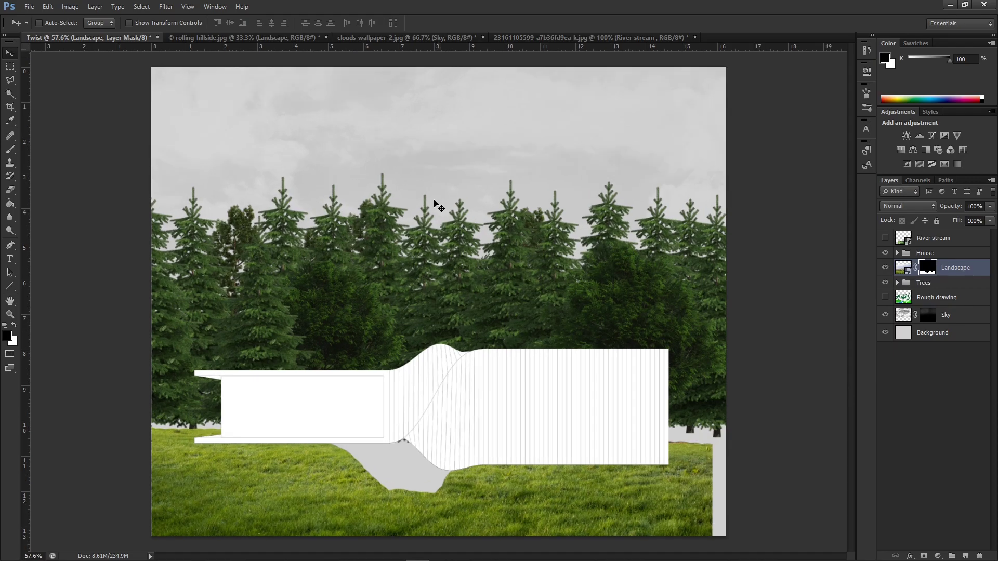
# Load the 20 Grass Brushes file from the 20 Grass Silhouette PS Brushes.abr vol.7 folder and choose a grass brush tip
pyautogui.press('b')
pyautogui.rightClick(446, 194)
pyautogui.click(689, 188)
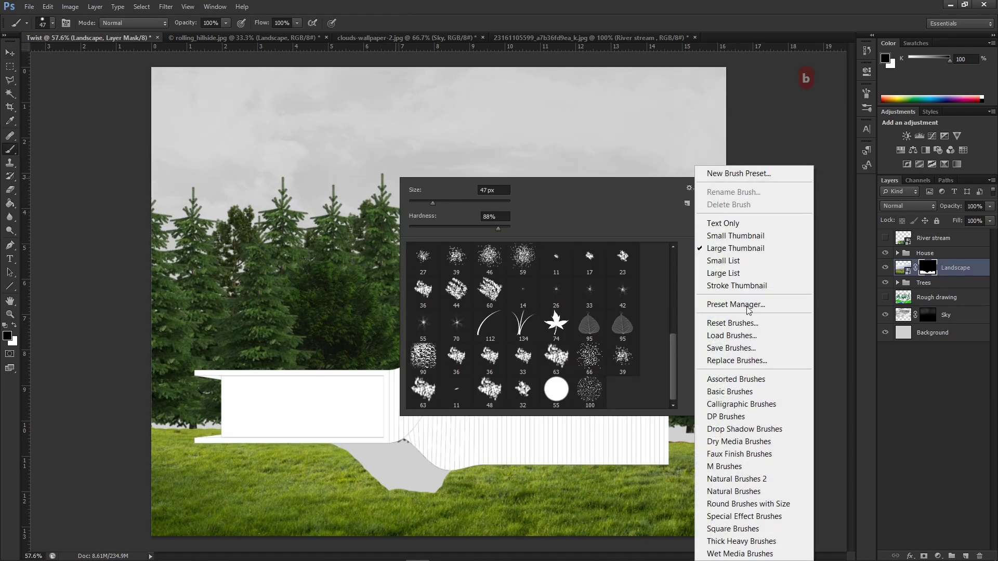
pyautogui.click(730, 336)
pyautogui.doubleClick(415, 117)
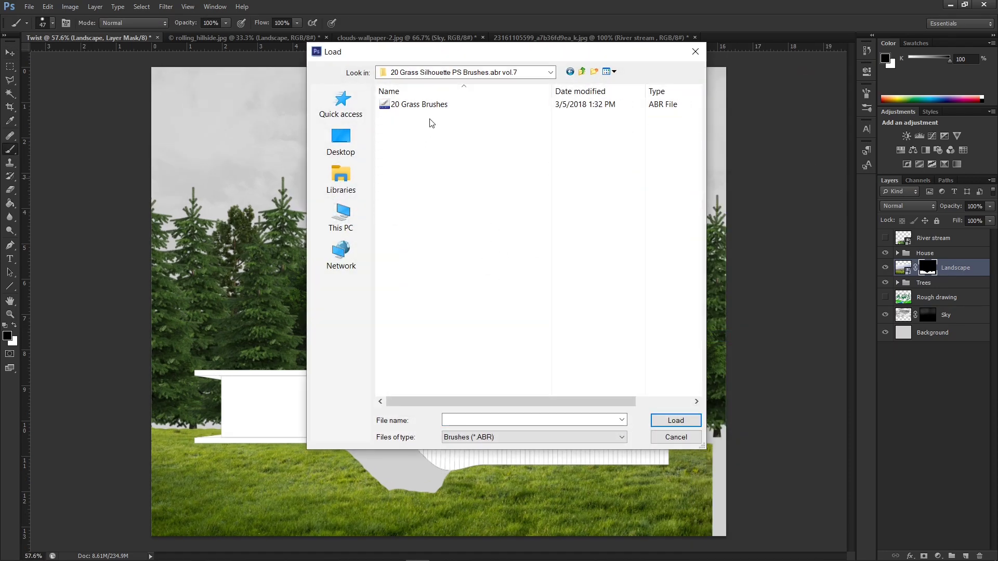
pyautogui.click(420, 105)
pyautogui.click(660, 420)
pyautogui.scroll(-3, 603, 362)
pyautogui.doubleClick(629, 366)
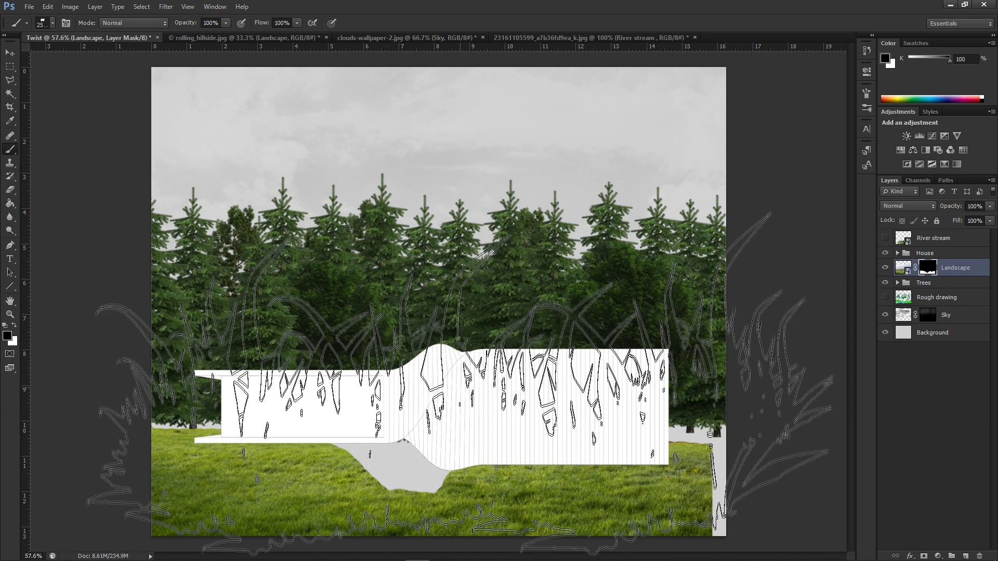
# Reduce the grass brush size to 35 px and make white the foreground colour for painting on the Landscape mask
pyautogui.press('[')
pyautogui.press('[')
pyautogui.press('[')
pyautogui.press('[')
pyautogui.press('[')
pyautogui.press('[')
pyautogui.press('[')
pyautogui.press('[')
pyautogui.press('[')
pyautogui.press('[')
pyautogui.press('[')
pyautogui.press('[')
pyautogui.press('[')
pyautogui.press('[')
pyautogui.press('[')
pyautogui.press('[')
pyautogui.press('[')
pyautogui.press('[')
pyautogui.press('[')
pyautogui.press('[')
pyautogui.press('[')
pyautogui.press('[')
pyautogui.press('[')
pyautogui.press('[')
pyautogui.press('[')
pyautogui.press('[')
pyautogui.press('[')
pyautogui.scroll(-3, 380, 521)
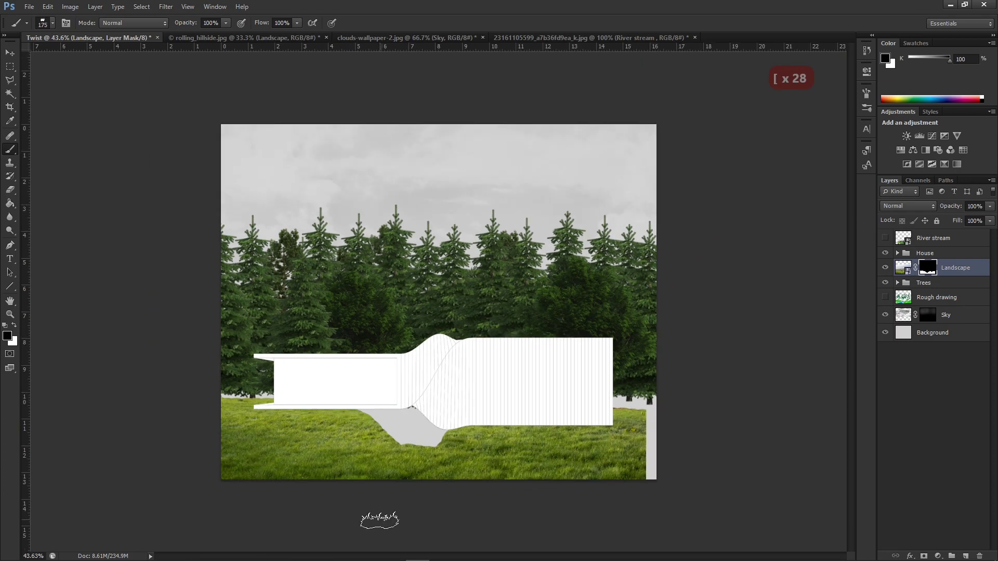
pyautogui.scroll(3, 488, 395)
pyautogui.scroll(12, 165, 432)
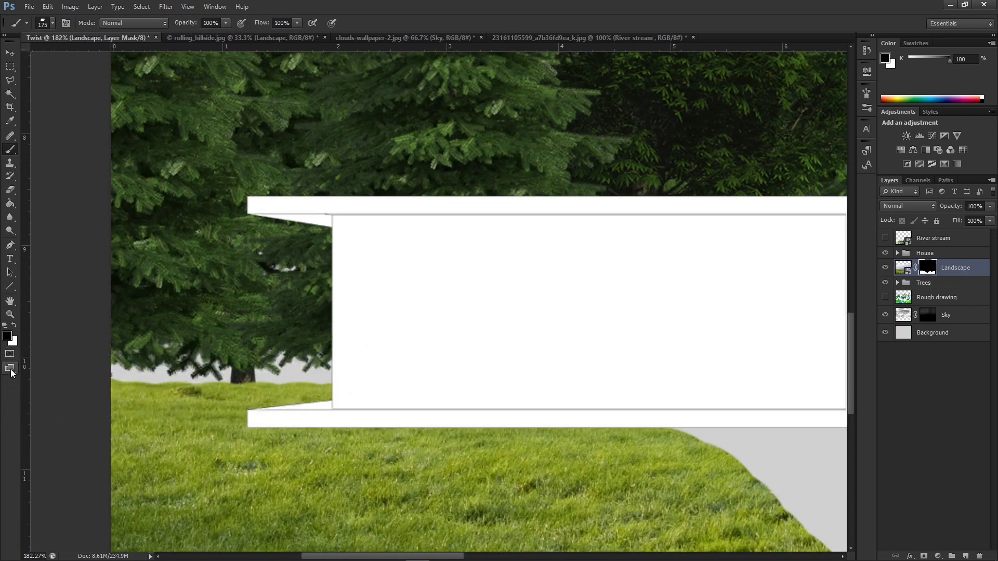
pyautogui.click(14, 325)
pyautogui.press('[')
pyautogui.press('[')
pyautogui.press('[')
pyautogui.press('[')
pyautogui.press('[')
pyautogui.press('[')
pyautogui.scroll(8, 148, 387)
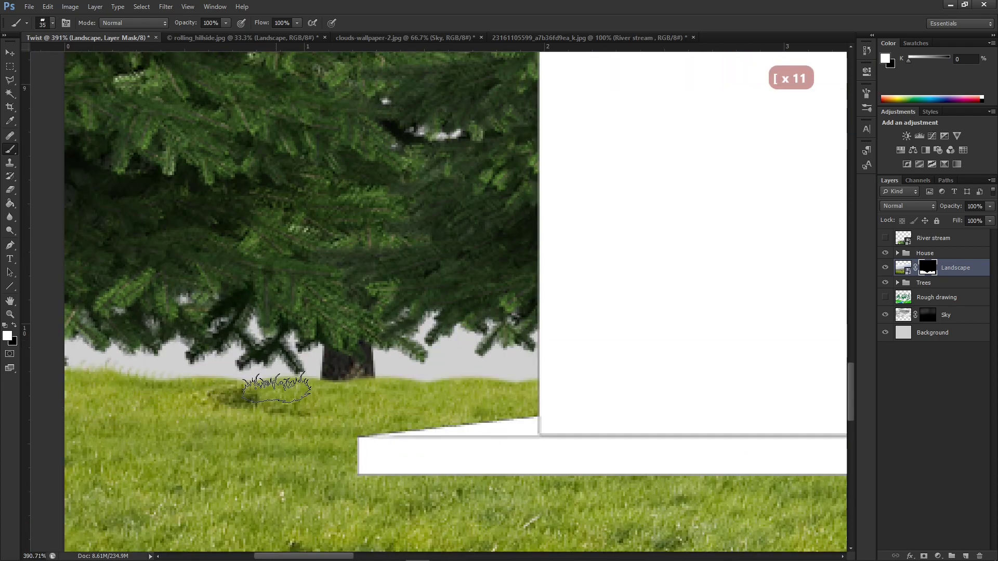
# Undo the trial grass strokes along the lawn's left edge on the Landscape mask
pyautogui.scroll(-4, 225, 375)
pyautogui.scroll(3, 172, 372)
pyautogui.hotkey('ctrl', 'z')
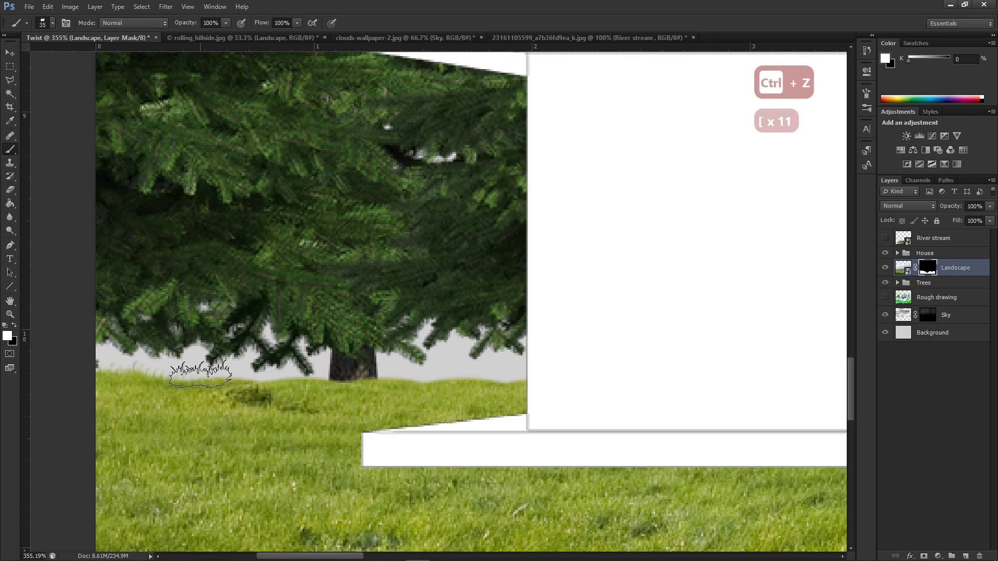
pyautogui.hotkey('ctrl', 'alt', 'z')
pyautogui.hotkey('ctrl', 'alt', 'z')
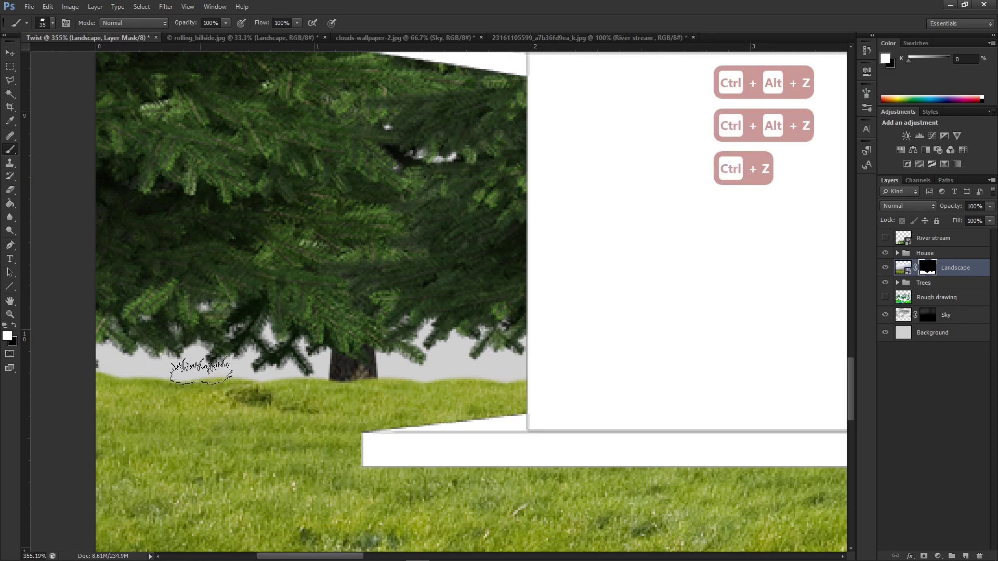
# Set the grass brush's spacing to 65% and enable Shape Dynamics and Scattering, with scatter at 61%
pyautogui.click(863, 97)
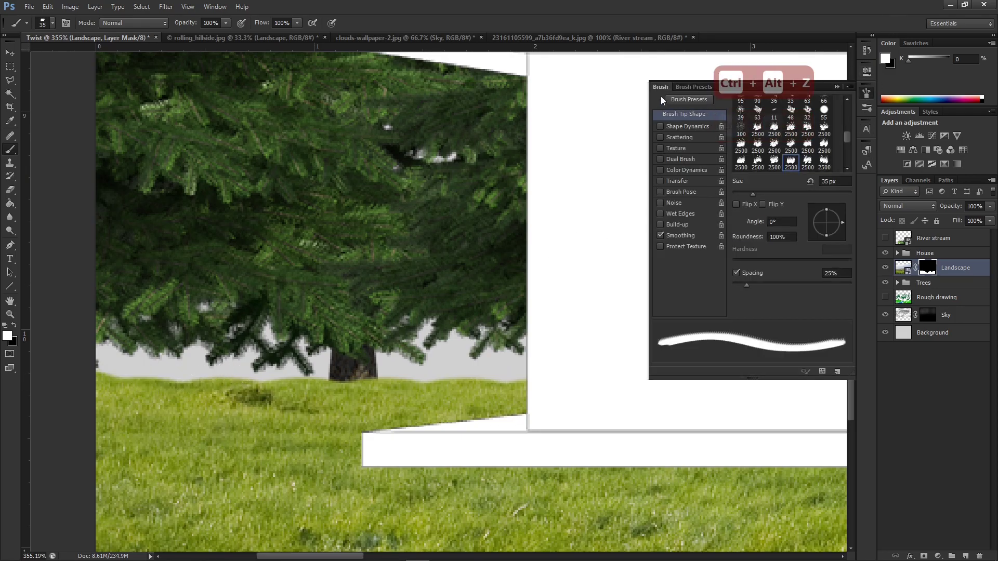
pyautogui.moveTo(752, 285); pyautogui.dragTo(770, 285)
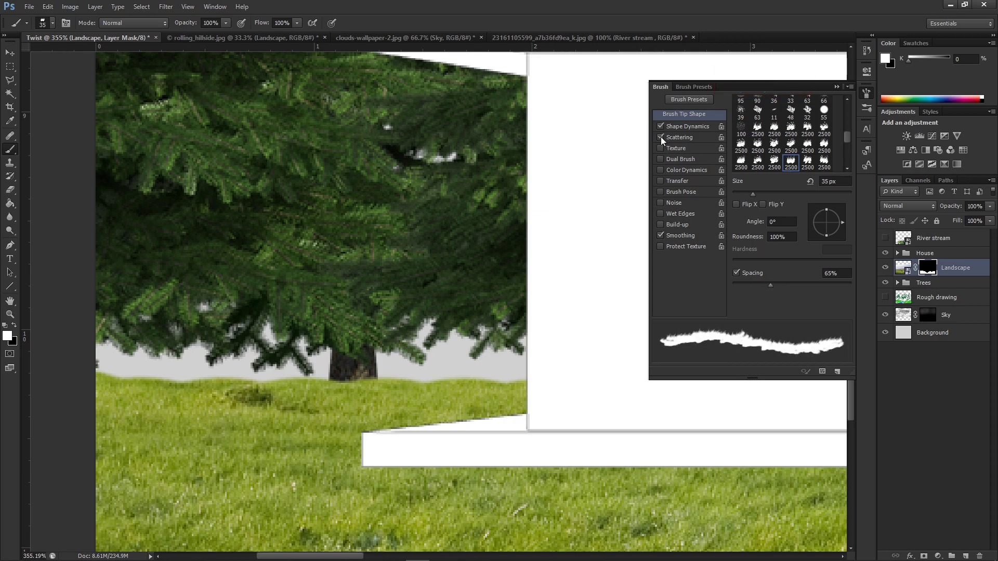
pyautogui.click(699, 137)
pyautogui.moveTo(751, 109); pyautogui.dragTo(741, 109)
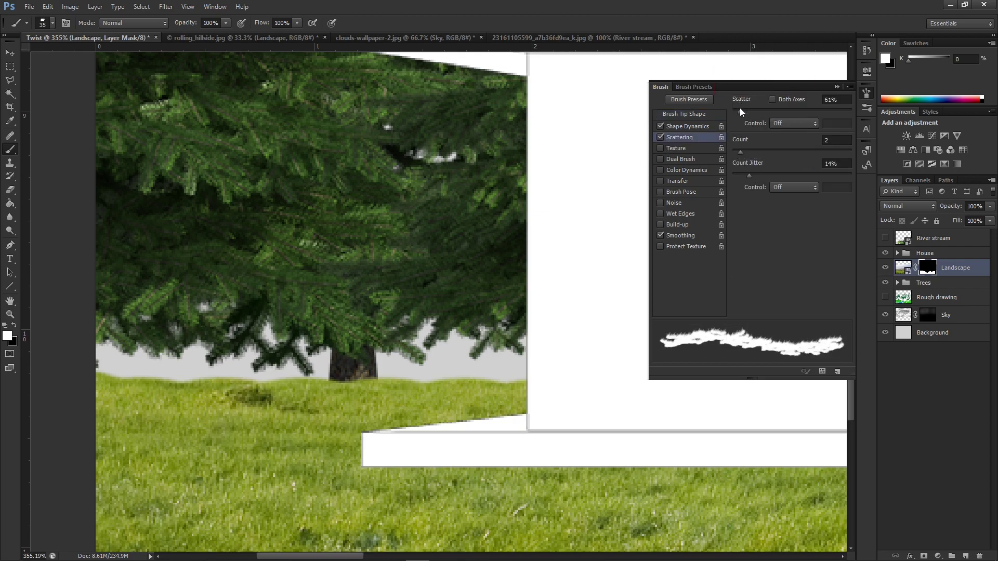
pyautogui.click(689, 127)
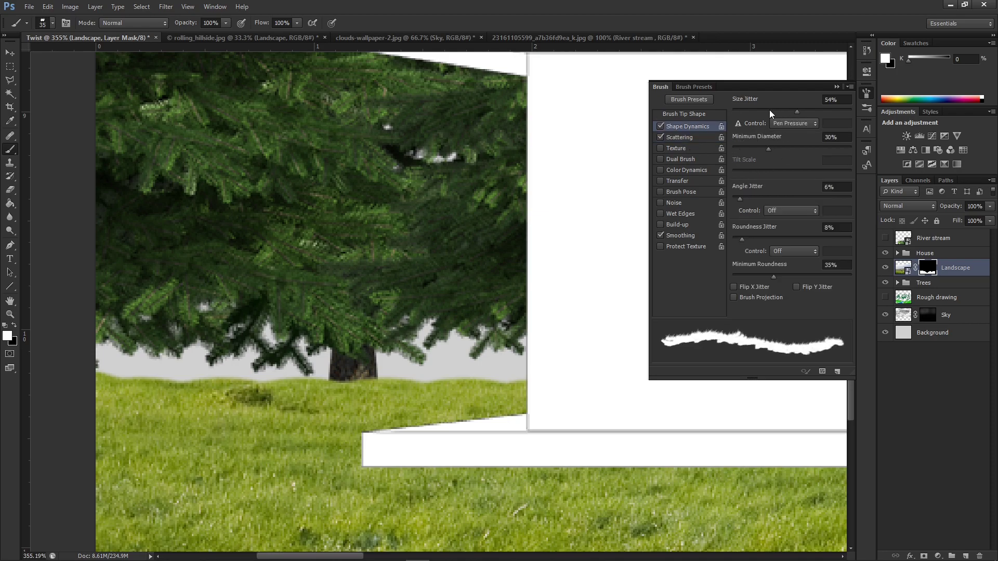
pyautogui.click(836, 86)
# Paint grass tips on the Landscape mask along the lawn's far edge beneath the trees beside the building's left end
pyautogui.moveTo(229, 384); pyautogui.dragTo(499, 378)
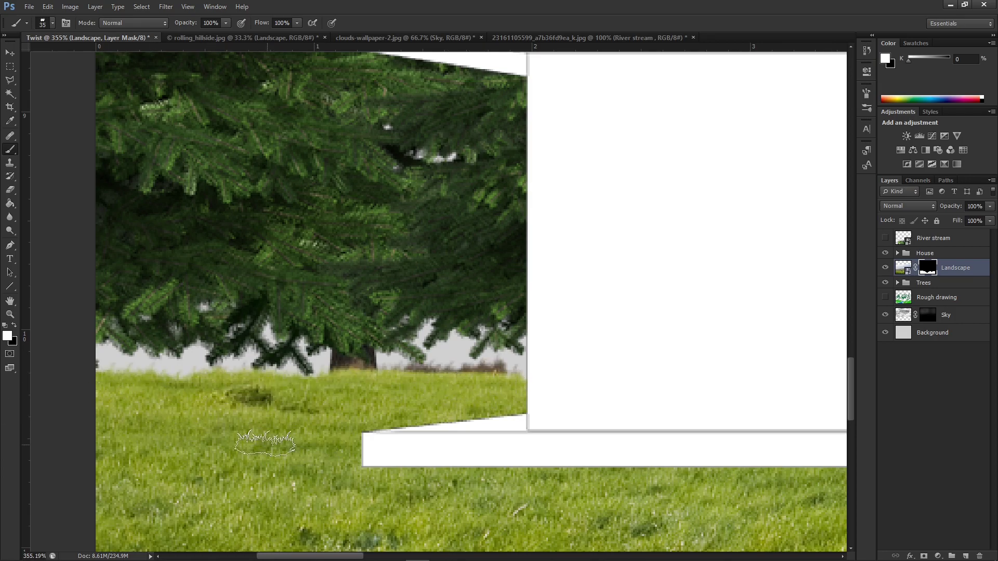
pyautogui.scroll(-10, 277, 466)
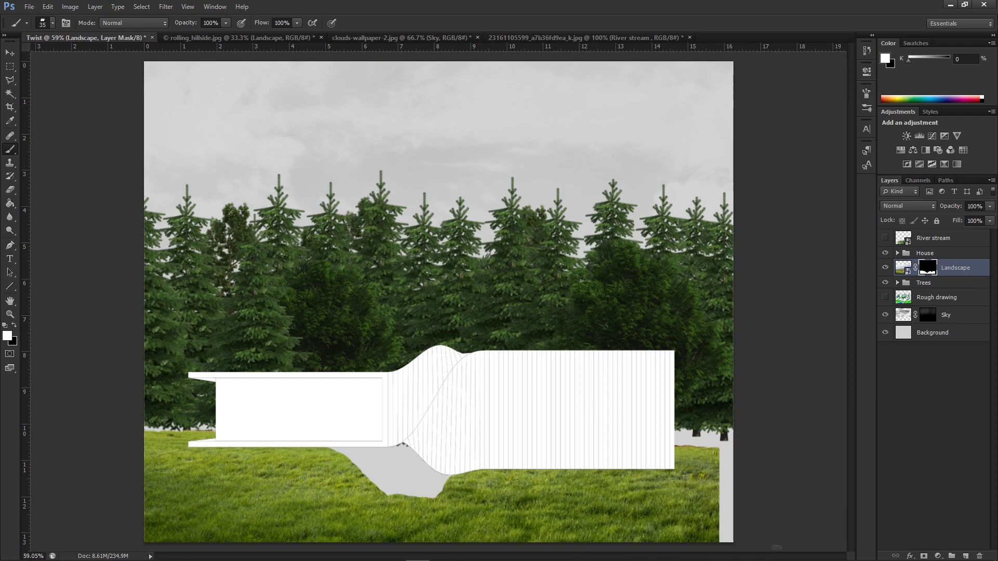
pyautogui.scroll(1, 739, 533)
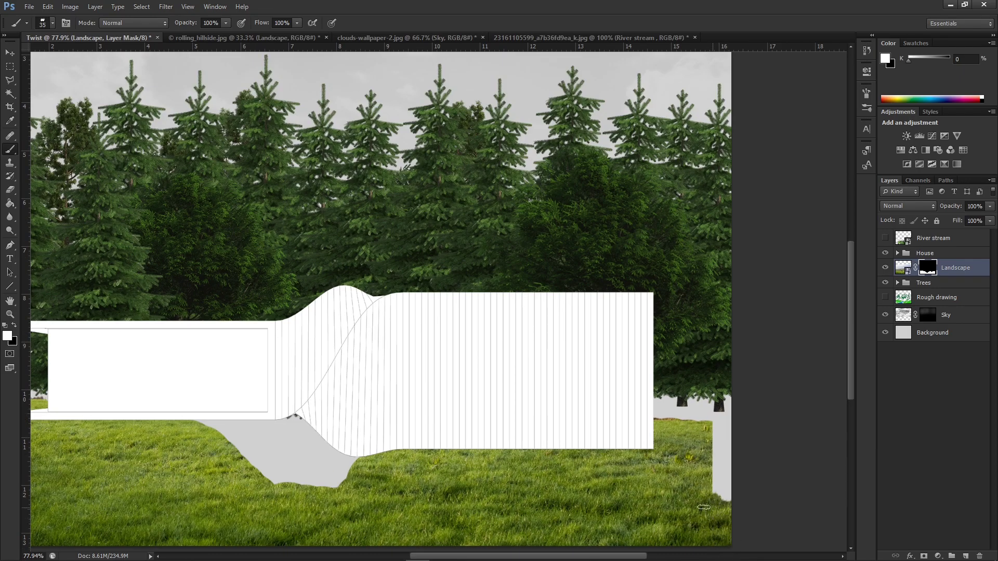
# Enlarge the grass brush to 60 px and paint the lawn edge back in beside the building's right end
pyautogui.scroll(11, 722, 435)
pyautogui.press(']')
pyautogui.press(']')
pyautogui.press(']')
pyautogui.press(']')
pyautogui.moveTo(538, 397)
pyautogui.mouseDown()
pyautogui.moveTo(723, 379)
pyautogui.moveTo(532, 377)
pyautogui.mouseUp()
pyautogui.scroll(-13, 727, 461)
pyautogui.scroll(2, 699, 463)
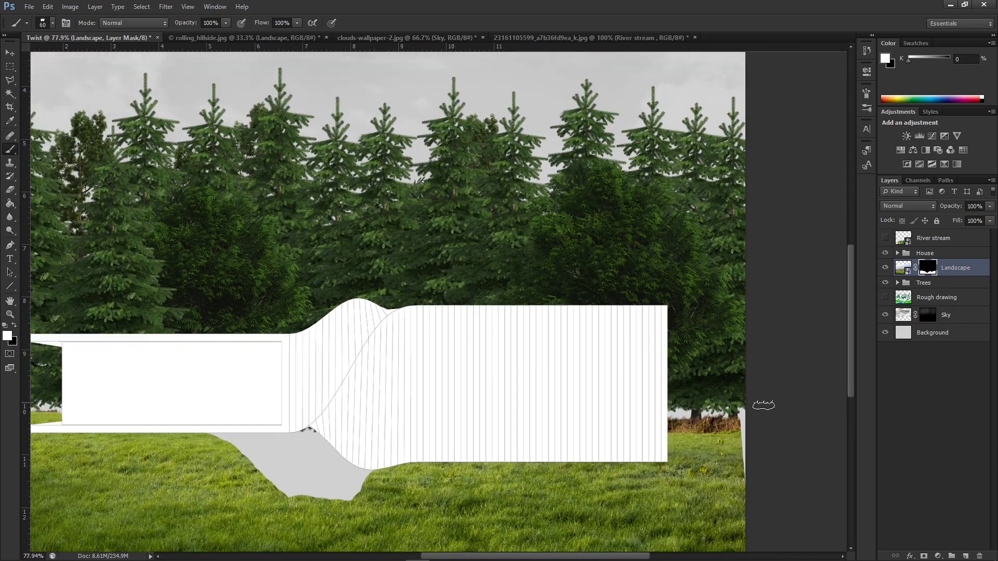
# Paint black on the Landscape mask to trim the lawn's far edge right of the building with grass-shaped tips
pyautogui.moveTo(684, 409); pyautogui.dragTo(709, 398)
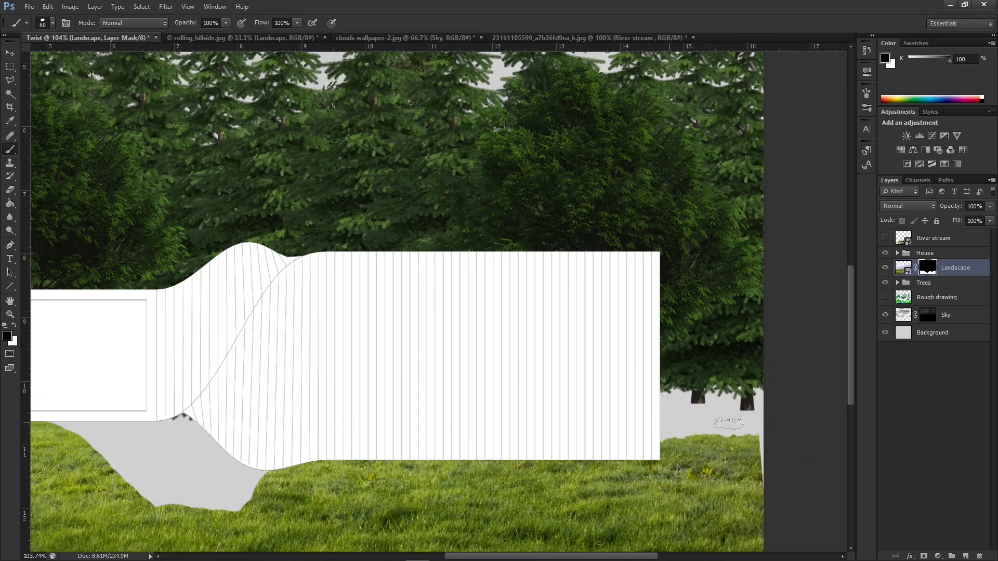
pyautogui.scroll(-3, 668, 423)
pyautogui.scroll(1, 806, 410)
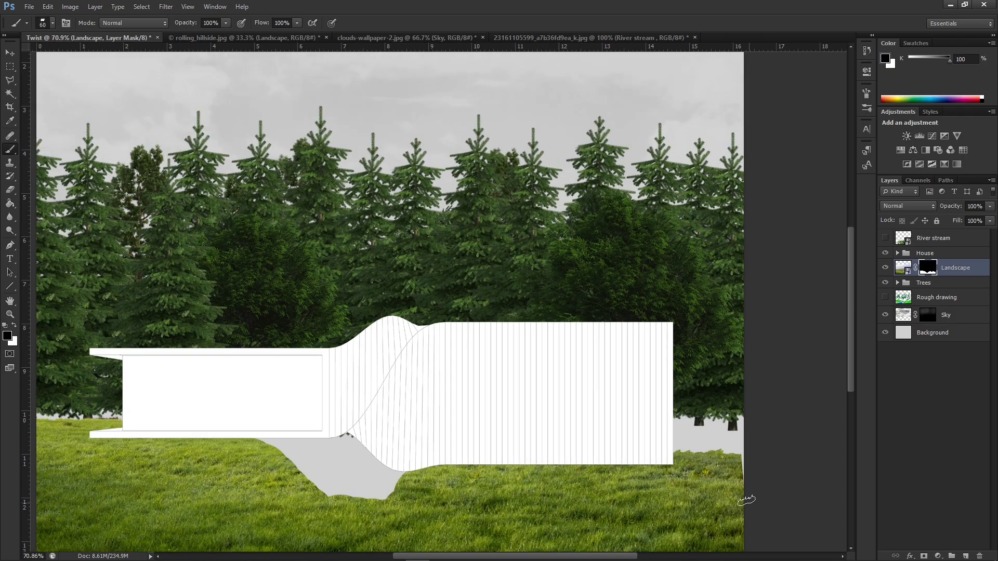
# Shift the landscape slightly right with its layer mask disabled to cover the canvas edge, and re-enable the mask
pyautogui.rightClick(928, 267)
pyautogui.click(934, 283)
pyautogui.press('v')
pyautogui.moveTo(414, 310); pyautogui.dragTo(423, 309)
pyautogui.rightClick(930, 261)
pyautogui.click(934, 268)
pyautogui.scroll(3, 727, 473)
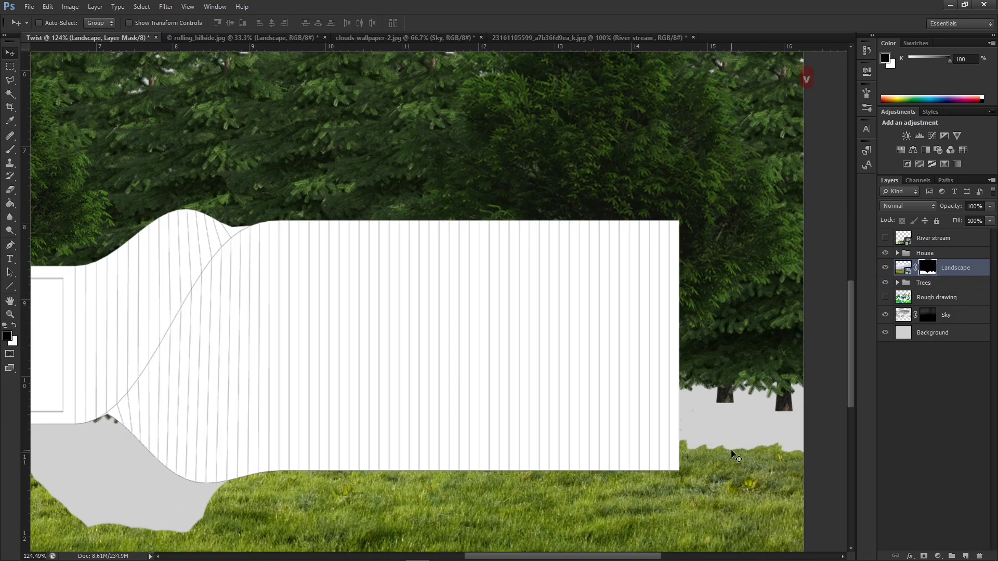
# Paint grass in white with a 45 px brush on the Landscape mask along the left block's base up to the twist
pyautogui.press('b')
pyautogui.scroll(2, 722, 451)
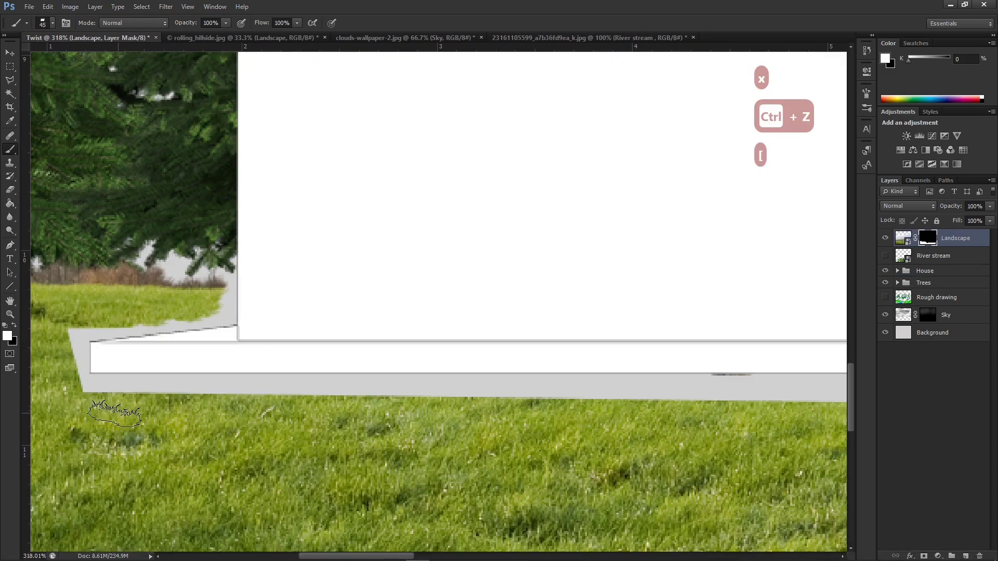
pyautogui.moveTo(117, 385)
pyautogui.mouseDown()
pyautogui.moveTo(545, 384)
pyautogui.moveTo(374, 395)
pyautogui.moveTo(698, 397)
pyautogui.moveTo(366, 394)
pyautogui.moveTo(338, 384)
pyautogui.moveTo(747, 383)
pyautogui.mouseUp()
pyautogui.scroll(-3, 515, 399)
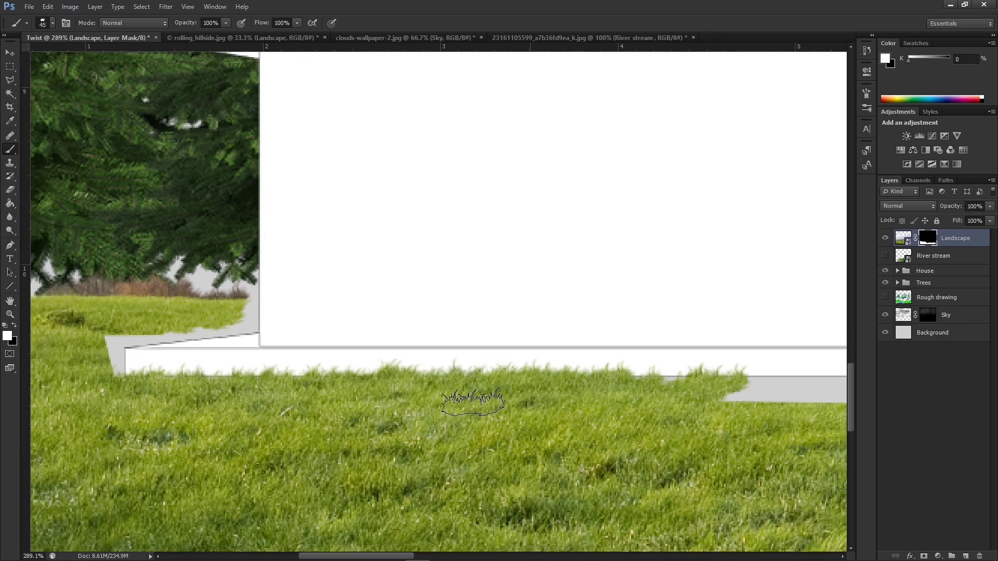
pyautogui.scroll(2, 296, 394)
pyautogui.moveTo(296, 394)
pyautogui.mouseDown()
pyautogui.moveTo(196, 390)
pyautogui.moveTo(309, 406)
pyautogui.moveTo(152, 403)
pyautogui.moveTo(137, 386)
pyautogui.moveTo(173, 402)
pyautogui.moveTo(133, 374)
pyautogui.mouseUp()
pyautogui.scroll(-6, 172, 395)
pyautogui.scroll(6, 549, 436)
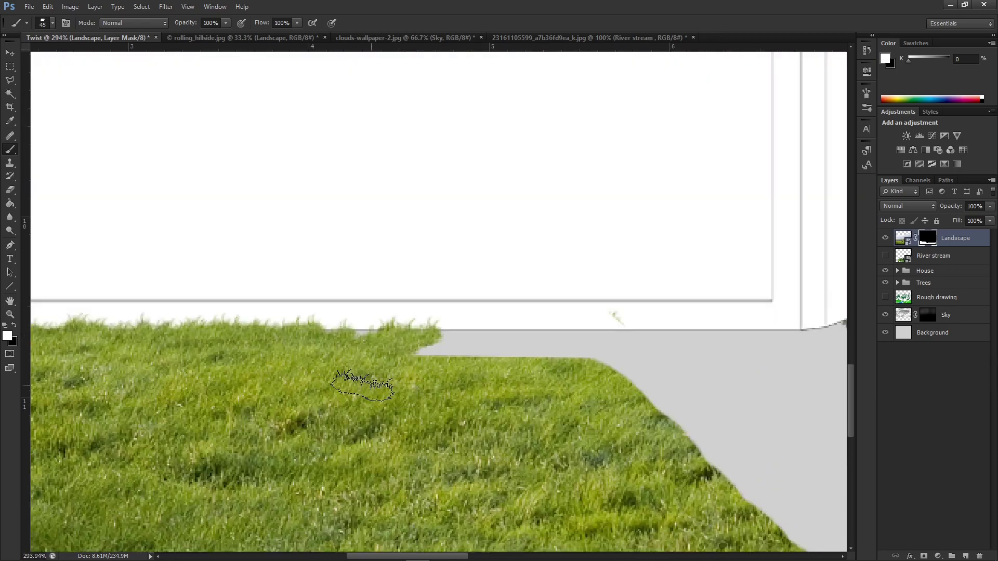
pyautogui.moveTo(298, 353)
pyautogui.mouseDown()
pyautogui.moveTo(457, 346)
pyautogui.moveTo(648, 356)
pyautogui.moveTo(409, 341)
pyautogui.moveTo(794, 349)
pyautogui.moveTo(614, 356)
pyautogui.moveTo(644, 357)
pyautogui.mouseUp()
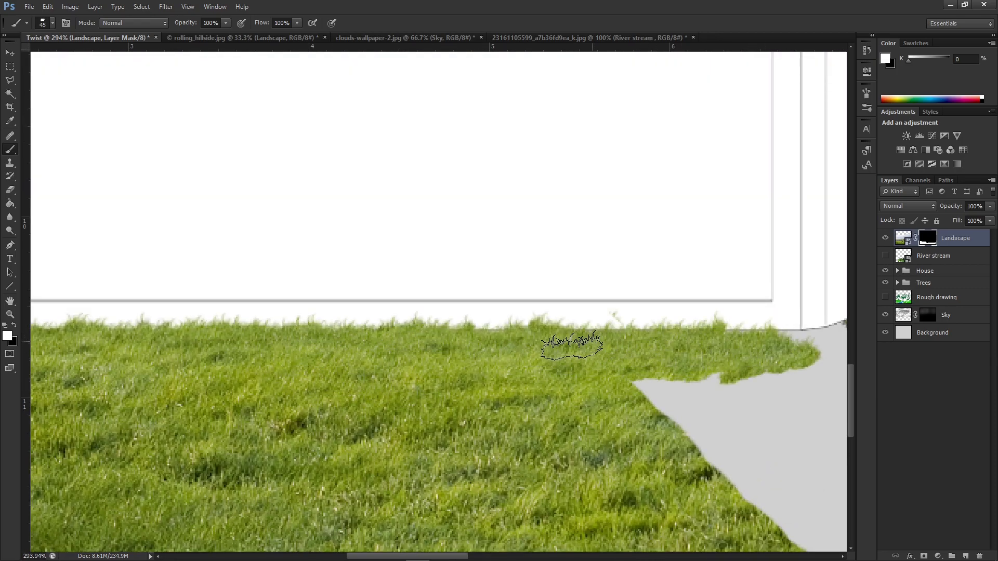
# Paint grass with a 50 px brush over the grey strip along the base of the striped right block
pyautogui.scroll(-2, 456, 353)
pyautogui.scroll(-3, 456, 353)
pyautogui.scroll(3, 547, 382)
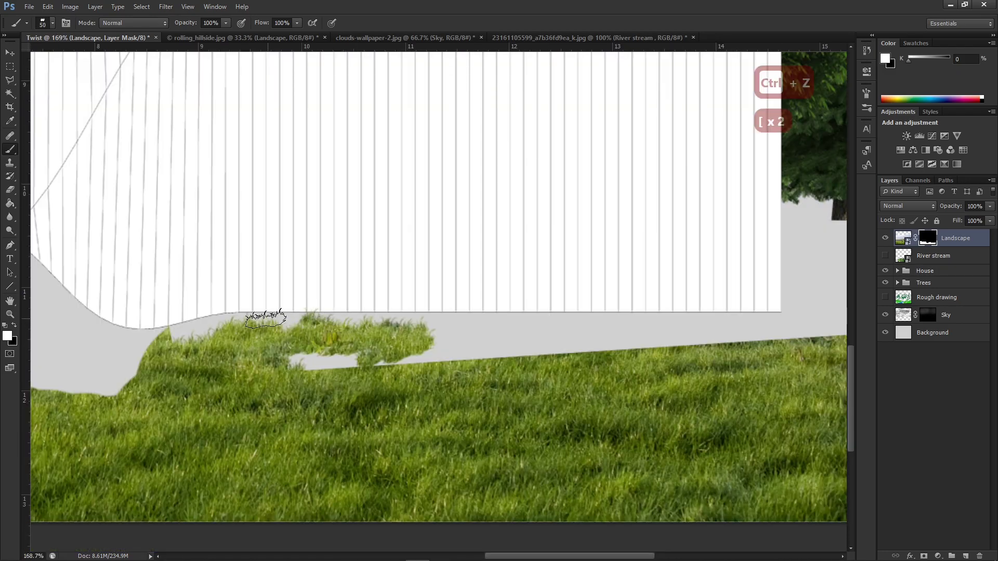
pyautogui.moveTo(265, 318); pyautogui.dragTo(402, 319)
pyautogui.moveTo(220, 320)
pyautogui.mouseDown()
pyautogui.moveTo(495, 320)
pyautogui.moveTo(838, 305)
pyautogui.moveTo(585, 354)
pyautogui.moveTo(575, 348)
pyautogui.moveTo(613, 341)
pyautogui.moveTo(600, 329)
pyautogui.moveTo(392, 351)
pyautogui.moveTo(427, 369)
pyautogui.mouseUp()
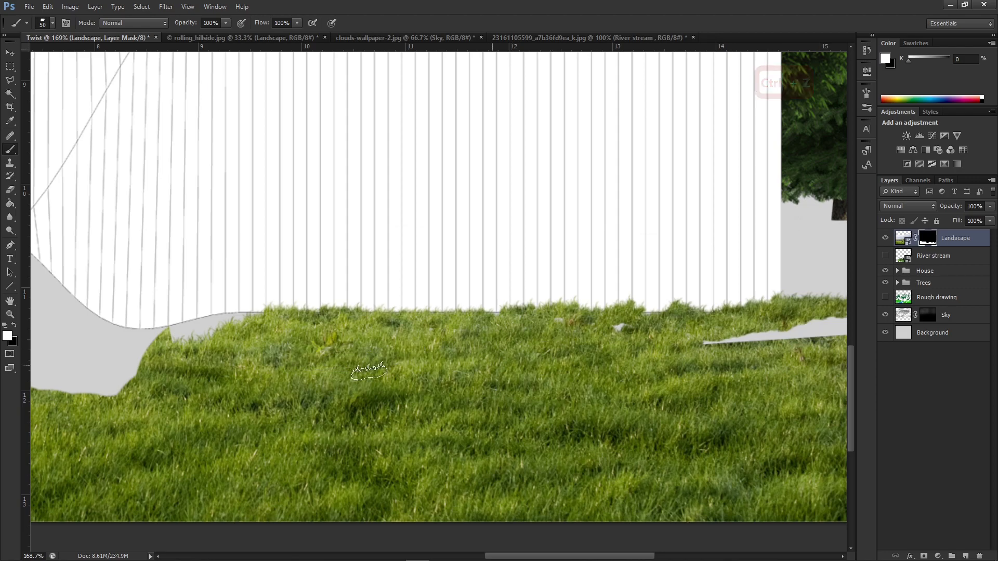
# Fill the remaining grey patches along the right block's base with overlapping grass strokes up to its far corner
pyautogui.scroll(-3, 446, 377)
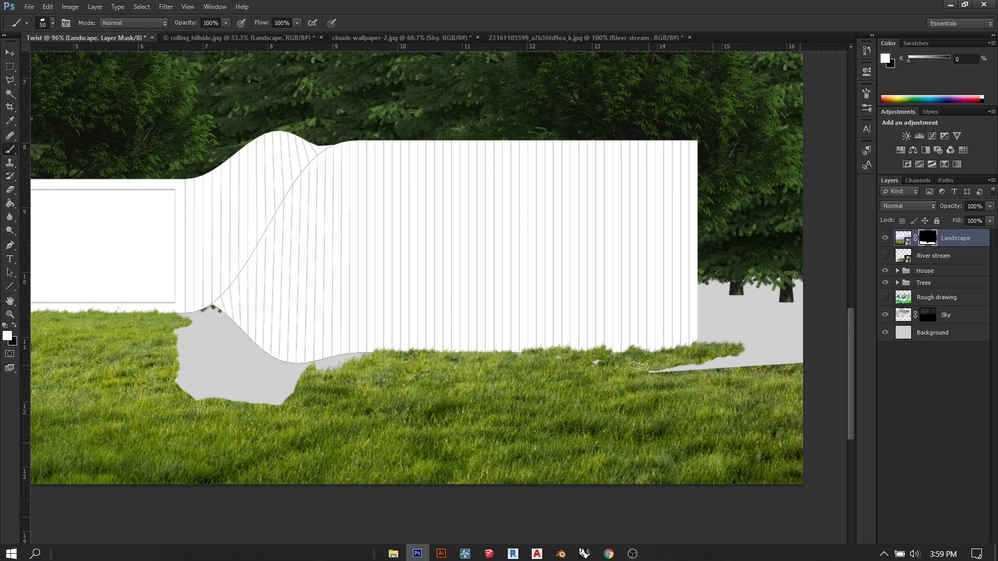
pyautogui.scroll(3, 752, 424)
pyautogui.scroll(1, 621, 382)
pyautogui.moveTo(209, 365)
pyautogui.mouseDown()
pyautogui.moveTo(592, 352)
pyautogui.moveTo(480, 361)
pyautogui.moveTo(589, 370)
pyautogui.mouseUp()
pyautogui.moveTo(748, 364); pyautogui.dragTo(716, 393)
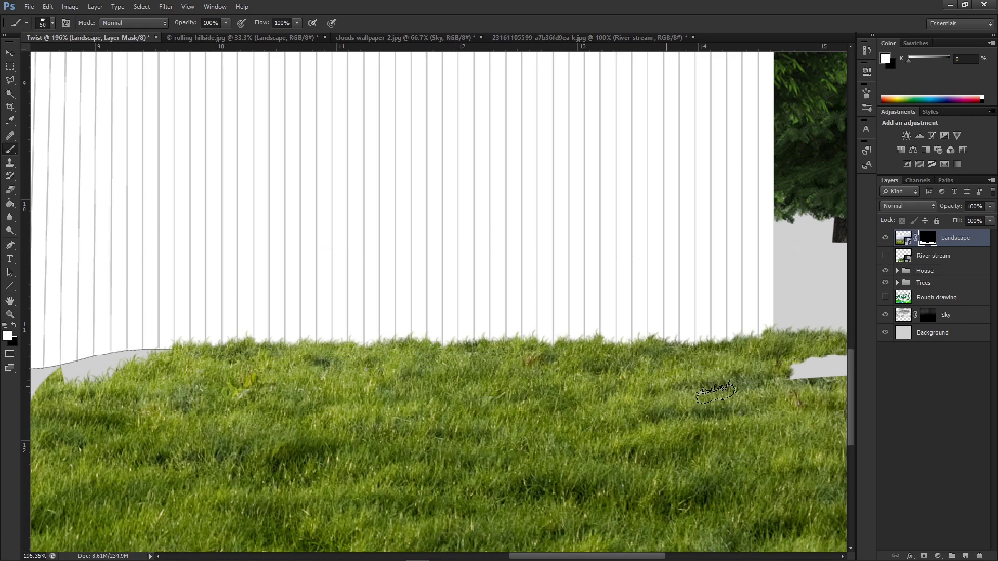
pyautogui.scroll(-6, 411, 382)
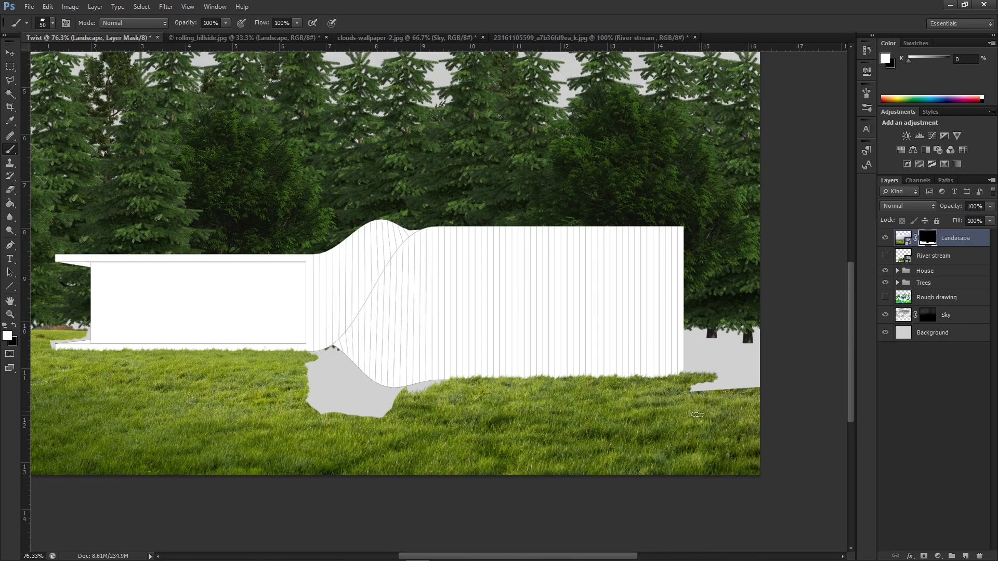
# Paint grass along the right rim of the grey gap and under the curved base where the twist meets the right block
pyautogui.scroll(4, 422, 407)
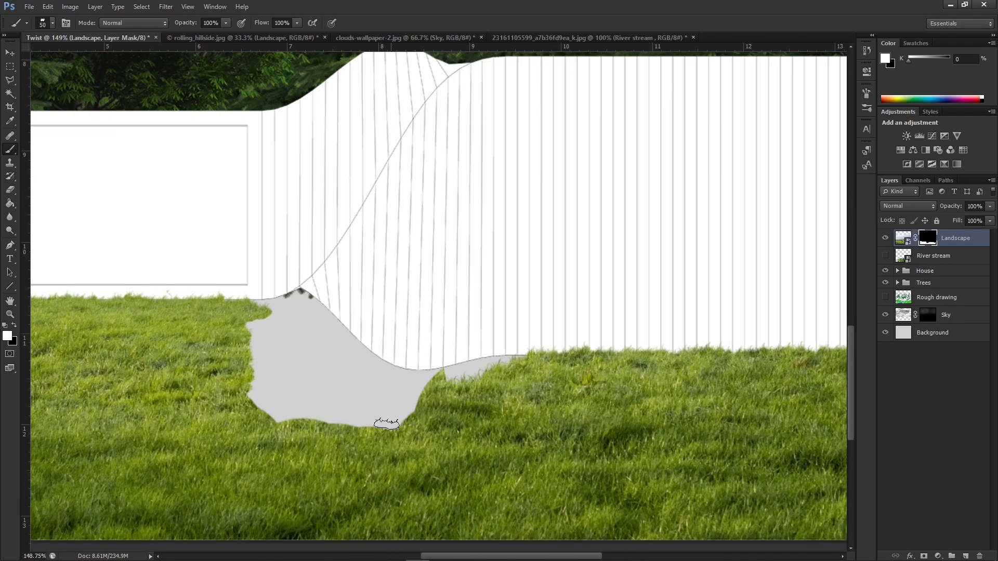
pyautogui.moveTo(386, 424)
pyautogui.mouseDown()
pyautogui.moveTo(429, 380)
pyautogui.moveTo(404, 418)
pyautogui.mouseUp()
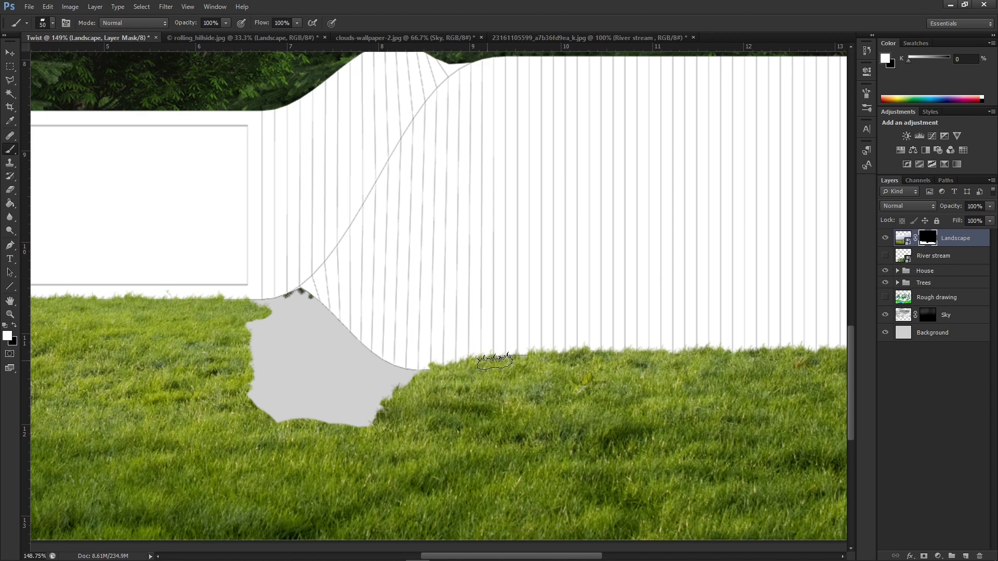
pyautogui.moveTo(427, 379); pyautogui.dragTo(398, 398)
pyautogui.scroll(-5, 360, 445)
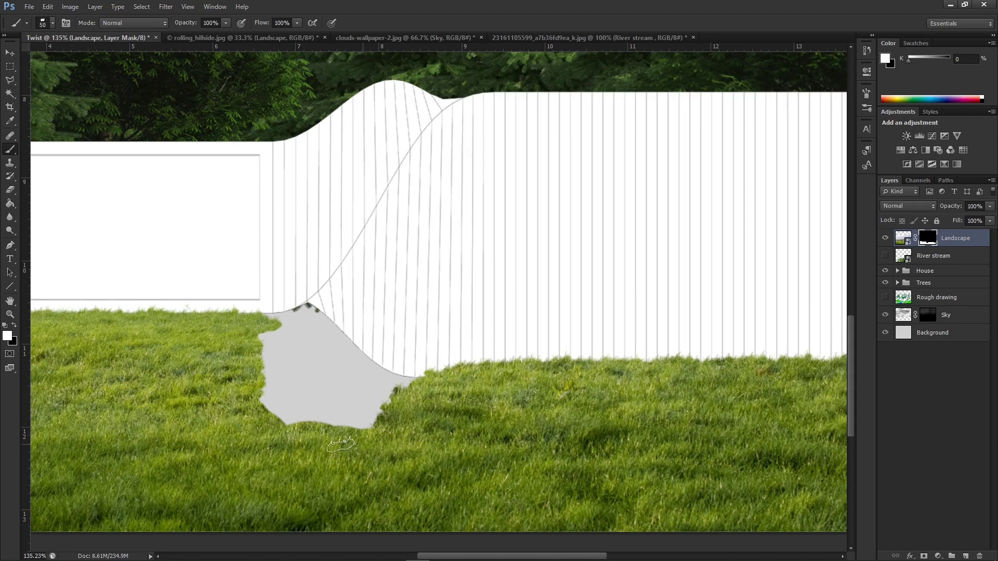
# Reduce the grass brush to 45 px and paint the lower and left rims of the gap to narrow it
pyautogui.scroll(8, 544, 406)
pyautogui.press('[')
pyautogui.moveTo(499, 418)
pyautogui.mouseDown()
pyautogui.moveTo(367, 330)
pyautogui.moveTo(336, 292)
pyautogui.moveTo(464, 433)
pyautogui.mouseUp()
pyautogui.moveTo(352, 278); pyautogui.dragTo(362, 312)
pyautogui.scroll(-11, 519, 408)
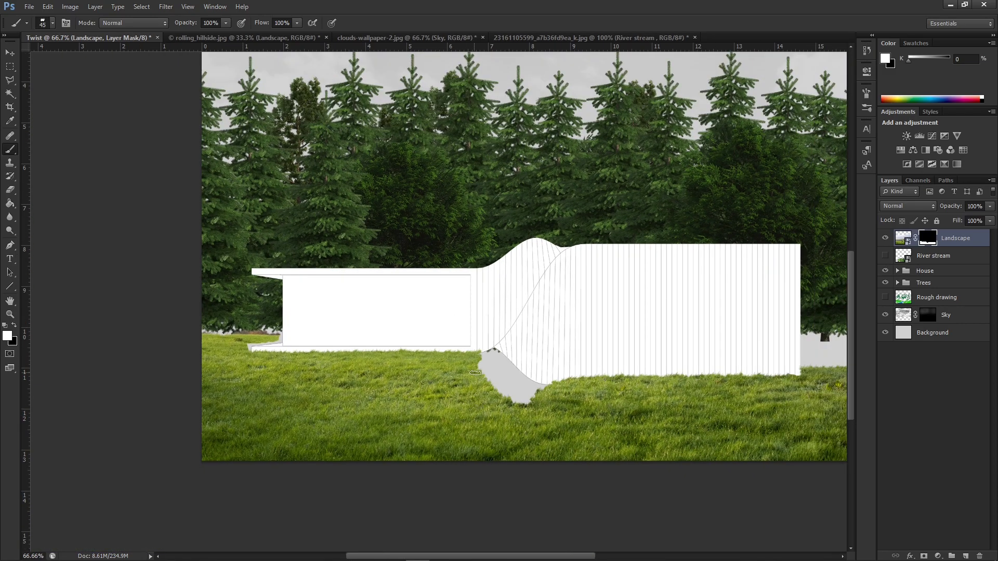
# Paint grass over the upper left rim of the gap, joining the lawn to the start of the twist
pyautogui.scroll(8, 469, 384)
pyautogui.moveTo(509, 334); pyautogui.dragTo(488, 386)
pyautogui.scroll(-1, 464, 381)
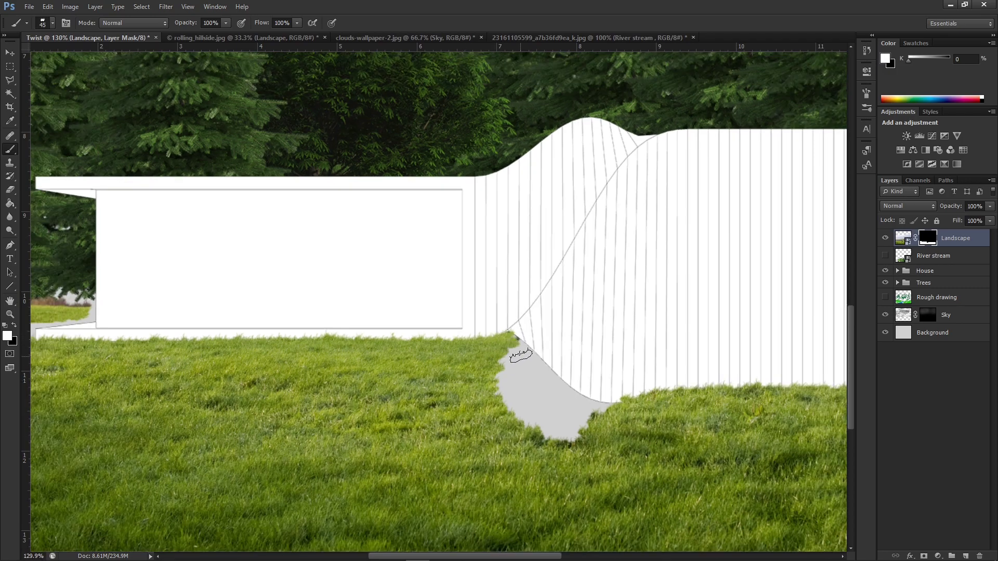
pyautogui.scroll(-3, 502, 336)
pyautogui.scroll(2, 456, 395)
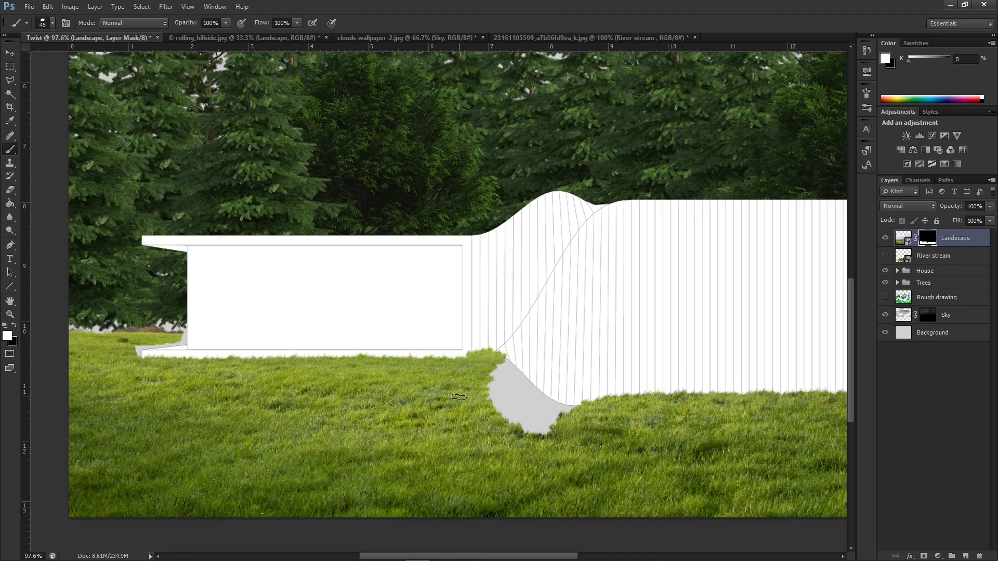
# Switch to Chrome and browse the river stream image results, previewing candidates for the stream beneath the twist
pyautogui.hotkey('alt', 'Tab')
pyautogui.scroll(-6, 311, 263)
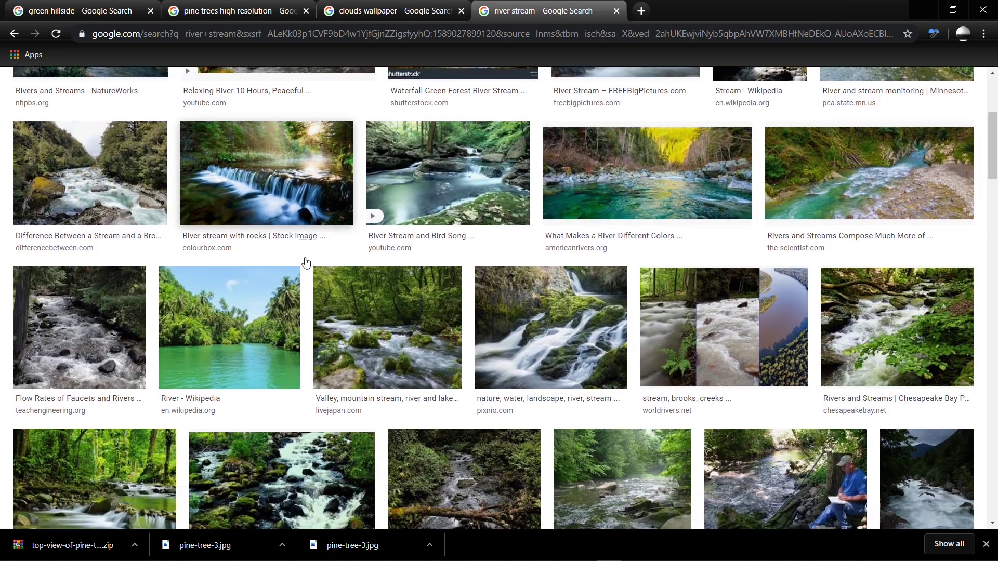
pyautogui.scroll(-1, 933, 375)
pyautogui.click(630, 296)
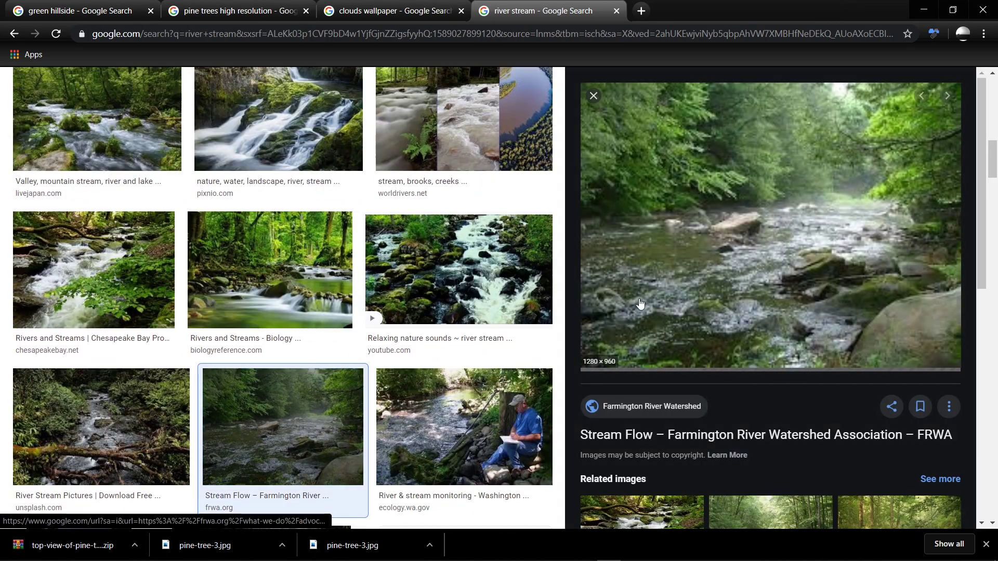
pyautogui.click(593, 96)
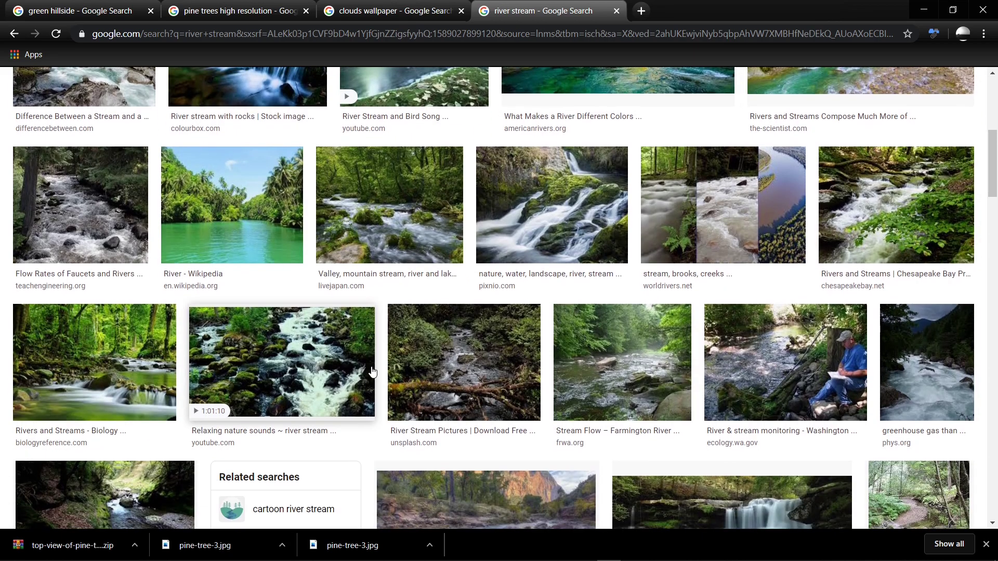
pyautogui.scroll(-8, 431, 279)
pyautogui.scroll(-1, 431, 279)
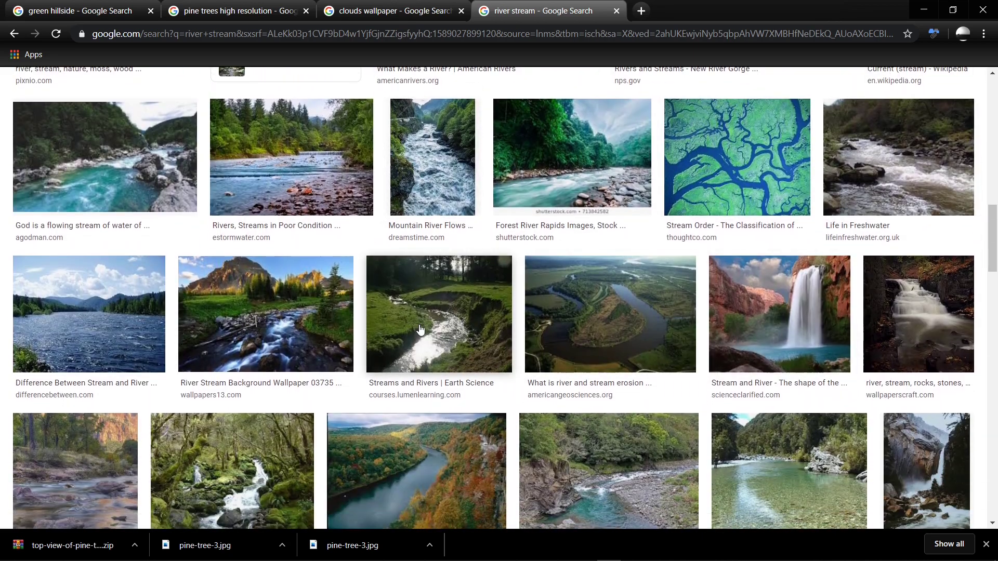
pyautogui.click(419, 357)
pyautogui.click(593, 96)
pyautogui.scroll(-5, 431, 279)
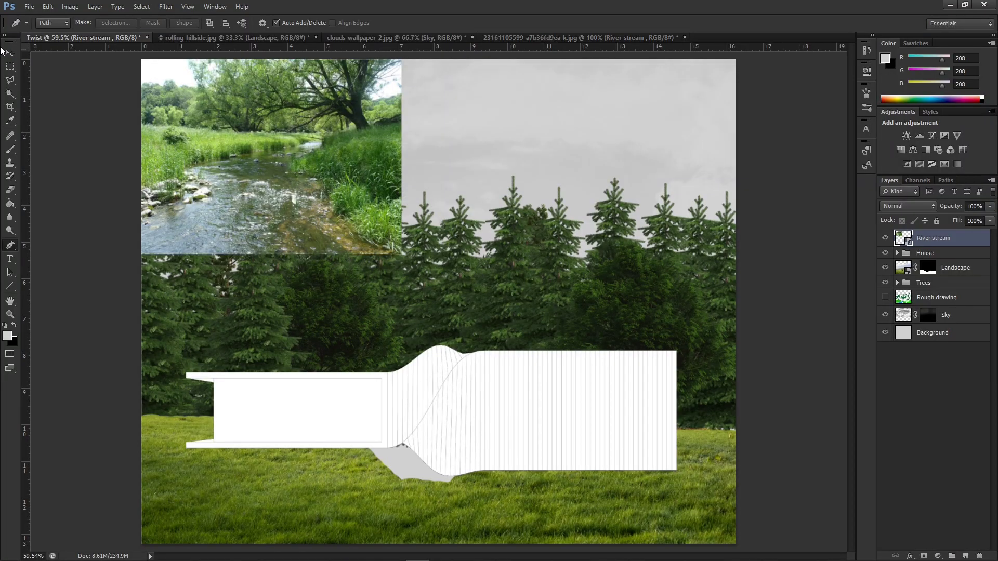
# Move the River stream image down over the gap beneath the twist and set its layer opacity to 54%
pyautogui.moveTo(304, 143); pyautogui.dragTo(430, 442)
pyautogui.scroll(-4, 388, 412)
pyautogui.press('5')
pyautogui.press('4')
pyautogui.scroll(3, 438, 302)
pyautogui.moveTo(414, 483); pyautogui.dragTo(411, 450)
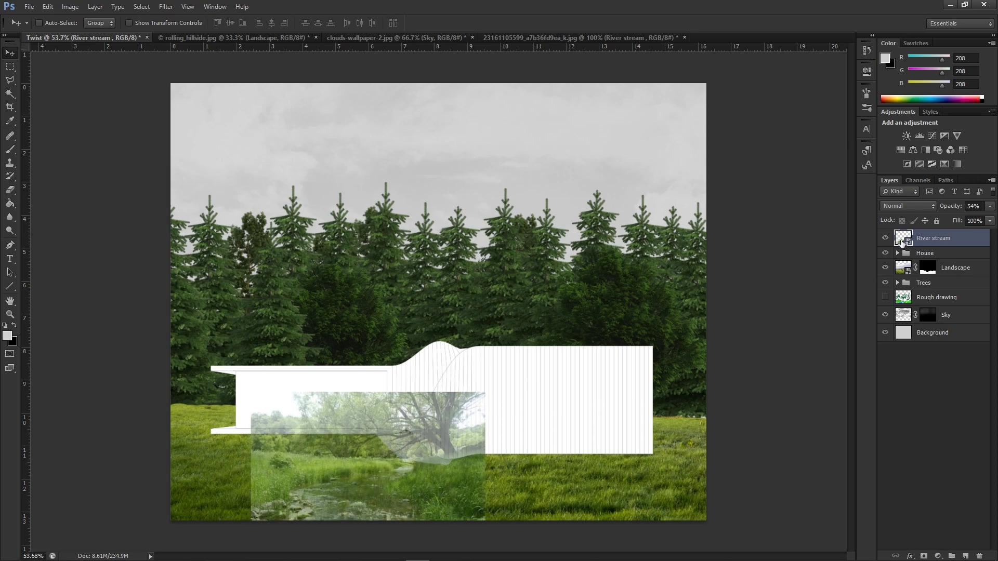
# Set the River stream layer's opacity to 32% and adjust the image's position over the gap in the lawn
pyautogui.click(885, 238)
pyautogui.hotkey('ctrl', '0')
pyautogui.press('3')
pyautogui.press('2')
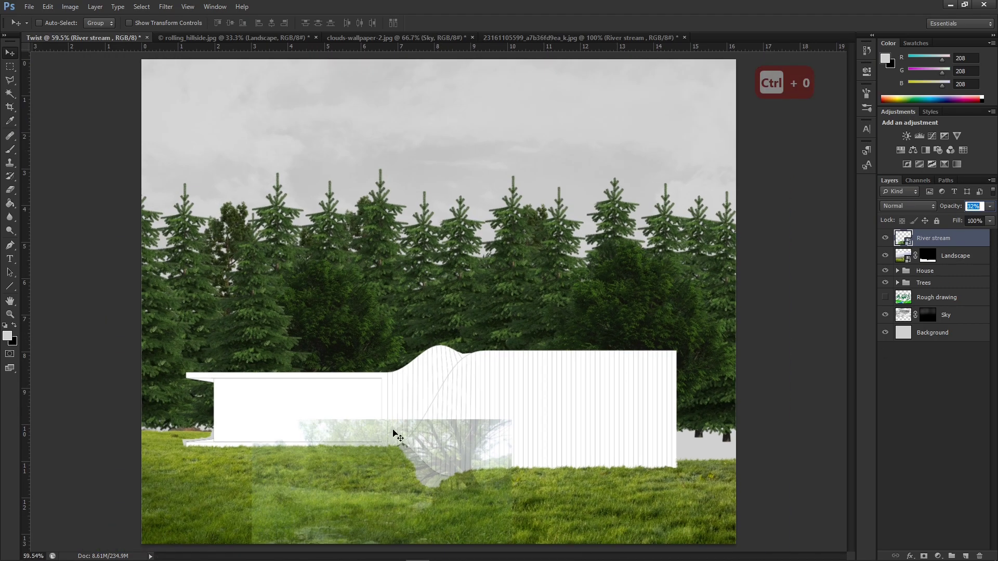
pyautogui.moveTo(430, 474)
pyautogui.mouseDown()
pyautogui.moveTo(446, 413)
pyautogui.moveTo(438, 466)
pyautogui.mouseUp()
pyautogui.scroll(-2, 385, 521)
pyautogui.scroll(5, 352, 526)
# Restore the River stream layer to full opacity, then enlarge it slightly and reposition it with Free Transform
pyautogui.click(990, 207)
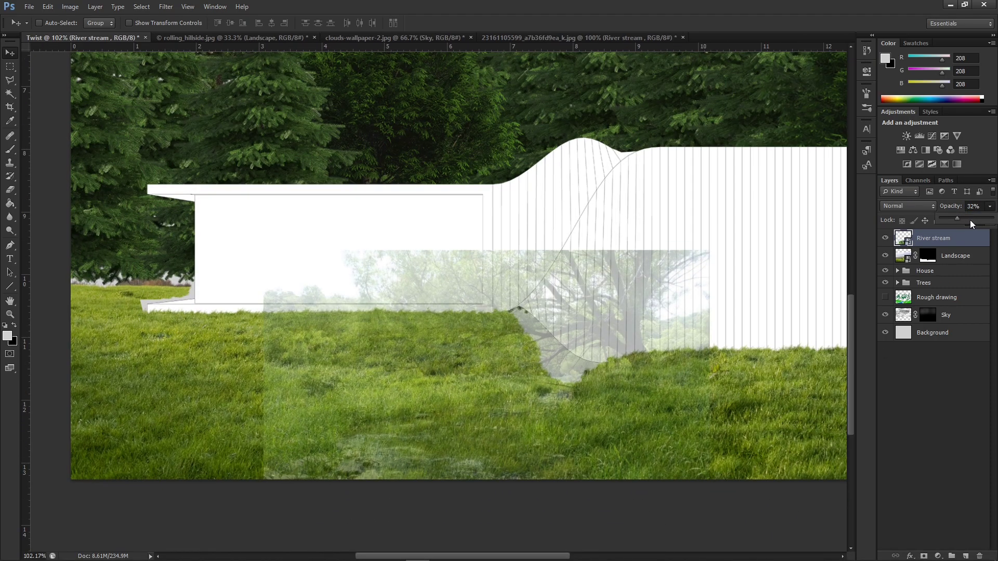
pyautogui.press('0')
pyautogui.hotkey('ctrl', 't')
pyautogui.moveTo(197, 249); pyautogui.dragTo(202, 253)
pyautogui.moveTo(461, 324); pyautogui.dragTo(453, 337)
pyautogui.click(524, 22)
# Lower the River stream layer's opacity and move the image up so its water lines up with the gap
pyautogui.click(990, 207)
pyautogui.moveTo(988, 217); pyautogui.dragTo(956, 220)
pyautogui.moveTo(531, 432); pyautogui.dragTo(555, 418)
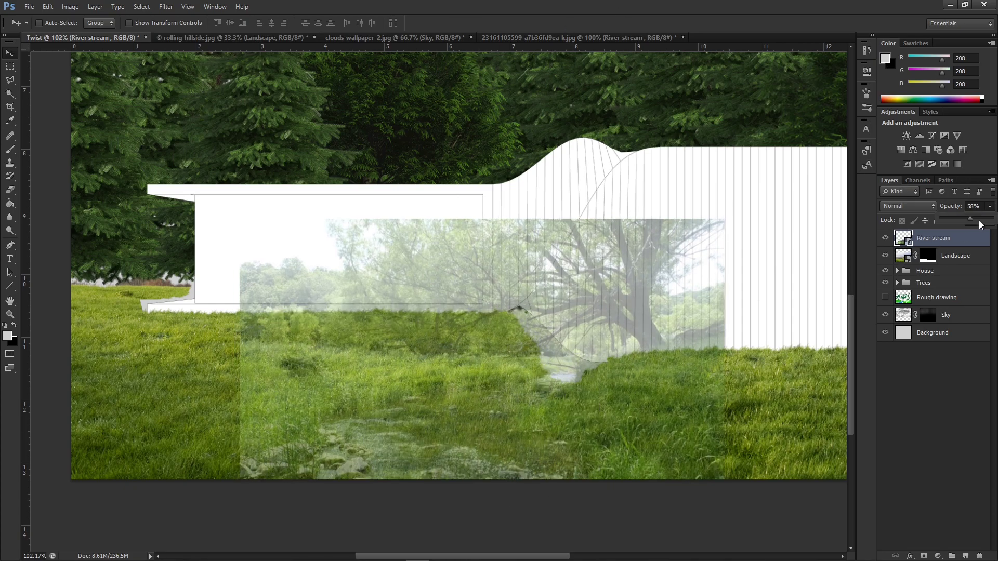
# Restore the River stream layer to 100% opacity, then add a layer mask and invert it to hide the image
pyautogui.moveTo(964, 220); pyautogui.dragTo(993, 220)
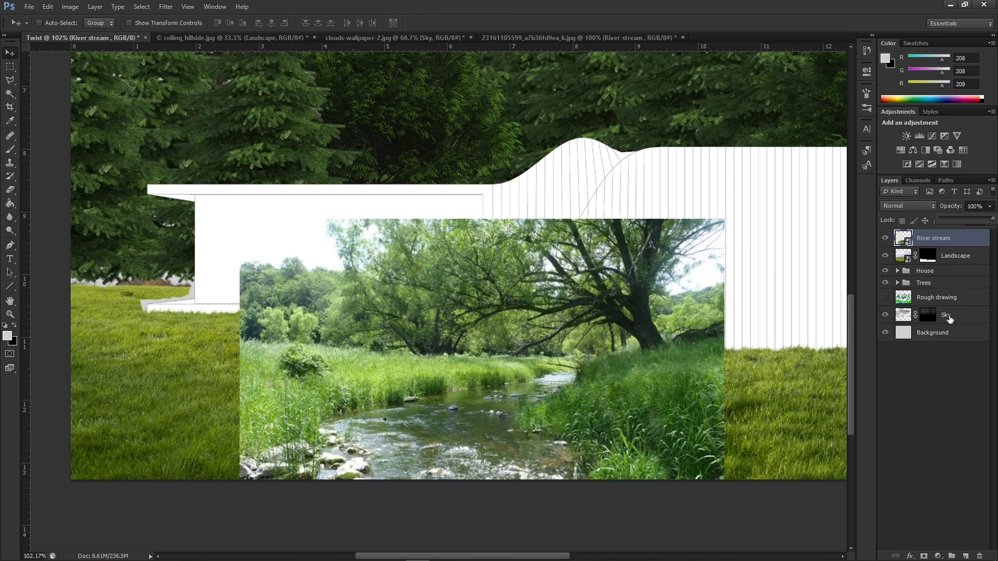
pyautogui.click(924, 555)
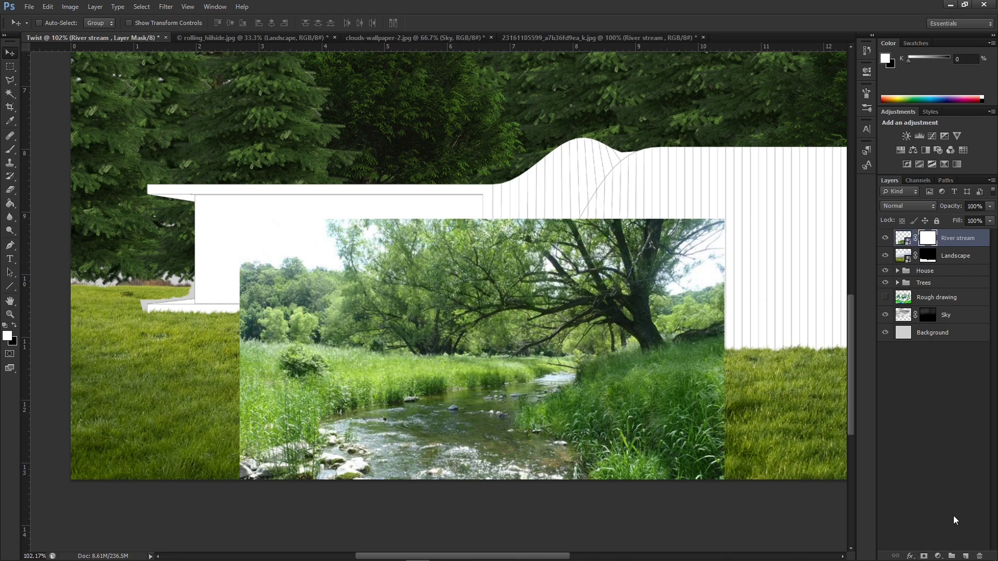
pyautogui.hotkey('ctrl', 'i')
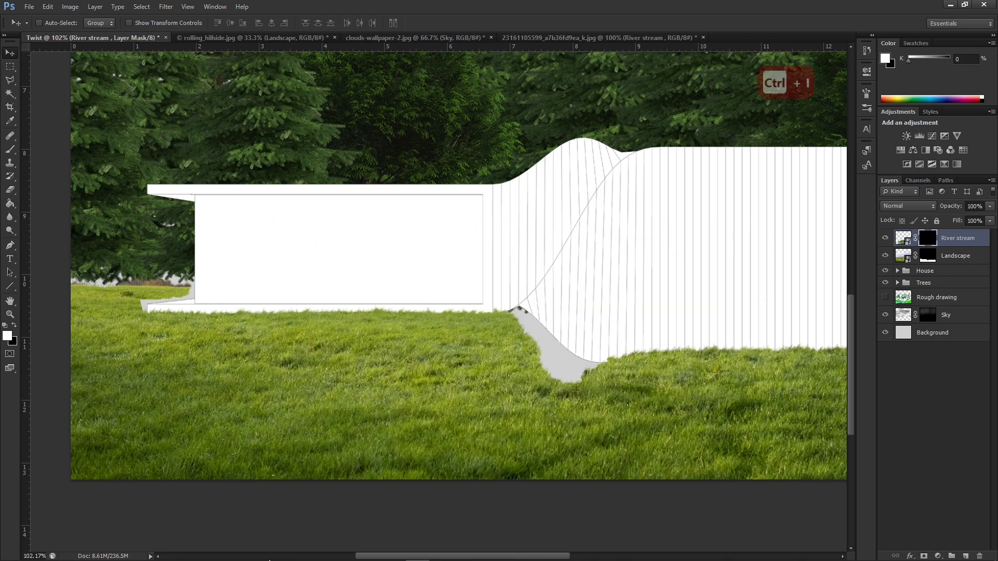
# Set up a soft round brush at 60% opacity, with a diameter of 41 px and 22% hardness
pyautogui.press('b')
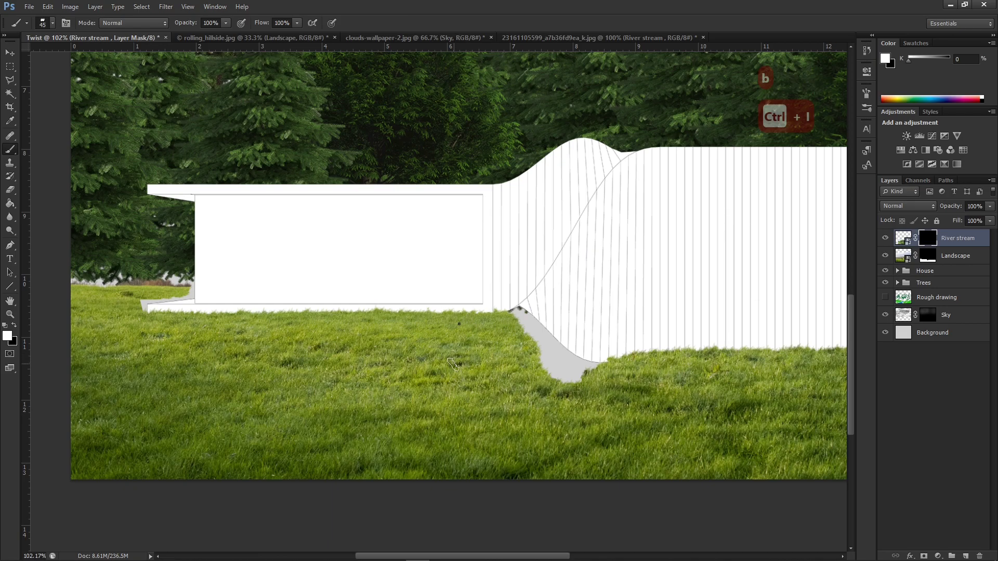
pyautogui.rightClick(451, 363)
pyautogui.moveTo(730, 498); pyautogui.dragTo(730, 404)
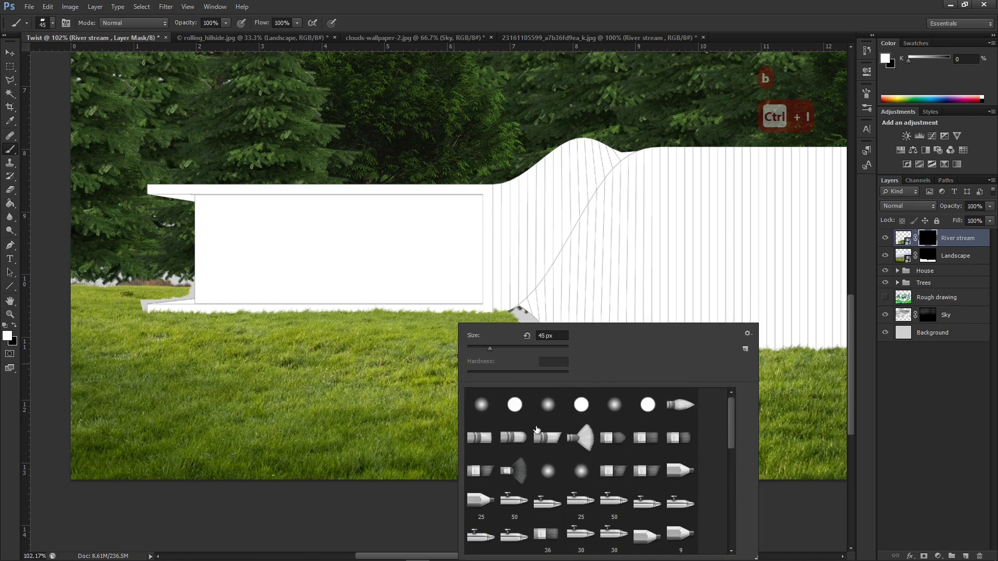
pyautogui.doubleClick(477, 409)
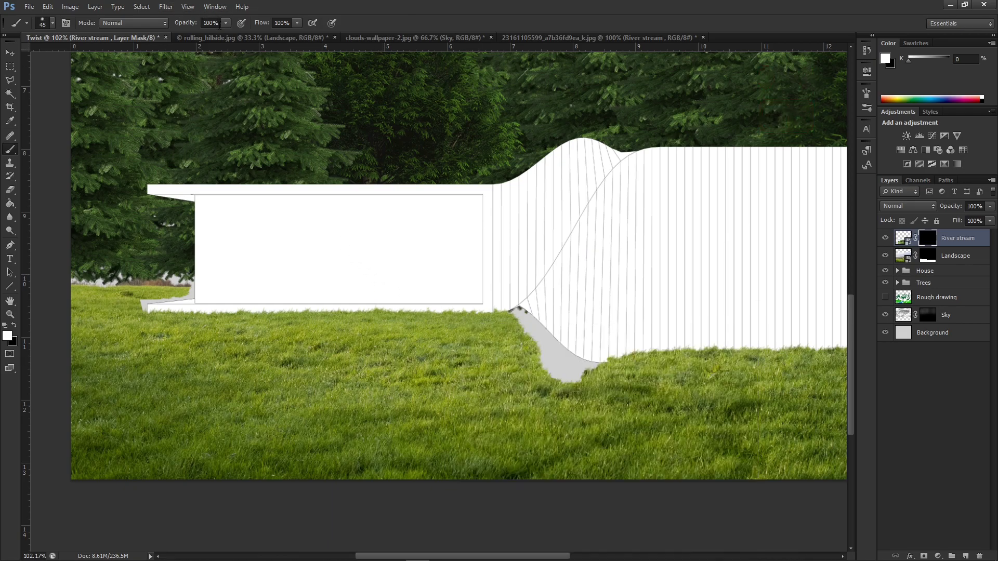
pyautogui.moveTo(204, 38); pyautogui.dragTo(205, 36)
pyautogui.click(225, 23)
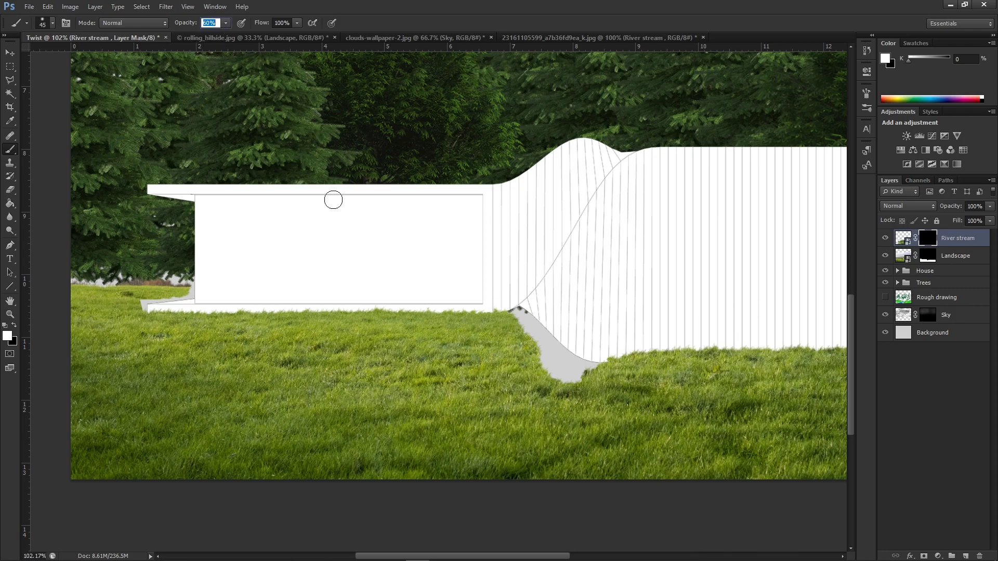
pyautogui.keyDown('alt'); pyautogui.rightClick(493, 390); pyautogui.keyUp('alt')
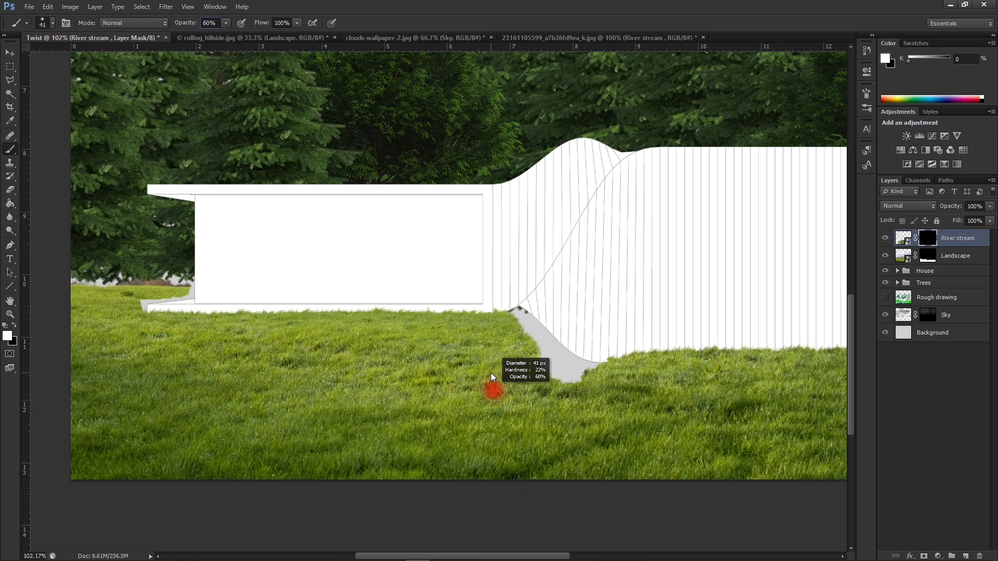
# Paint white on the River stream mask to reveal the water, rocks and grassy banks from the gap down to the picture's lower edge
pyautogui.moveTo(496, 439)
pyautogui.mouseDown()
pyautogui.moveTo(471, 454)
pyautogui.moveTo(475, 486)
pyautogui.moveTo(511, 470)
pyautogui.moveTo(503, 467)
pyautogui.moveTo(525, 444)
pyautogui.moveTo(399, 477)
pyautogui.moveTo(544, 361)
pyautogui.moveTo(365, 439)
pyautogui.mouseUp()
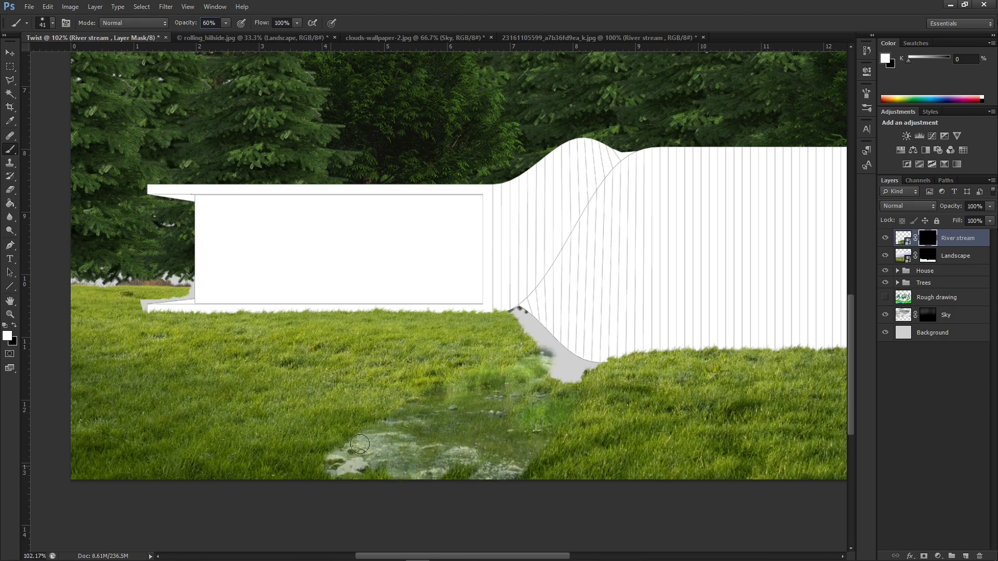
pyautogui.moveTo(560, 384)
pyautogui.mouseDown()
pyautogui.moveTo(608, 410)
pyautogui.moveTo(566, 468)
pyautogui.mouseUp()
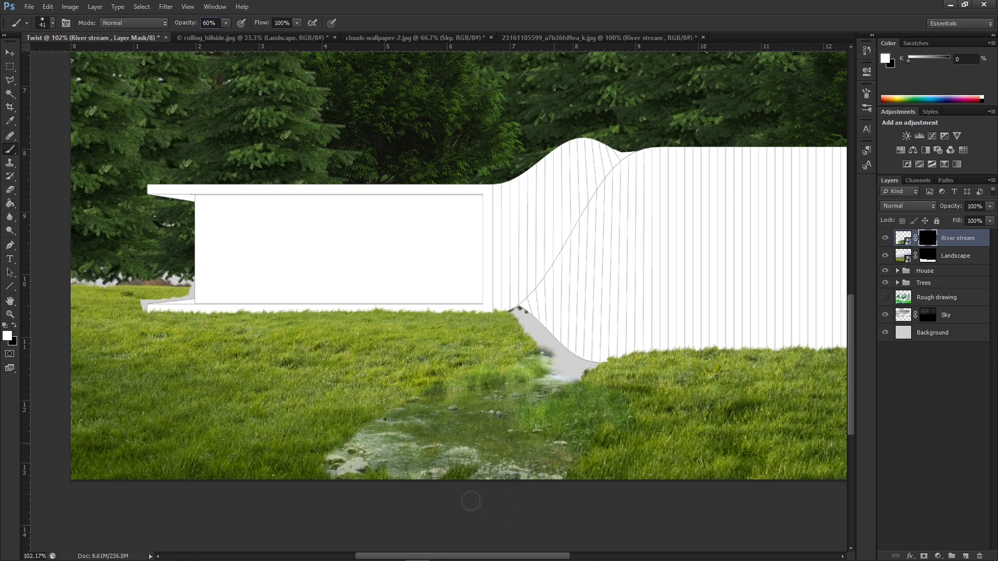
pyautogui.moveTo(297, 484)
pyautogui.mouseDown()
pyautogui.moveTo(208, 496)
pyautogui.moveTo(232, 479)
pyautogui.moveTo(542, 378)
pyautogui.moveTo(344, 422)
pyautogui.moveTo(449, 408)
pyautogui.mouseUp()
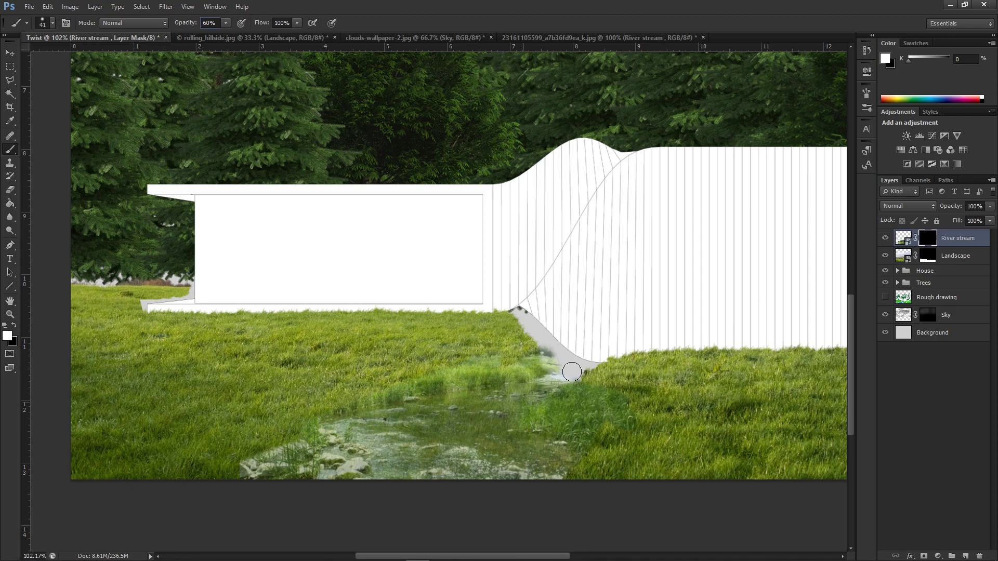
pyautogui.moveTo(577, 385)
pyautogui.mouseDown()
pyautogui.moveTo(482, 354)
pyautogui.moveTo(593, 374)
pyautogui.moveTo(533, 364)
pyautogui.moveTo(530, 339)
pyautogui.mouseUp()
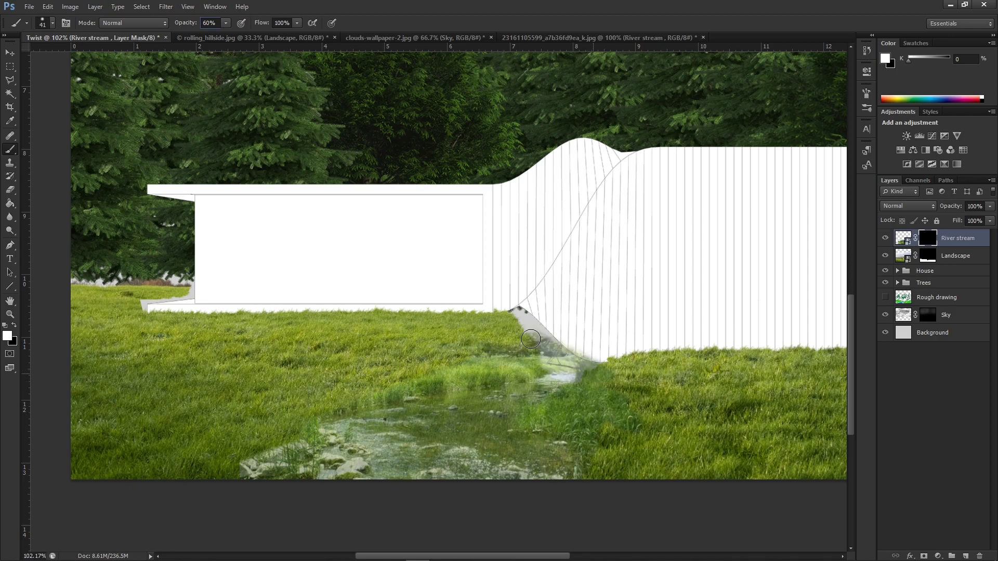
pyautogui.moveTo(628, 395)
pyautogui.mouseDown()
pyautogui.moveTo(630, 449)
pyautogui.moveTo(584, 425)
pyautogui.mouseUp()
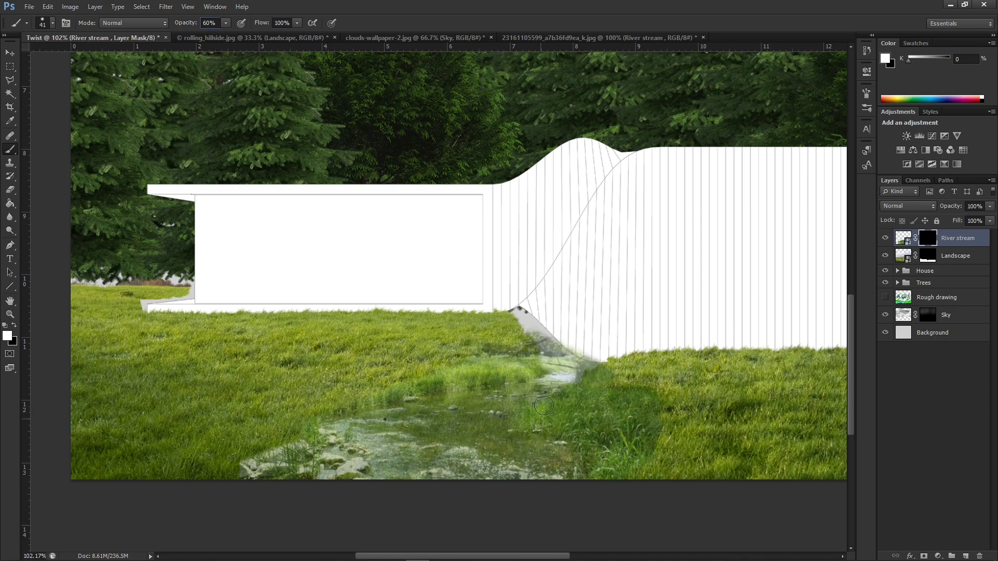
pyautogui.moveTo(449, 366); pyautogui.dragTo(376, 393)
pyautogui.moveTo(263, 453); pyautogui.dragTo(309, 422)
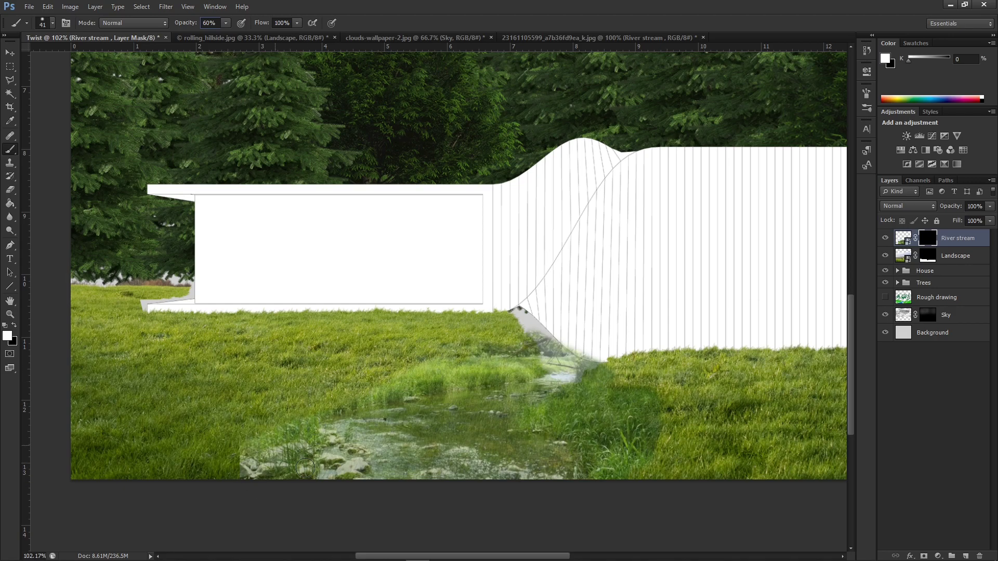
# Lower the brush opacity to 29% and paint over the stream on its mask to bring out the water and rocks
pyautogui.scroll(-2, 345, 433)
pyautogui.scroll(9, 498, 446)
pyautogui.scroll(-3, 455, 372)
pyautogui.scroll(1, 374, 379)
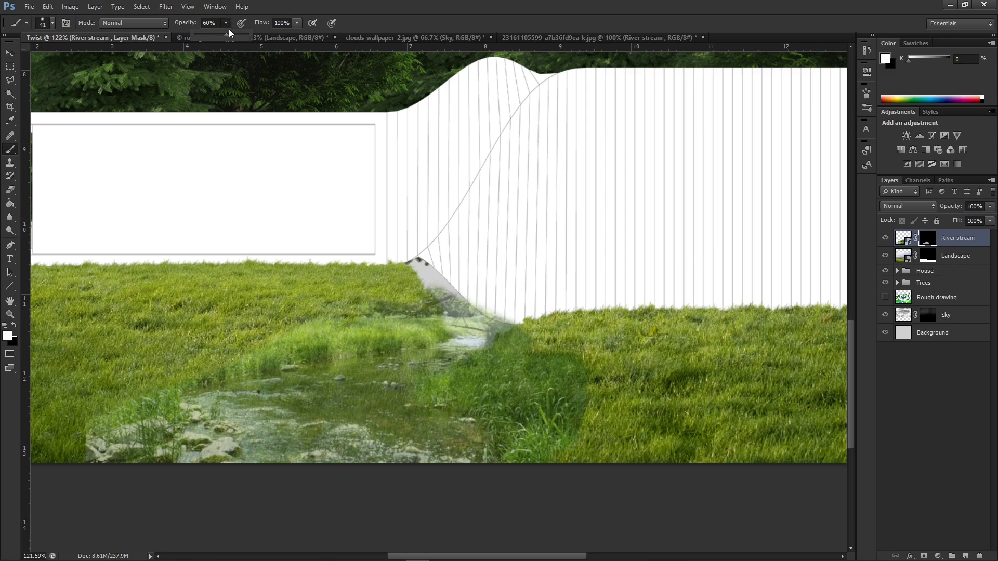
pyautogui.moveTo(401, 413)
pyautogui.mouseDown()
pyautogui.moveTo(368, 470)
pyautogui.moveTo(465, 393)
pyautogui.moveTo(411, 417)
pyautogui.moveTo(482, 490)
pyautogui.mouseUp()
pyautogui.moveTo(391, 400)
pyautogui.mouseDown()
pyautogui.moveTo(430, 405)
pyautogui.moveTo(471, 368)
pyautogui.moveTo(483, 329)
pyautogui.moveTo(425, 366)
pyautogui.moveTo(407, 372)
pyautogui.moveTo(420, 357)
pyautogui.moveTo(295, 419)
pyautogui.mouseUp()
pyautogui.moveTo(245, 445)
pyautogui.mouseDown()
pyautogui.moveTo(342, 393)
pyautogui.moveTo(173, 480)
pyautogui.moveTo(250, 424)
pyautogui.moveTo(134, 463)
pyautogui.moveTo(156, 419)
pyautogui.moveTo(200, 404)
pyautogui.mouseUp()
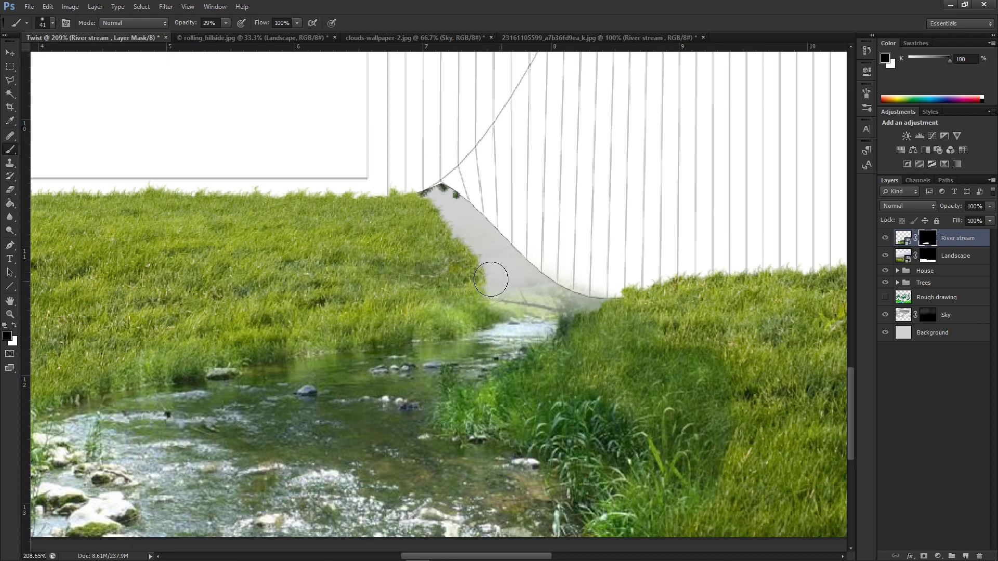
# Paint black on the River stream mask to soften the outer bank and blend the foreground rocks into the lawn
pyautogui.scroll(-2, 591, 285)
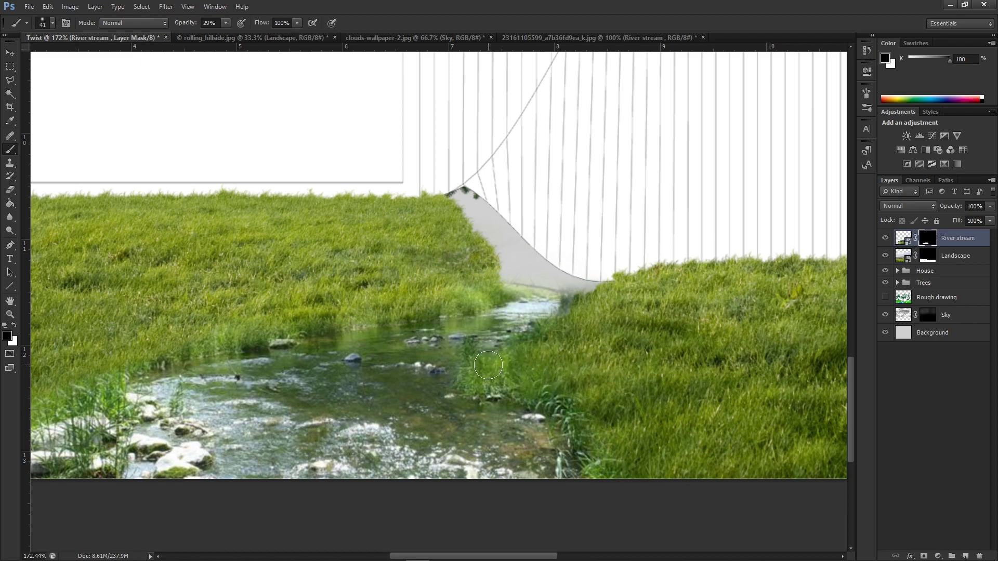
pyautogui.scroll(-4, 577, 356)
pyautogui.scroll(6, 239, 394)
pyautogui.moveTo(291, 501); pyautogui.dragTo(242, 538)
pyautogui.moveTo(313, 480)
pyautogui.mouseDown()
pyautogui.moveTo(329, 467)
pyautogui.moveTo(313, 501)
pyautogui.moveTo(416, 523)
pyautogui.moveTo(356, 505)
pyautogui.moveTo(320, 520)
pyautogui.mouseUp()
pyautogui.moveTo(434, 523); pyautogui.dragTo(484, 520)
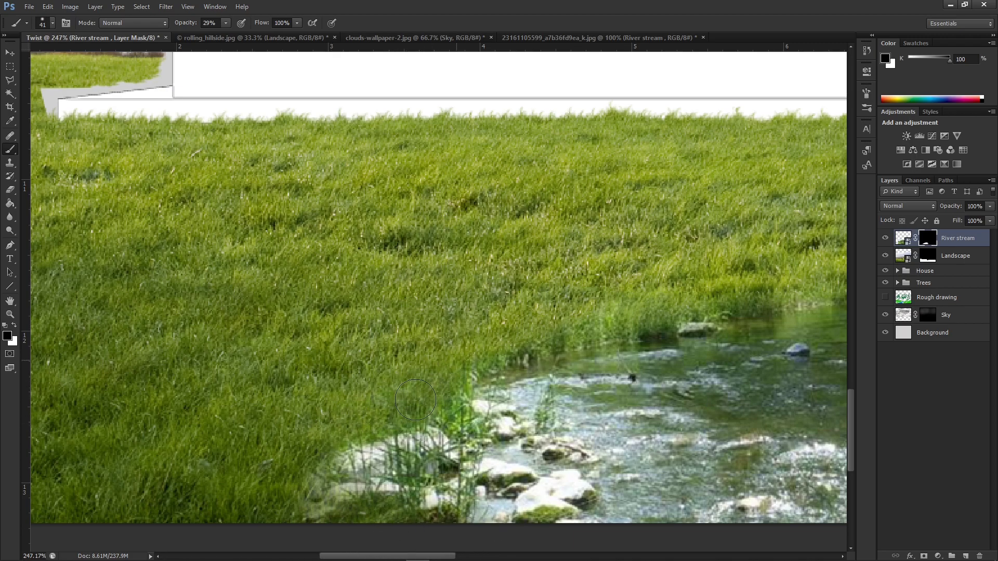
pyautogui.scroll(-5, 325, 391)
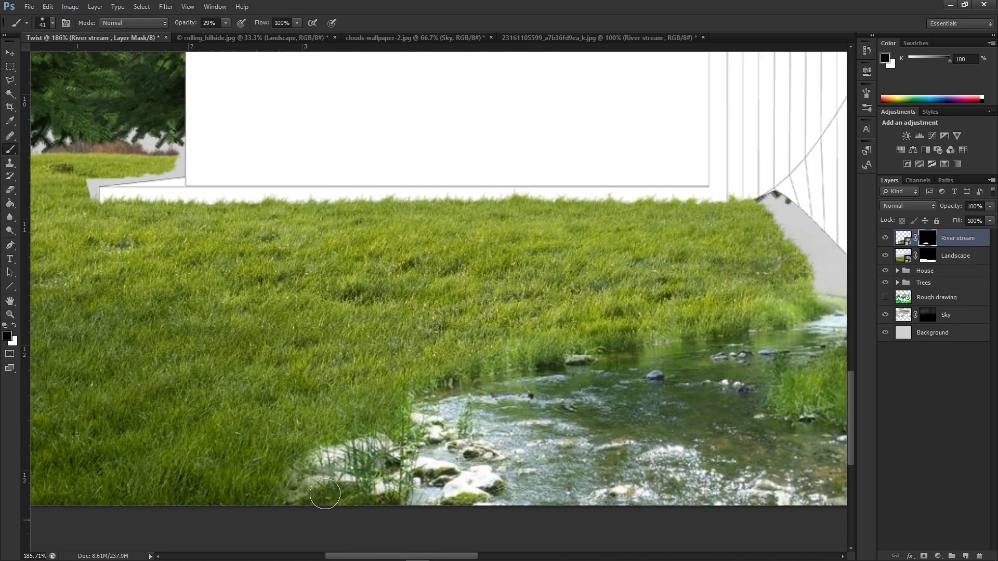
# Reduce the brush to 20 px and refine the grassy edge along the stream's far bank on the mask
pyautogui.scroll(6, 311, 427)
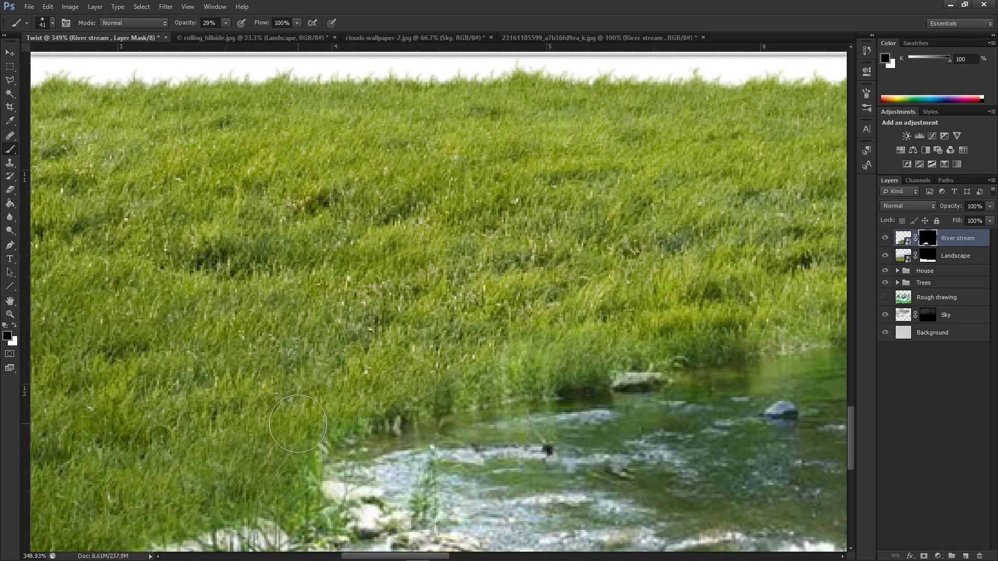
pyautogui.press('[')
pyautogui.press('[')
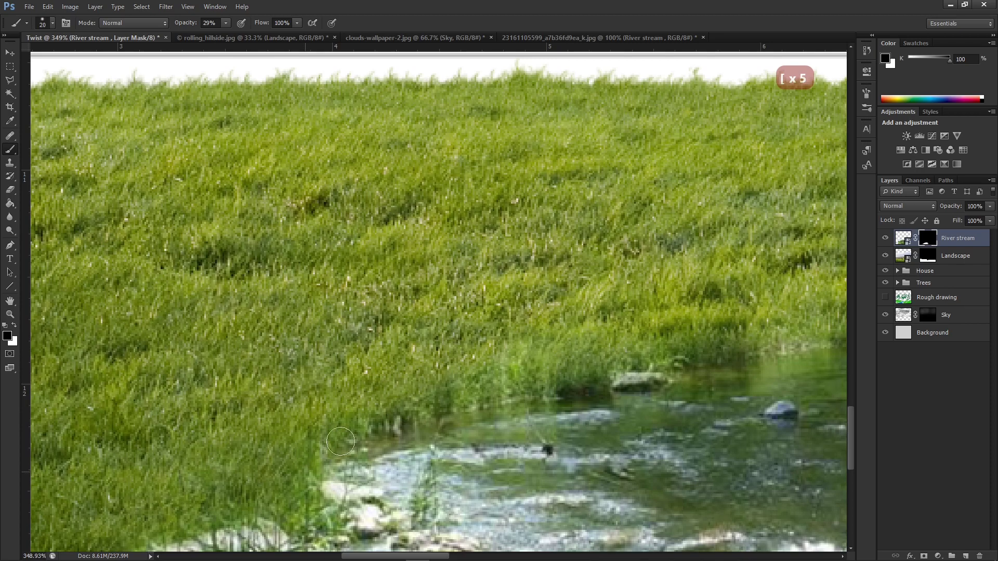
pyautogui.moveTo(394, 407); pyautogui.dragTo(598, 367)
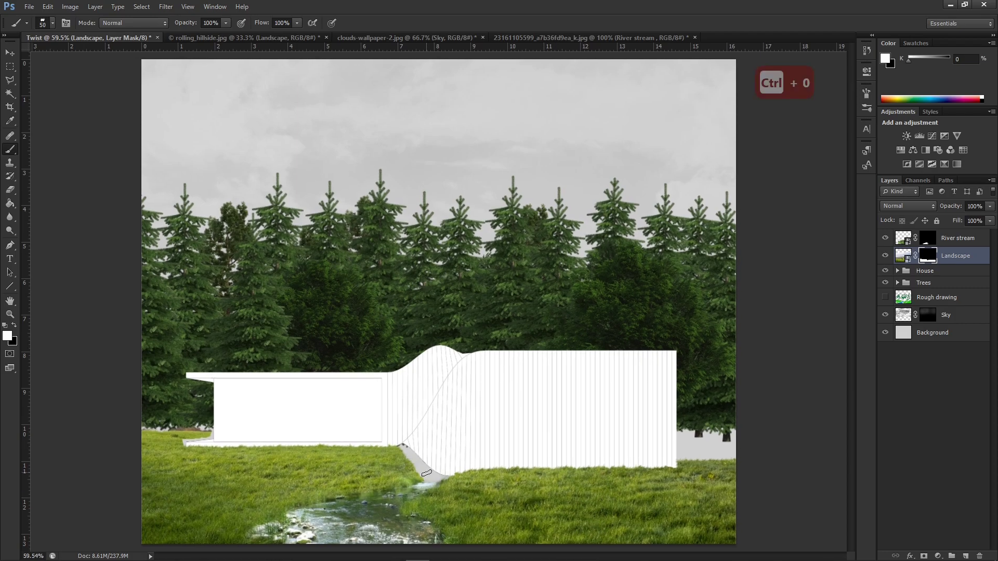
# Lower the spruces at the picture's right edge to fill the gap behind the lawn, and move one masked tree layer beneath tree 1 copy
pyautogui.rightClick(727, 269)
pyautogui.click(691, 359)
pyautogui.moveTo(729, 284); pyautogui.dragTo(730, 304)
pyautogui.moveTo(706, 261); pyautogui.dragTo(706, 286)
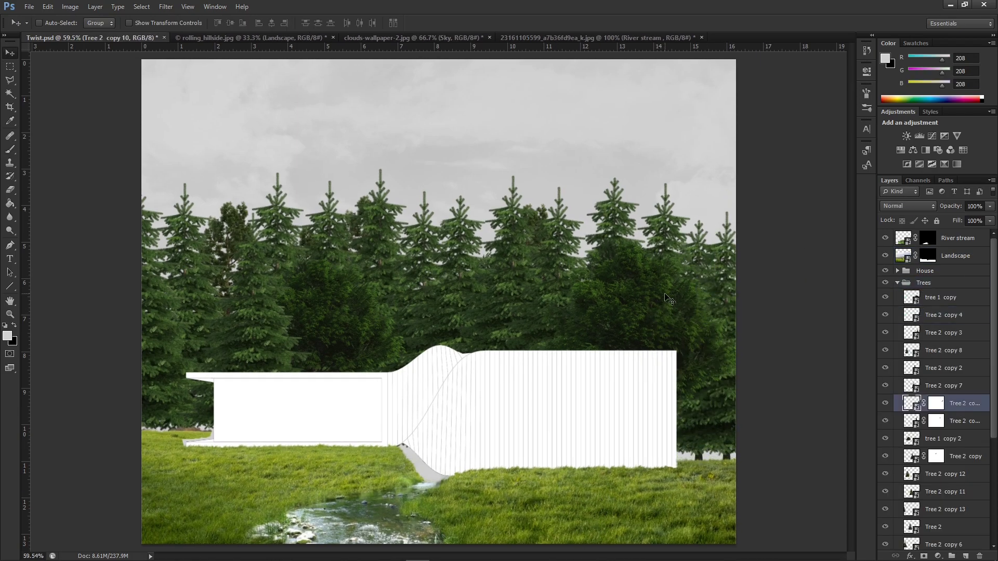
pyautogui.moveTo(714, 377); pyautogui.dragTo(728, 377)
pyautogui.moveTo(964, 404); pyautogui.dragTo(958, 306)
pyautogui.moveTo(722, 363); pyautogui.dragTo(727, 378)
pyautogui.click(897, 282)
pyautogui.moveTo(717, 279); pyautogui.dragTo(671, 239)
pyautogui.hotkey('ctrl', 'z')
# Paint white with the grass brush on the Landscape mask to extend the lawn past the building's right end
pyautogui.click(927, 255)
pyautogui.scroll(5, 705, 475)
pyautogui.press('b')
pyautogui.scroll(-1, 656, 458)
pyautogui.click(8, 336)
pyautogui.press('Return')
pyautogui.moveTo(757, 435); pyautogui.dragTo(654, 430)
# Outline the building's right end with the Polygonal Lasso, fill that area of the Landscape mask with black, and deselect
pyautogui.scroll(-6, 706, 477)
pyautogui.scroll(7, 687, 459)
pyautogui.press('l')
pyautogui.scroll(8, 650, 201)
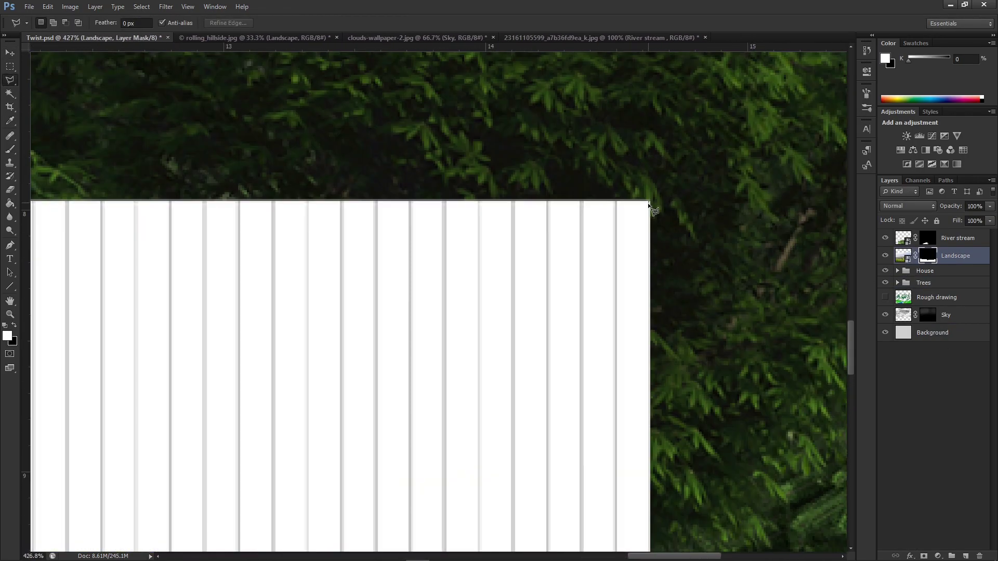
pyautogui.click(649, 201)
pyautogui.click(649, 287)
pyautogui.click(651, 289)
pyautogui.doubleClick(564, 257)
pyautogui.scroll(10, 397, 435)
pyautogui.scroll(-6, 396, 434)
pyautogui.hotkey('alt', 'BackSpace')
pyautogui.hotkey('ctrl', 'z')
pyautogui.press('x')
pyautogui.hotkey('alt', 'BackSpace')
pyautogui.hotkey('ctrl', 'd')
pyautogui.scroll(10, 546, 414)
# Repaint the grass edge on the Landscape mask along the building's base with the white grass brush
pyautogui.press('b')
pyautogui.press('x')
pyautogui.press('x')
pyautogui.moveTo(514, 377)
pyautogui.mouseDown()
pyautogui.moveTo(641, 367)
pyautogui.moveTo(462, 399)
pyautogui.mouseUp()
pyautogui.press('c')
pyautogui.press('b')
pyautogui.press('x')
pyautogui.moveTo(660, 400)
pyautogui.mouseDown()
pyautogui.moveTo(423, 387)
pyautogui.moveTo(420, 396)
pyautogui.mouseUp()
# Select another patch of overlapping grass with the Polygonal Lasso, hide it by filling the Landscape mask with black, and deselect
pyautogui.scroll(-10, 685, 450)
pyautogui.press('l')
pyautogui.scroll(8, 646, 378)
pyautogui.click(595, 120)
pyautogui.click(512, 432)
pyautogui.click(596, 283)
pyautogui.press('x')
pyautogui.hotkey('alt', 'BackSpace')
pyautogui.scroll(-10, 566, 266)
pyautogui.hotkey('ctrl', 'd')
# Outline the ground beside the building's left end with the Polygonal Lasso, following the edges of the wall and base
pyautogui.scroll(12, 93, 394)
pyautogui.moveTo(314, 416); pyautogui.dragTo(393, 393)
pyautogui.scroll(4, 351, 435)
pyautogui.press('Escape')
pyautogui.click(356, 436)
pyautogui.click(356, 388)
pyautogui.click(621, 357)
pyautogui.click(621, 273)
pyautogui.click(635, 180)
pyautogui.click(164, 202)
pyautogui.click(111, 474)
pyautogui.click(643, 411)
# Paint white grass on the Landscape mask inside the selection to fill the lawn behind the base, and deselect
pyautogui.press('b')
pyautogui.press('x')
pyautogui.moveTo(587, 382); pyautogui.dragTo(826, 341)
pyautogui.scroll(-10, 284, 325)
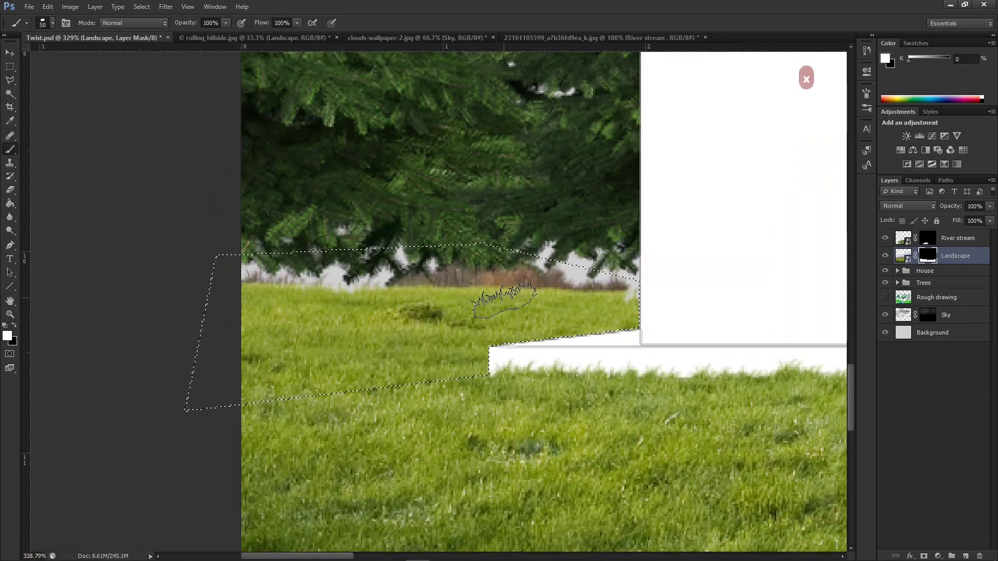
pyautogui.scroll(-10, 359, 380)
pyautogui.hotkey('ctrl', 'd')
pyautogui.moveTo(467, 430); pyautogui.dragTo(496, 421)
# Bring the Tree 2 copy 4 layer above Landscape, then reposition and resize the tree with Free Transform near the picture's right edge
pyautogui.click(897, 283)
pyautogui.press('v')
pyautogui.rightClick(803, 283)
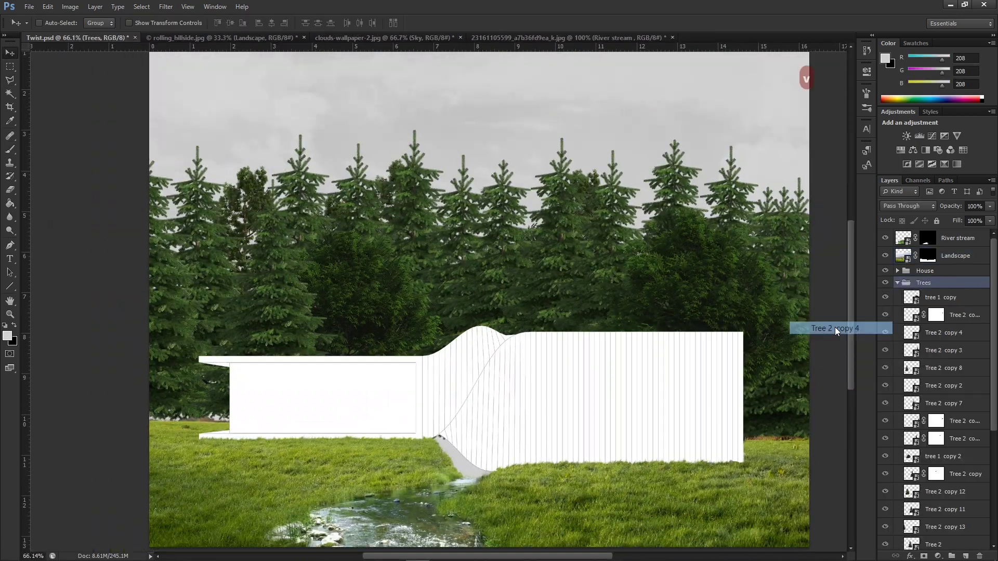
pyautogui.click(838, 329)
pyautogui.moveTo(943, 333); pyautogui.dragTo(943, 247)
pyautogui.moveTo(786, 391)
pyautogui.mouseDown()
pyautogui.moveTo(806, 377)
pyautogui.moveTo(788, 375)
pyautogui.mouseUp()
pyautogui.scroll(1, 795, 379)
pyautogui.moveTo(796, 381); pyautogui.dragTo(708, 387)
pyautogui.hotkey('ctrl', 't')
pyautogui.moveTo(613, 170); pyautogui.dragTo(649, 208)
pyautogui.moveTo(741, 326); pyautogui.dragTo(744, 326)
pyautogui.click(523, 23)
pyautogui.scroll(-3, 695, 383)
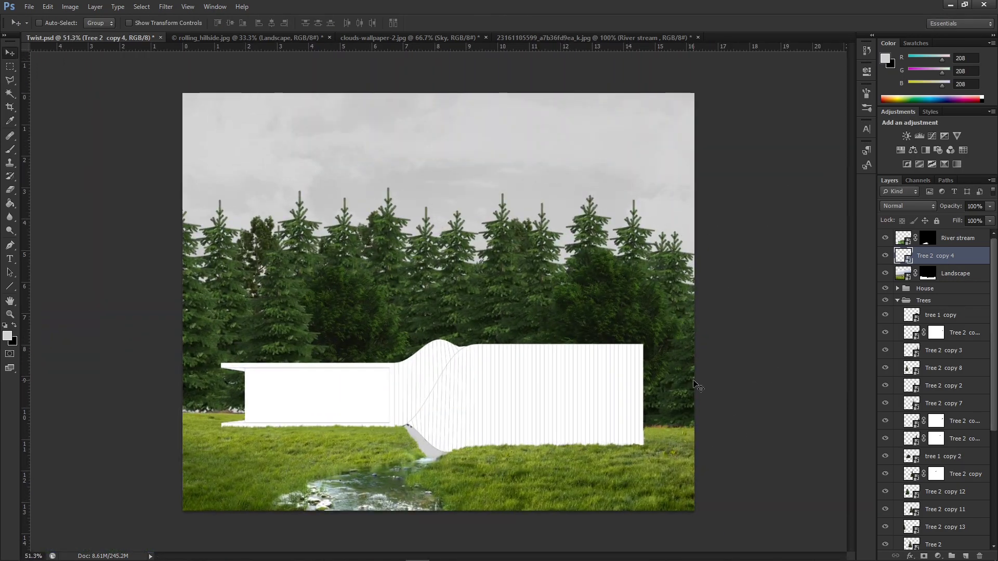
# Enlarge the Tree 2 copy 5 spruce with Free Transform and shift it left behind the low wing
pyautogui.click(943, 285)
pyautogui.scroll(5, 675, 249)
pyautogui.hotkey('ctrl', 't')
pyautogui.click(485, 23)
pyautogui.moveTo(618, 115); pyautogui.dragTo(655, 155)
pyautogui.moveTo(706, 115); pyautogui.dragTo(658, 90)
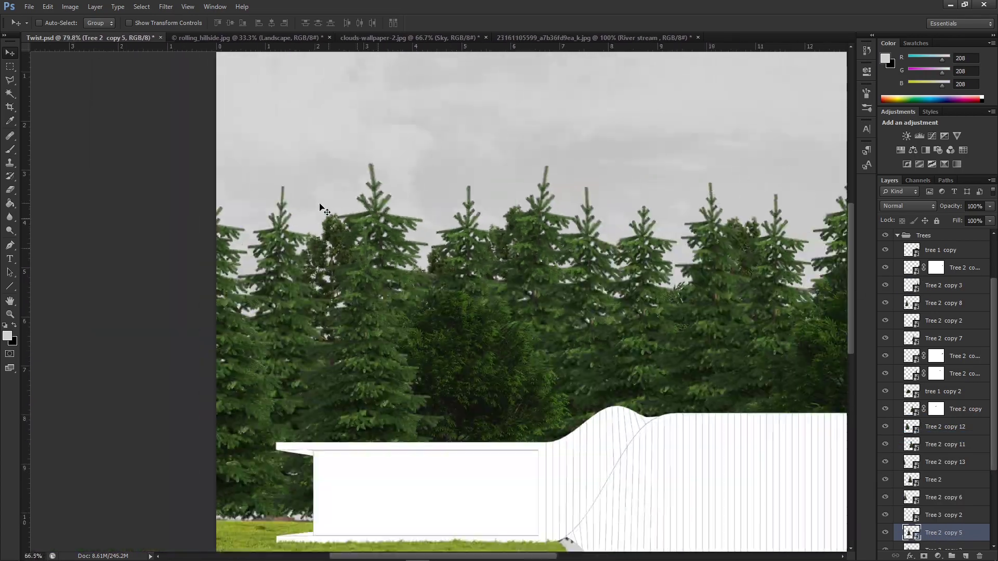
# Duplicate the leafy tree 1 and place the copy among the spruces behind the building's left end
pyautogui.rightClick(428, 289)
pyautogui.click(462, 323)
pyautogui.moveTo(270, 291); pyautogui.dragTo(178, 423)
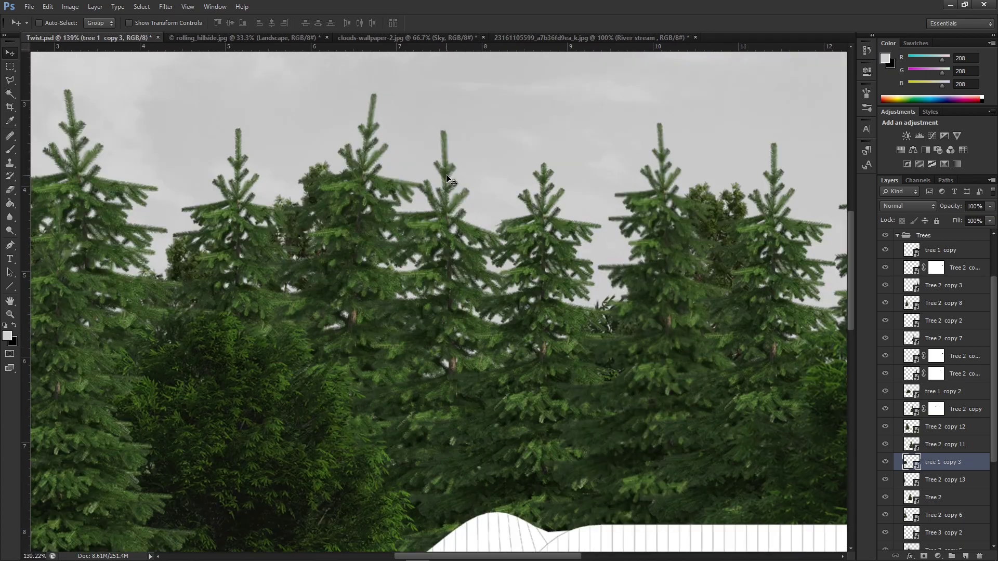
# Darken individual spruces such as Tree 2 copy 11 with clipped Hue/Saturation adjustments, and place a Tree 3 tree in the gaps behind the row
pyautogui.click(901, 150)
pyautogui.moveTo(760, 179); pyautogui.dragTo(762, 154)
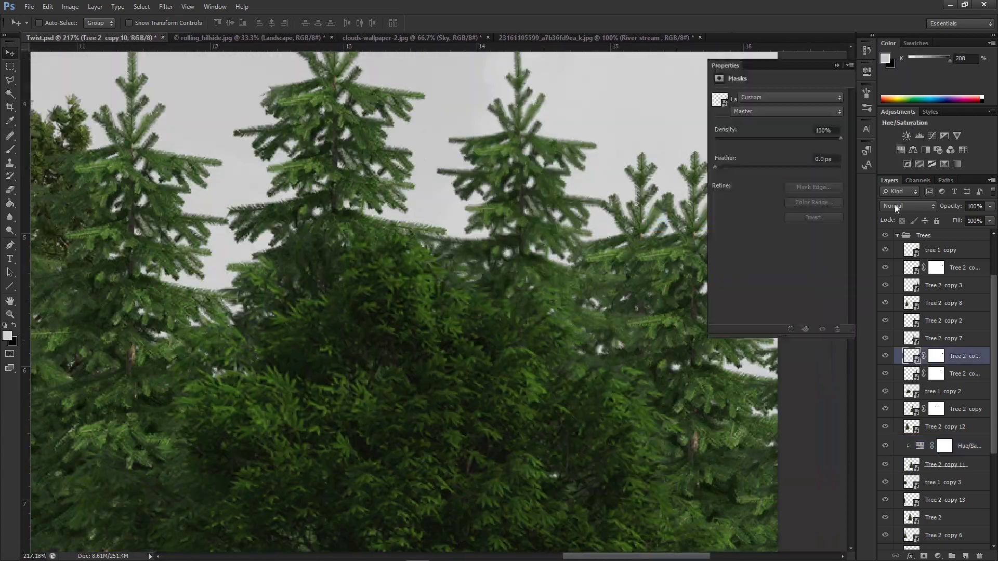
pyautogui.moveTo(778, 157); pyautogui.dragTo(766, 157)
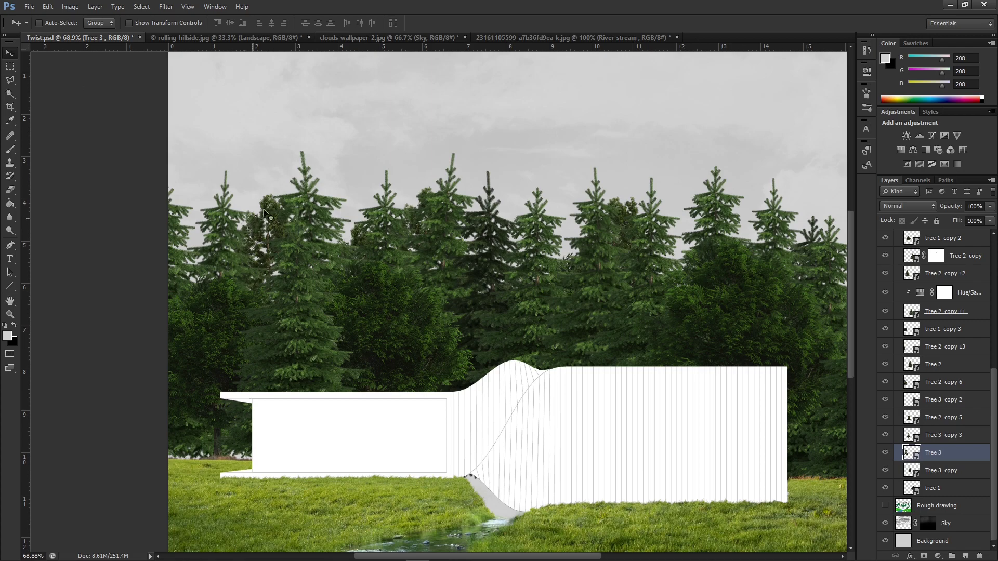
pyautogui.moveTo(567, 231); pyautogui.dragTo(514, 189)
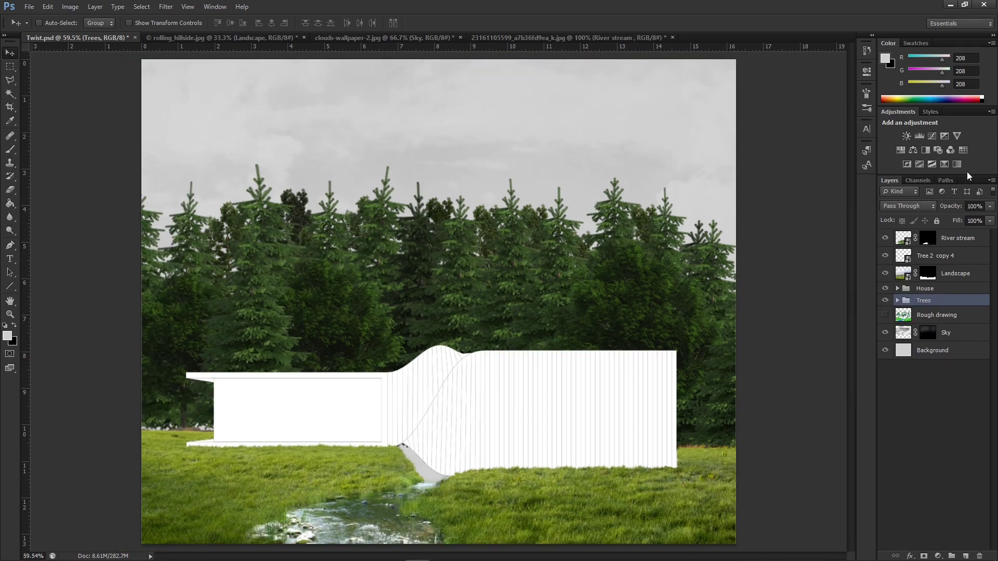
# Add a Hue/Saturation adjustment clipped to the Trees group and slightly lower its hue, saturation and lightness
pyautogui.click(899, 149)
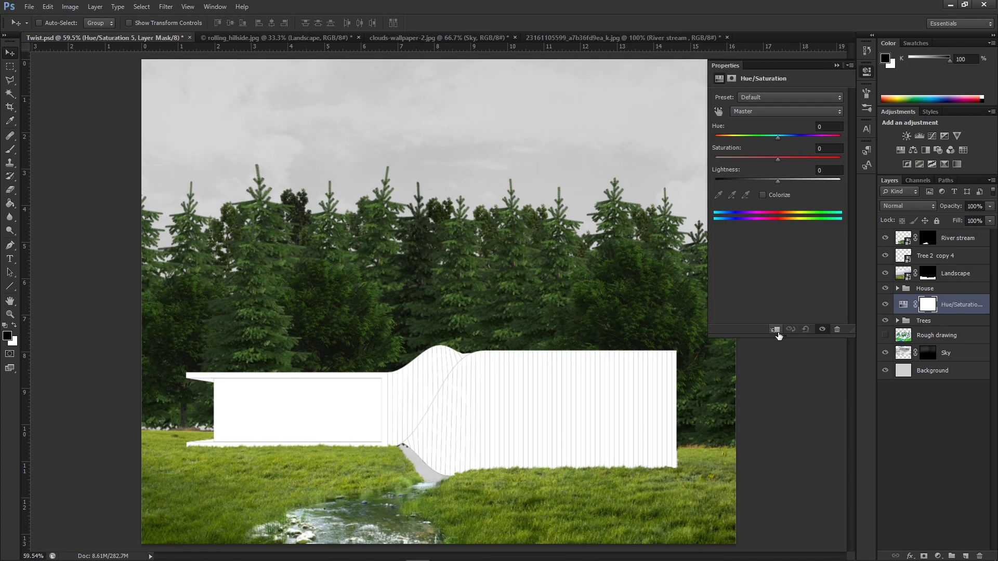
pyautogui.click(776, 330)
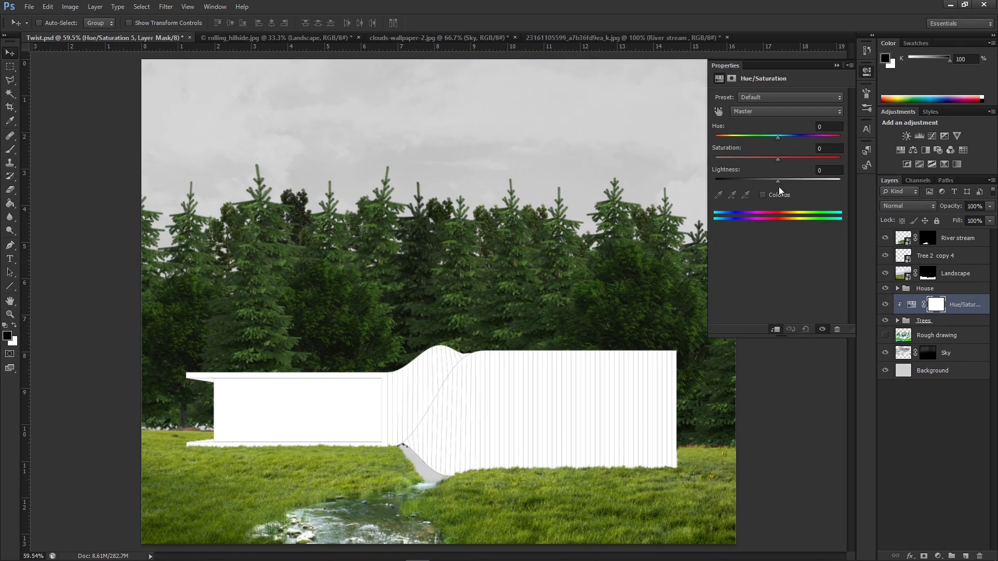
pyautogui.moveTo(773, 134); pyautogui.dragTo(773, 135)
pyautogui.moveTo(777, 158); pyautogui.dragTo(771, 160)
pyautogui.click(775, 182)
pyautogui.click(839, 65)
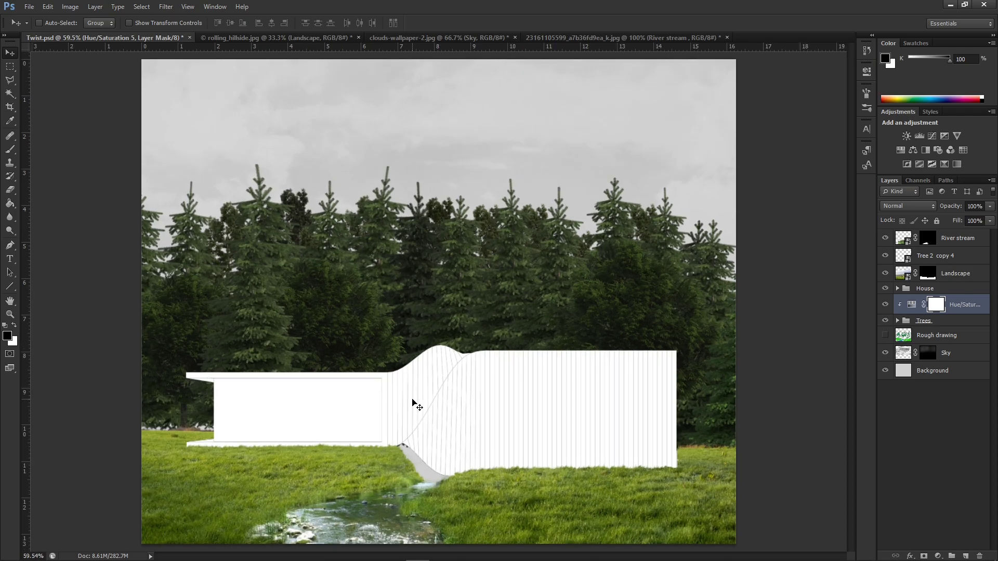
# Add a Hue/Saturation adjustment clipped to the Landscape layer with hue -14, saturation -18 and lightness -10
pyautogui.hotkey('ctrl', '0')
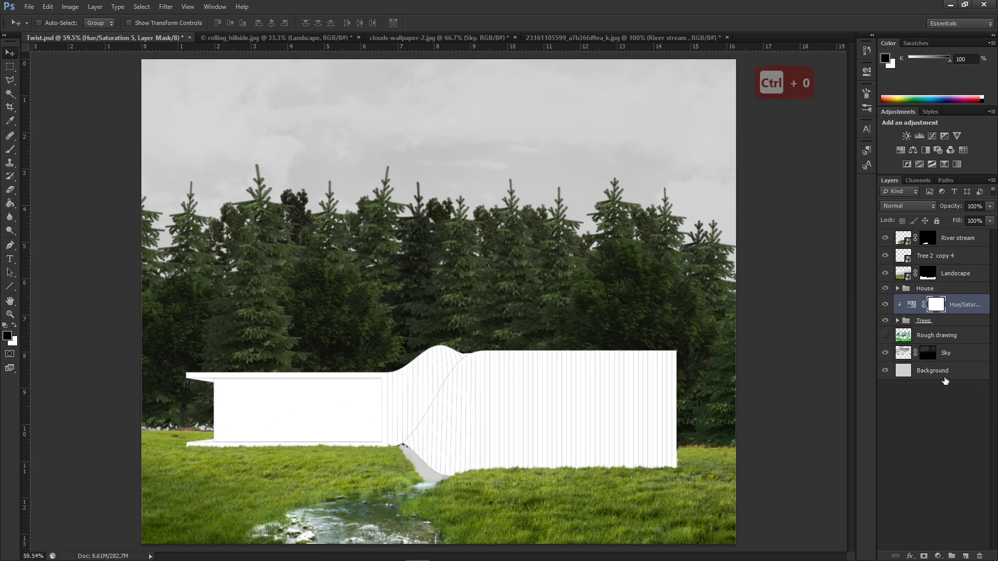
pyautogui.click(965, 273)
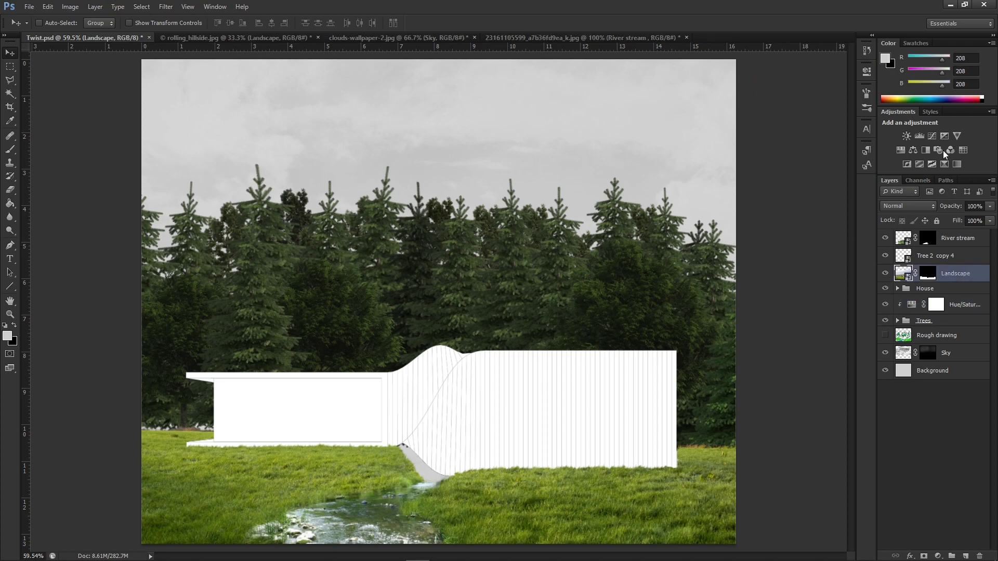
pyautogui.click(904, 151)
pyautogui.click(774, 330)
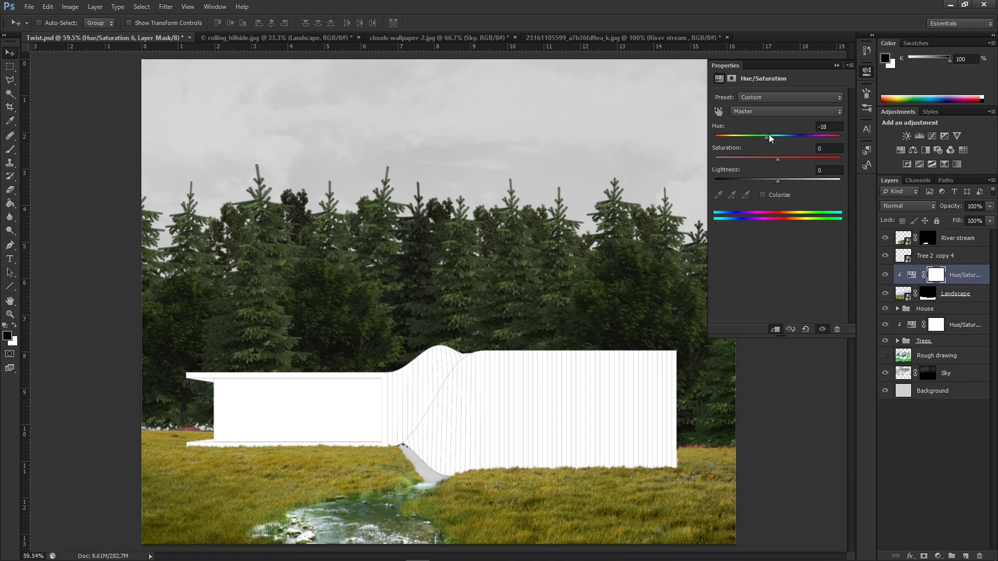
pyautogui.moveTo(776, 157); pyautogui.dragTo(768, 159)
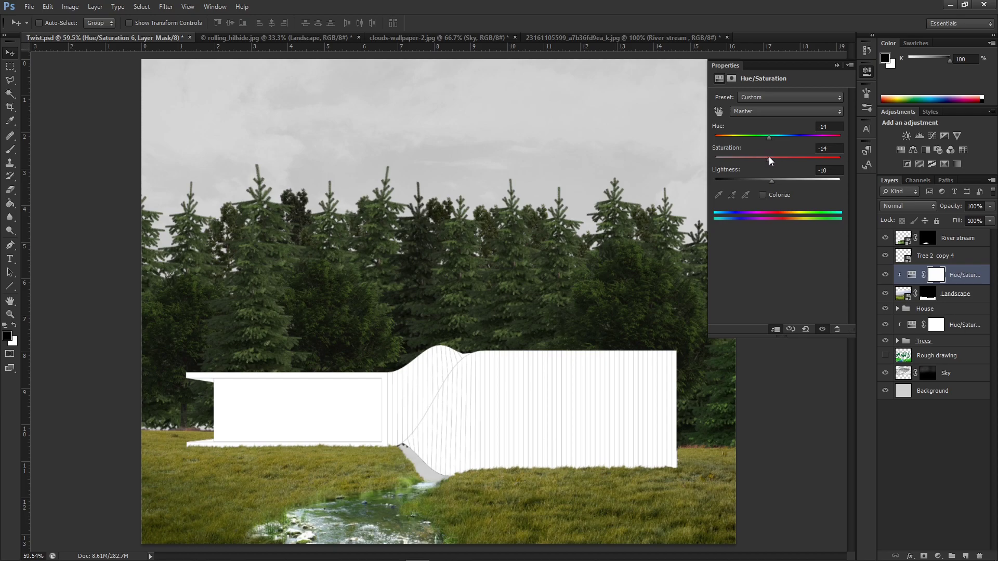
pyautogui.moveTo(767, 158); pyautogui.dragTo(755, 159)
pyautogui.moveTo(759, 158)
pyautogui.mouseDown()
pyautogui.moveTo(738, 161)
pyautogui.moveTo(759, 159)
pyautogui.mouseUp()
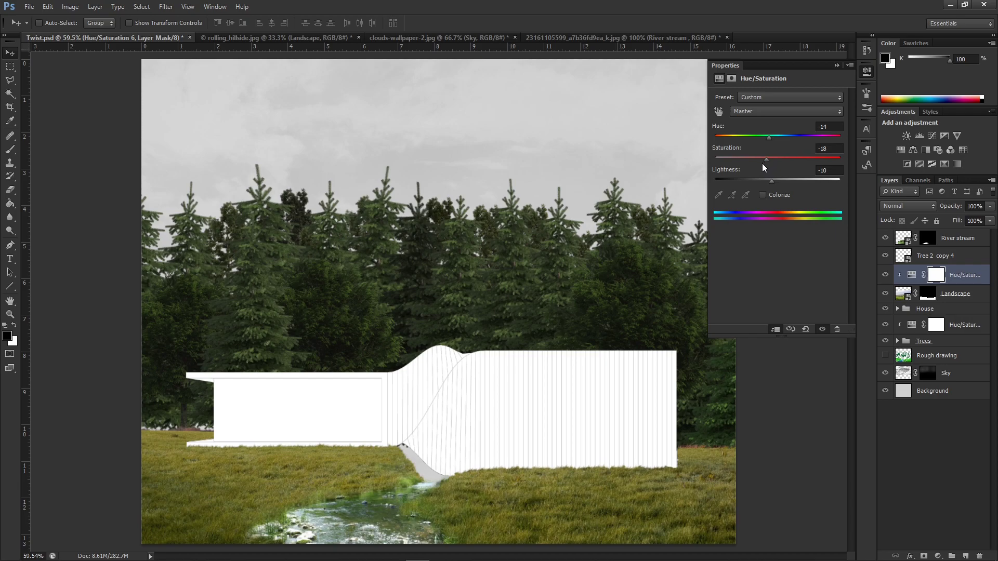
pyautogui.click(836, 65)
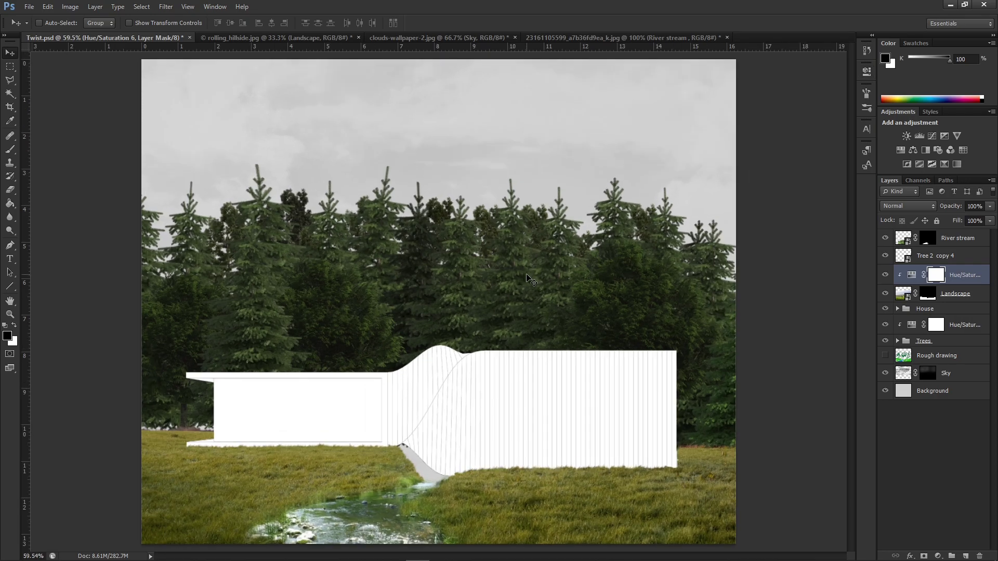
# Sample a light grey from the sky and refill the Background layer with lighter tones, ending at RGB 227, 225, 225
pyautogui.hotkey('ctrl', '0')
pyautogui.click(932, 391)
pyautogui.press('i')
pyautogui.click(574, 91)
pyautogui.click(7, 336)
pyautogui.click(570, 155)
pyautogui.press('g')
pyautogui.click(564, 134)
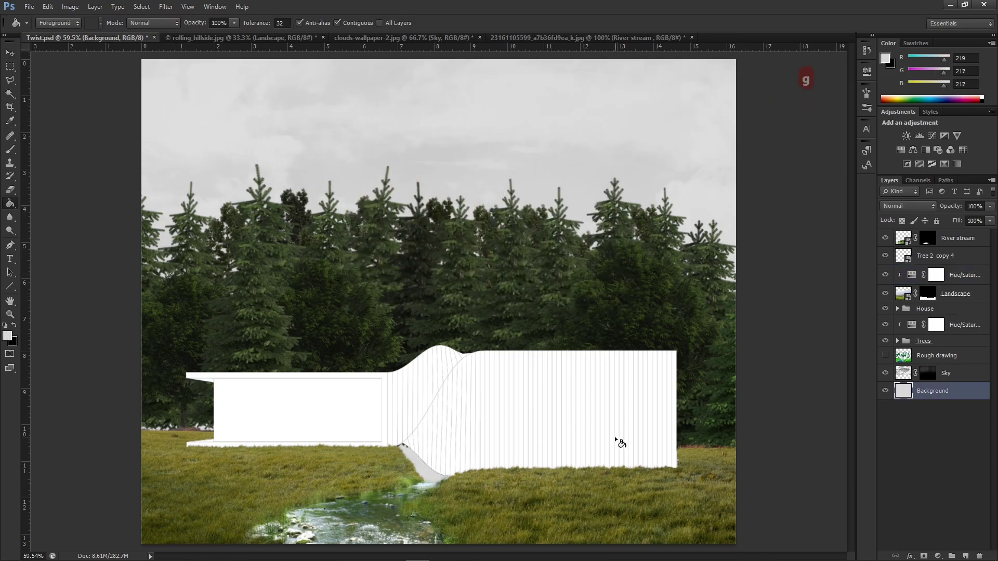
pyautogui.click(8, 336)
pyautogui.click(343, 157)
pyautogui.click(579, 152)
pyautogui.click(578, 152)
pyautogui.press('XF86MonBrightnessUp')
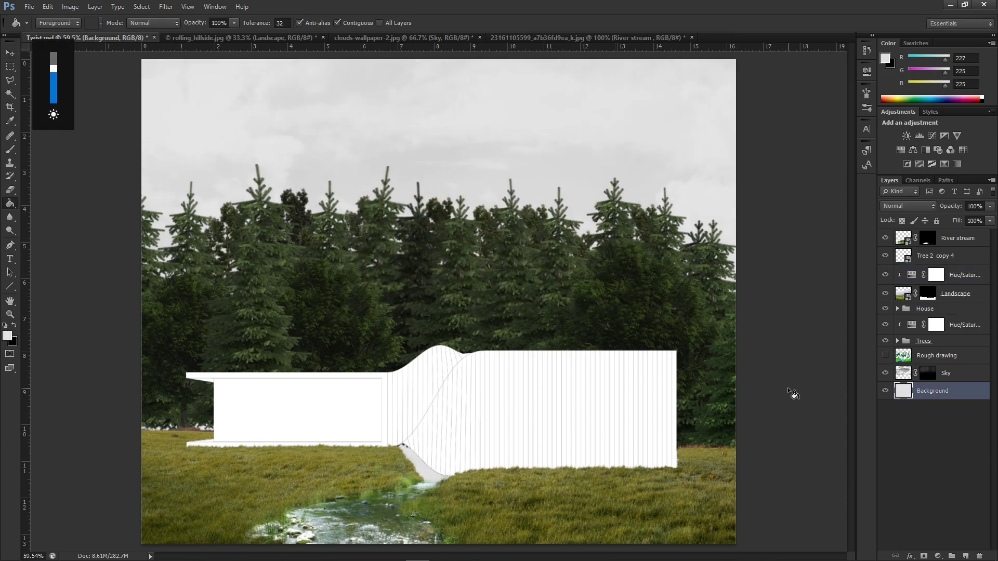
# Enlarge the River stream layer with Free Transform, extending it down and to the left
pyautogui.keyDown('ctrl'); pyautogui.click(282, 529); pyautogui.keyUp('ctrl')
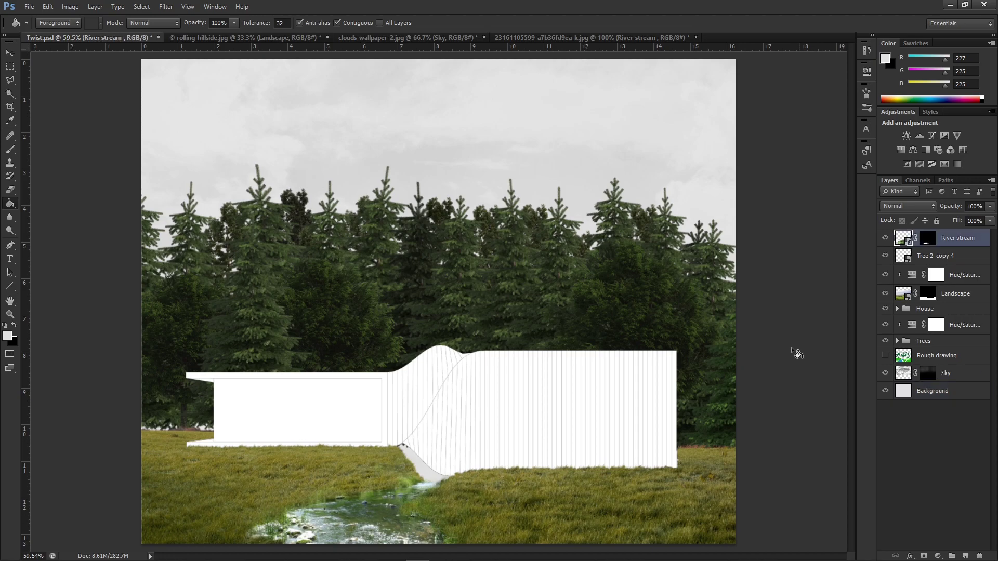
pyautogui.hotkey('ctrl', 't')
pyautogui.scroll(-3, 353, 462)
pyautogui.scroll(5, 353, 462)
pyautogui.moveTo(850, 335); pyautogui.dragTo(850, 373)
pyautogui.moveTo(240, 469); pyautogui.dragTo(216, 485)
pyautogui.scroll(-1, 268, 468)
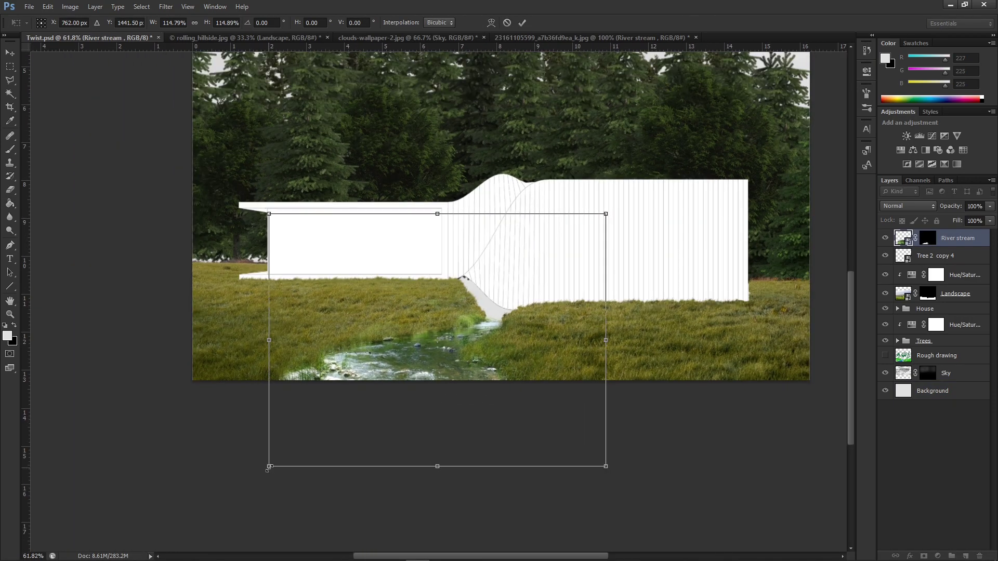
pyautogui.moveTo(269, 468); pyautogui.dragTo(259, 475)
pyautogui.scroll(-2, 415, 402)
pyautogui.press('Return')
# Resize the brush and paint white on the River stream layer's mask to reveal more of the stream
pyautogui.click(927, 238)
pyautogui.scroll(1, 297, 468)
pyautogui.scroll(11, 296, 468)
pyautogui.press('b')
pyautogui.moveTo(850, 354); pyautogui.dragTo(851, 401)
pyautogui.press(']')
pyautogui.press(']')
pyautogui.press(']')
pyautogui.press(']')
pyautogui.press(']')
pyautogui.press(']')
pyautogui.press(']')
pyautogui.press(']')
pyautogui.press(']')
pyautogui.press(']')
pyautogui.press(']')
pyautogui.press(']')
pyautogui.press('[')
pyautogui.press('[')
pyautogui.press('[')
pyautogui.press('[')
pyautogui.press(']')
pyautogui.press(']')
pyautogui.rightClick(311, 348)
pyautogui.click(314, 348)
pyautogui.press('x')
pyautogui.moveTo(191, 416); pyautogui.dragTo(123, 387)
# Paint black on the River stream mask to blend the stream's edges into the surrounding grass
pyautogui.press('x')
pyautogui.moveTo(131, 391)
pyautogui.mouseDown()
pyautogui.moveTo(193, 415)
pyautogui.moveTo(333, 332)
pyautogui.moveTo(411, 308)
pyautogui.mouseUp()
pyautogui.moveTo(605, 275); pyautogui.dragTo(667, 273)
pyautogui.scroll(-1, 450, 358)
pyautogui.scroll(1, 613, 311)
pyautogui.moveTo(576, 381)
pyautogui.mouseDown()
pyautogui.moveTo(638, 416)
pyautogui.moveTo(469, 356)
pyautogui.moveTo(568, 328)
pyautogui.moveTo(547, 338)
pyautogui.mouseUp()
pyautogui.scroll(1, 644, 322)
pyautogui.scroll(-2, 494, 512)
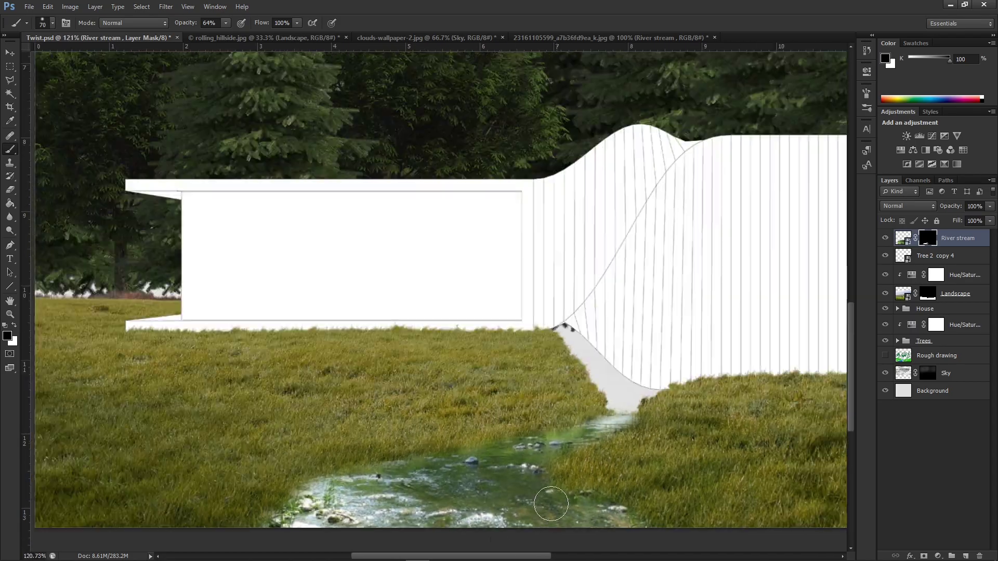
pyautogui.scroll(-2, 553, 508)
pyautogui.scroll(1, 287, 457)
pyautogui.scroll(-1, 287, 457)
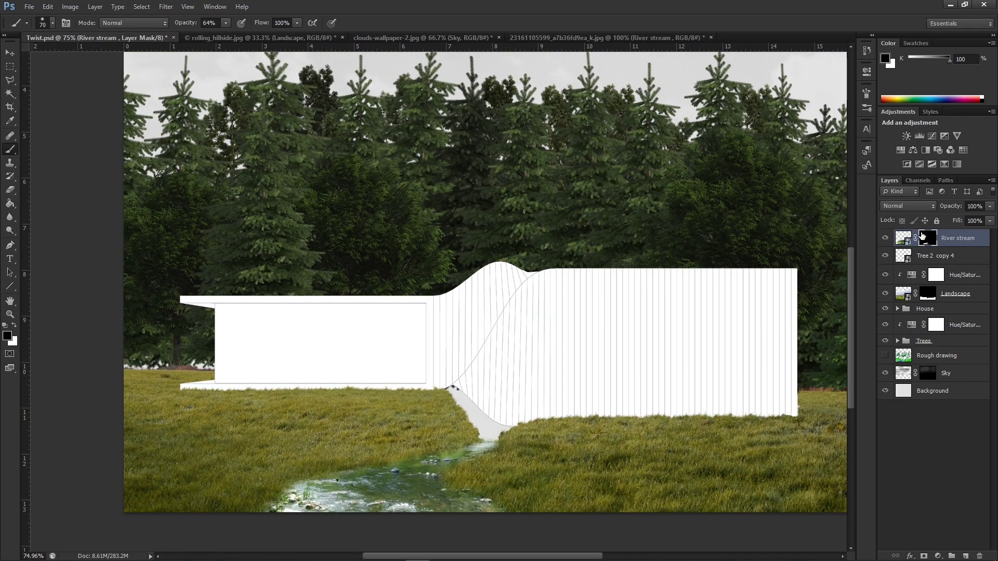
# Adjust the River stream layer's scale and position with Free Transform, enlarging it to roughly 104.5%
pyautogui.click(903, 238)
pyautogui.hotkey('ctrl', 't')
pyautogui.moveTo(215, 310); pyautogui.dragTo(226, 318)
pyautogui.moveTo(334, 383); pyautogui.dragTo(324, 376)
pyautogui.scroll(-3, 332, 374)
pyautogui.moveTo(278, 530); pyautogui.dragTo(261, 544)
pyautogui.moveTo(412, 455); pyautogui.dragTo(421, 448)
pyautogui.scroll(3, 426, 448)
pyautogui.scroll(-1, 426, 458)
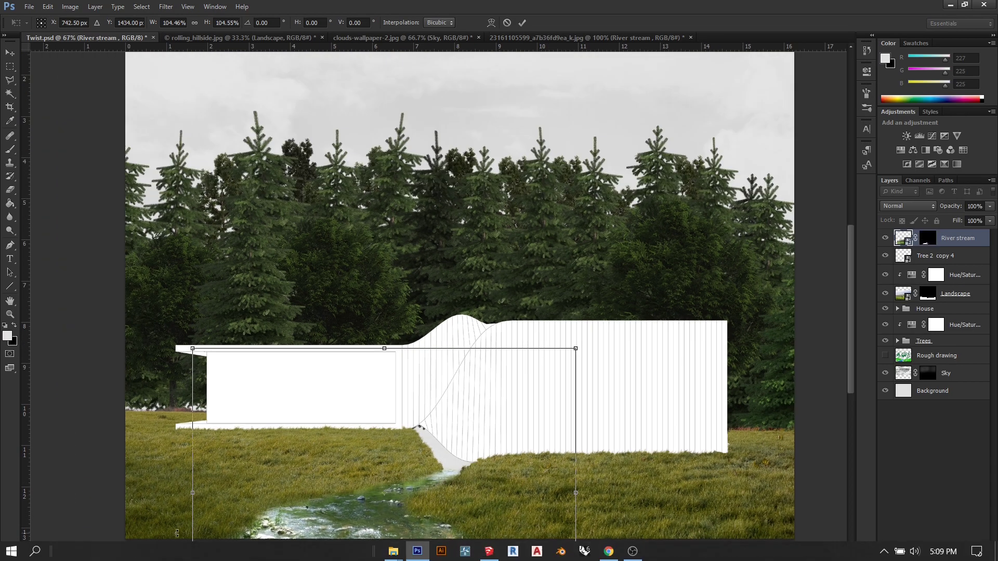
pyautogui.scroll(-2, 389, 385)
pyautogui.click(522, 23)
# Crop a strip of grass and stream off the canvas's lower edge
pyautogui.scroll(-2, 478, 412)
pyautogui.scroll(2, 479, 412)
pyautogui.click(935, 391)
pyautogui.press('c')
pyautogui.moveTo(445, 526); pyautogui.dragTo(444, 518)
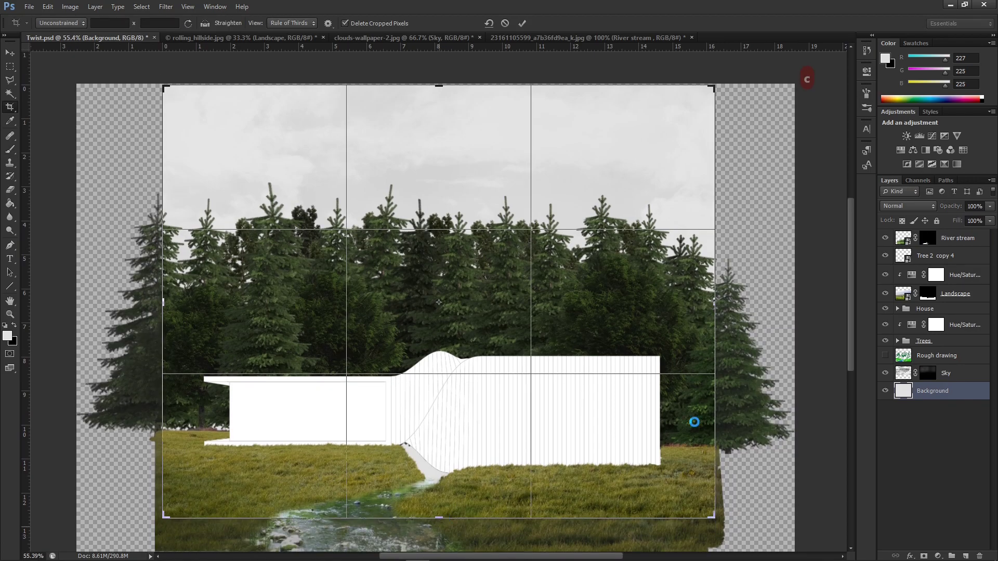
pyautogui.press('Return')
pyautogui.hotkey('ctrl', '0')
pyautogui.press('v')
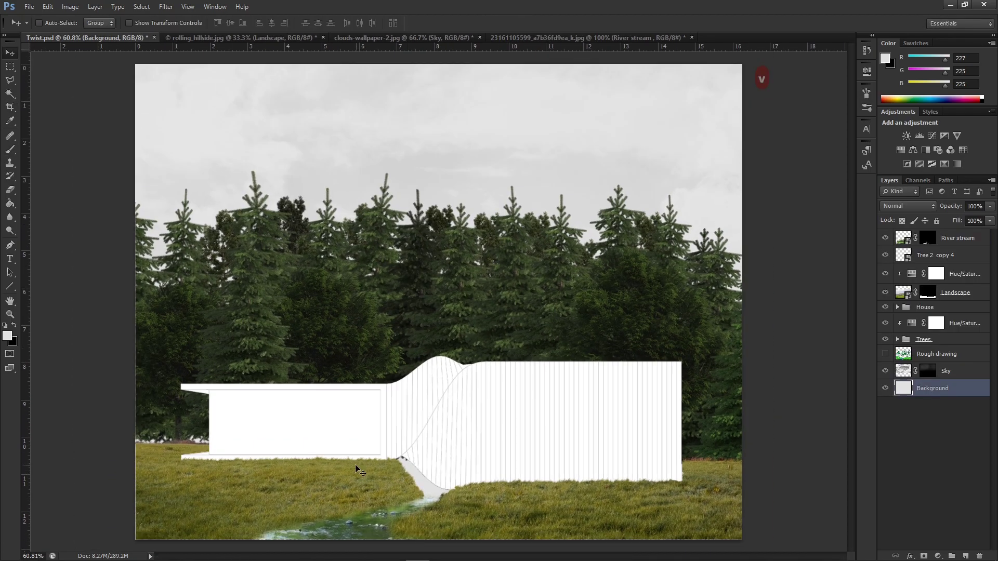
# Choose, resize and adjust a brush, and reshape the grassy bank on the Landscape mask where the stream meets the building
pyautogui.scroll(3, 411, 486)
pyautogui.click(927, 292)
pyautogui.press('b')
pyautogui.scroll(1, 398, 453)
pyautogui.rightClick(424, 463)
pyautogui.scroll(-2, 683, 469)
pyautogui.doubleClick(613, 538)
pyautogui.scroll(1, 374, 510)
pyautogui.press('[')
pyautogui.press('[')
pyautogui.press('[')
pyautogui.press('[')
pyautogui.press('[')
pyautogui.press('[')
pyautogui.press('[')
pyautogui.press('[')
pyautogui.press('[')
pyautogui.press('[')
pyautogui.press('[')
pyautogui.press('[')
pyautogui.press('[')
pyautogui.press('[')
pyautogui.press('[')
pyautogui.press('[')
pyautogui.press('[')
pyautogui.press('[')
pyautogui.press('[')
pyautogui.press('[')
pyautogui.press(']')
pyautogui.press(']')
pyautogui.click(866, 93)
pyautogui.moveTo(746, 285); pyautogui.dragTo(766, 286)
pyautogui.click(839, 89)
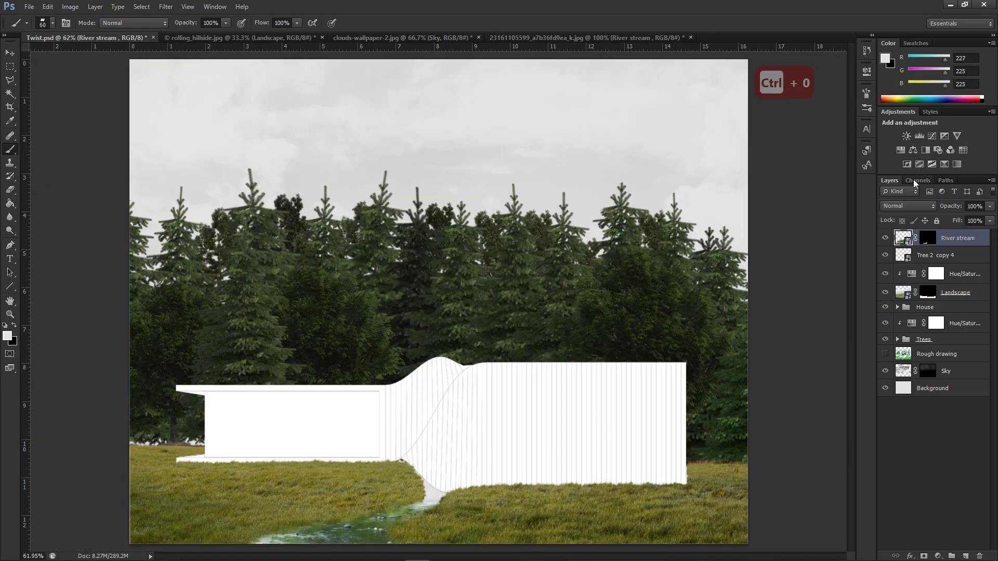
# Add a Hue/Saturation adjustment clipped to the River stream layer, setting hue to -35 and lowering saturation and lightness
pyautogui.click(901, 150)
pyautogui.click(775, 329)
pyautogui.moveTo(778, 181); pyautogui.dragTo(772, 182)
pyautogui.moveTo(777, 135); pyautogui.dragTo(777, 182)
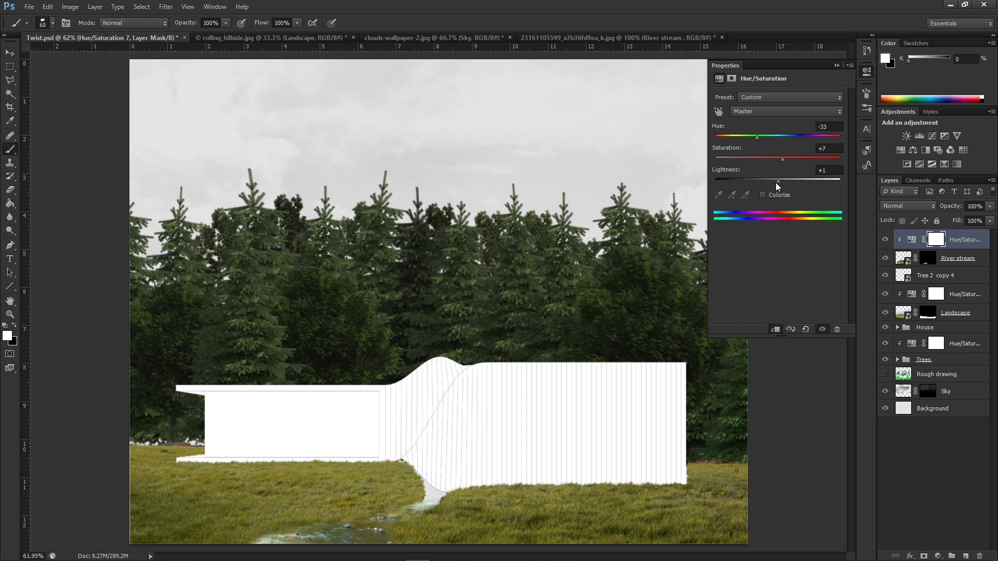
pyautogui.moveTo(775, 182); pyautogui.dragTo(771, 179)
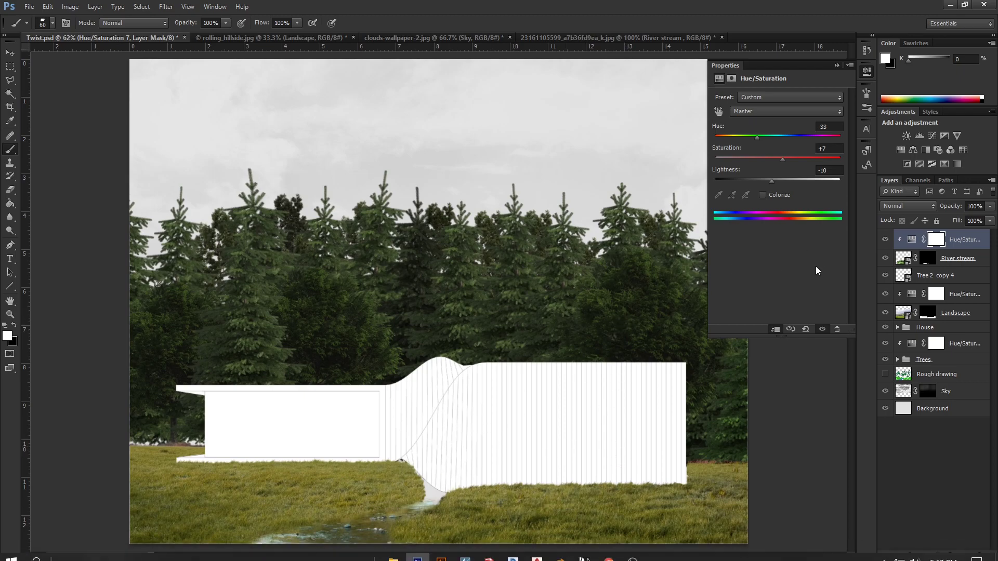
pyautogui.moveTo(778, 137); pyautogui.dragTo(758, 139)
pyautogui.press('v')
pyautogui.click(908, 241)
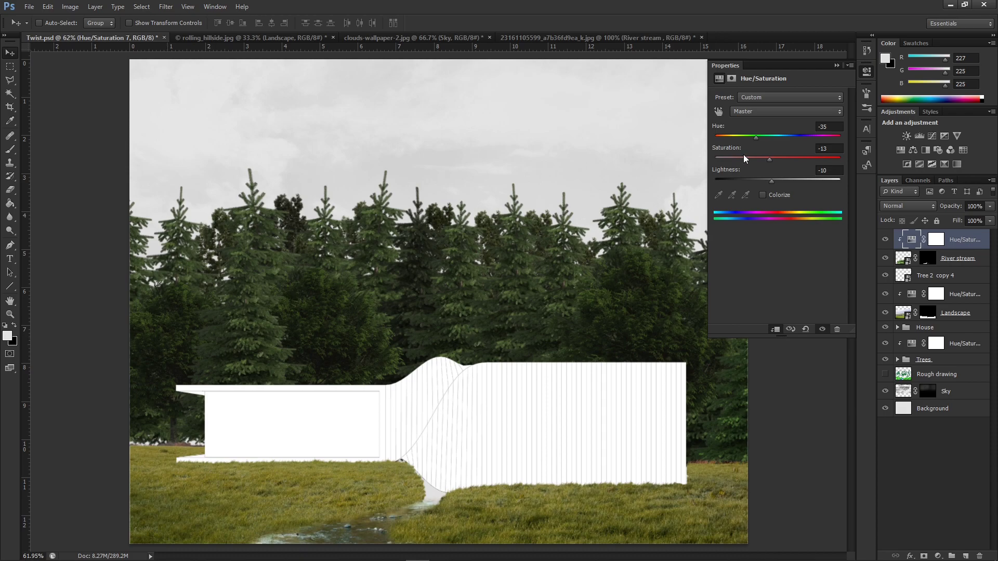
pyautogui.moveTo(762, 158); pyautogui.dragTo(767, 181)
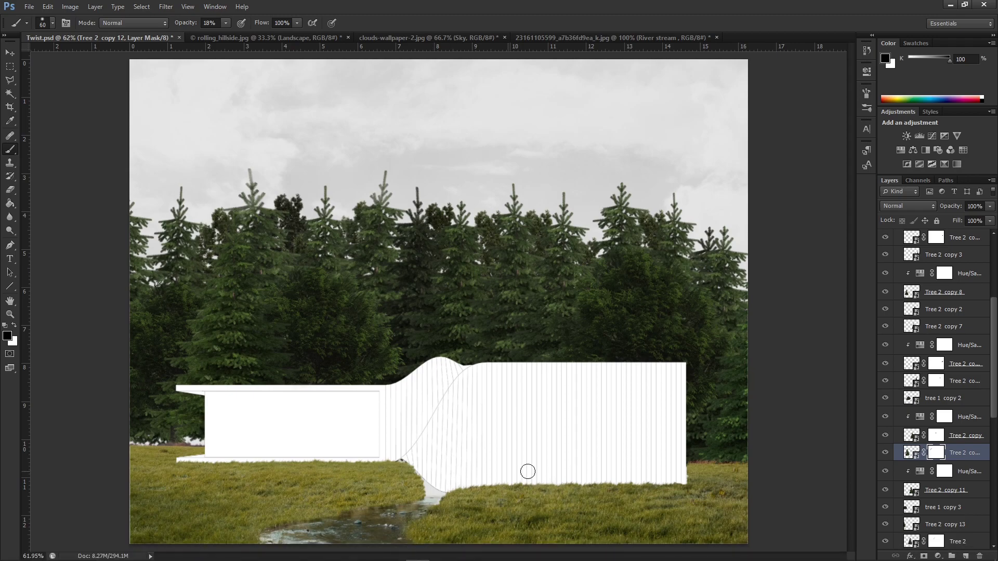
# Reposition the leafy tree 1 within the tree row behind the building and duplicate it
pyautogui.click(995, 518)
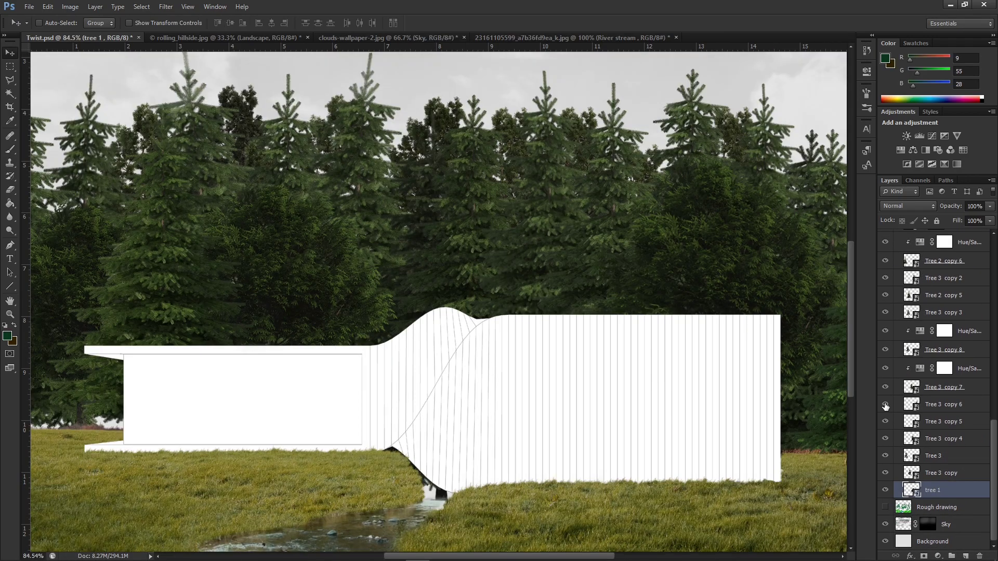
pyautogui.scroll(-1, 742, 140)
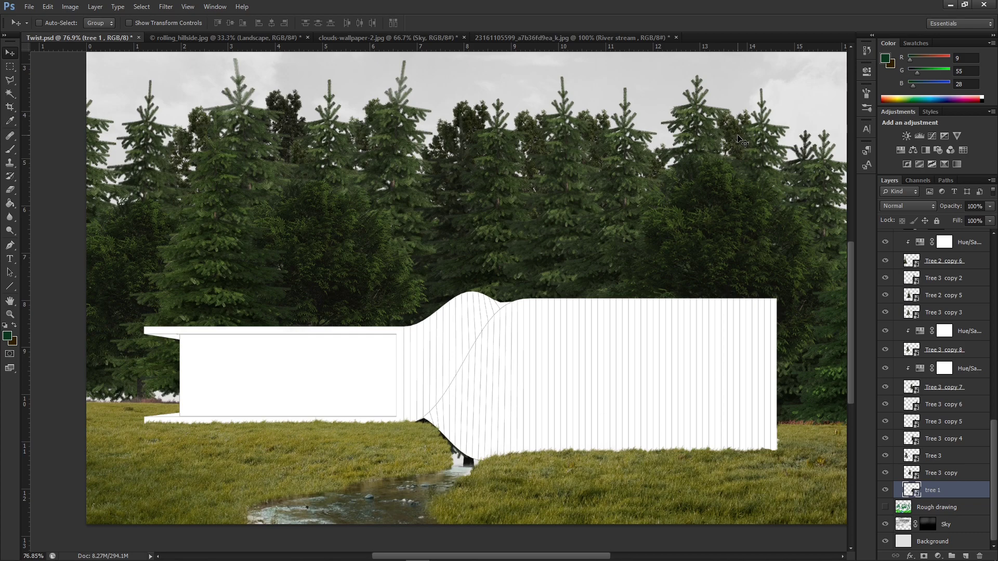
pyautogui.moveTo(737, 145); pyautogui.dragTo(623, 346)
pyautogui.hotkey('ctrl', 'j')
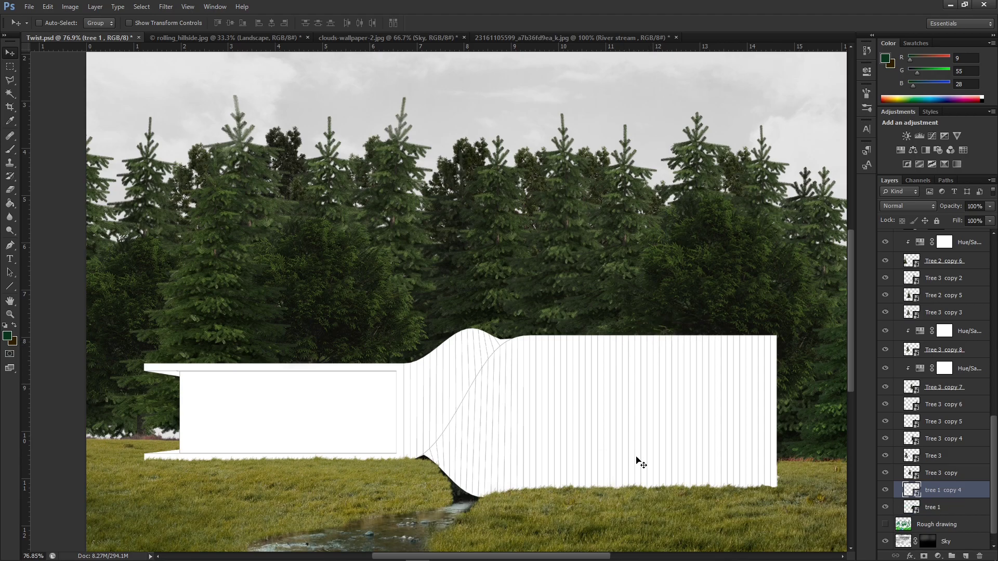
pyautogui.hotkey('ctrl', '0')
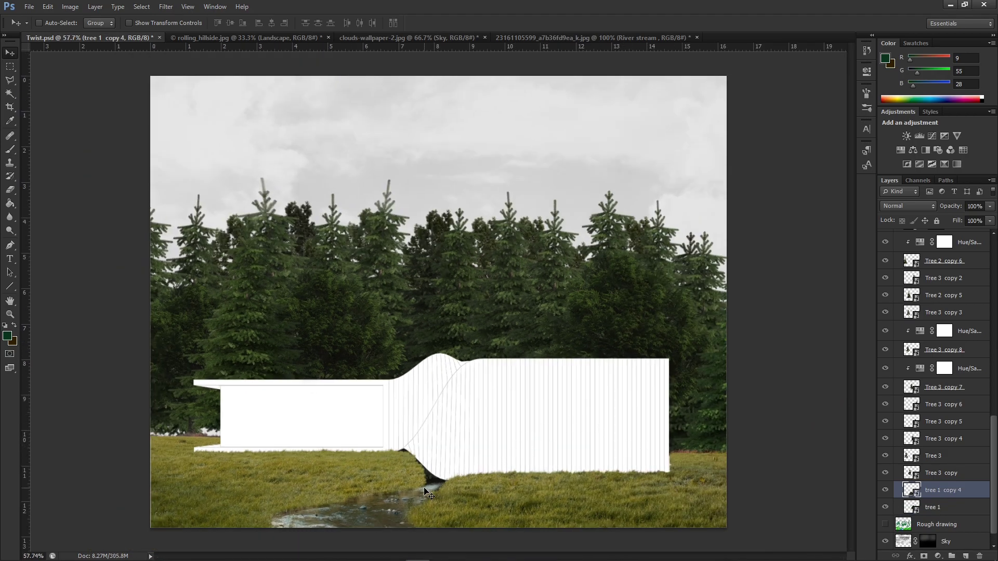
pyautogui.scroll(1, 427, 494)
pyautogui.scroll(-1, 577, 532)
pyautogui.scroll(1, 489, 543)
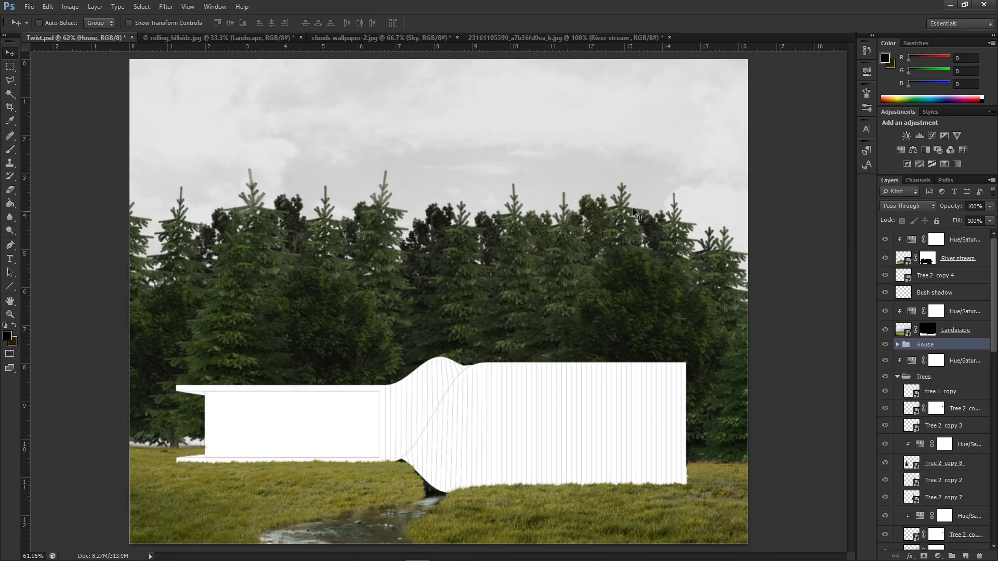
# Open the hedge image pngfuel.com.png and rename its layer as Bush
pyautogui.hotkey('ctrl', '0')
pyautogui.click(29, 6)
pyautogui.click(45, 31)
pyautogui.click(598, 258)
pyautogui.click(665, 396)
pyautogui.rightClick(945, 236)
pyautogui.doubleClick(915, 235)
pyautogui.press('BackSpace')
pyautogui.write('Bush')
pyautogui.press('Return')
# Duplicate the Bush layer into Twist.psd and return to that document
pyautogui.rightClick(921, 236)
pyautogui.click(780, 190)
pyautogui.click(446, 209)
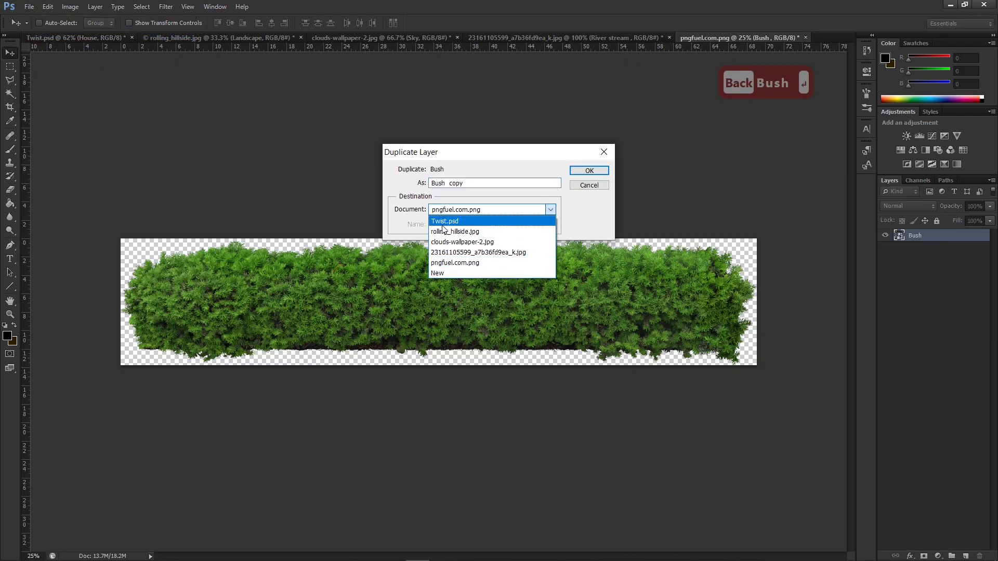
pyautogui.click(444, 220)
pyautogui.click(589, 170)
pyautogui.click(52, 37)
# Scale the Bush layer down to a small hedge and place it at the open end of the white building
pyautogui.hotkey('ctrl', 't')
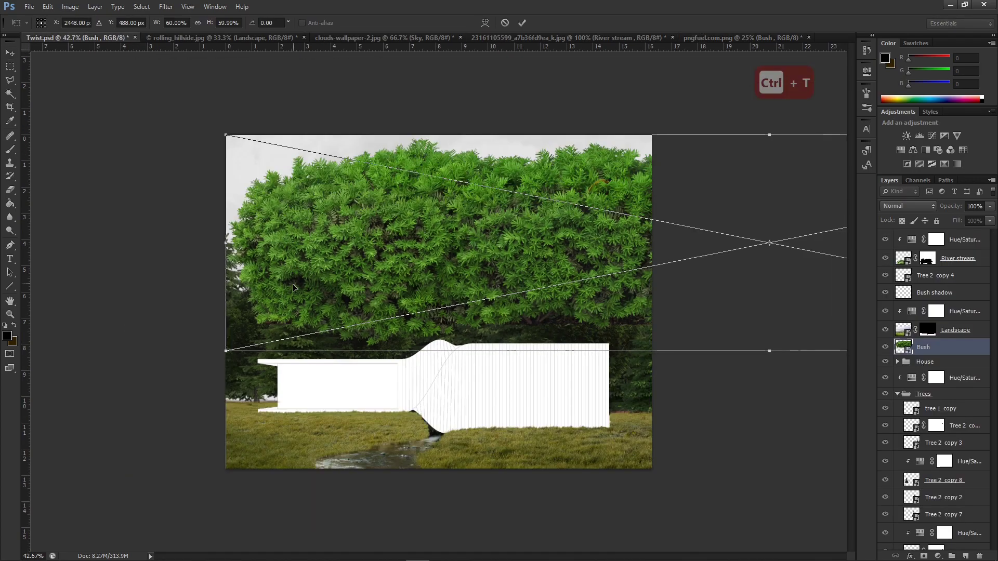
pyautogui.scroll(-5, 291, 266)
pyautogui.moveTo(762, 319); pyautogui.dragTo(424, 253)
pyautogui.scroll(6, 425, 253)
pyautogui.moveTo(330, 117); pyautogui.dragTo(312, 392)
pyautogui.moveTo(372, 380); pyautogui.dragTo(282, 411)
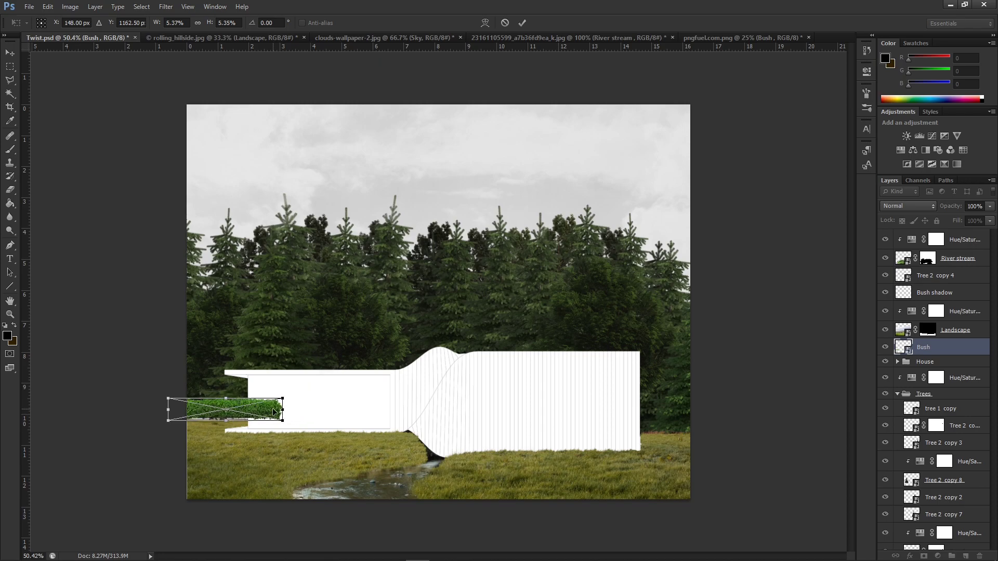
# Distort the small hedge so its outer end is taller and follows the perspective, and apply the transform
pyautogui.scroll(2, 282, 411)
pyautogui.scroll(2, 260, 423)
pyautogui.moveTo(100, 410)
pyautogui.mouseDown()
pyautogui.moveTo(69, 400)
pyautogui.moveTo(85, 405)
pyautogui.mouseUp()
pyautogui.moveTo(100, 441); pyautogui.dragTo(81, 454)
pyautogui.moveTo(84, 405); pyautogui.dragTo(68, 403)
pyautogui.moveTo(268, 410); pyautogui.dragTo(263, 411)
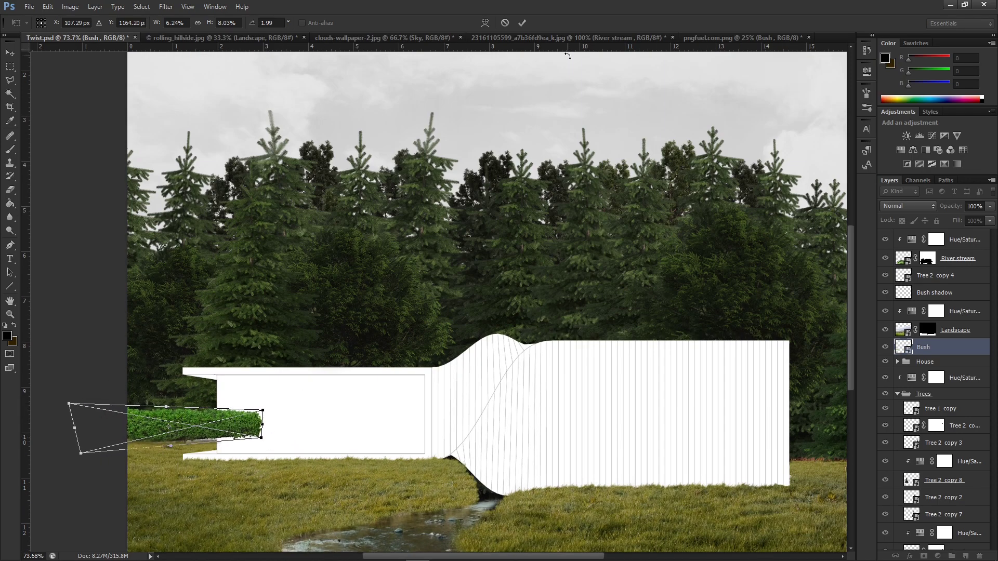
pyautogui.click(522, 23)
# Adjust the hedge's position beside the building and place the Bush layer directly below the Bush shadow layer
pyautogui.moveTo(326, 422); pyautogui.dragTo(343, 416)
pyautogui.moveTo(224, 409); pyautogui.dragTo(208, 416)
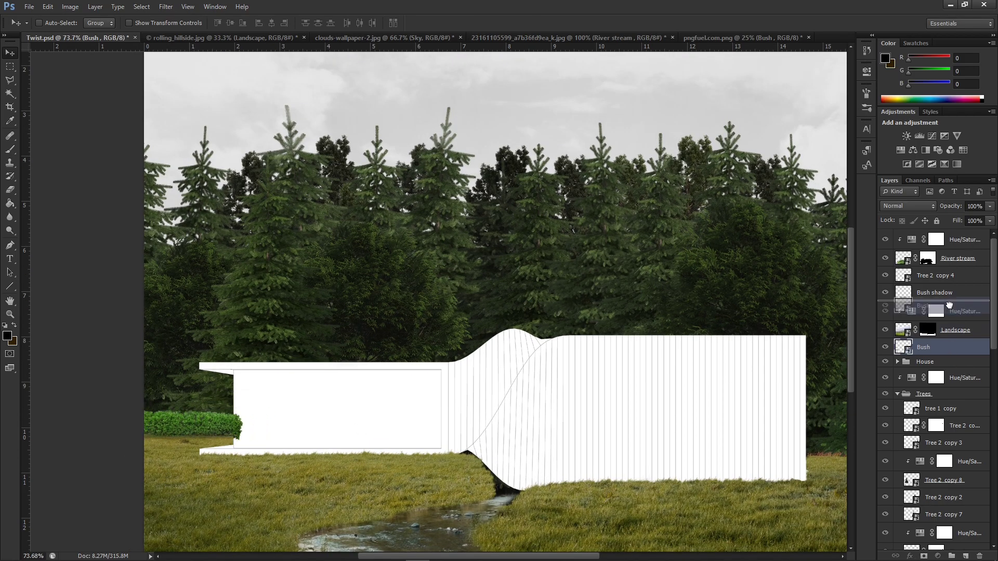
pyautogui.moveTo(949, 305); pyautogui.dragTo(949, 304)
pyautogui.scroll(5, 187, 432)
pyautogui.moveTo(190, 432); pyautogui.dragTo(192, 432)
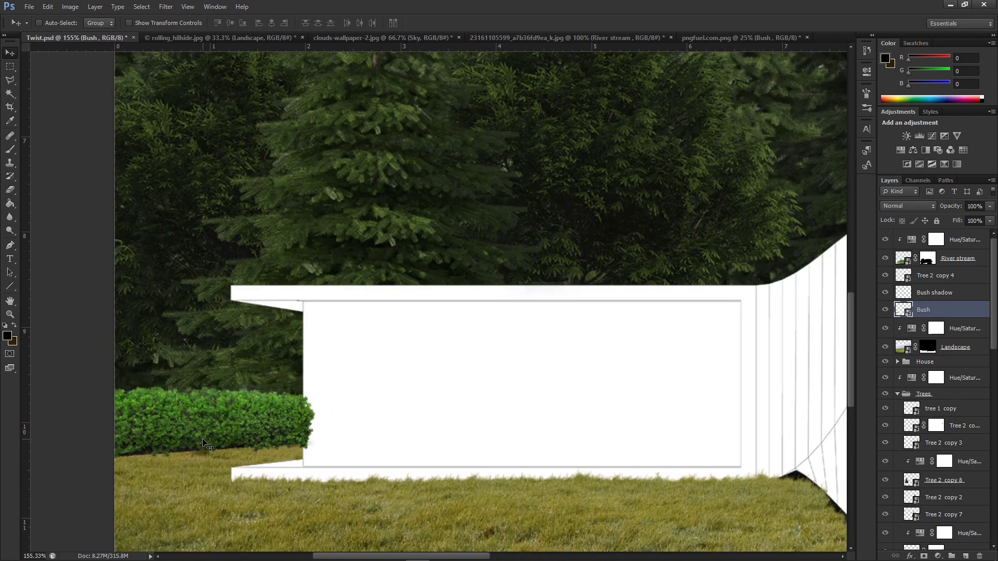
# Delete the old Bush shadow layer, fine-tune the hedge's position on the lawn and put the Bush layer below Landscape
pyautogui.scroll(-2, 202, 443)
pyautogui.click(957, 295)
pyautogui.press('Delete')
pyautogui.moveTo(235, 403)
pyautogui.mouseDown()
pyautogui.moveTo(211, 408)
pyautogui.moveTo(231, 405)
pyautogui.mouseUp()
pyautogui.scroll(-6, 201, 457)
pyautogui.scroll(3, 205, 463)
pyautogui.scroll(2, 181, 448)
pyautogui.moveTo(232, 441)
pyautogui.mouseDown()
pyautogui.moveTo(233, 433)
pyautogui.moveTo(233, 441)
pyautogui.mouseUp()
pyautogui.moveTo(940, 292); pyautogui.dragTo(939, 338)
pyautogui.scroll(4, 347, 416)
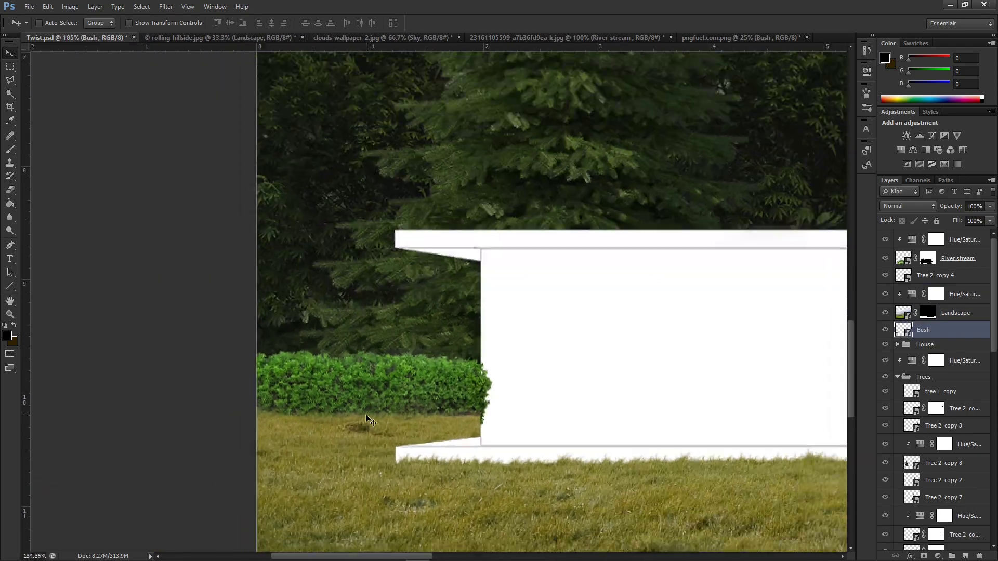
# Target the Landscape layer mask and prepare a grass-shaped brush at size 45 with 68% opacity
pyautogui.scroll(-1, 411, 502)
pyautogui.doubleClick(928, 313)
pyautogui.press('b')
pyautogui.scroll(3, 312, 414)
pyautogui.rightClick(332, 416)
pyautogui.scroll(-2, 435, 299)
pyautogui.press('[')
pyautogui.press('[')
pyautogui.press('[')
pyautogui.press('[')
pyautogui.press('[')
pyautogui.press('[')
pyautogui.press('[')
pyautogui.press('[')
pyautogui.press('[')
pyautogui.press('[')
pyautogui.press('[')
pyautogui.press('[')
pyautogui.press('[')
pyautogui.press('[')
pyautogui.press('[')
pyautogui.press('[')
pyautogui.press('[')
pyautogui.press('[')
pyautogui.press('[')
pyautogui.press('[')
pyautogui.scroll(6, 345, 401)
pyautogui.scroll(3, 347, 401)
pyautogui.press('[')
pyautogui.click(866, 94)
pyautogui.click(661, 129)
pyautogui.click(684, 114)
pyautogui.click(866, 93)
pyautogui.press('[')
pyautogui.scroll(2, 273, 392)
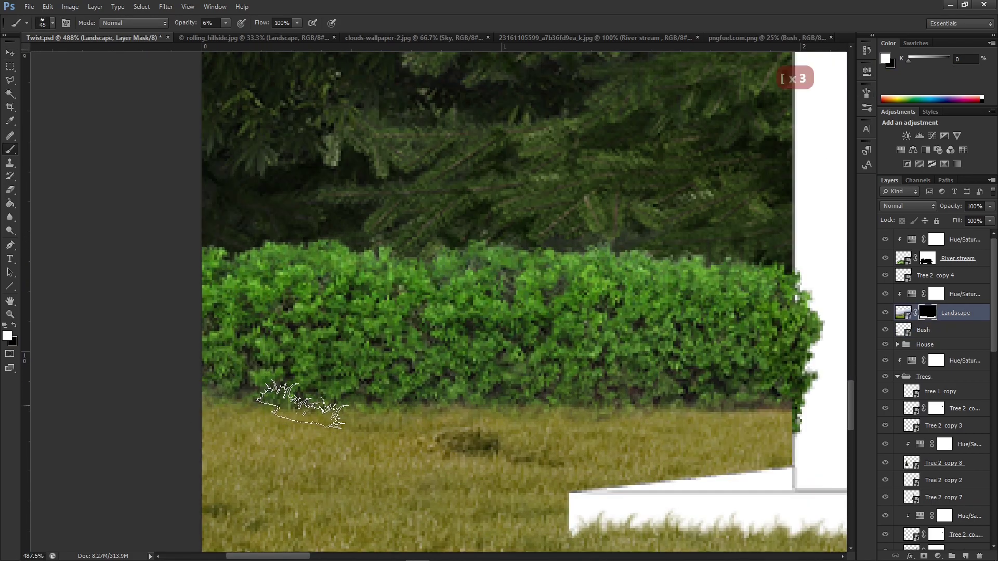
pyautogui.moveTo(225, 23); pyautogui.dragTo(261, 30)
pyautogui.click(14, 325)
# Paint on the Landscape mask to hide the grass overlapping the foot of the hedge
pyautogui.moveTo(271, 405); pyautogui.dragTo(758, 400)
pyautogui.scroll(-3, 759, 395)
pyautogui.moveTo(758, 431); pyautogui.dragTo(530, 444)
pyautogui.scroll(3, 531, 444)
# Paint the grass back on the Landscape mask along the hedge's base, undoing unwanted strokes
pyautogui.press('x')
pyautogui.moveTo(385, 452); pyautogui.dragTo(535, 441)
pyautogui.hotkey('ctrl', 'z')
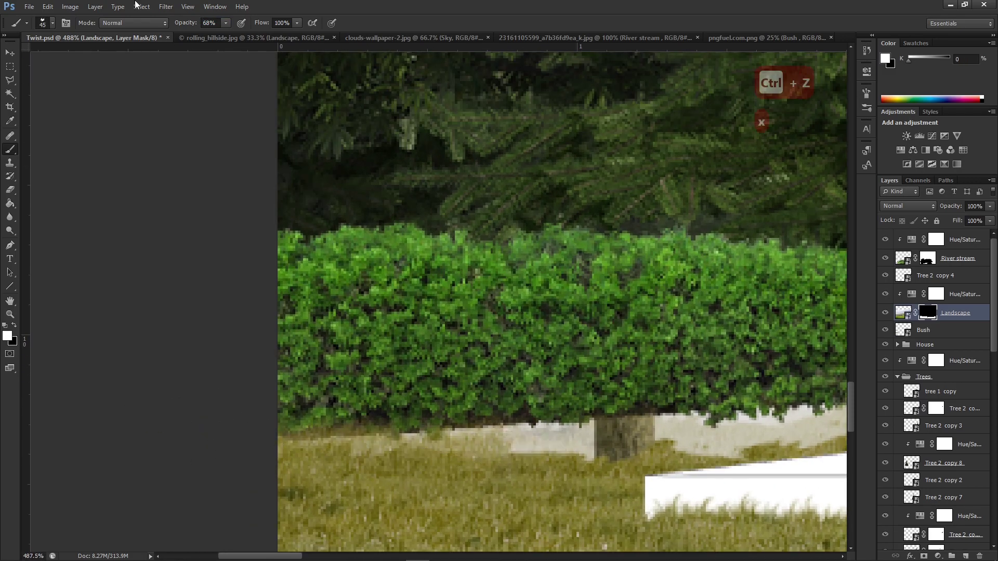
pyautogui.moveTo(430, 370); pyautogui.dragTo(441, 369)
pyautogui.moveTo(312, 442)
pyautogui.mouseDown()
pyautogui.moveTo(335, 453)
pyautogui.moveTo(697, 434)
pyautogui.moveTo(539, 432)
pyautogui.moveTo(582, 400)
pyautogui.mouseUp()
pyautogui.scroll(-1, 722, 416)
pyautogui.hotkey('ctrl', 'z')
pyautogui.scroll(-4, 489, 432)
pyautogui.scroll(-1, 629, 442)
pyautogui.scroll(4, 811, 395)
pyautogui.moveTo(478, 393)
pyautogui.mouseDown()
pyautogui.moveTo(591, 405)
pyautogui.moveTo(558, 396)
pyautogui.mouseUp()
pyautogui.hotkey('ctrl', 'z')
pyautogui.scroll(-4, 561, 441)
# Create a new layer above the Bush layer and name it Bush shadow
pyautogui.press('v')
pyautogui.click(934, 331)
pyautogui.keyDown('ctrl'); pyautogui.click(589, 486); pyautogui.keyUp('ctrl')
pyautogui.scroll(-3, 561, 426)
pyautogui.click(955, 334)
pyautogui.hotkey('ctrl', 'alt', 'shift', 'n')
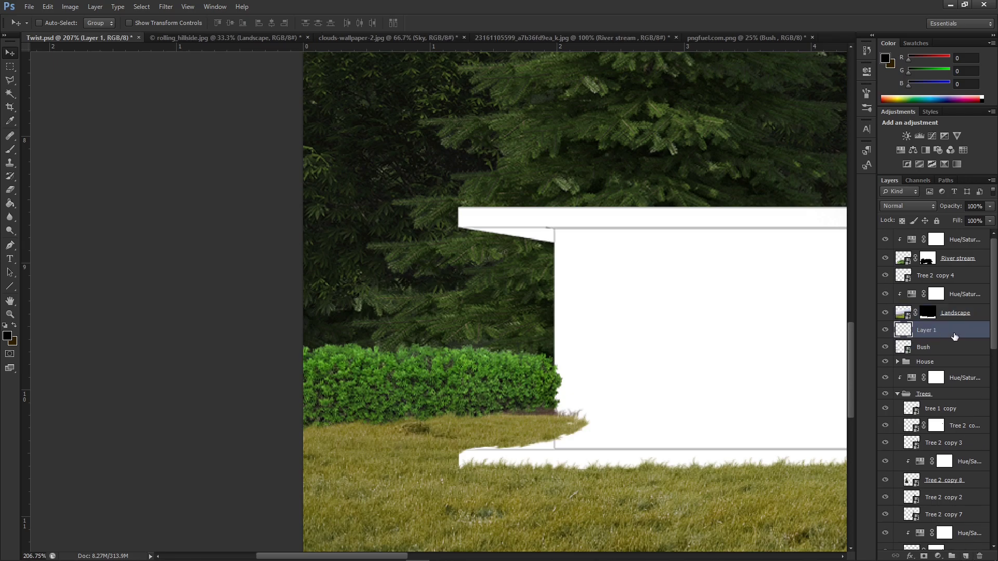
pyautogui.click(944, 328)
pyautogui.write('Bush shadow')
pyautogui.press('Return')
# Set up a soft round black brush at size 15 with 9% opacity for the bush shadow
pyautogui.press('b')
pyautogui.moveTo(214, 35); pyautogui.dragTo(179, 35)
pyautogui.rightClick(453, 257)
pyautogui.scroll(10, 481, 353)
pyautogui.doubleClick(479, 333)
pyautogui.scroll(5, 350, 437)
pyautogui.press('[')
pyautogui.press('[')
pyautogui.press('[')
pyautogui.press('[')
pyautogui.press('[')
pyautogui.press('[')
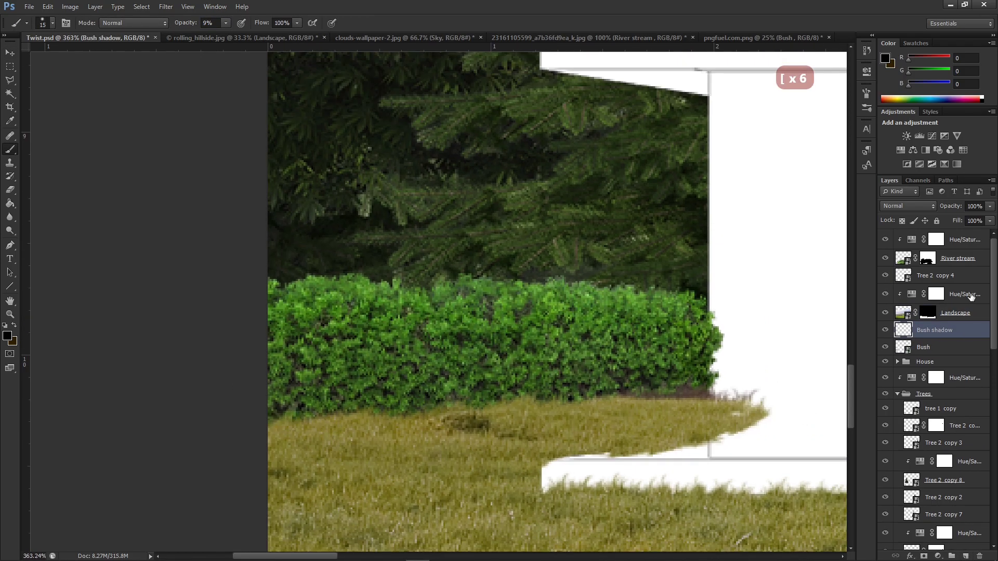
# Move Bush shadow above the Landscape's Hue/Saturation adjustment and paint a soft shadow on the grass along the hedge's base
pyautogui.moveTo(952, 285); pyautogui.dragTo(951, 284)
pyautogui.moveTo(286, 421)
pyautogui.mouseDown()
pyautogui.moveTo(676, 399)
pyautogui.moveTo(284, 428)
pyautogui.mouseUp()
pyautogui.moveTo(706, 423); pyautogui.dragTo(535, 401)
pyautogui.scroll(-10, 163, 395)
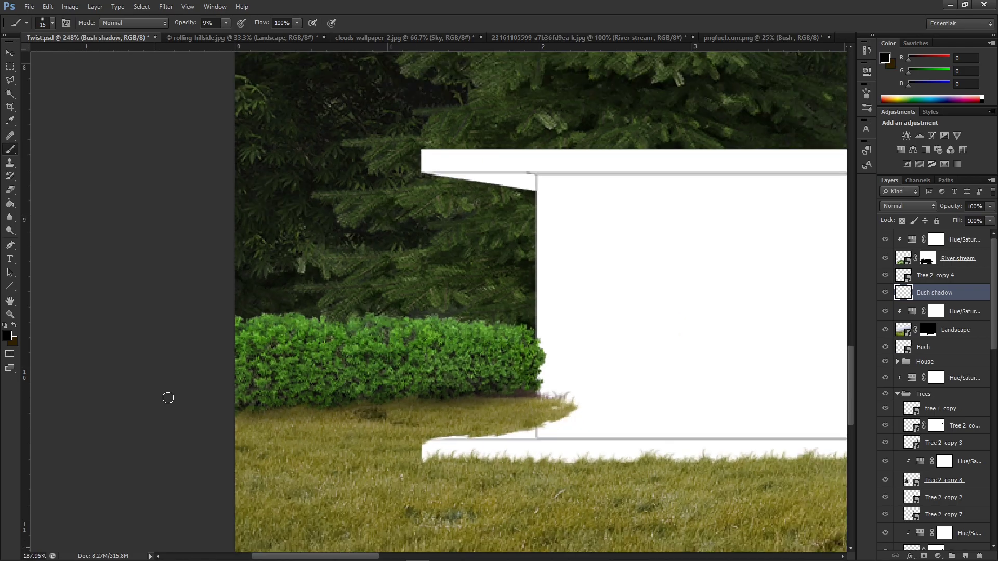
pyautogui.scroll(10, 148, 451)
pyautogui.moveTo(140, 439); pyautogui.dragTo(396, 410)
pyautogui.scroll(-7, 239, 448)
pyautogui.scroll(2, 309, 454)
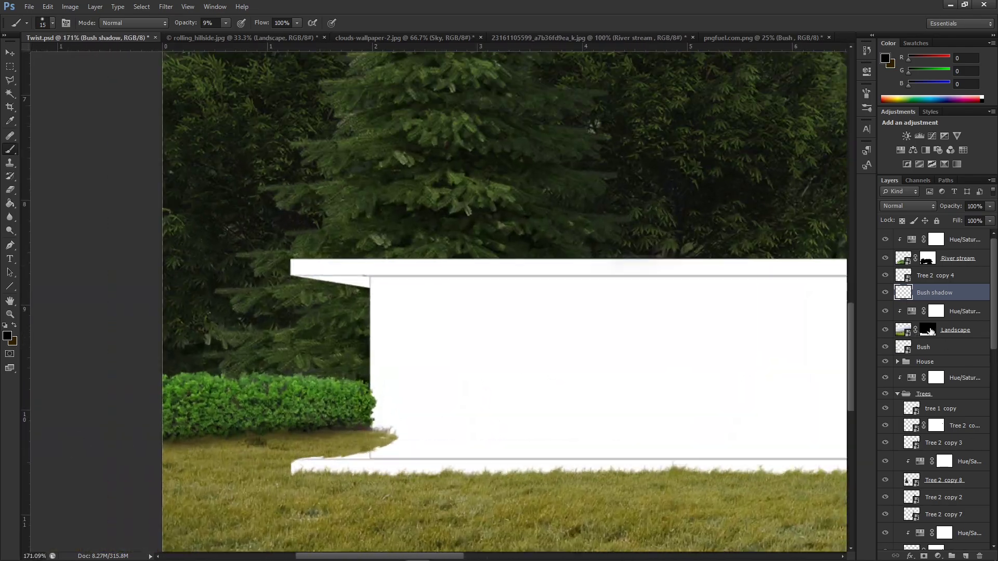
# Paint black on the Landscape mask at 100% brush opacity to remove the grass spilling onto the building wall
pyautogui.click(928, 330)
pyautogui.click(10, 80)
pyautogui.scroll(6, 291, 470)
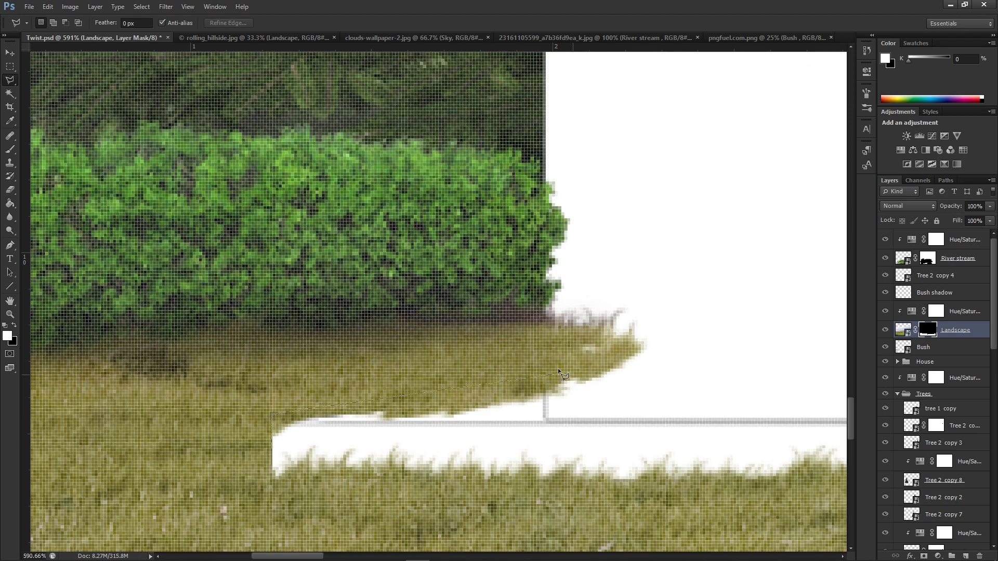
pyautogui.press('b')
pyautogui.click(225, 23)
pyautogui.click(613, 322)
pyautogui.click(480, 220)
pyautogui.click(645, 361)
pyautogui.press('x')
pyautogui.moveTo(647, 358)
pyautogui.mouseDown()
pyautogui.moveTo(663, 329)
pyautogui.moveTo(572, 348)
pyautogui.moveTo(601, 402)
pyautogui.mouseUp()
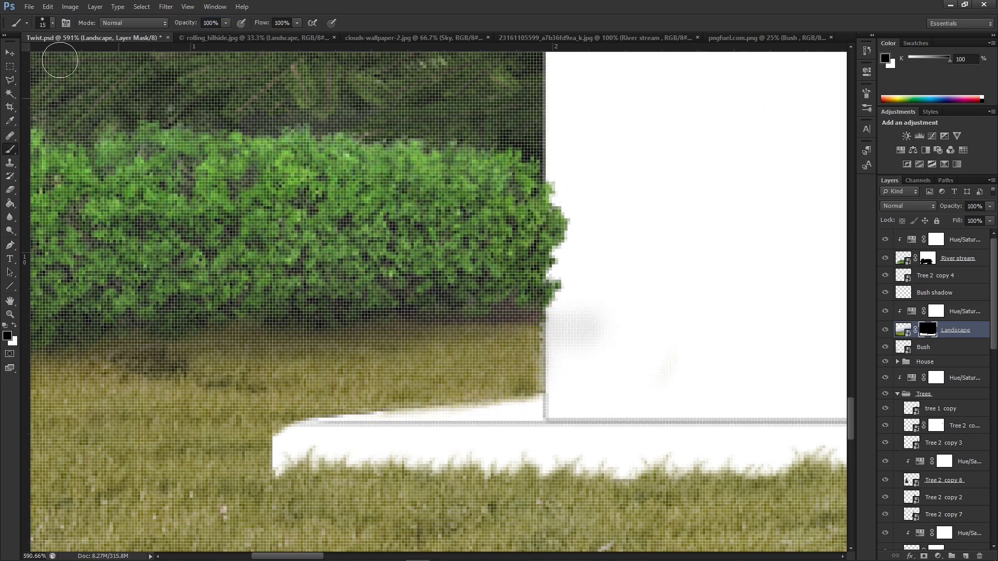
# Outline the lawn edge above the building's floor slab and mask out the grass around the slab's end
pyautogui.press('l')
pyautogui.click(93, 190)
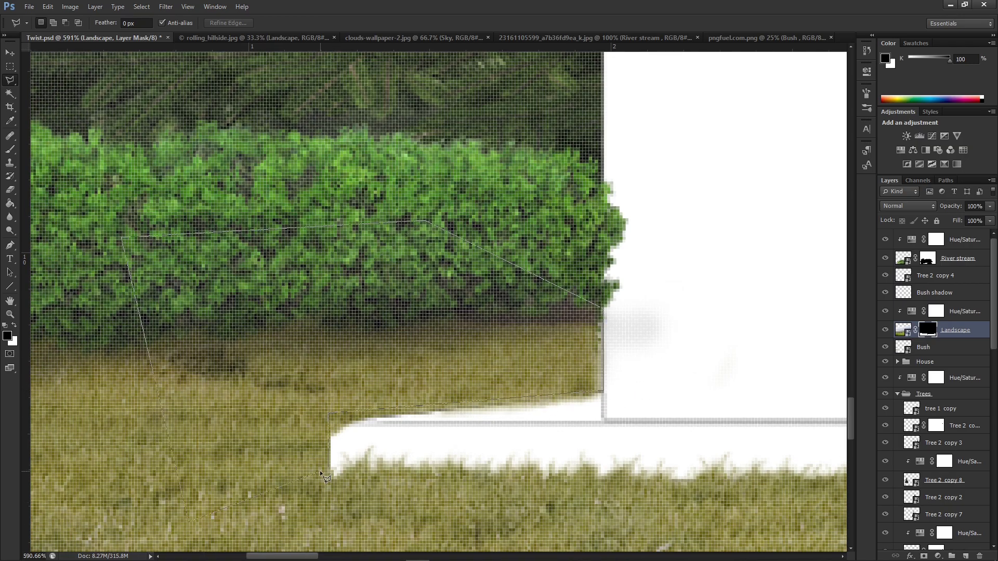
pyautogui.click(328, 472)
pyautogui.scroll(-7, 373, 464)
pyautogui.scroll(6, 485, 434)
pyautogui.scroll(-4, 494, 389)
pyautogui.hotkey('ctrl', 'd')
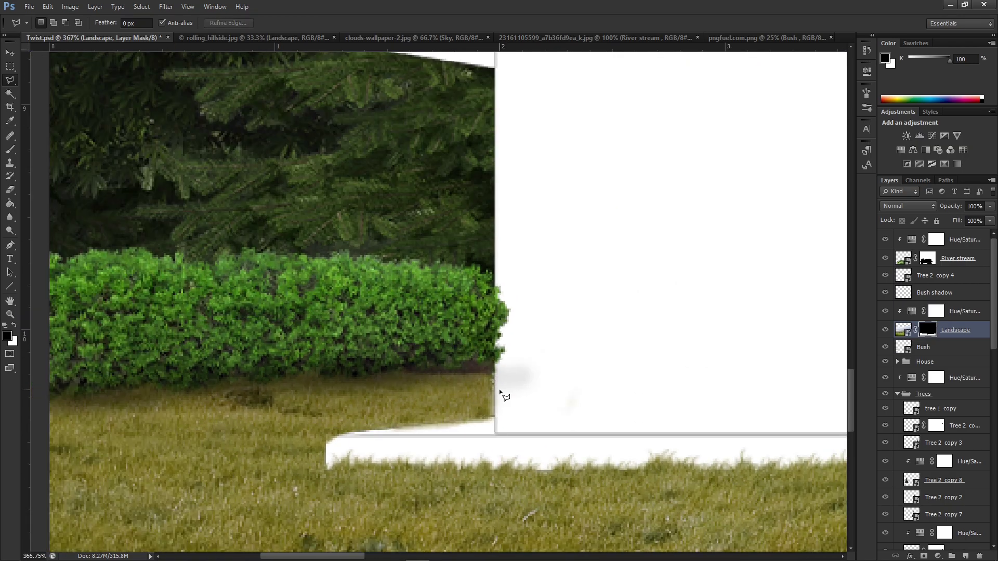
pyautogui.scroll(2, 388, 464)
pyautogui.press('b')
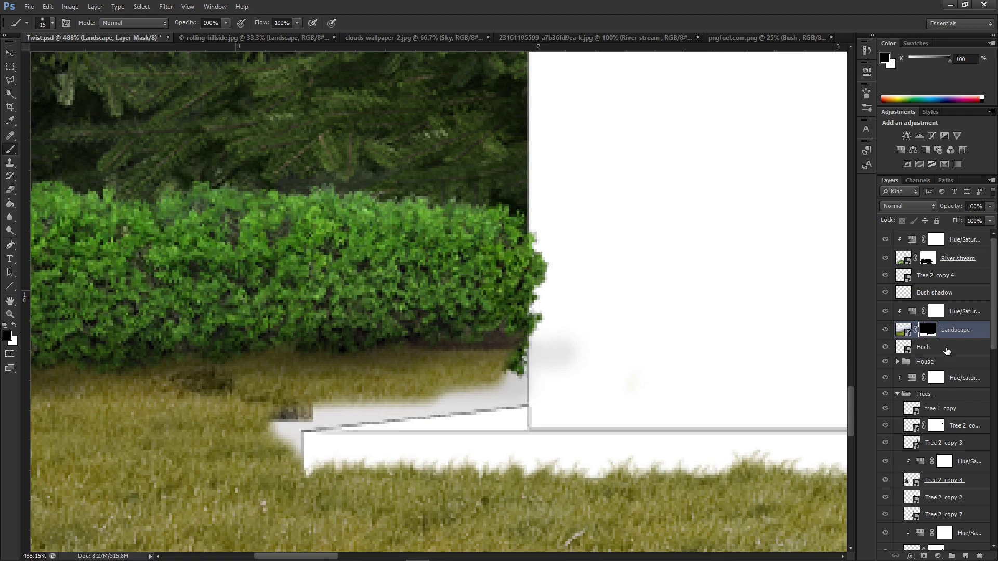
# Select the lawn area bounded by the slab and wall edges and paint the grass back on the Landscape mask
pyautogui.press('l')
pyautogui.scroll(1, 319, 462)
pyautogui.click(571, 247)
pyautogui.click(194, 276)
pyautogui.click(297, 476)
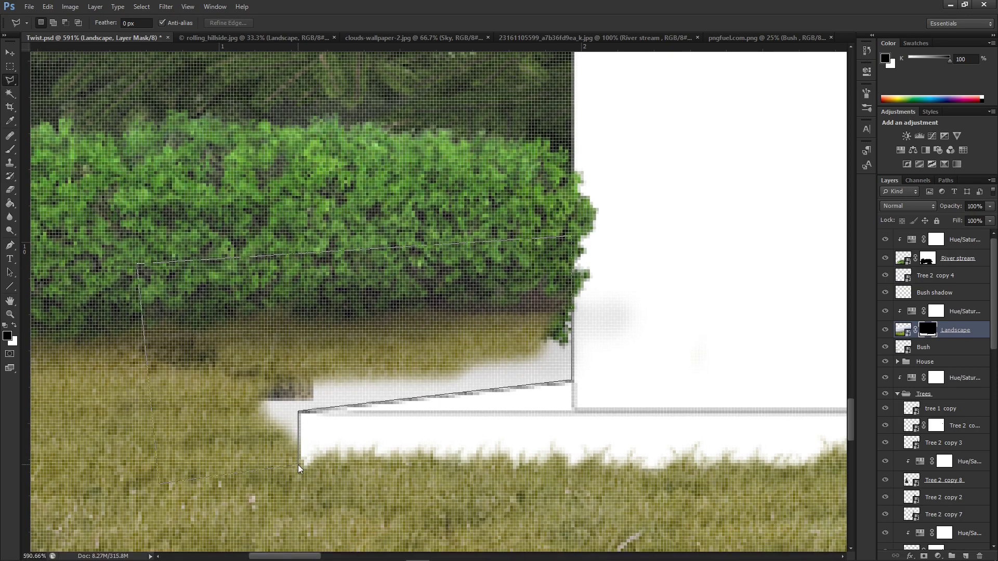
pyautogui.press('b')
pyautogui.press('x')
pyautogui.moveTo(285, 386); pyautogui.dragTo(368, 410)
pyautogui.scroll(-4, 306, 435)
pyautogui.hotkey('ctrl', 'd')
# Delete the shadow spilling onto the building wall from the Bush shadow layer
pyautogui.click(940, 293)
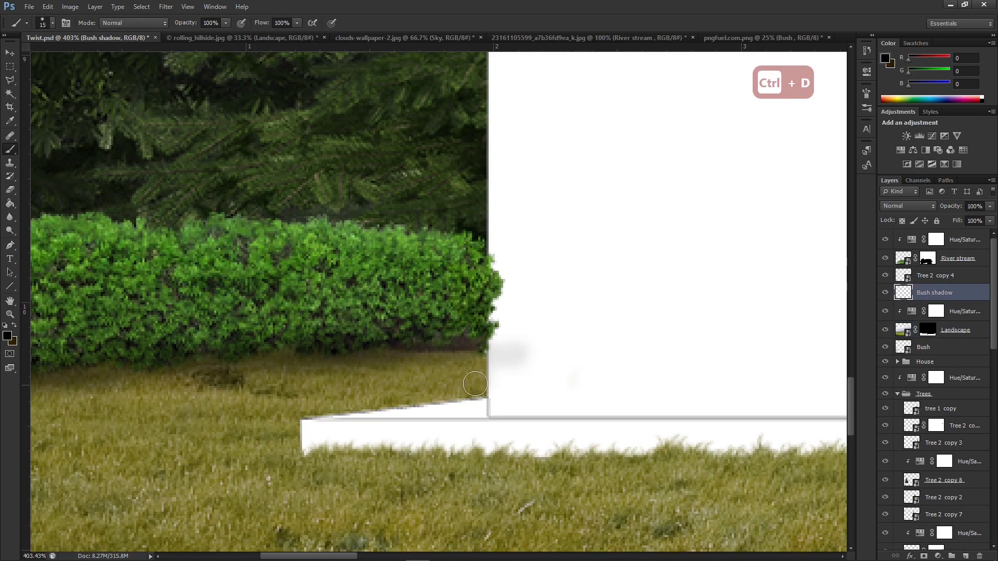
pyautogui.scroll(5, 505, 370)
pyautogui.press('l')
pyautogui.press('Delete')
pyautogui.hotkey('ctrl', 'd')
pyautogui.scroll(-6, 469, 407)
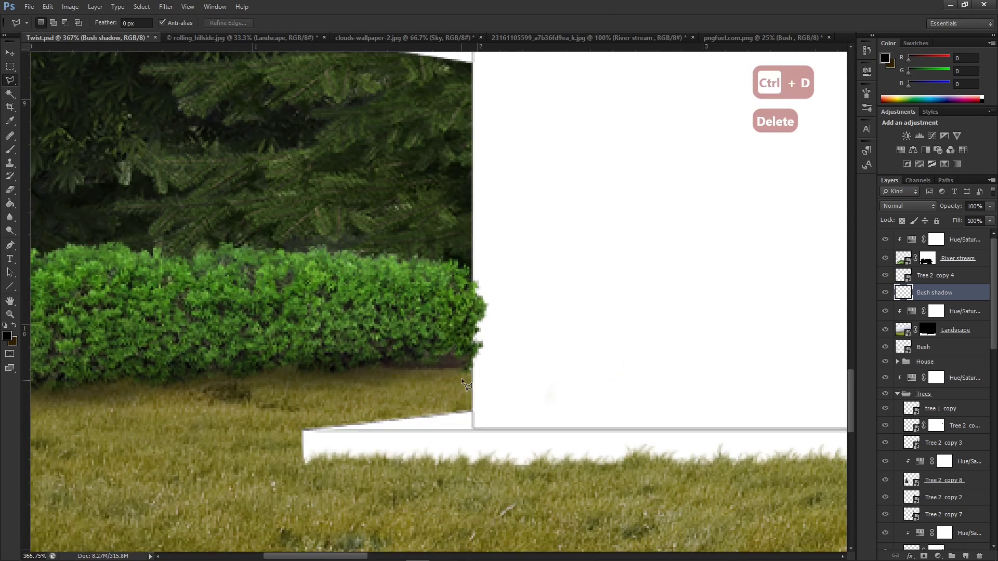
# Select the Bush layer from the bush on the canvas and add a layer mask to it
pyautogui.press('v')
pyautogui.rightClick(398, 288)
pyautogui.click(425, 295)
pyautogui.click(947, 554)
pyautogui.click(773, 4)
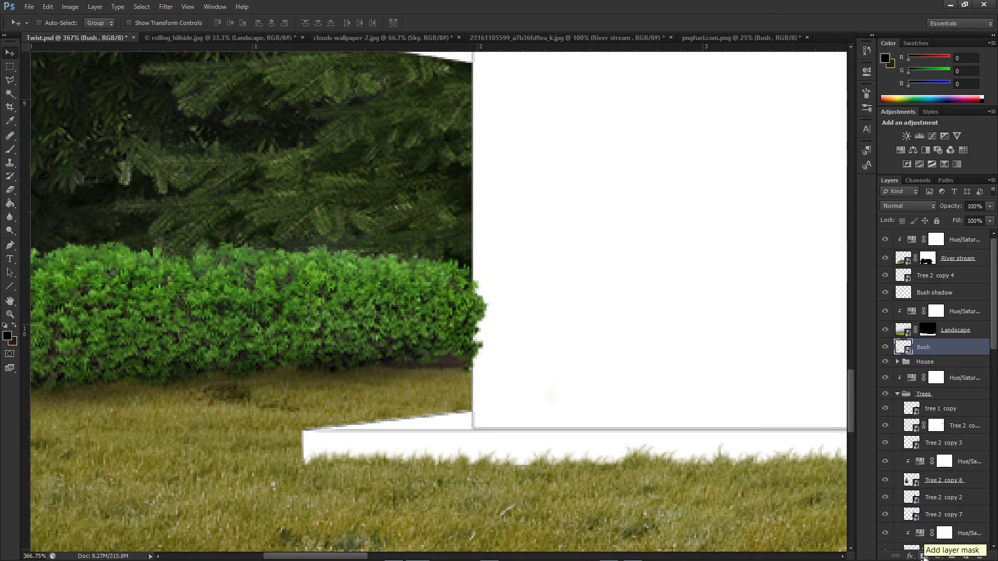
pyautogui.click(923, 556)
# Outline the bush foliage overlapping the building wall and fill it with black on the Bush layer mask
pyautogui.click(12, 85)
pyautogui.scroll(4, 494, 374)
pyautogui.press('Escape')
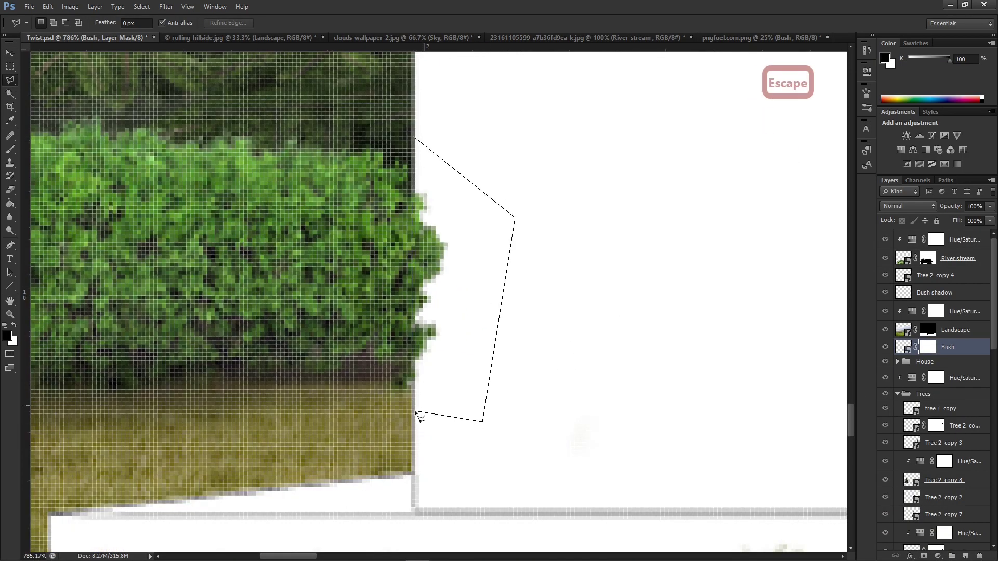
pyautogui.click(414, 411)
pyautogui.scroll(-3, 471, 436)
pyautogui.hotkey('alt', 'BackSpace')
pyautogui.hotkey('ctrl', 'd')
pyautogui.scroll(-6, 535, 431)
pyautogui.scroll(3, 489, 432)
pyautogui.press('v')
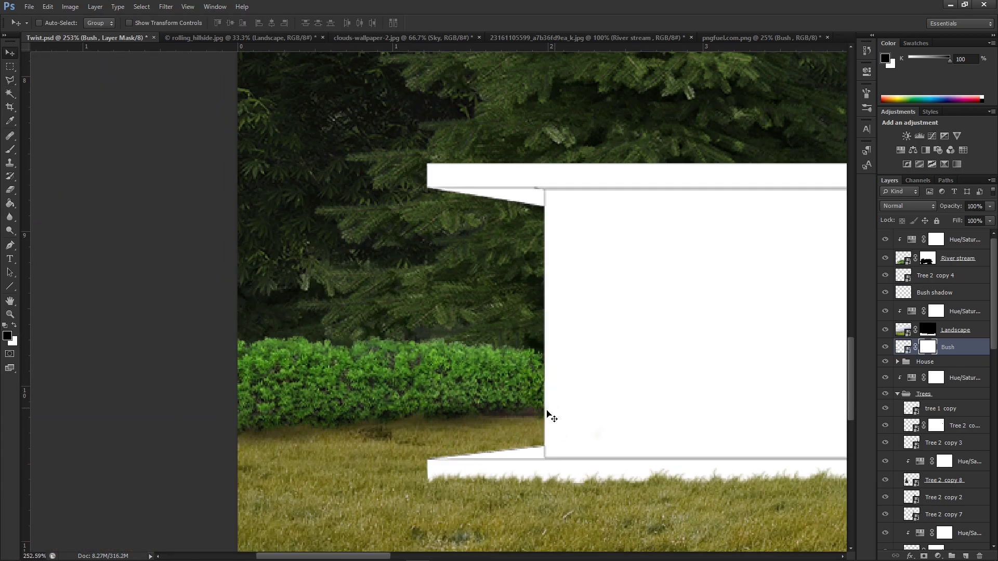
pyautogui.scroll(-10, 525, 403)
pyautogui.scroll(4, 228, 467)
# Add a Hue/Saturation adjustment clipped to the Bush layer with hue -13, saturation -45 and lightness -31
pyautogui.click(902, 346)
pyautogui.scroll(-3, 373, 467)
pyautogui.hotkey('ctrl', '0')
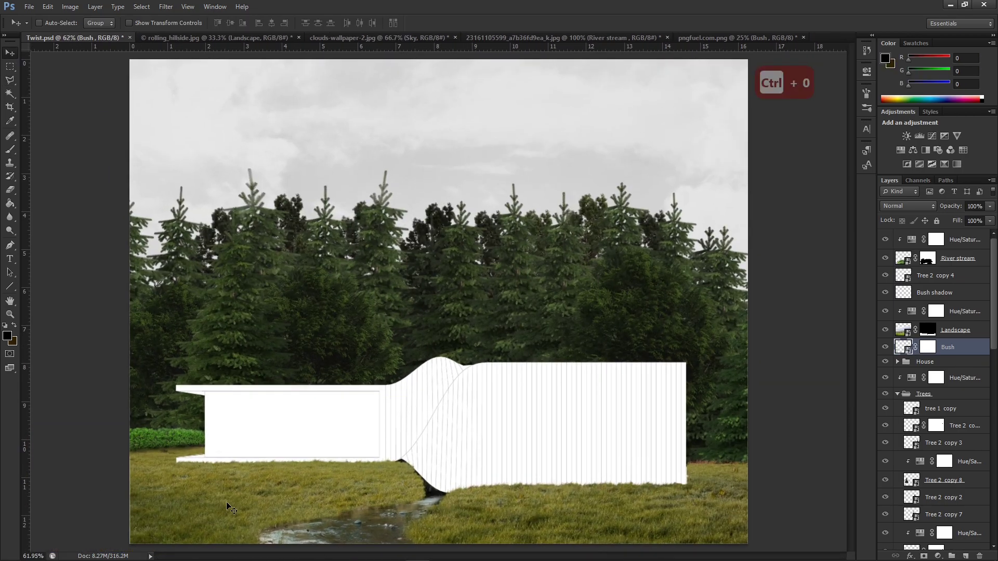
pyautogui.scroll(3, 145, 468)
pyautogui.scroll(-2, 145, 468)
pyautogui.click(900, 150)
pyautogui.hotkey('ctrl', 'alt', 'g')
pyautogui.moveTo(777, 137); pyautogui.dragTo(759, 180)
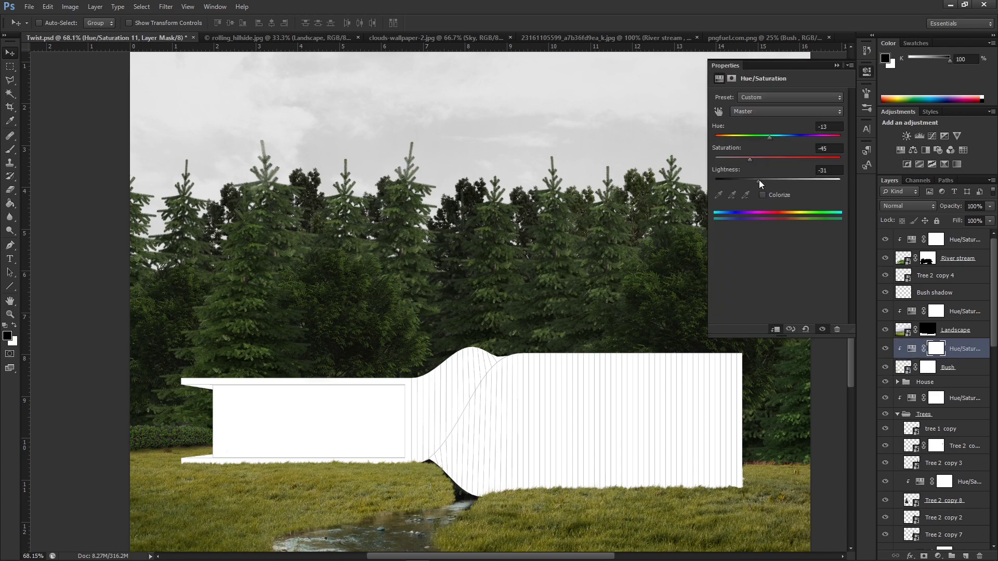
pyautogui.click(695, 363)
pyautogui.hotkey('ctrl', '0')
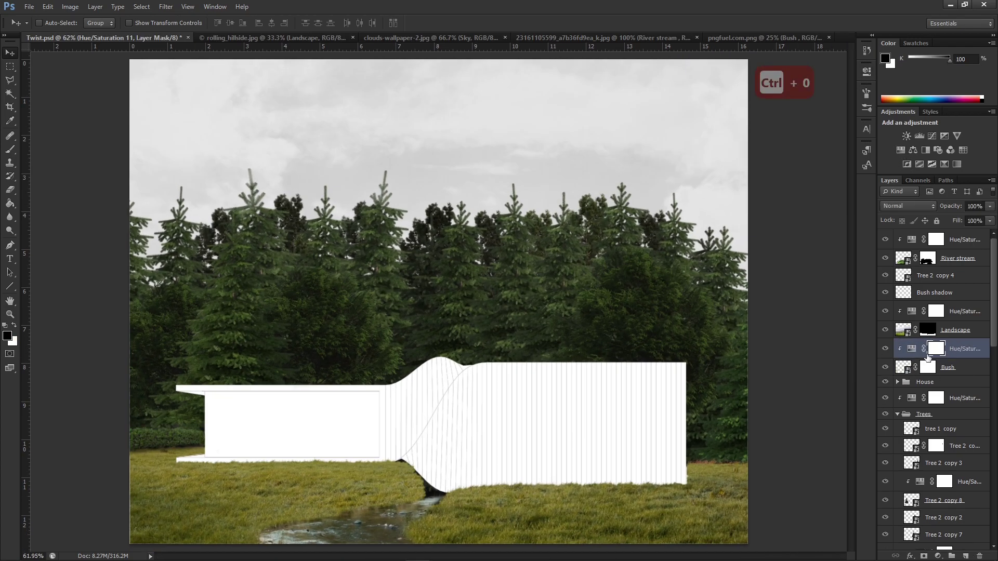
# Compare the bush with and without its clipped Hue/Saturation adjustment
pyautogui.click(885, 349)
pyautogui.click(903, 368)
pyautogui.hotkey('ctrl', 't')
pyautogui.press('Escape')
pyautogui.click(885, 349)
pyautogui.scroll(-1, 370, 474)
pyautogui.scroll(1, 371, 474)
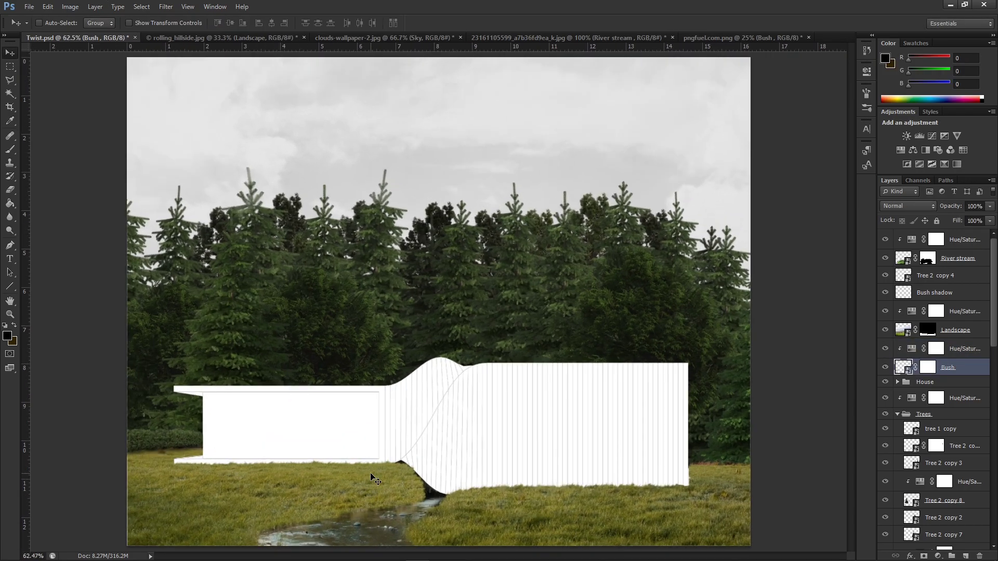